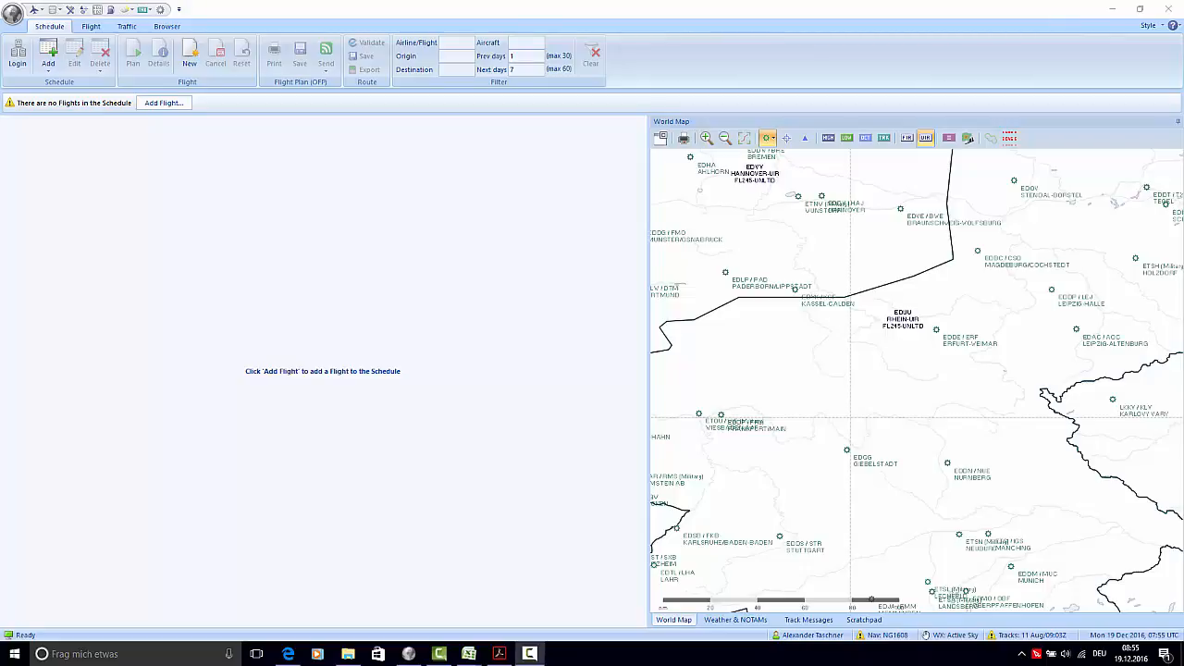
# - Open the aircraft database and start a new aircraft record in the Aircraft Editor
pyautogui.click(585, 300)
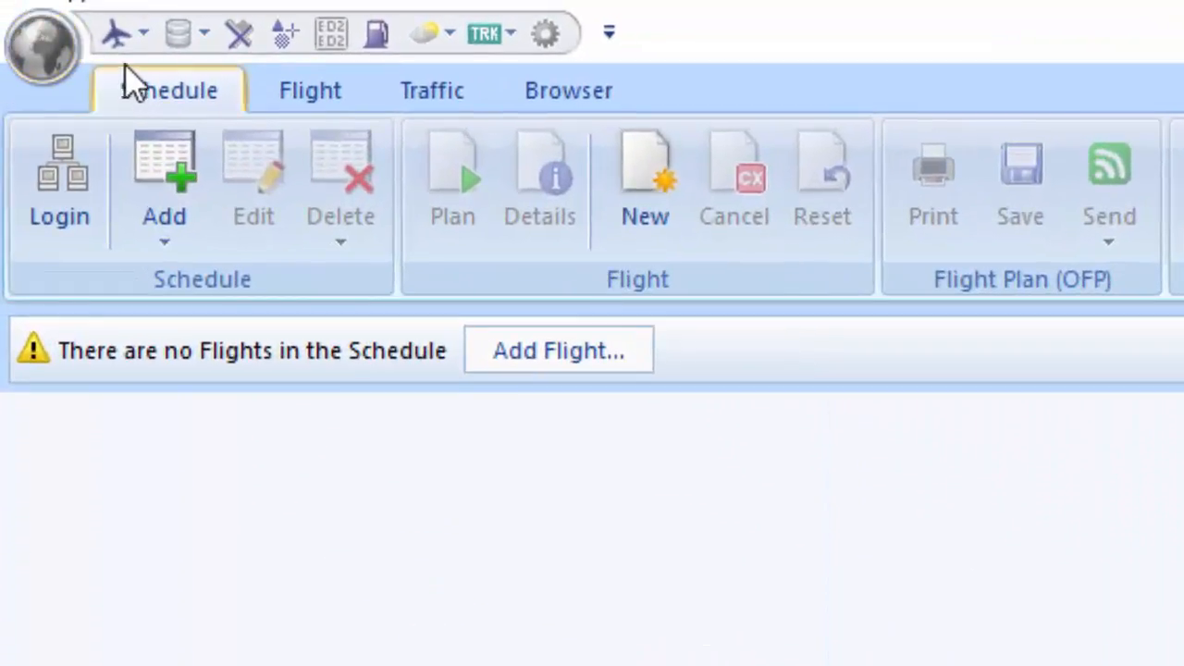
pyautogui.click(42, 61)
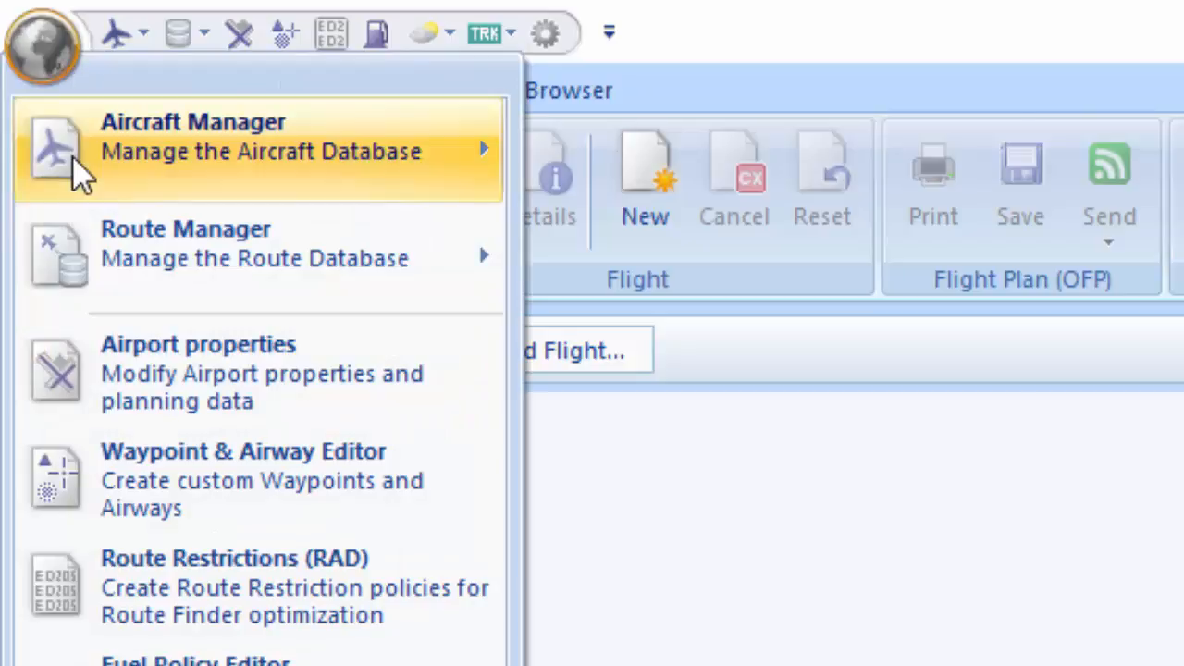
pyautogui.moveTo(80, 179)
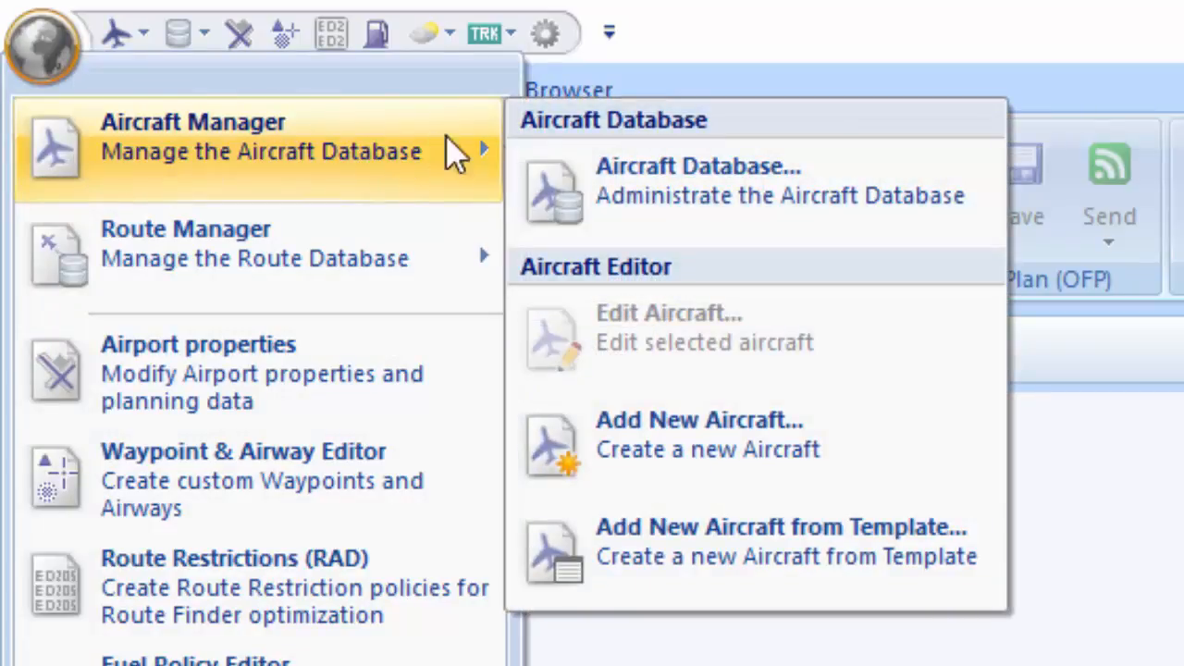
pyautogui.click(648, 220)
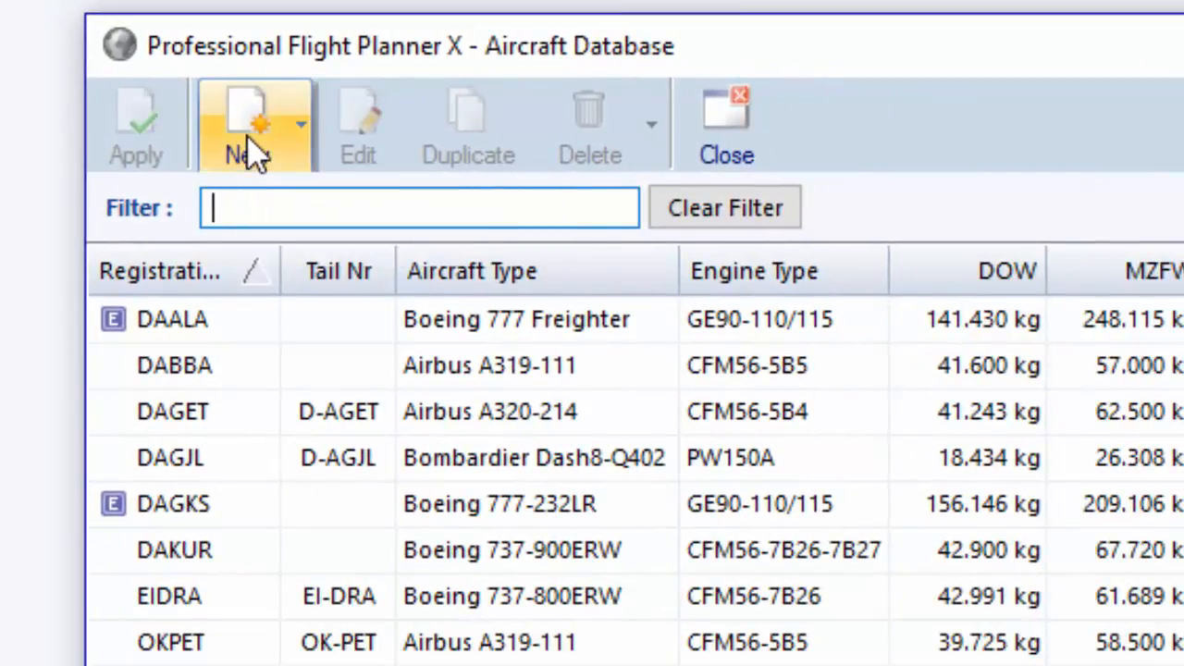
pyautogui.click(251, 150)
pyautogui.click(282, 208)
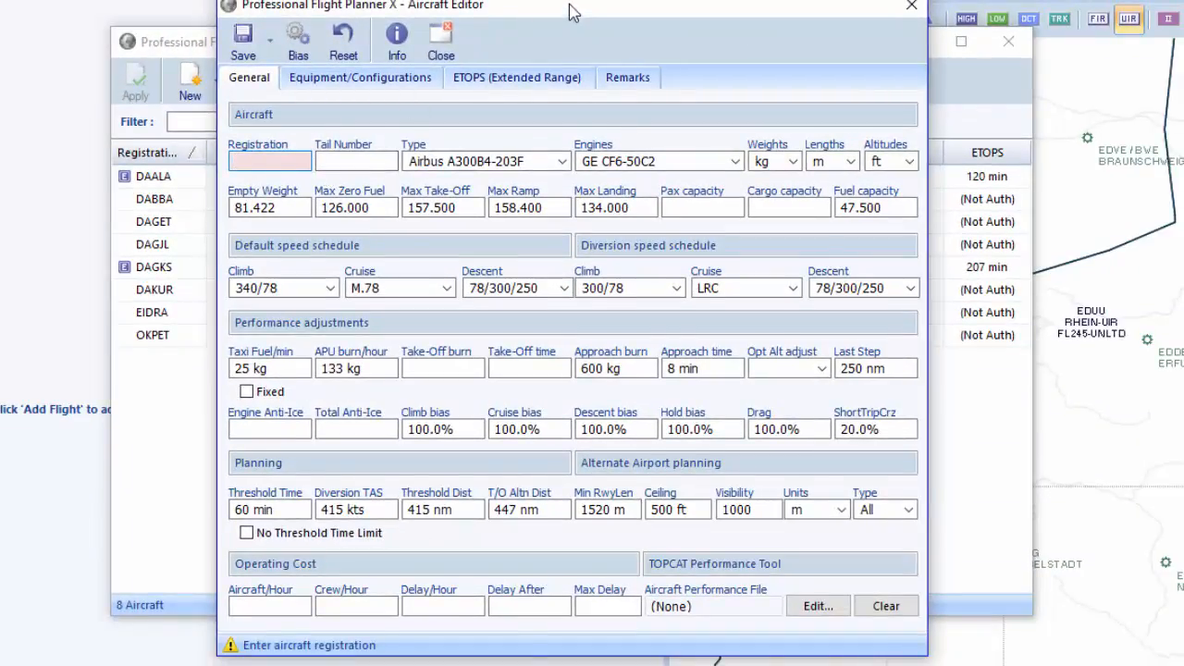
pyautogui.moveTo(570, 3); pyautogui.dragTo(567, 48)
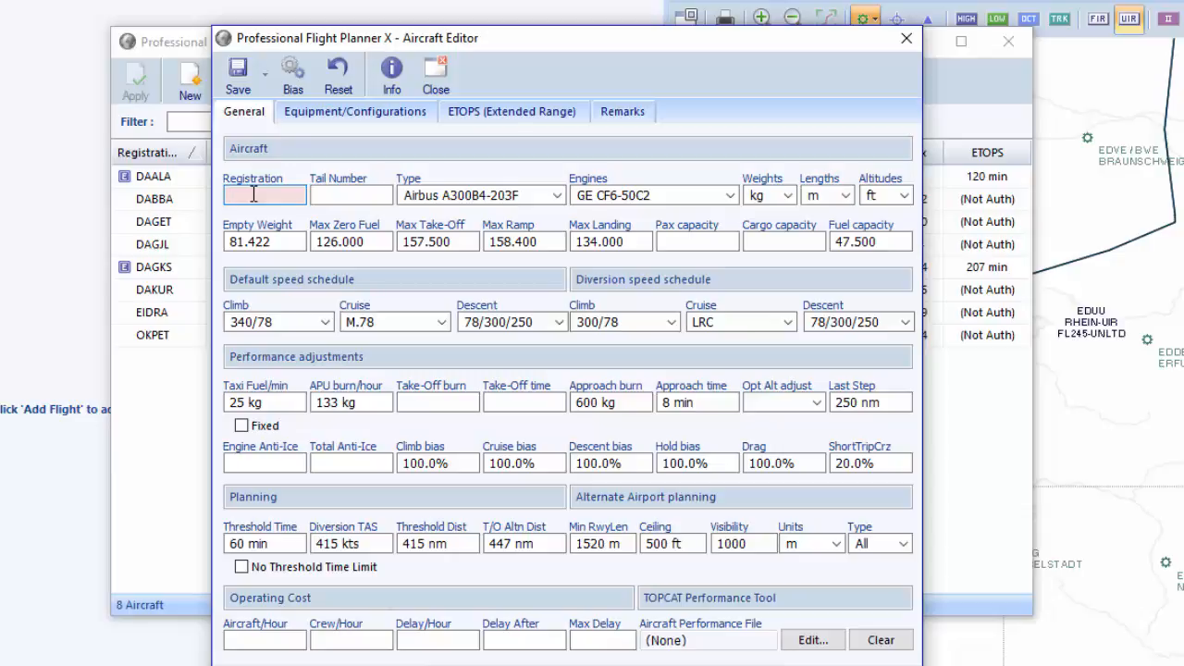
# - Enter DAGSS as the new aircraft's registration and SS as its tail number
pyautogui.write('DAG')
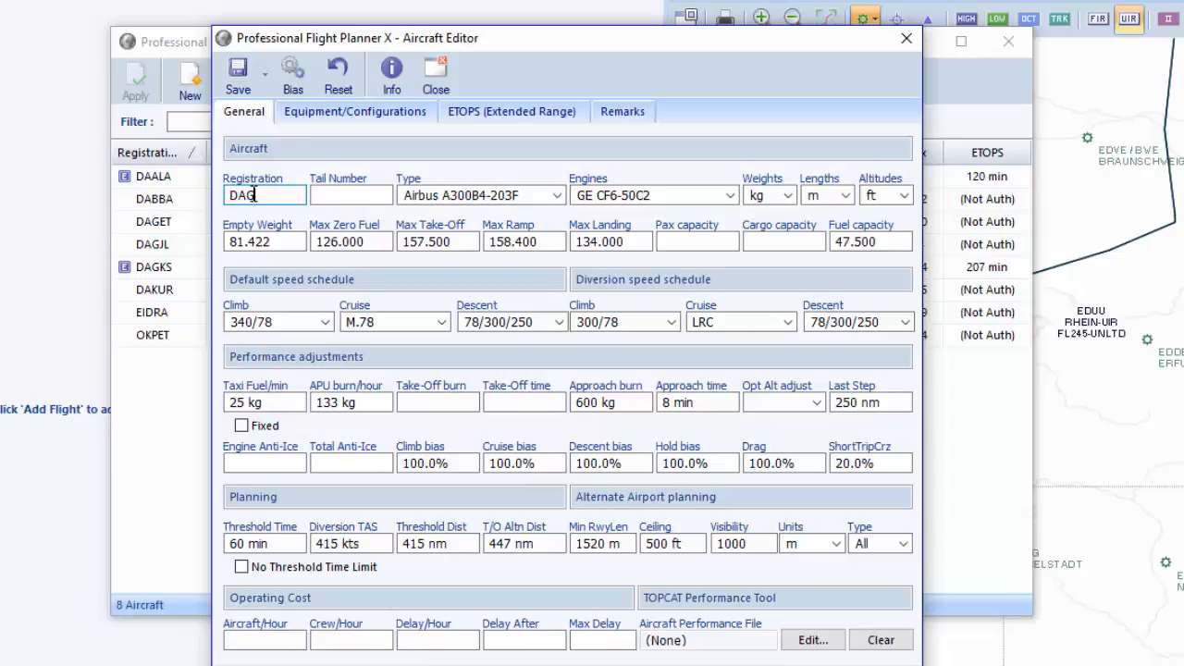
pyautogui.write('SS')
pyautogui.click(346, 197)
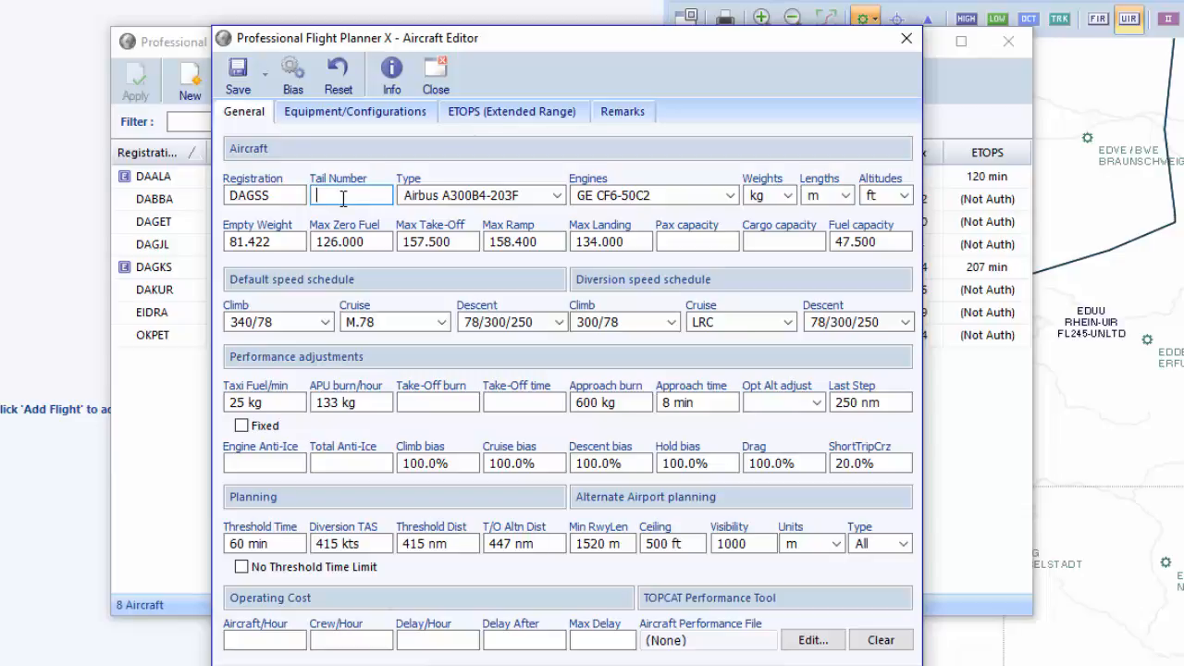
pyautogui.hotkey('shift', 'Tab')
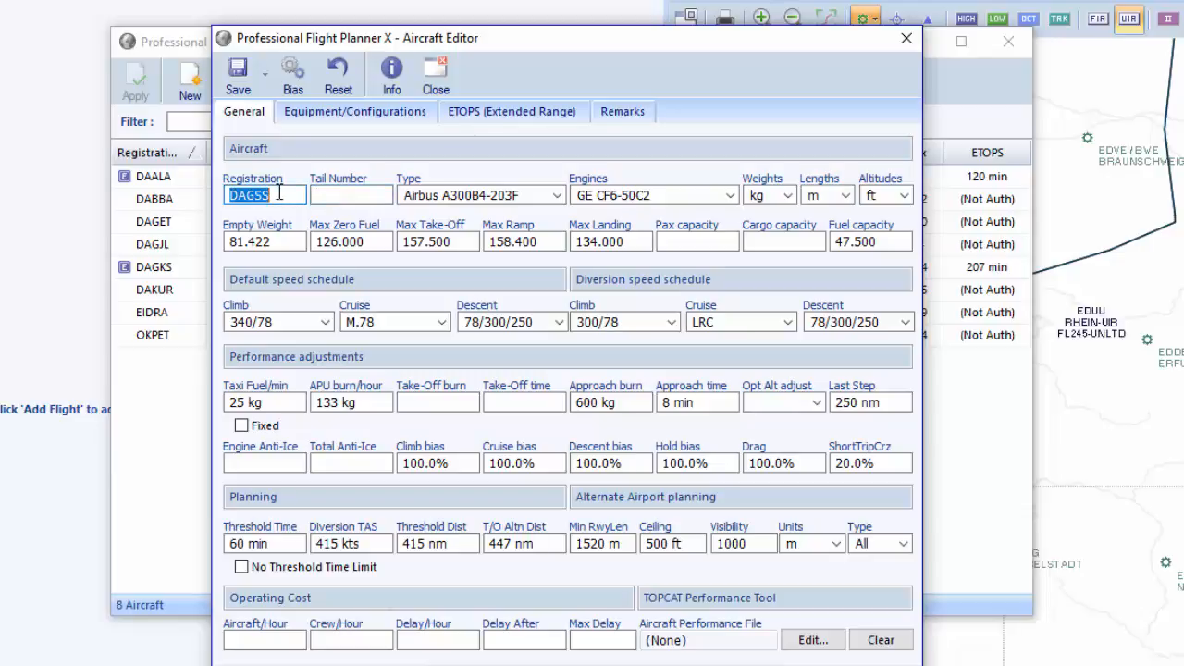
pyautogui.click(354, 199)
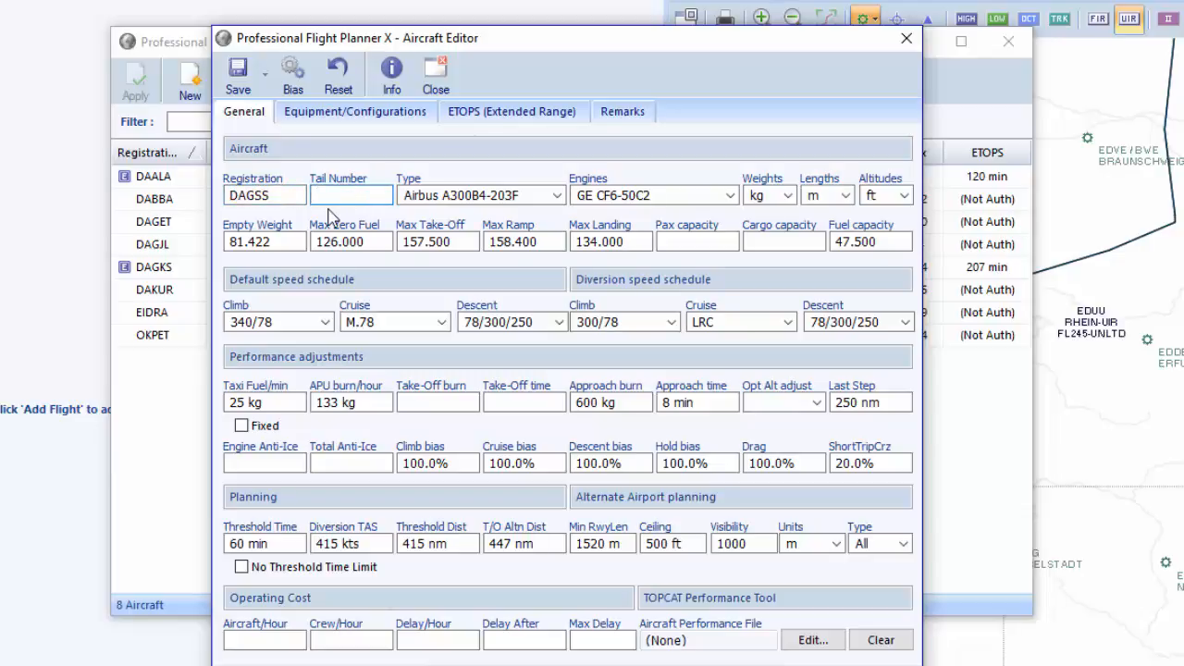
pyautogui.write('SS')
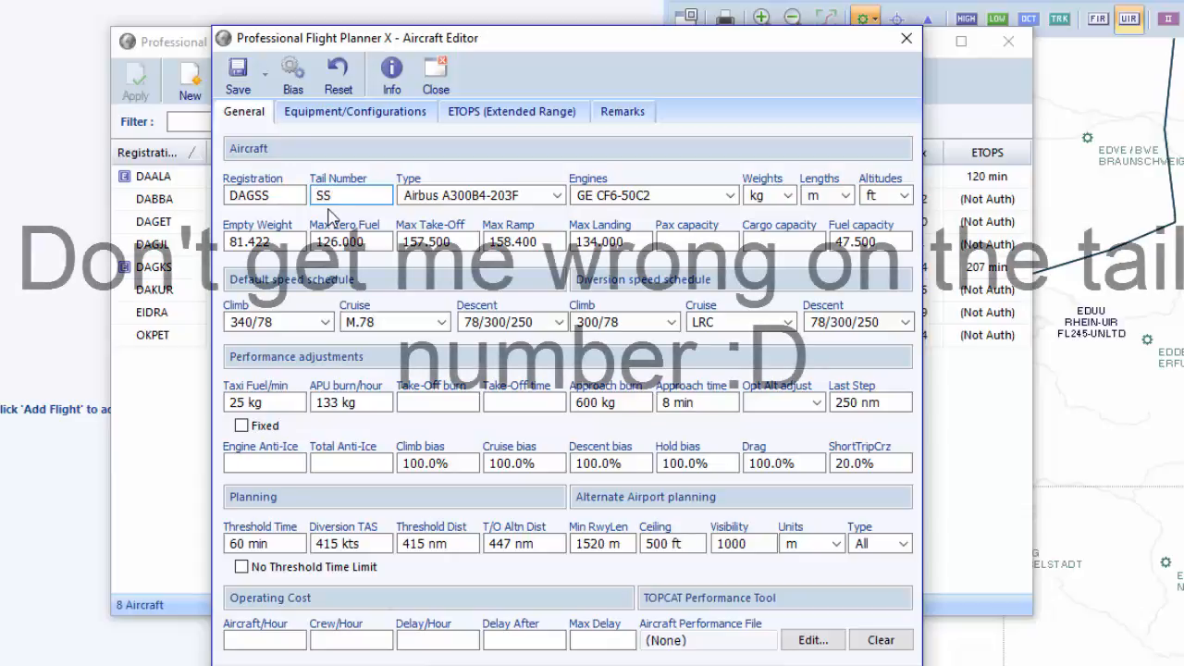
# - Choose Boeing 737-800 as the aircraft type
pyautogui.click(507, 203)
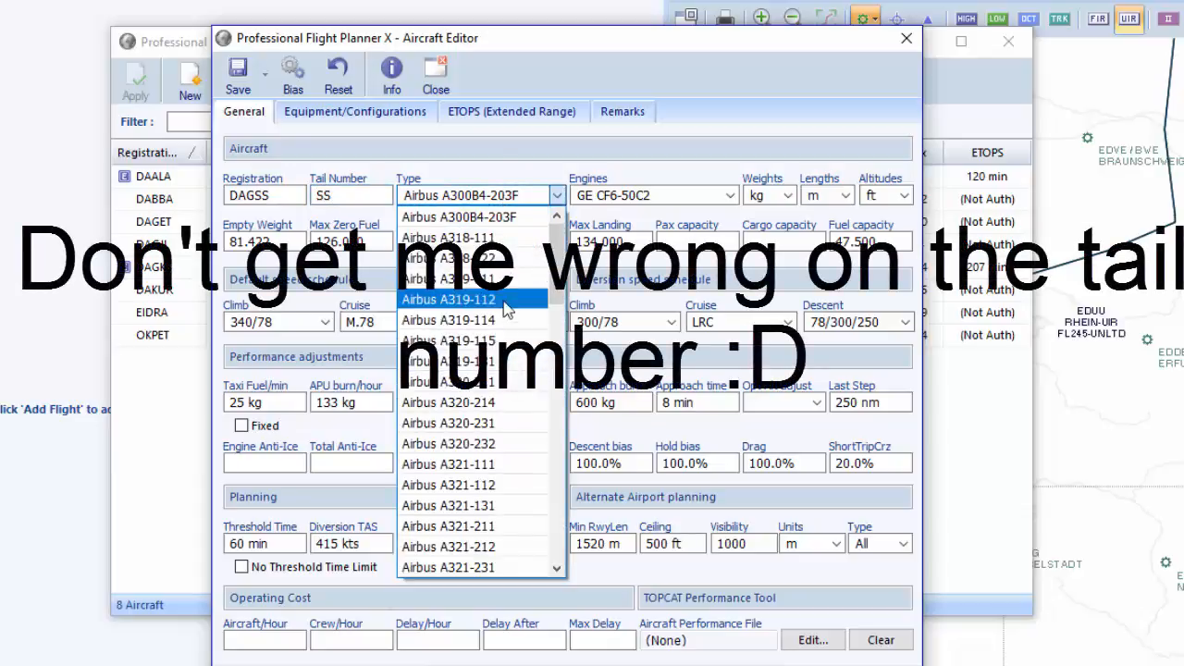
pyautogui.scroll(-1, 507, 394)
pyautogui.scroll(-9, 507, 393)
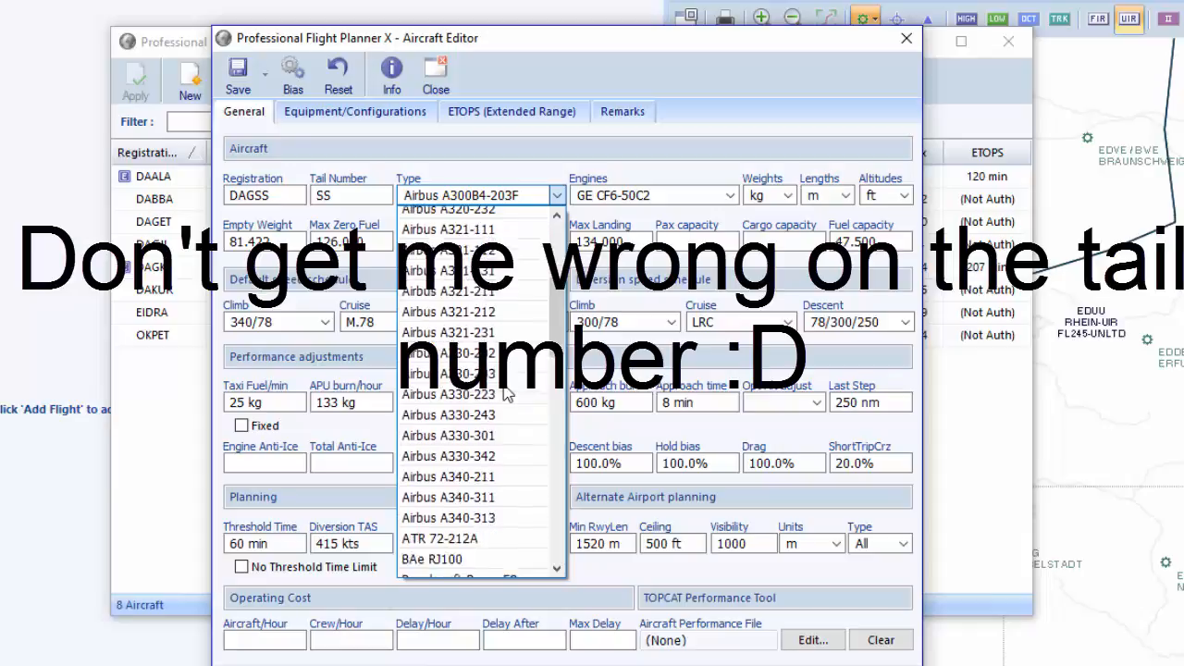
pyautogui.scroll(-2, 502, 393)
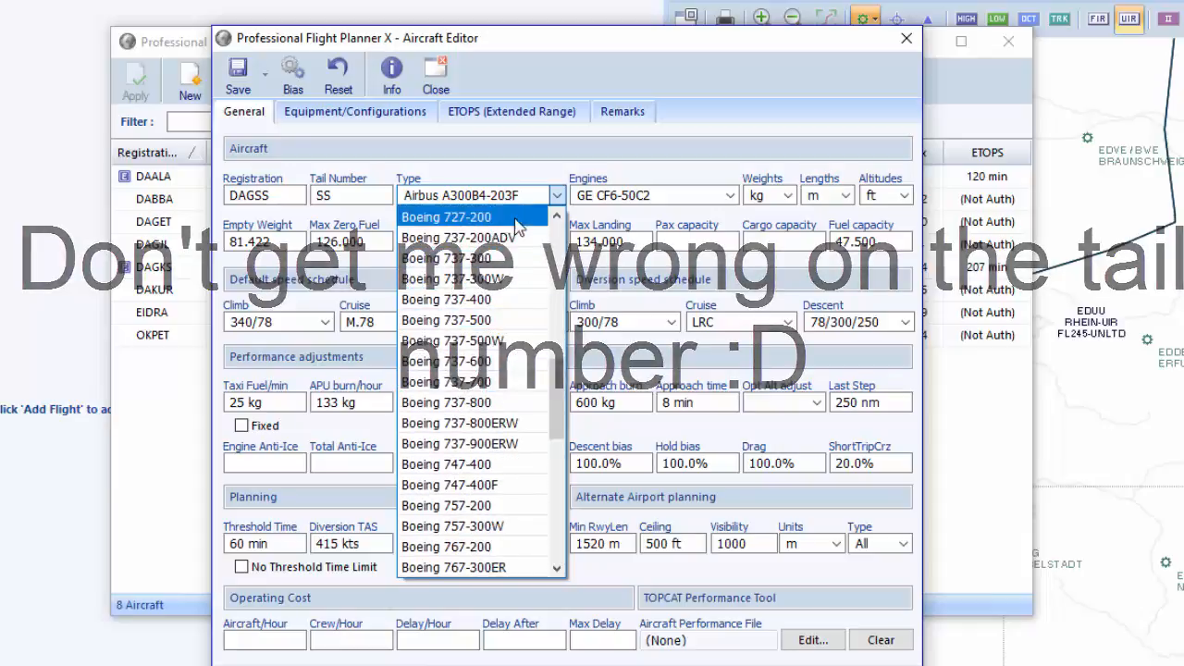
pyautogui.click(511, 404)
# - Select CFM56-7B26 as the engine type for the Boeing 737-800
pyautogui.click(732, 198)
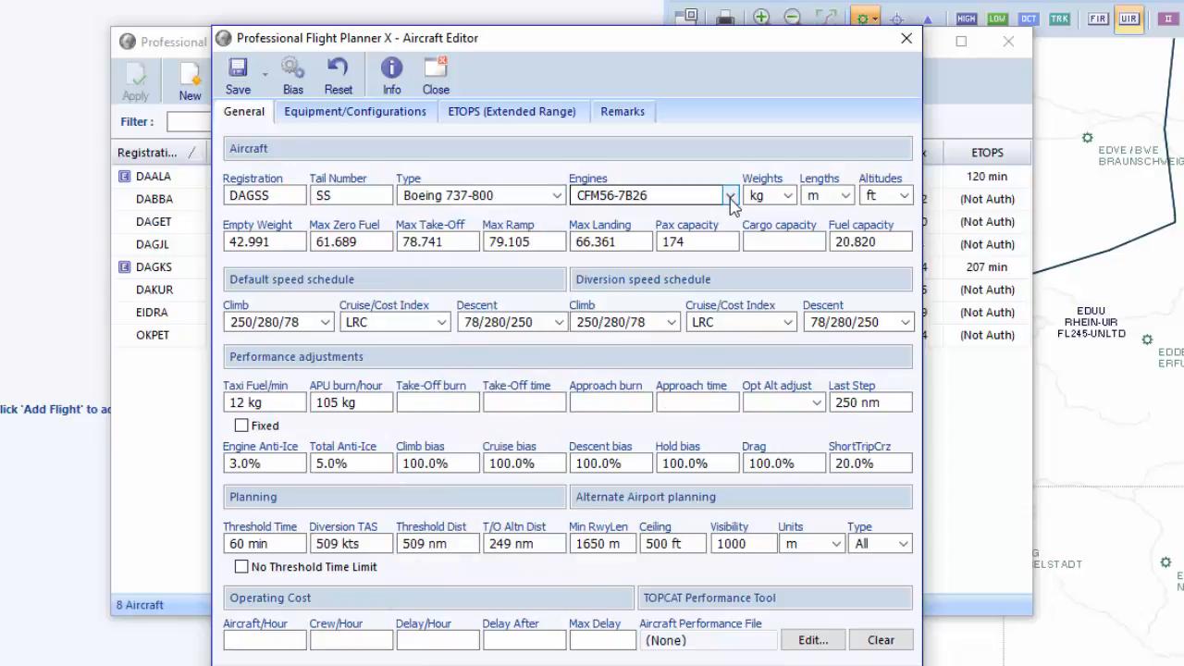
pyautogui.click(732, 198)
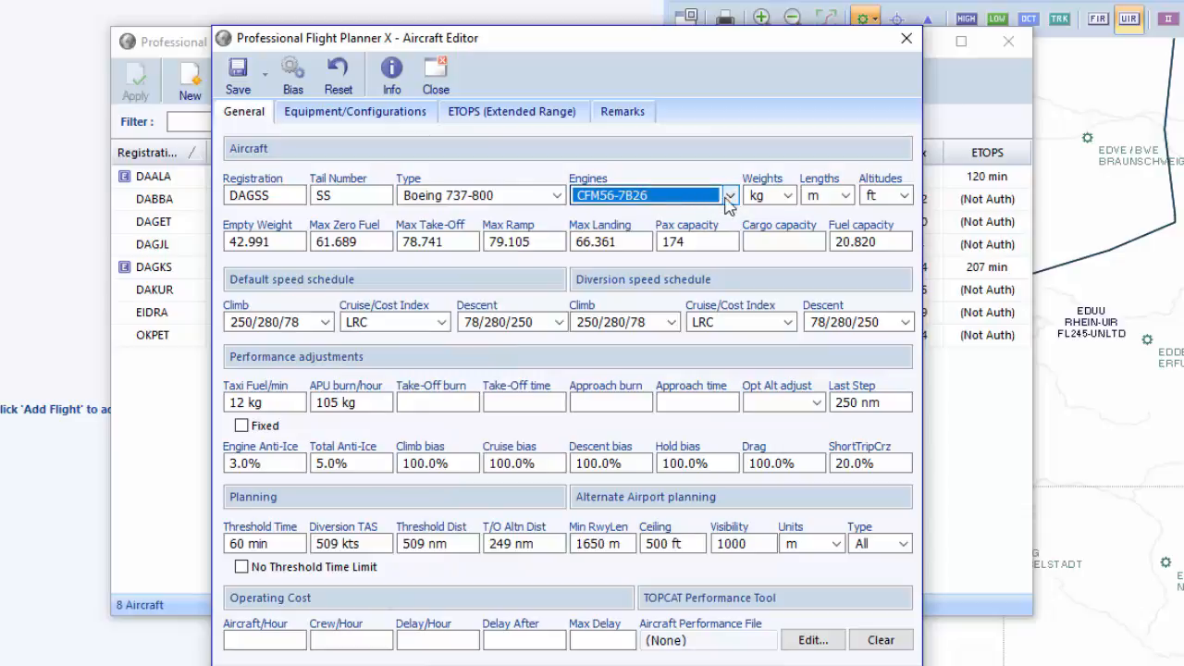
pyautogui.click(730, 199)
pyautogui.click(733, 213)
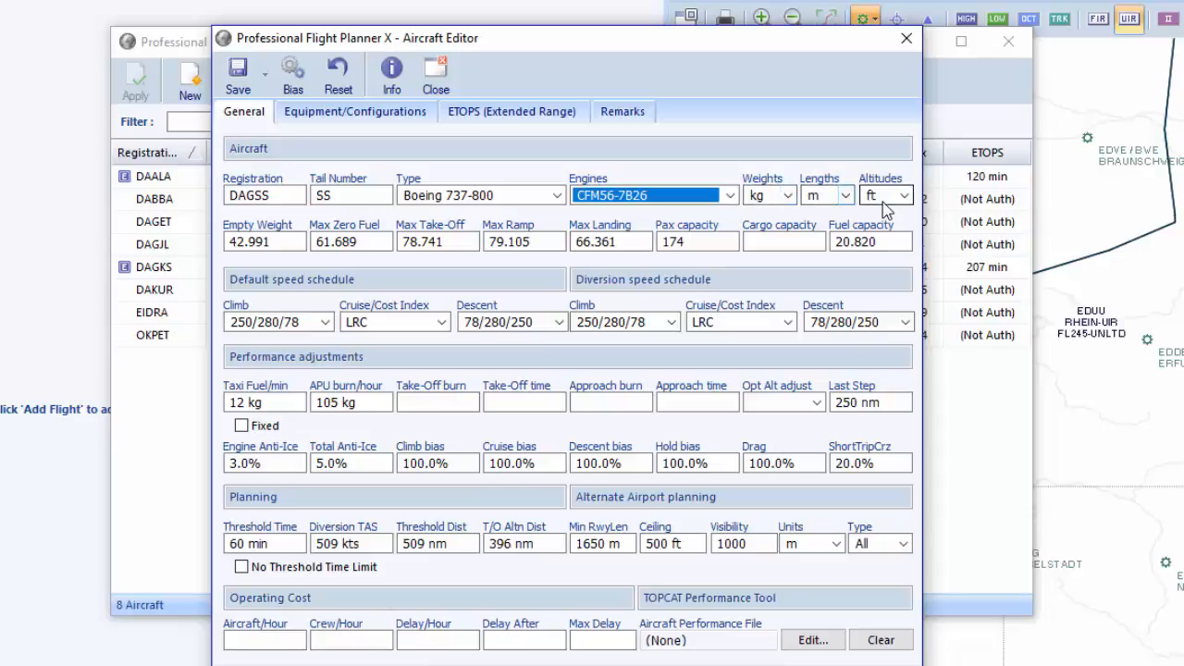
# - Select metres as the aircraft's length unit and feet as its altitude unit
pyautogui.press('Tab')
pyautogui.click(845, 197)
pyautogui.click(837, 216)
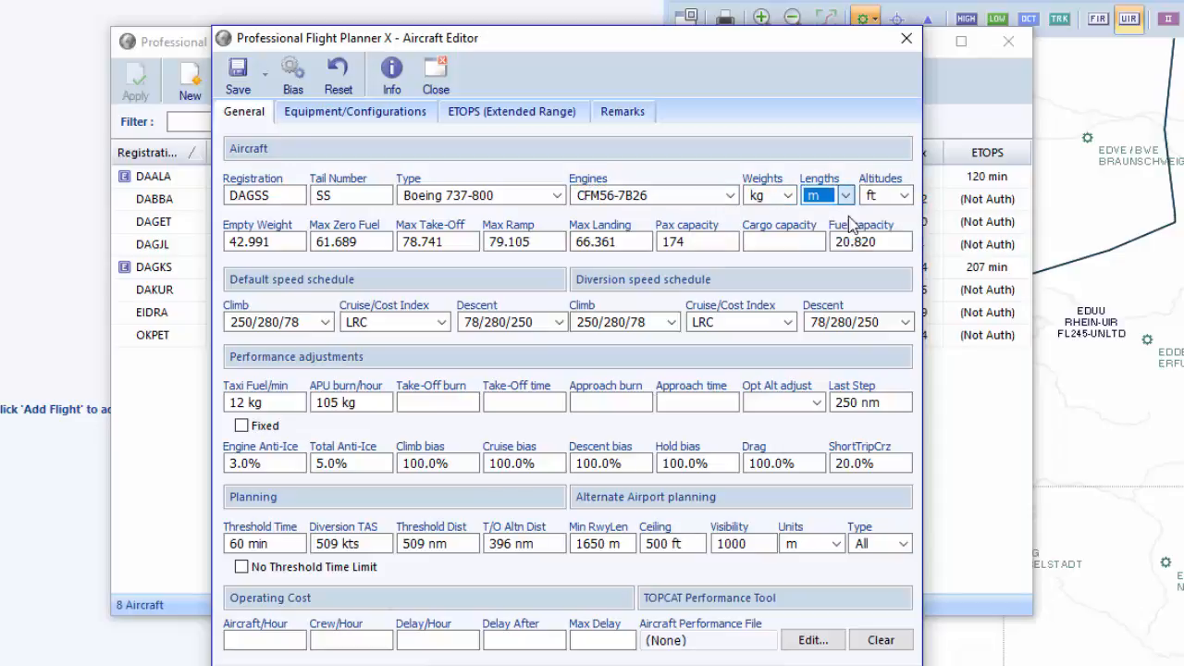
pyautogui.click(874, 195)
pyautogui.click(879, 233)
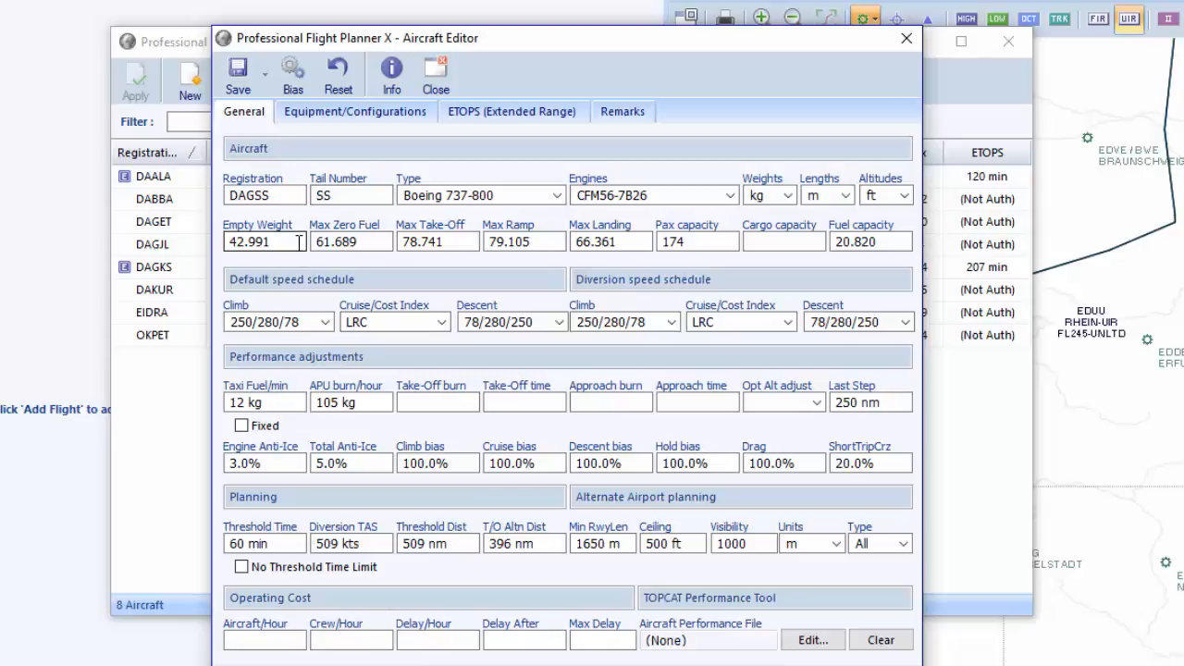
# - Set the aircraft's maximum weights to 70.533 kg for take-off, 70.760 kg for ramp and 65.317 kg for landing
pyautogui.click(451, 248)
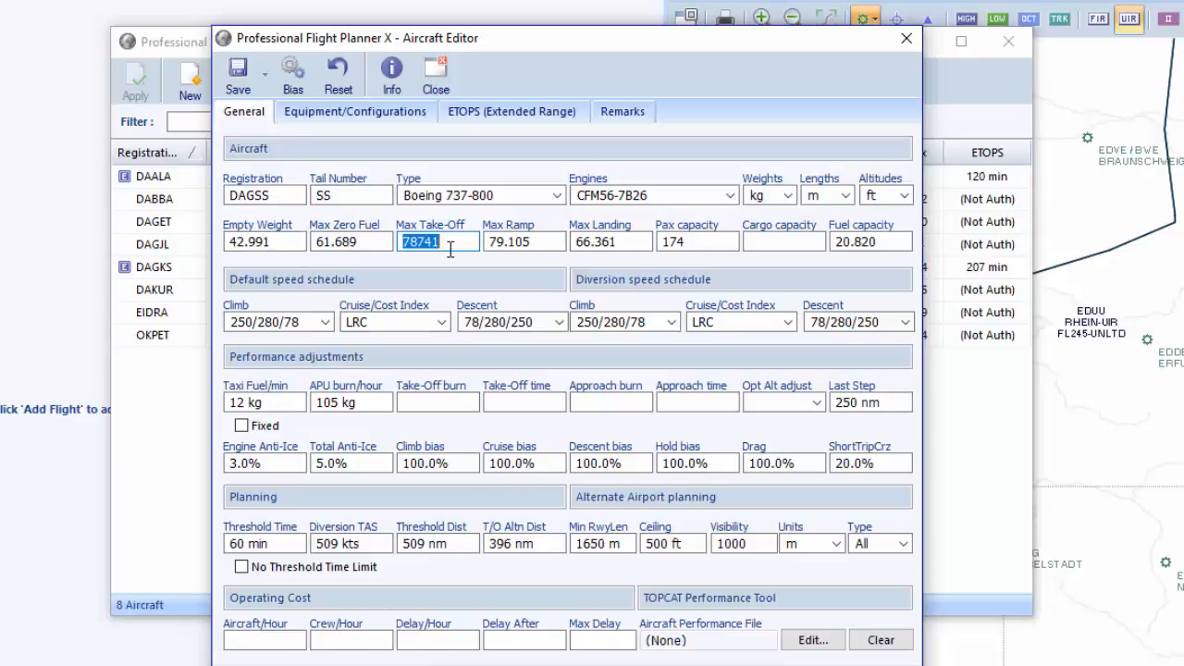
pyautogui.write('70')
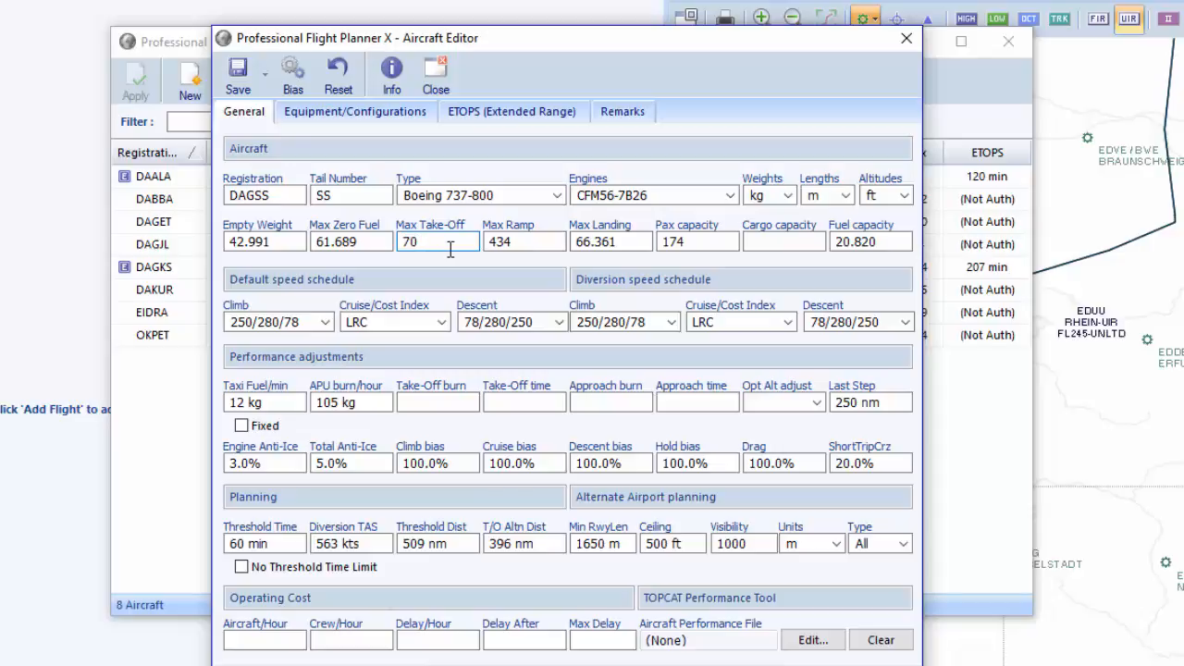
pyautogui.write('.533')
pyautogui.press('Tab')
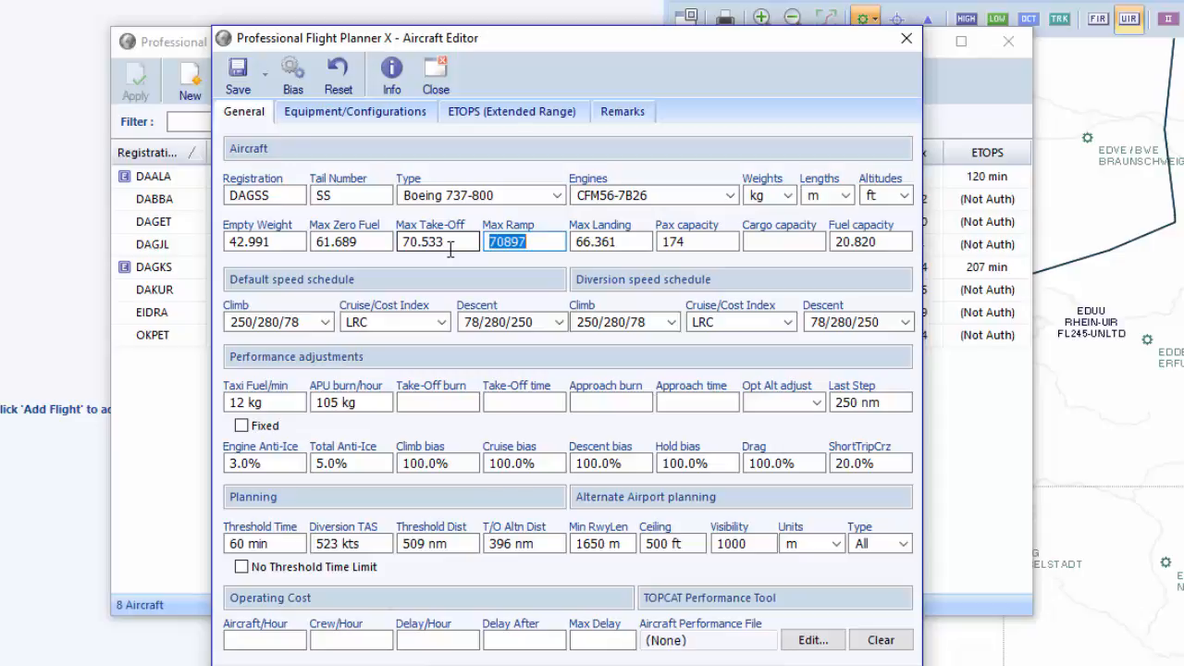
pyautogui.write('70.760')
pyautogui.press('Tab')
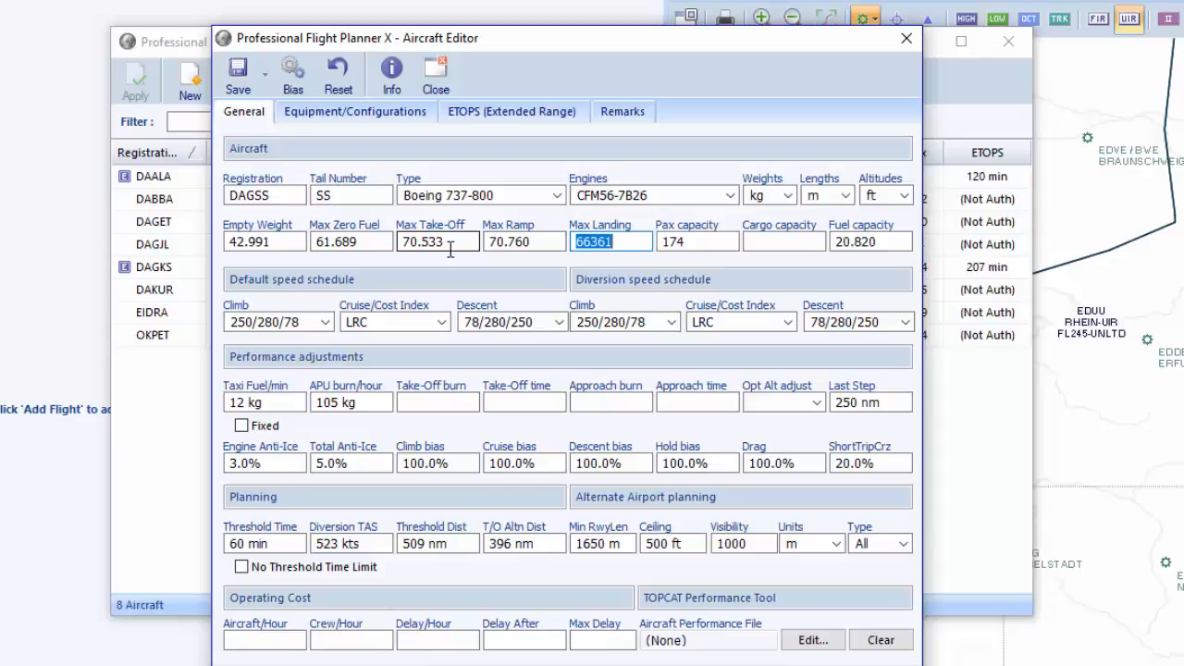
pyautogui.write('65317')
pyautogui.press('Tab')
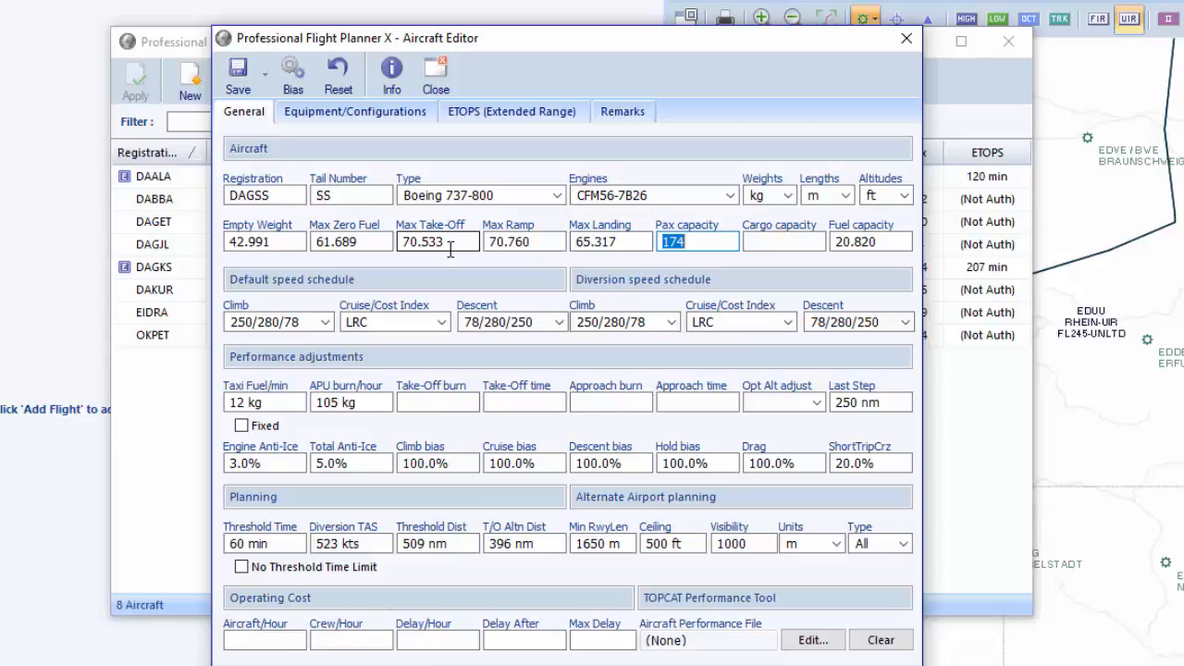
# - Set the aircraft's maximum zero fuel weight to 61.688 kg
pyautogui.hotkey('shift', 'Tab')
pyautogui.hotkey('shift', 'Tab')
pyautogui.hotkey('shift', 'Tab')
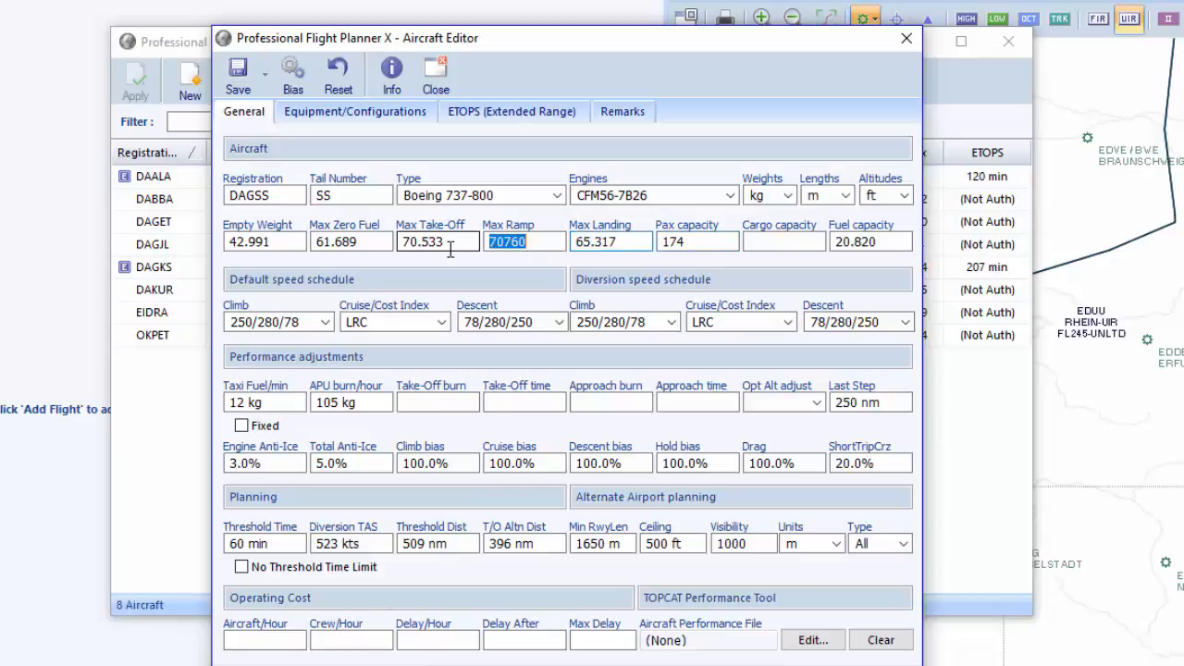
pyautogui.hotkey('shift', 'Tab')
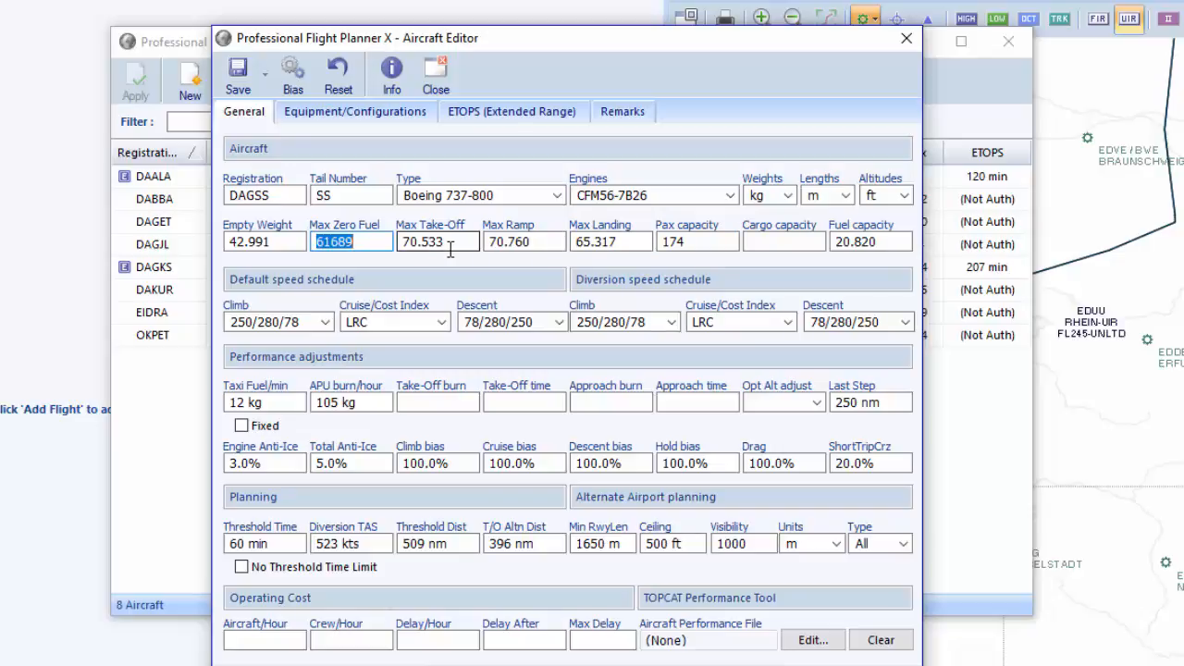
pyautogui.write('61688')
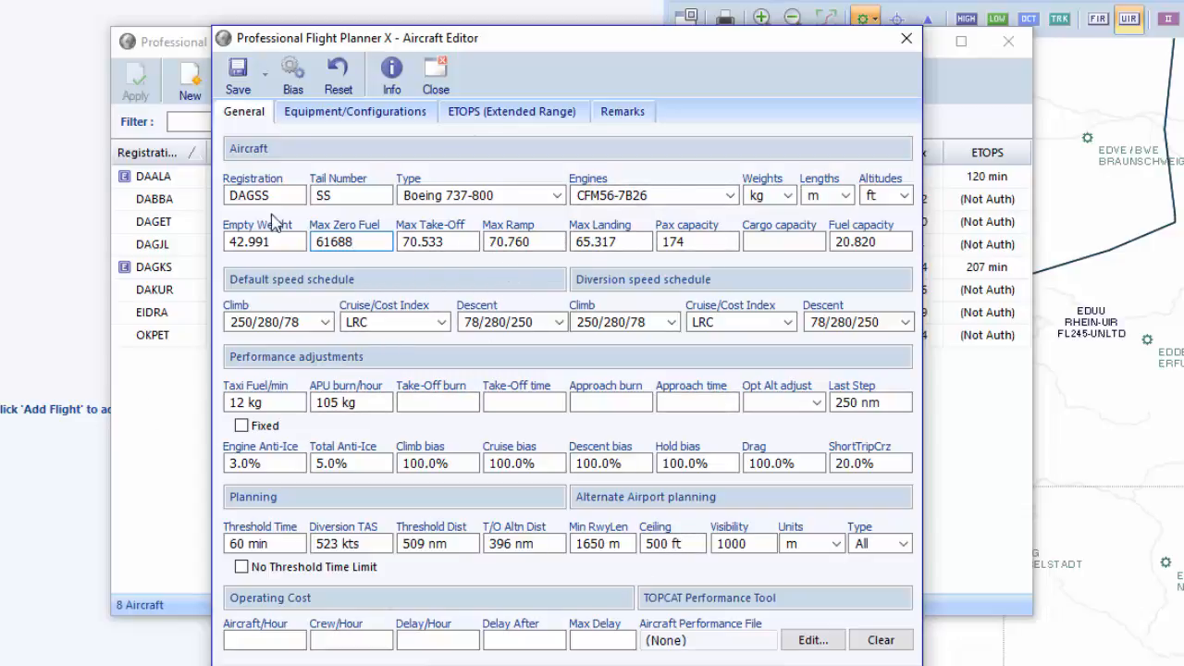
pyautogui.click(293, 241)
pyautogui.click(348, 242)
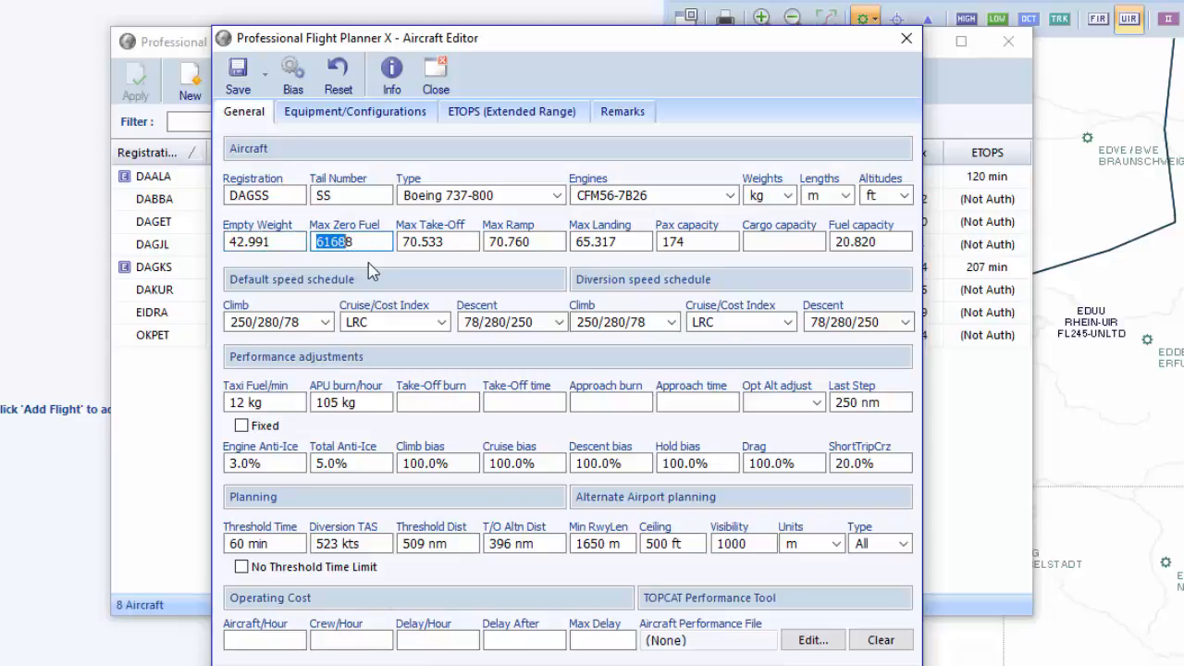
pyautogui.press('space')
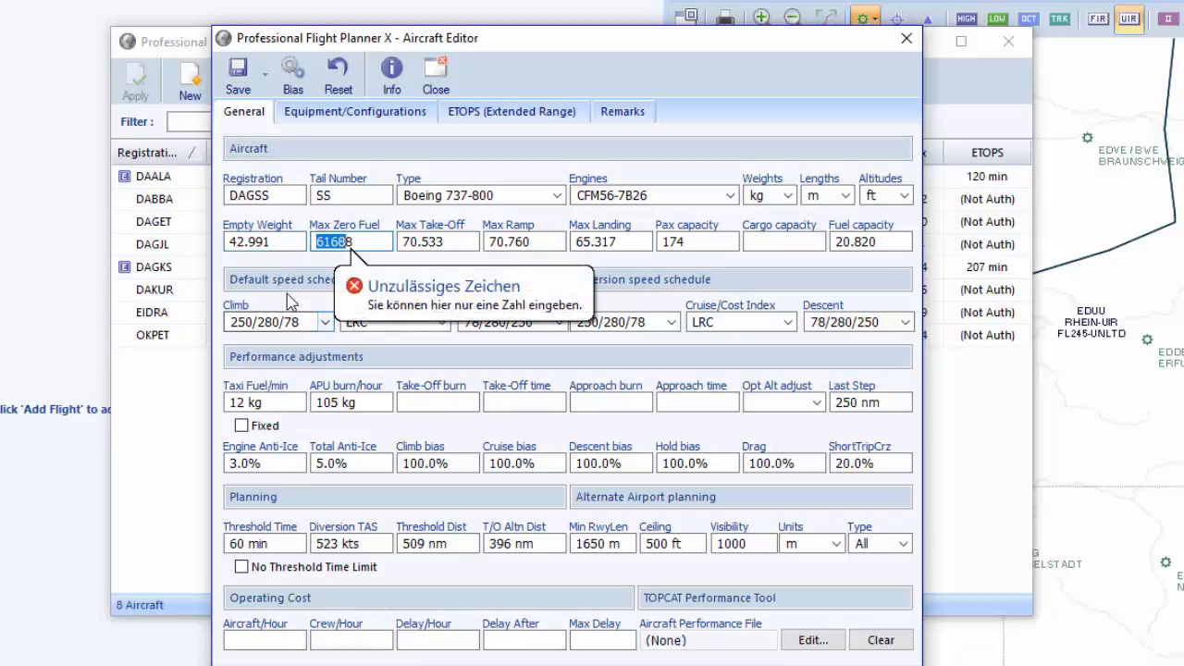
pyautogui.click(374, 242)
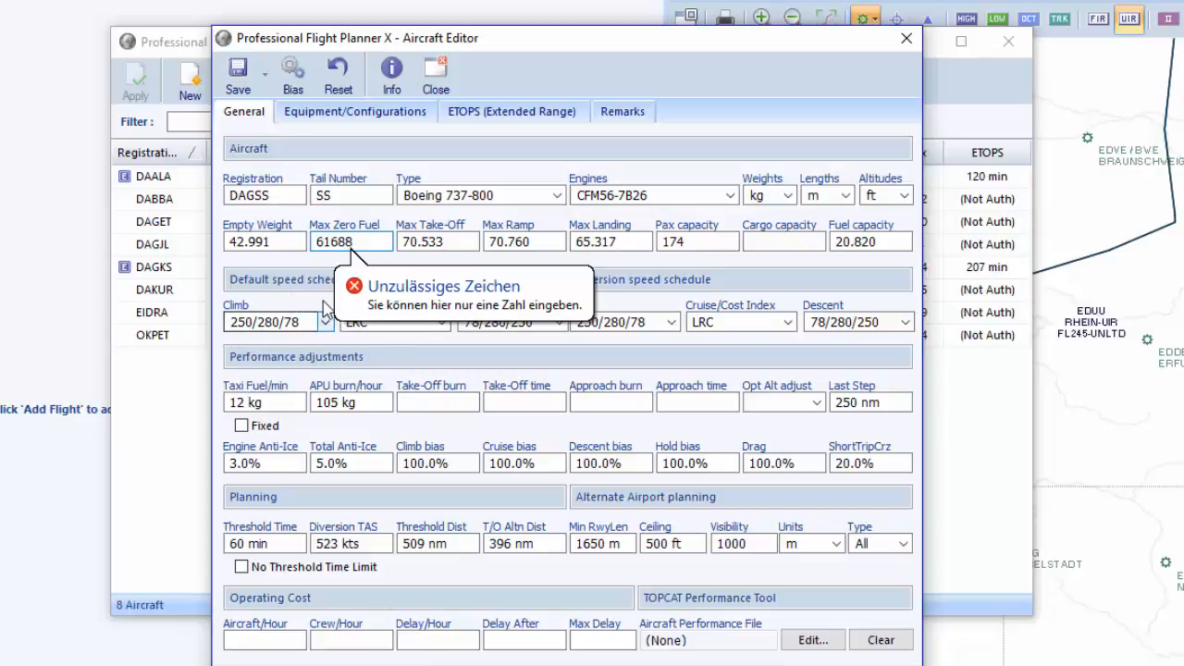
pyautogui.click(362, 283)
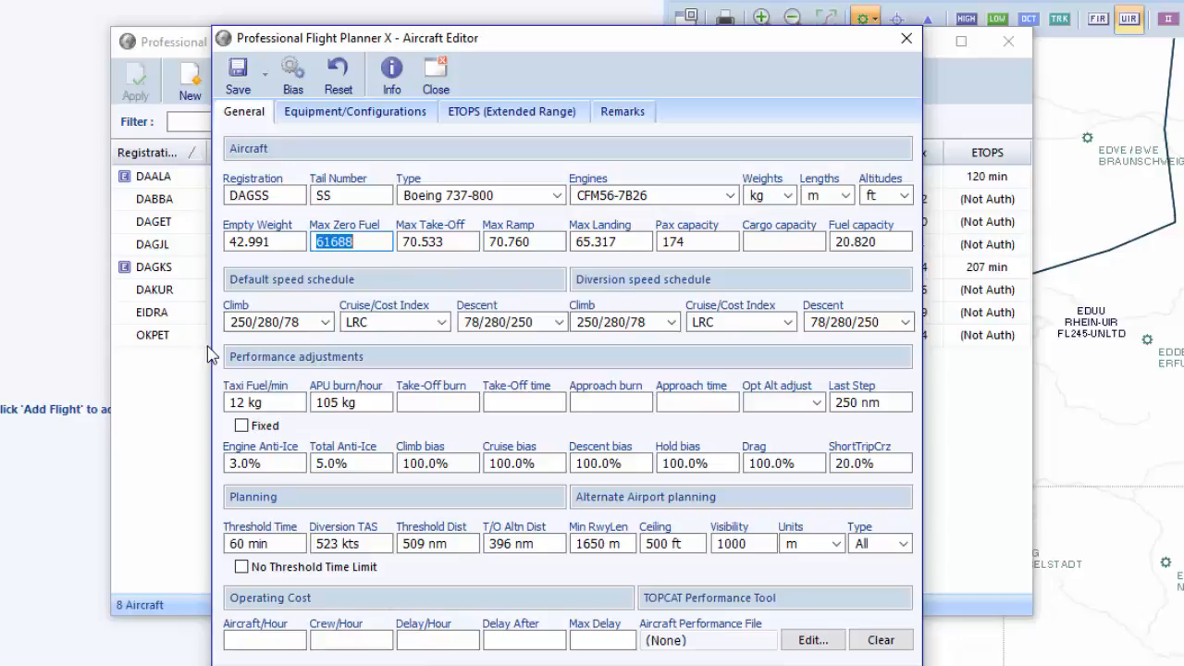
# - In the default speed schedule, use climb profile 250/280/78 and set the cruise cost index to CI 23
pyautogui.click(326, 323)
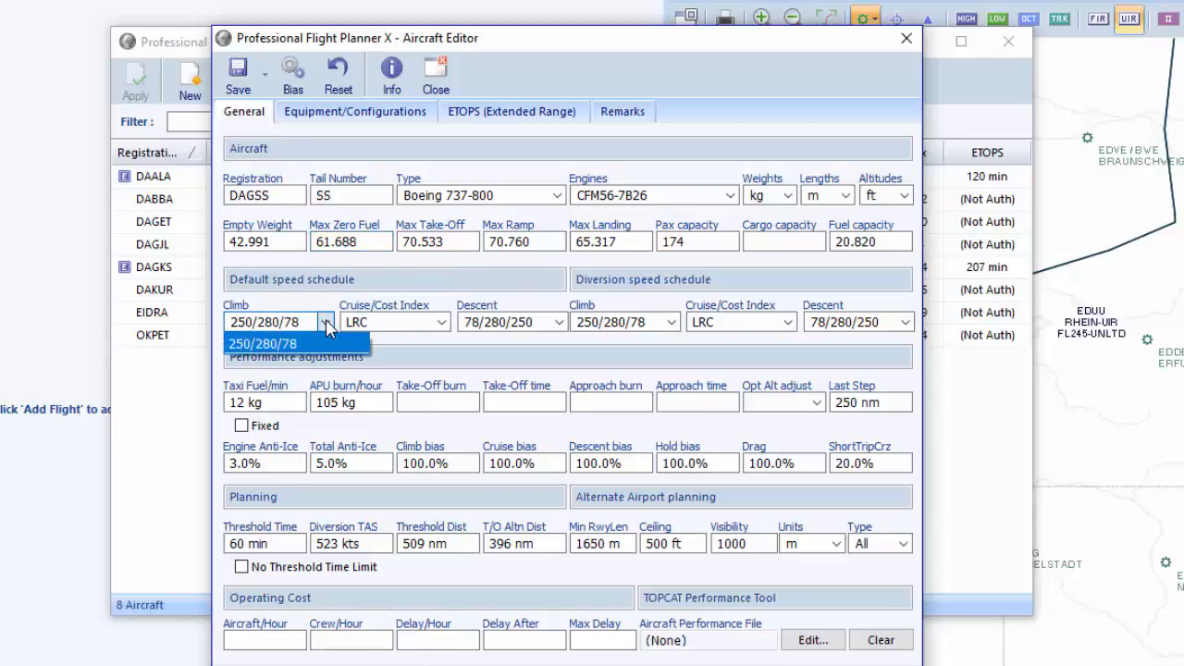
pyautogui.click(325, 324)
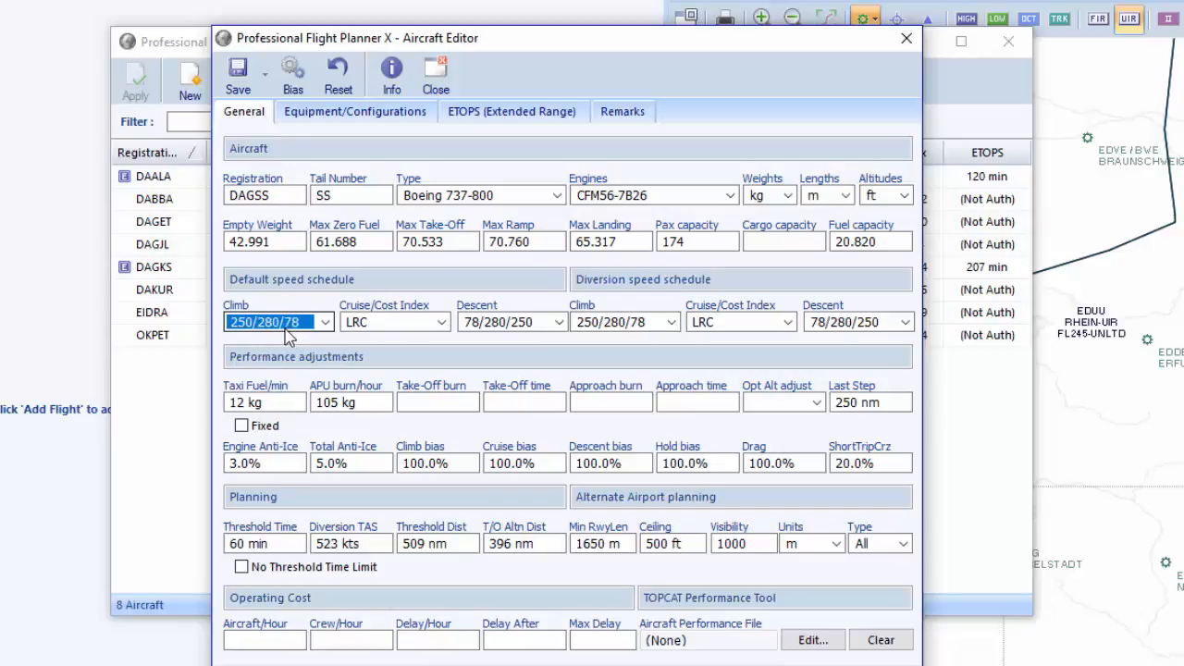
pyautogui.click(442, 324)
pyautogui.click(442, 329)
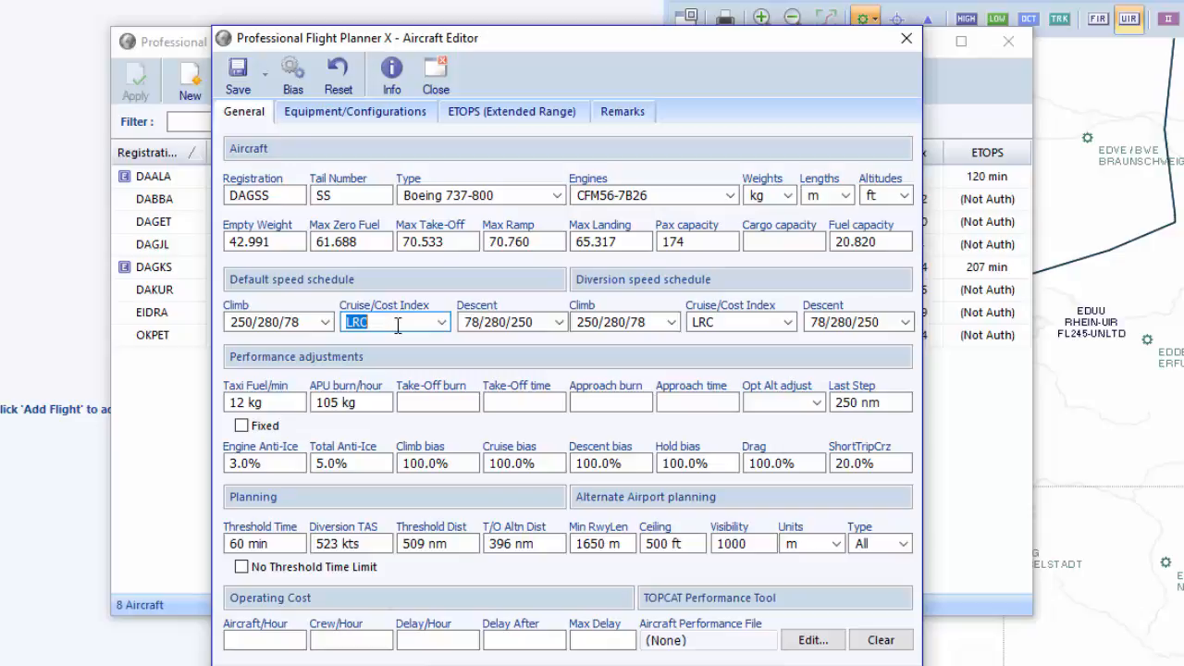
pyautogui.press('c')
pyautogui.write('23')
pyautogui.click(561, 323)
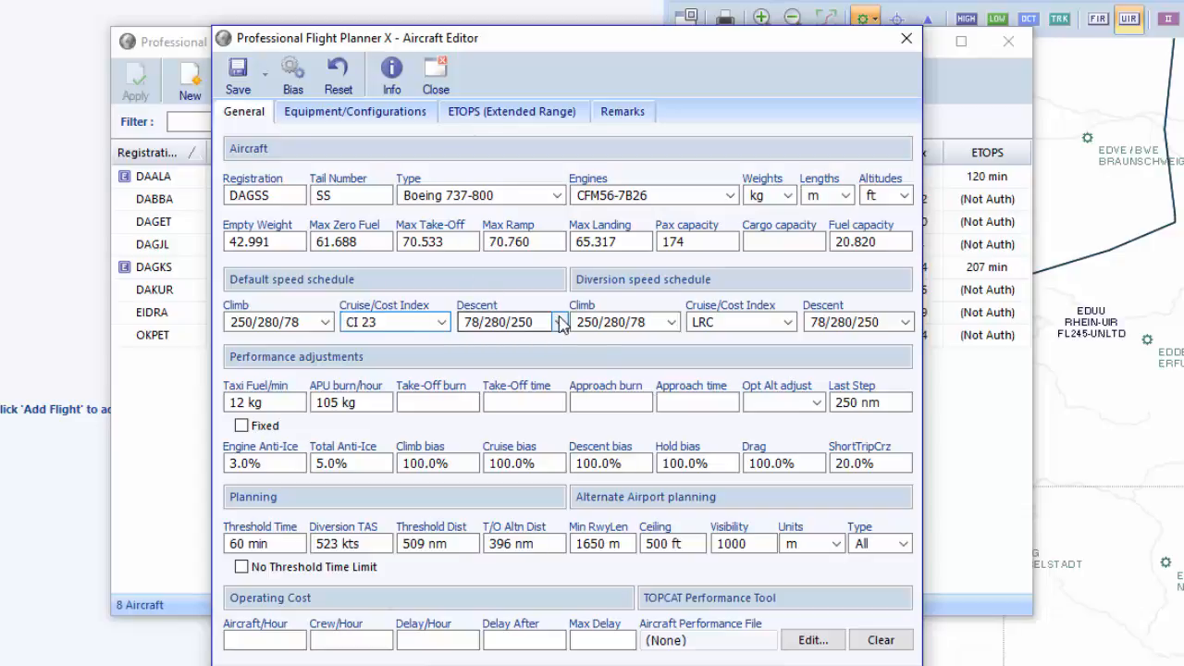
# - Use descent profile 78/280/250 in both speed schedules and set the diversion cruise cost index to CI 23
pyautogui.click(561, 323)
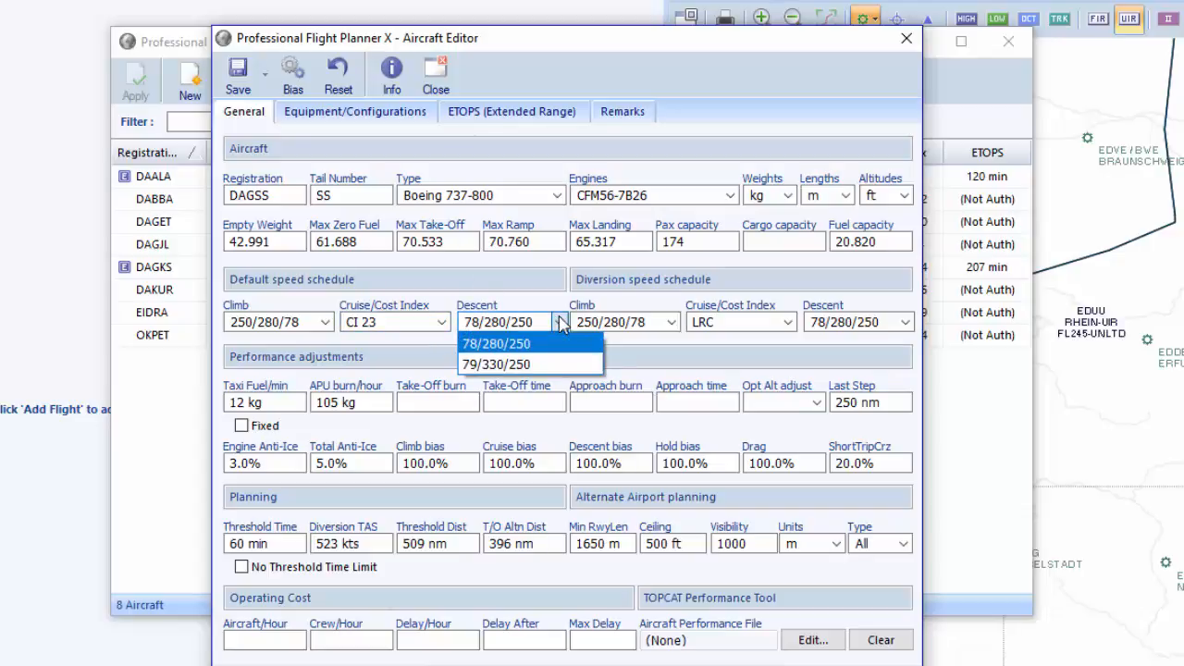
pyautogui.click(472, 344)
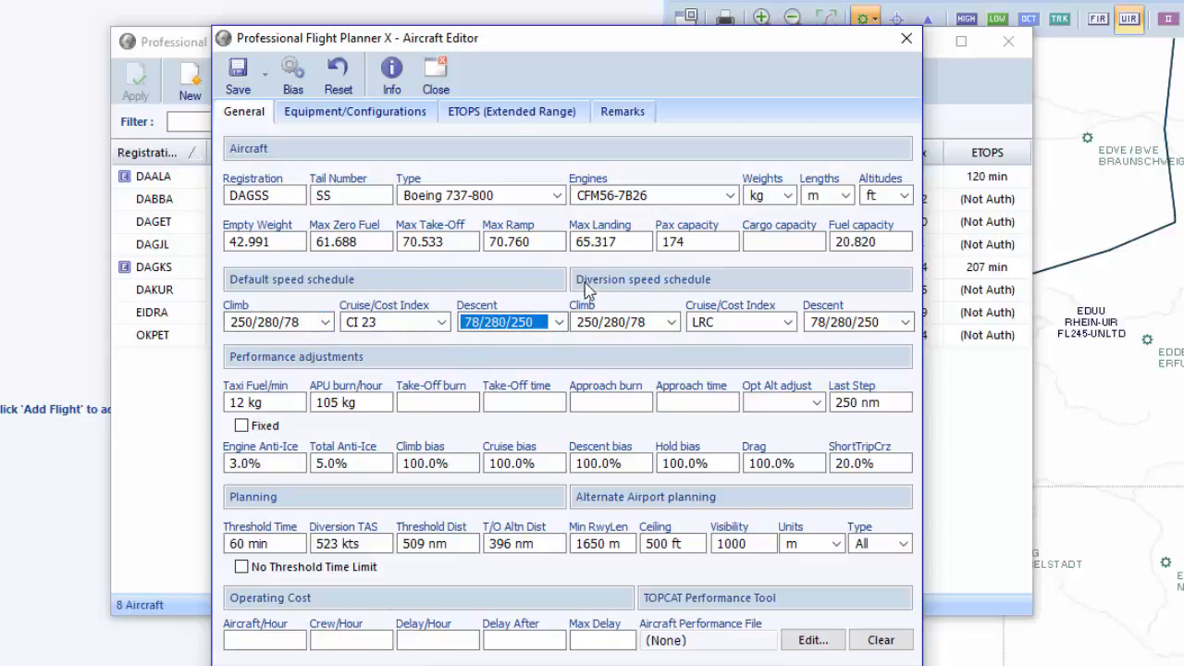
pyautogui.click(672, 323)
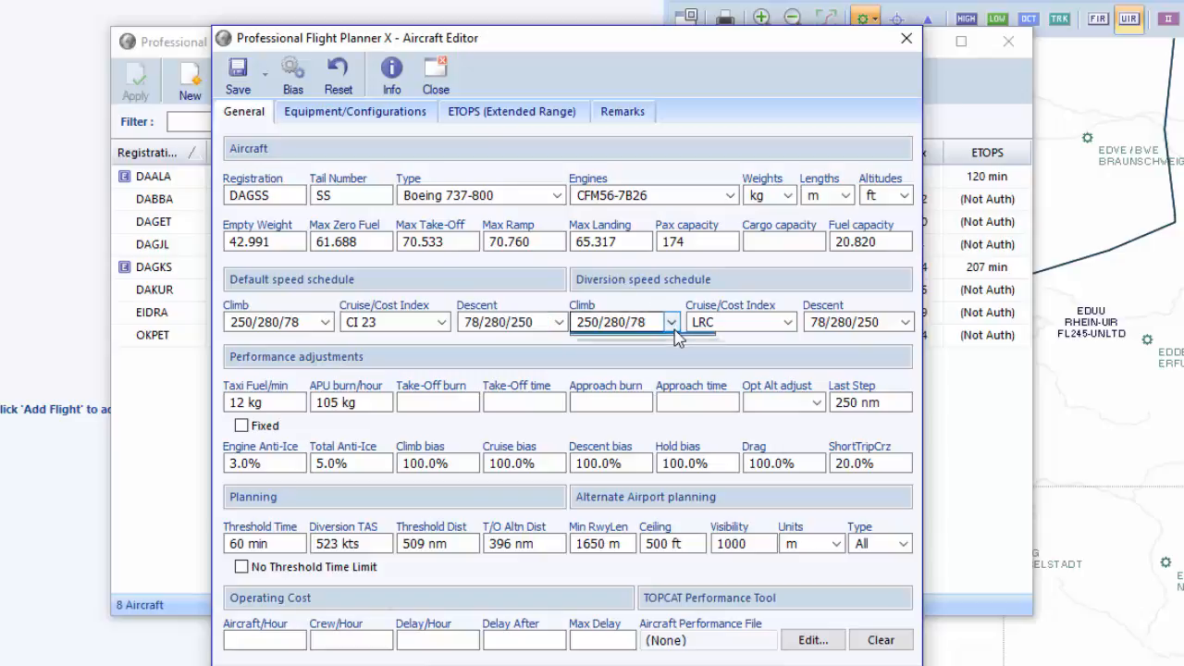
pyautogui.click(713, 320)
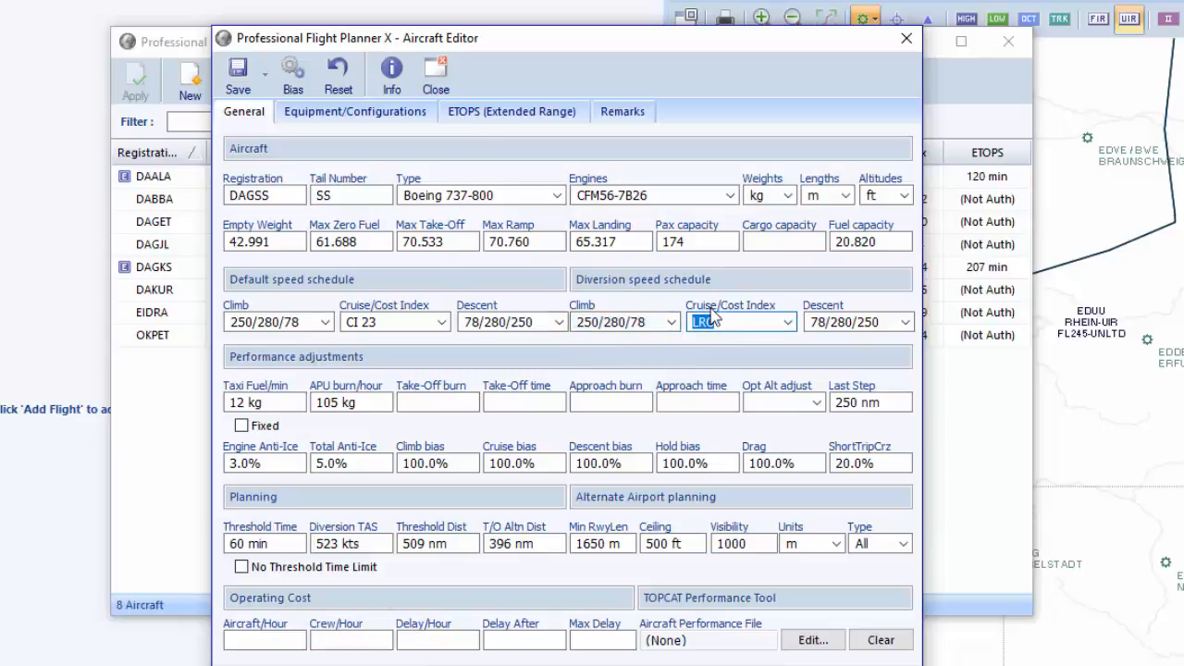
pyautogui.write('23')
pyautogui.click(813, 326)
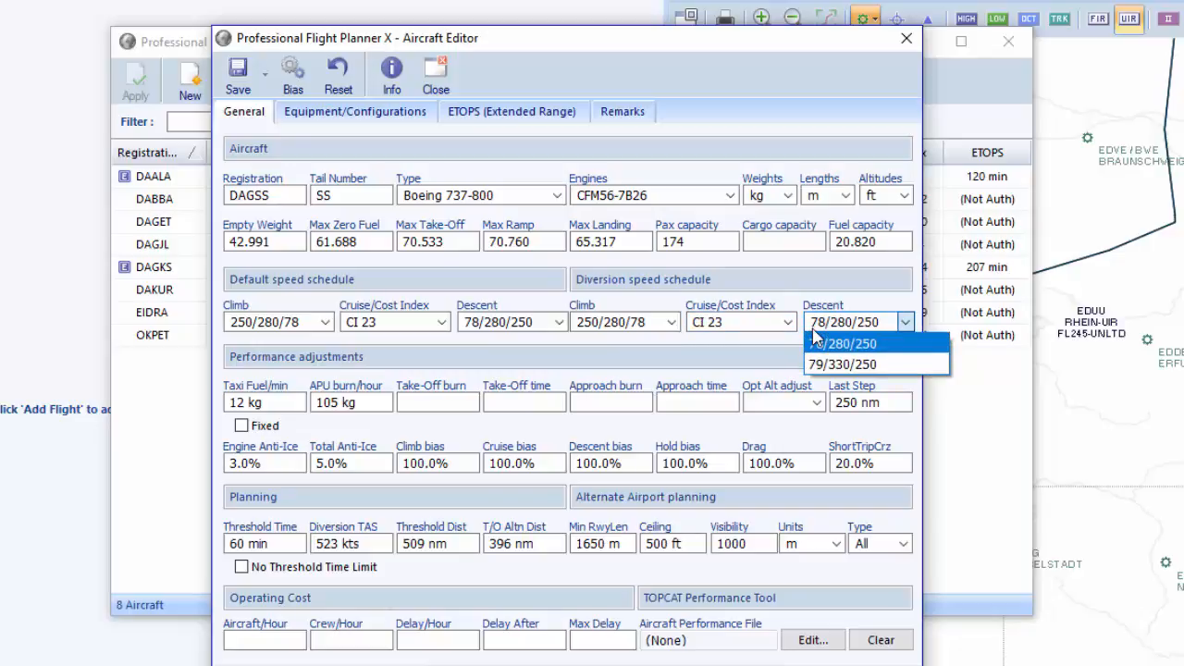
pyautogui.click(820, 348)
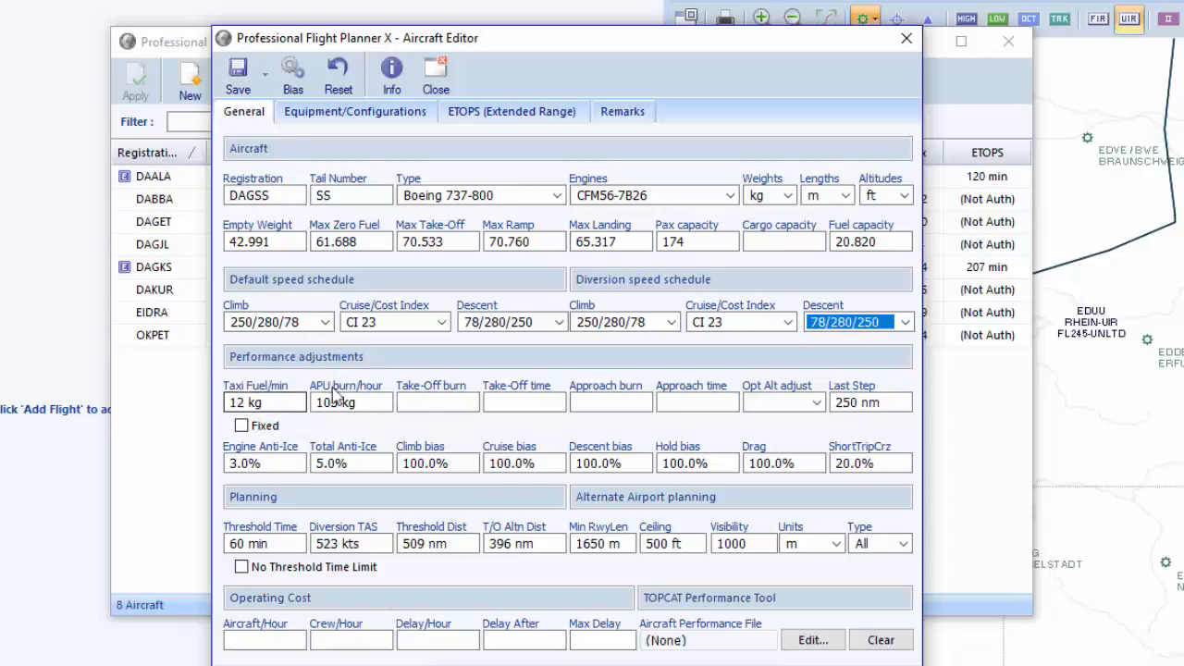
# - Set the Last Step distance in the performance adjustments to 500 nm
pyautogui.click(867, 398)
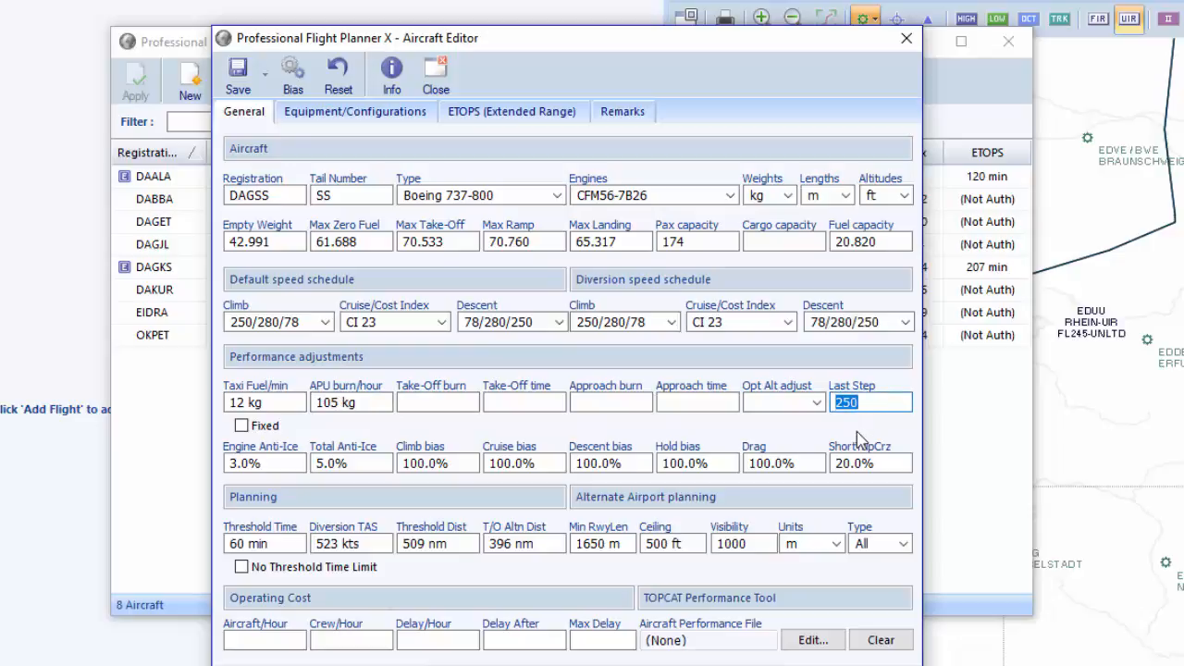
pyautogui.write('500')
pyautogui.click(888, 321)
pyautogui.click(889, 284)
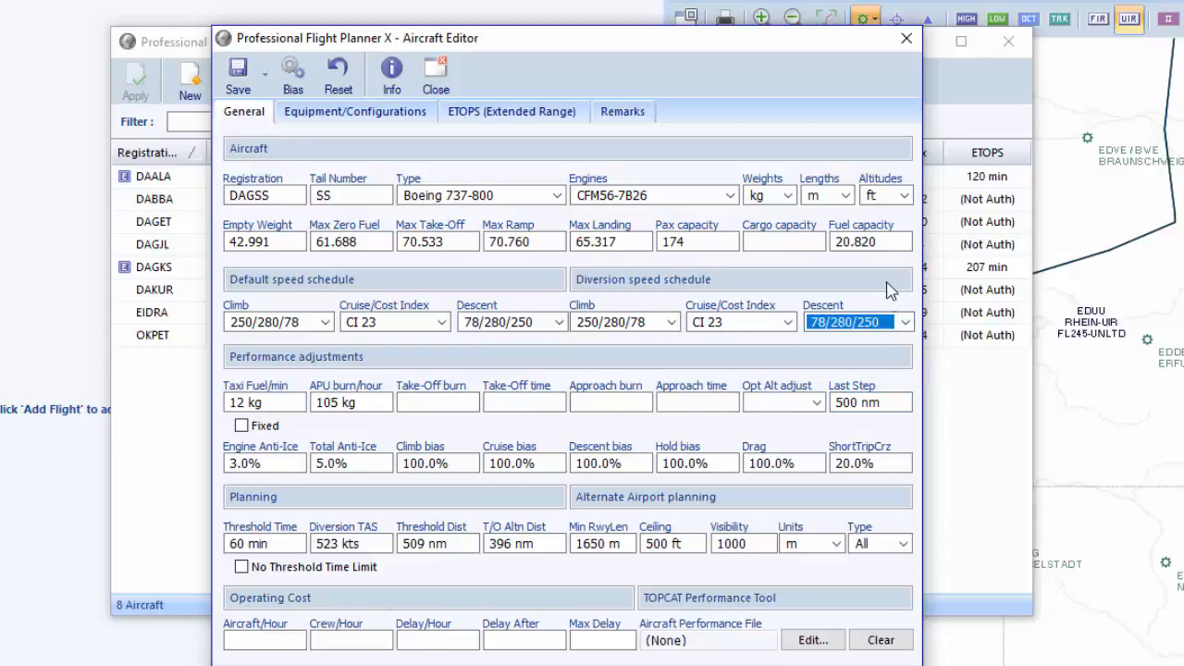
pyautogui.click(894, 402)
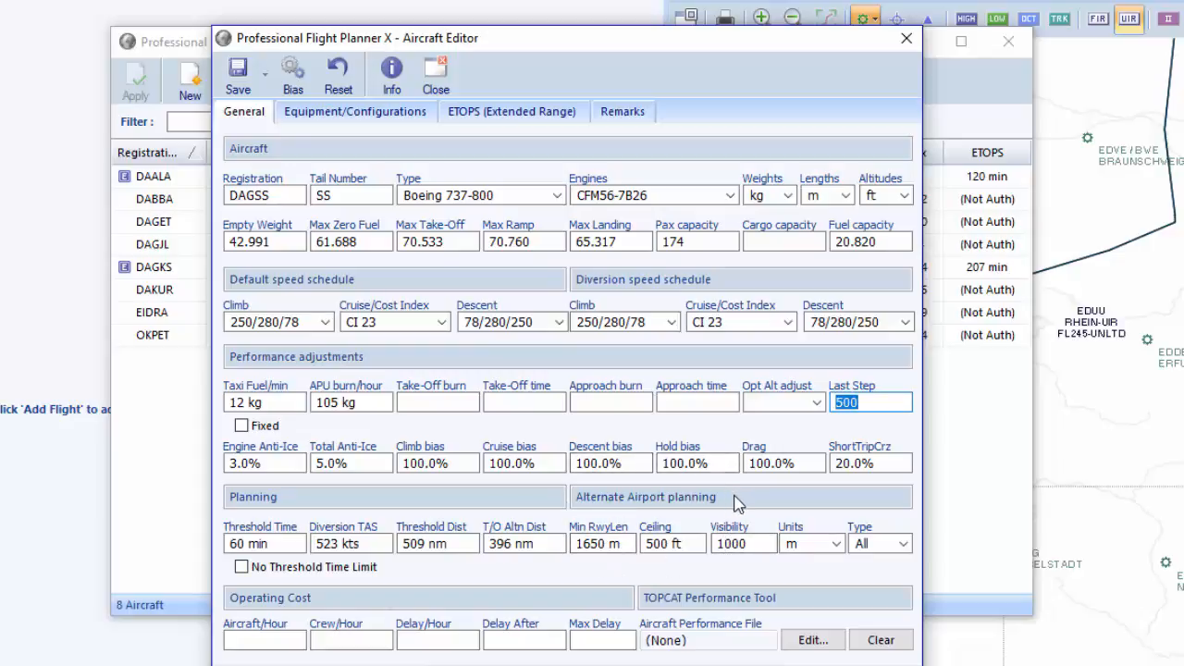
# - In the alternate airport planning, restrict the type to civil airports and set the visibility to 1300 m
pyautogui.click(904, 545)
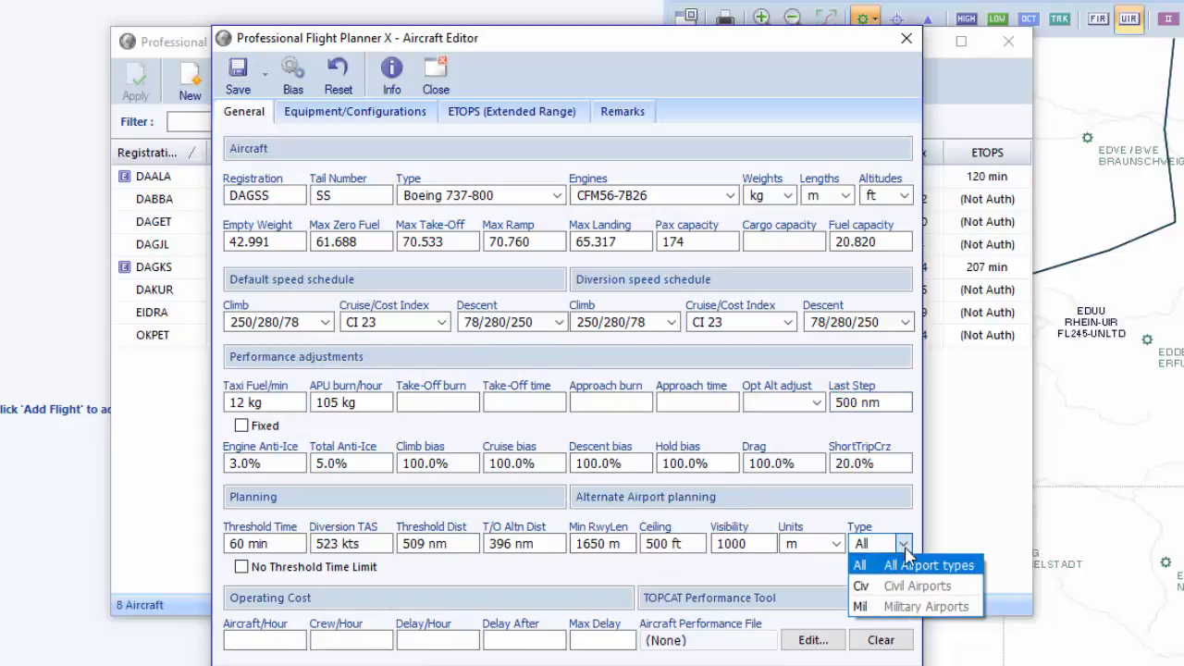
pyautogui.click(902, 583)
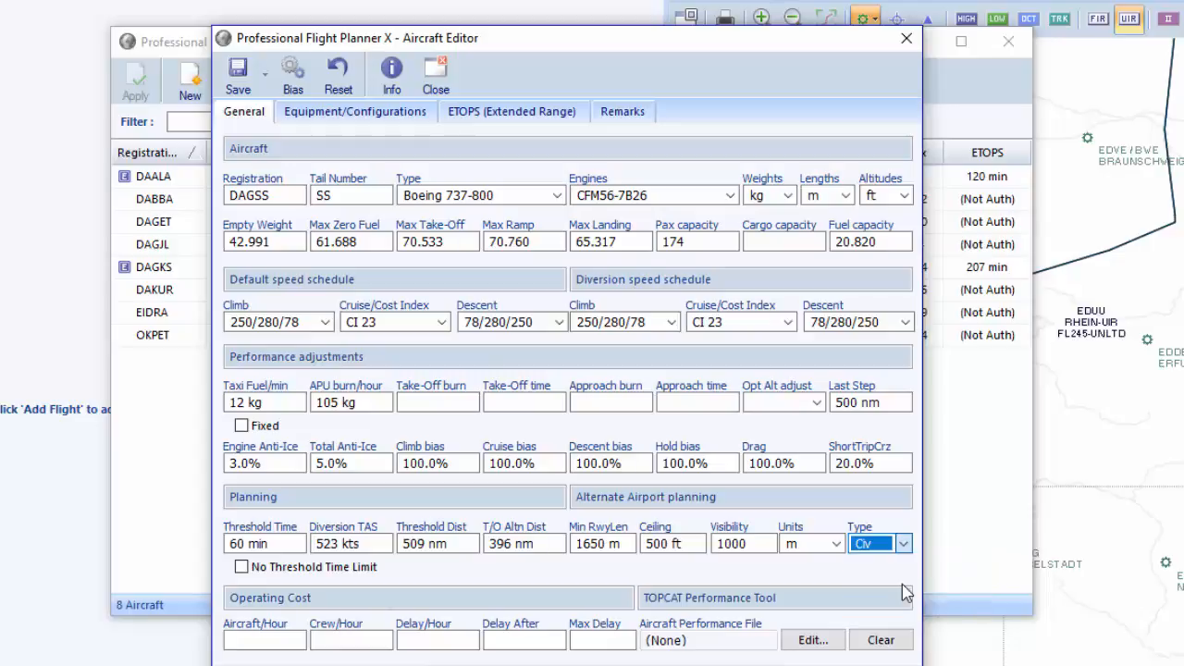
pyautogui.click(736, 546)
pyautogui.press('BackSpace')
pyautogui.press('BackSpace')
pyautogui.press('BackSpace')
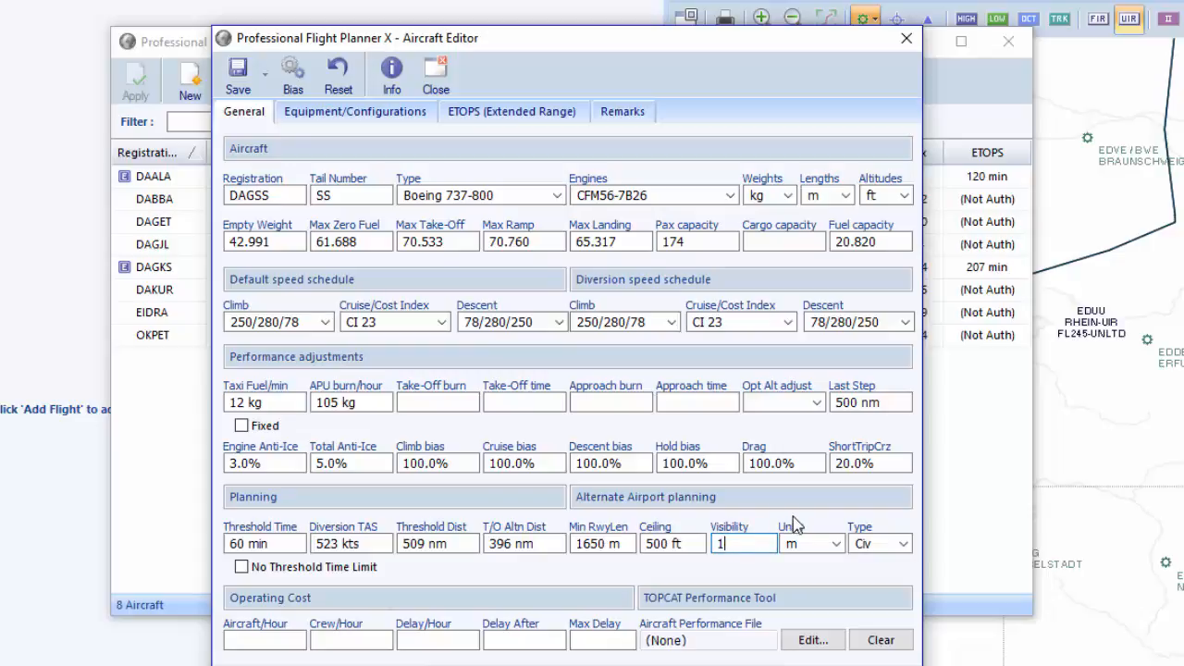
pyautogui.write('300')
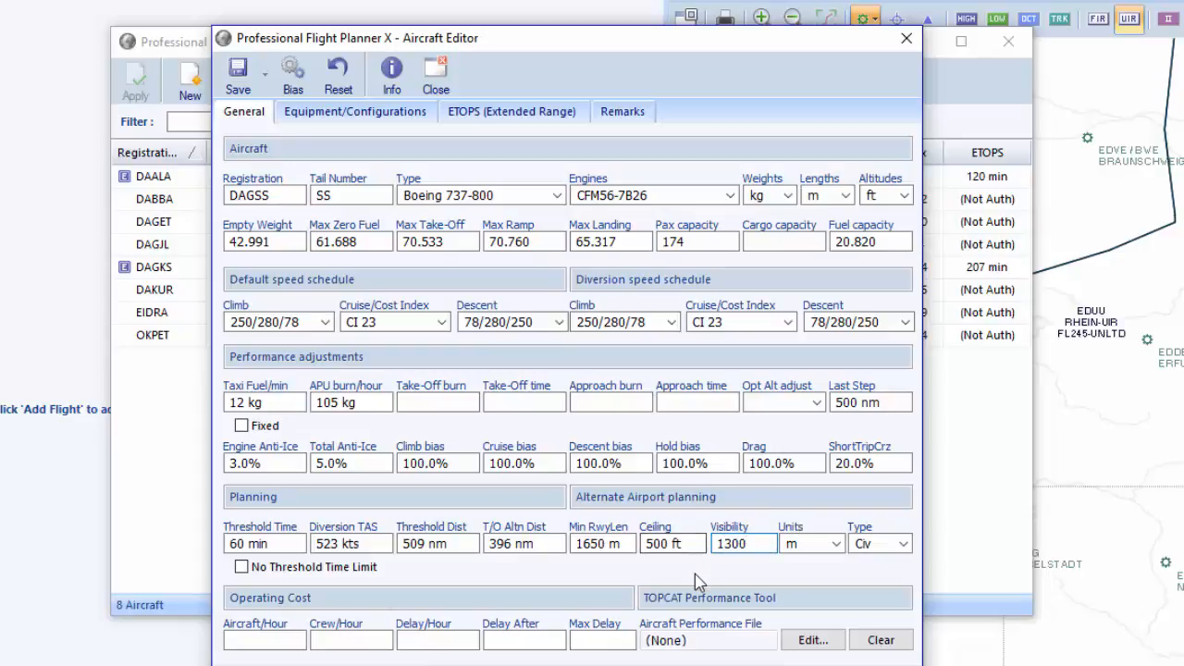
pyautogui.click(278, 641)
pyautogui.click(326, 638)
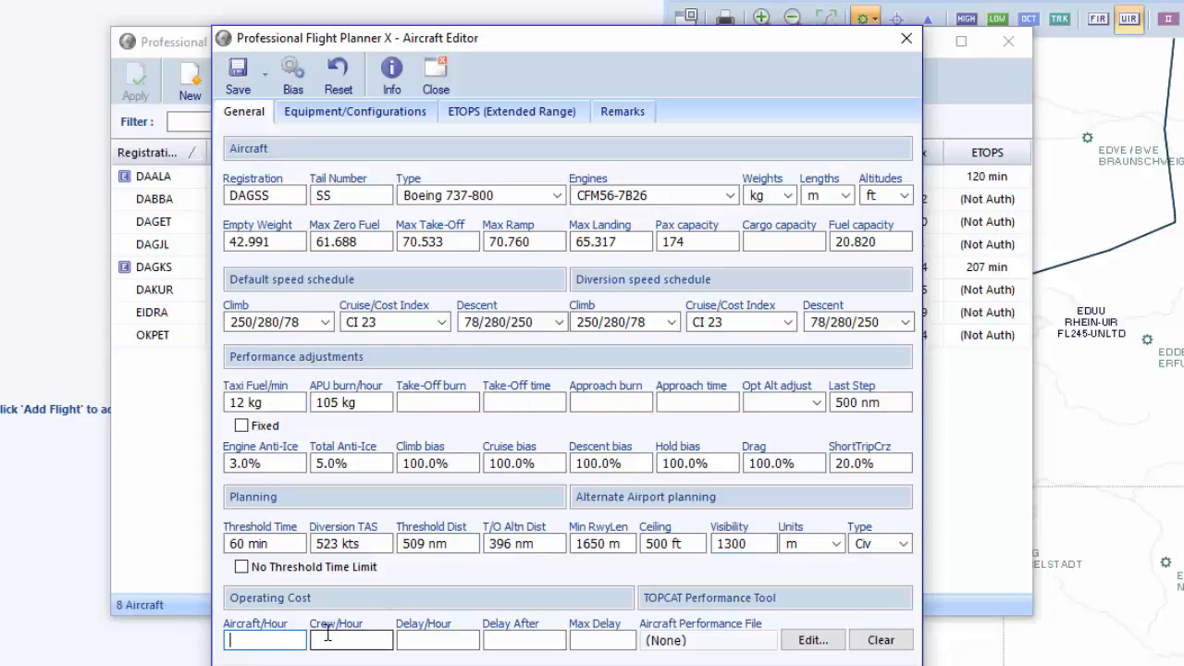
pyautogui.press('Tab')
pyautogui.press('Tab')
pyautogui.press('Tab')
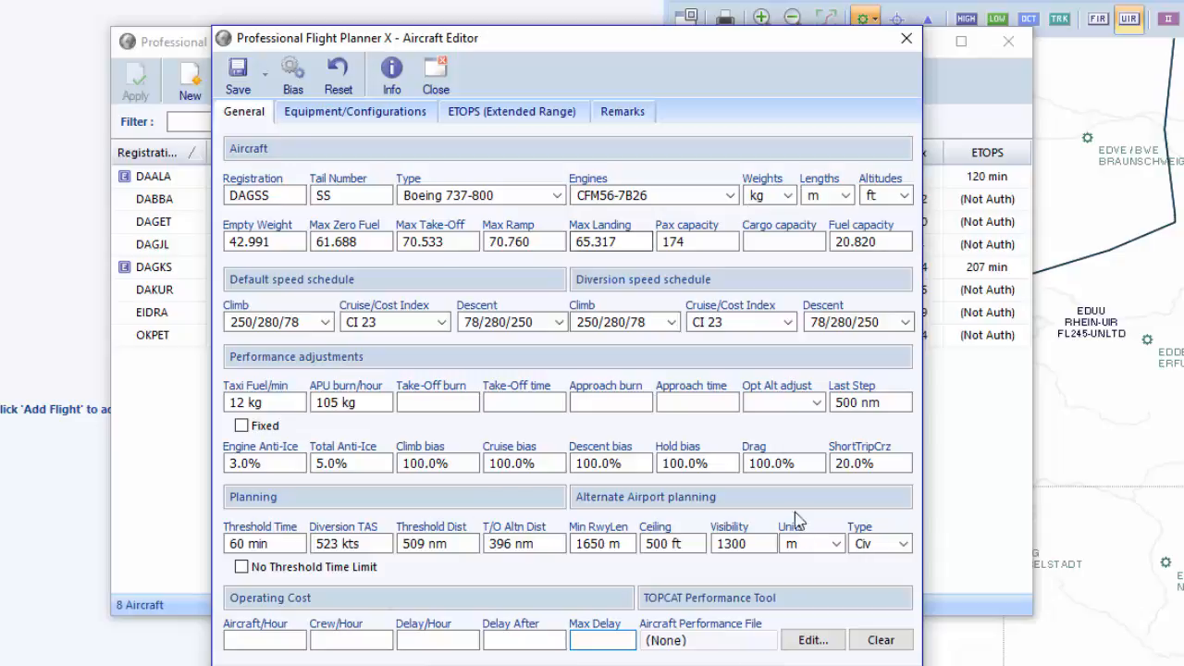
# - In the aircraft's equipment settings, choose category M (Medium) and transponder L (Mode S with ADS-B and enhanced surveillance)
pyautogui.click(314, 112)
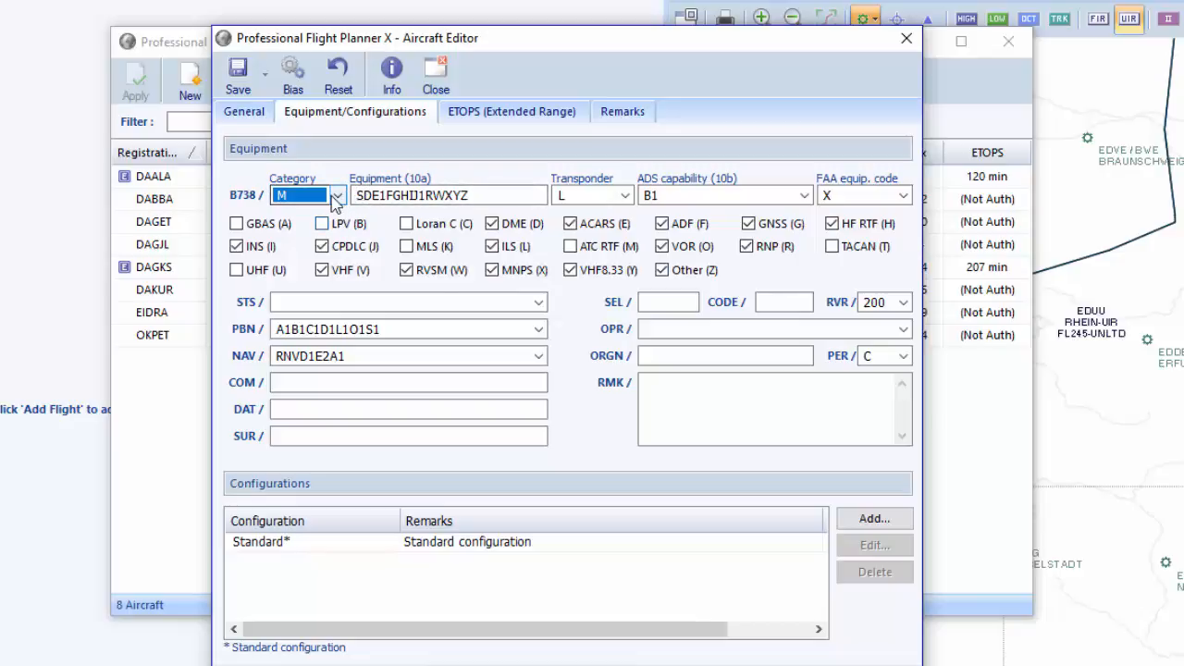
pyautogui.click(337, 197)
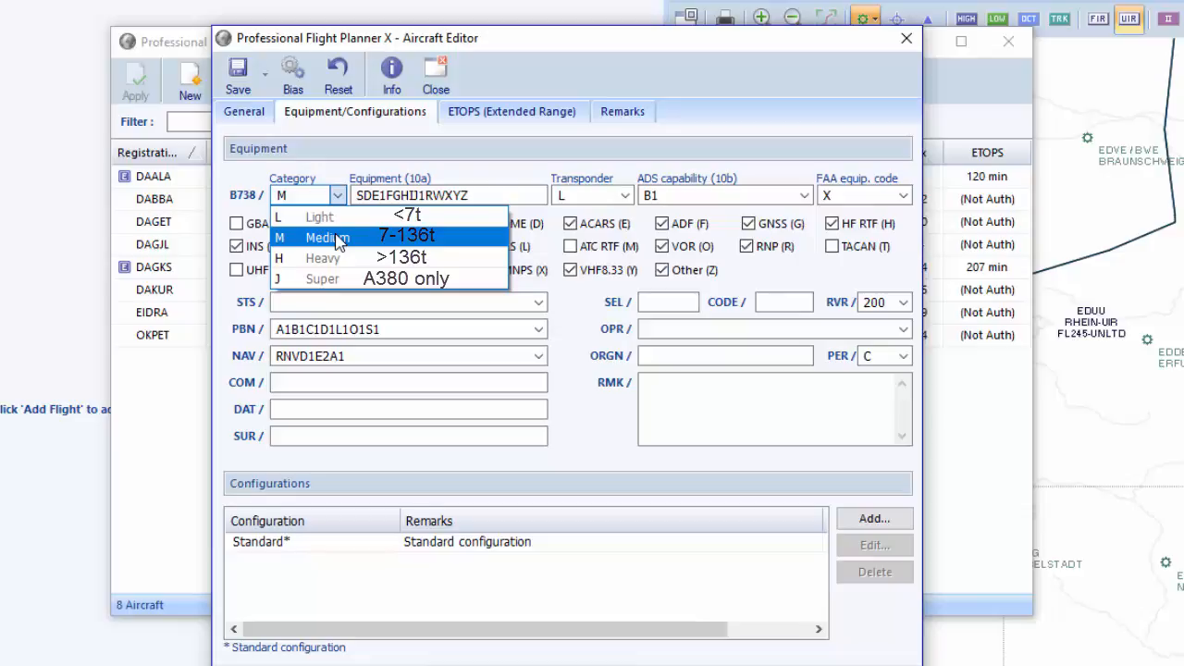
pyautogui.click(339, 239)
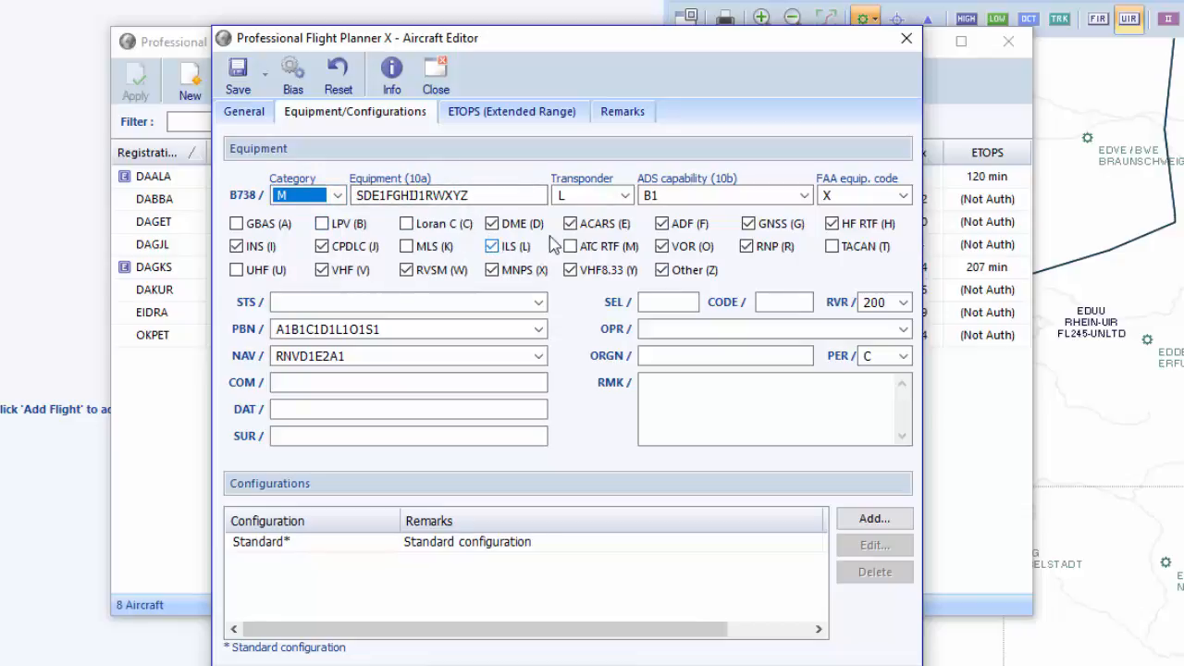
pyautogui.click(627, 196)
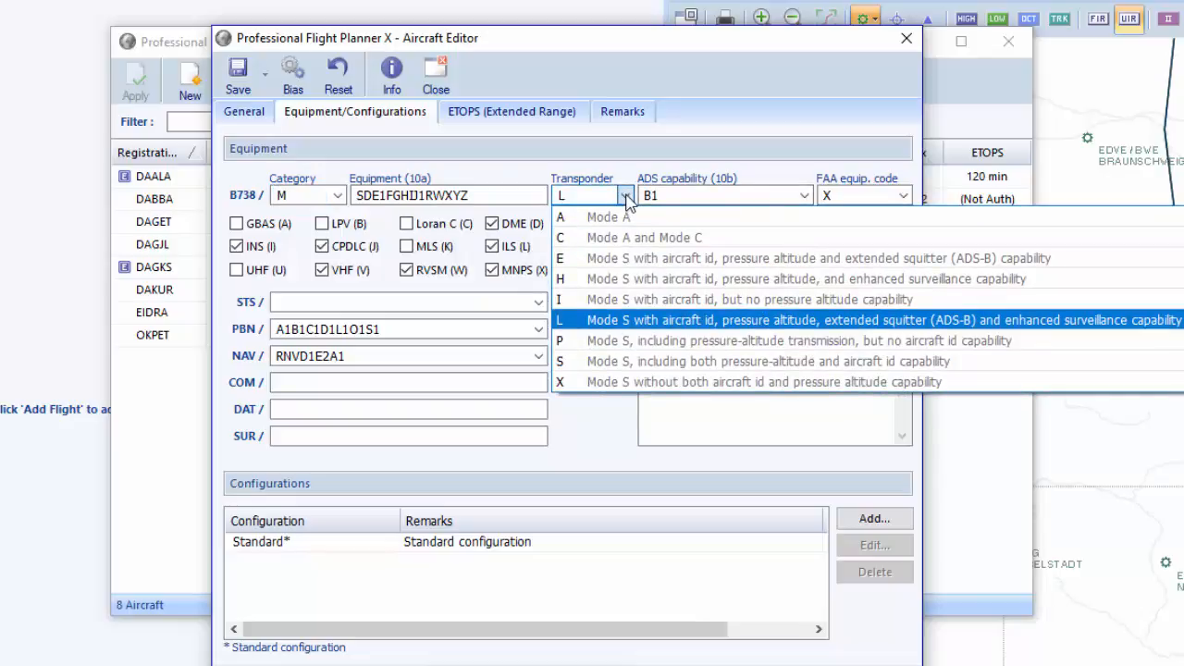
pyautogui.click(626, 324)
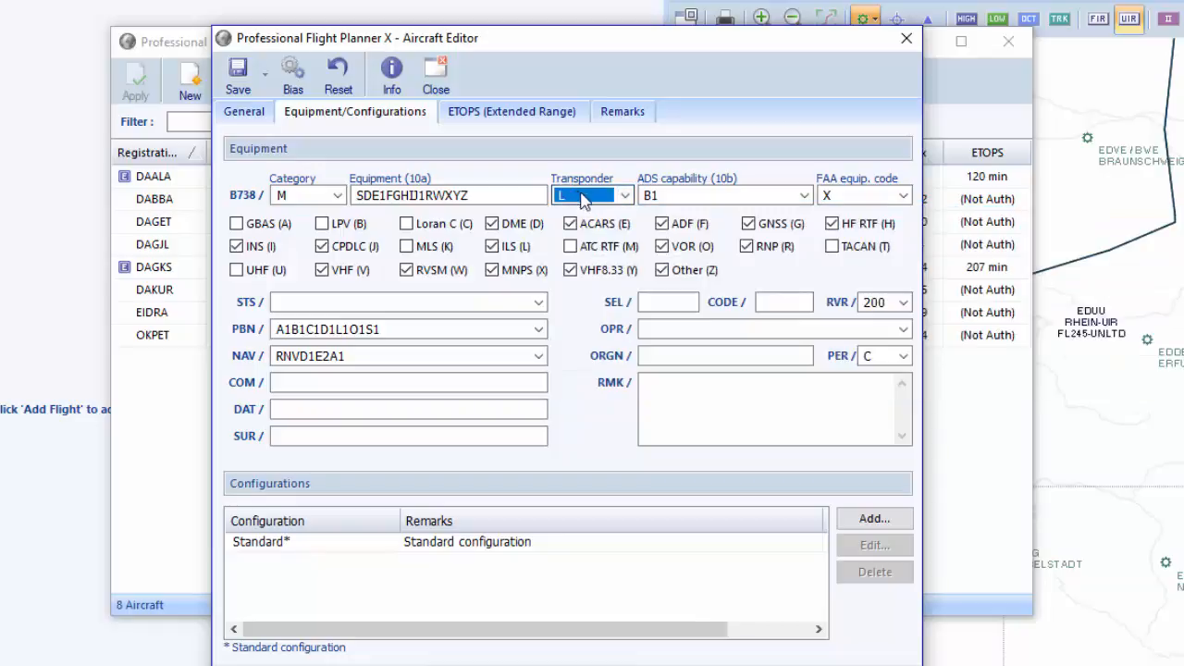
pyautogui.click(626, 200)
pyautogui.click(627, 200)
# - Apply ADS capability B1 and set the FAA equipment code to E (FMS with DME/DME and IRU position updating)
pyautogui.click(804, 196)
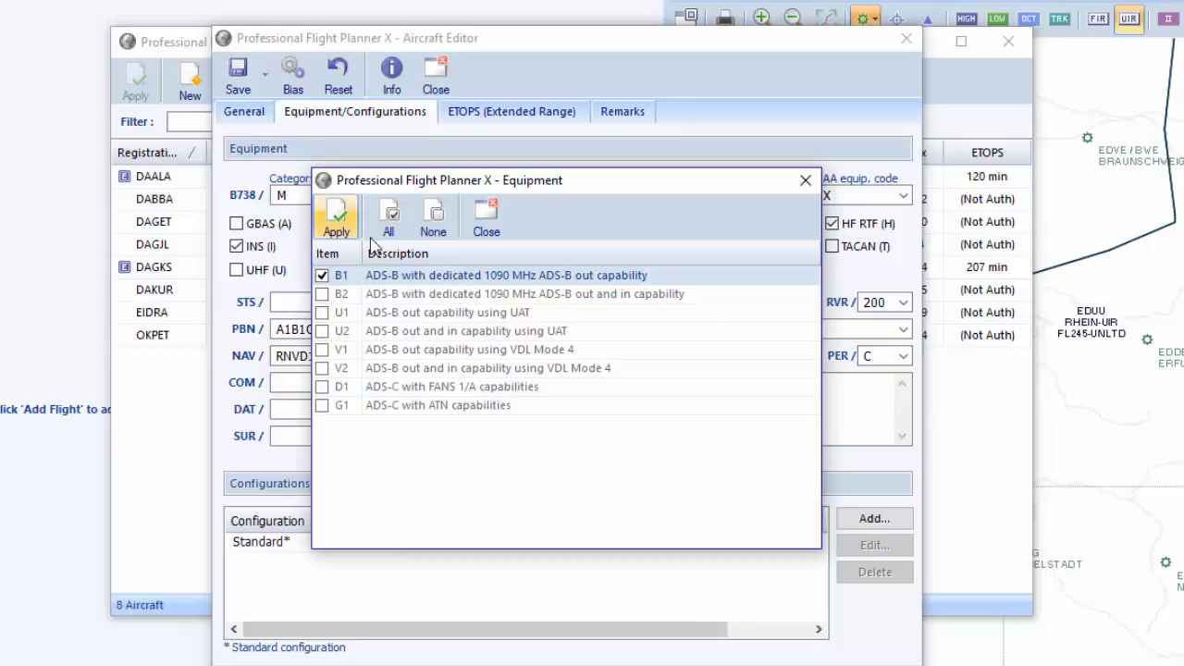
pyautogui.click(336, 230)
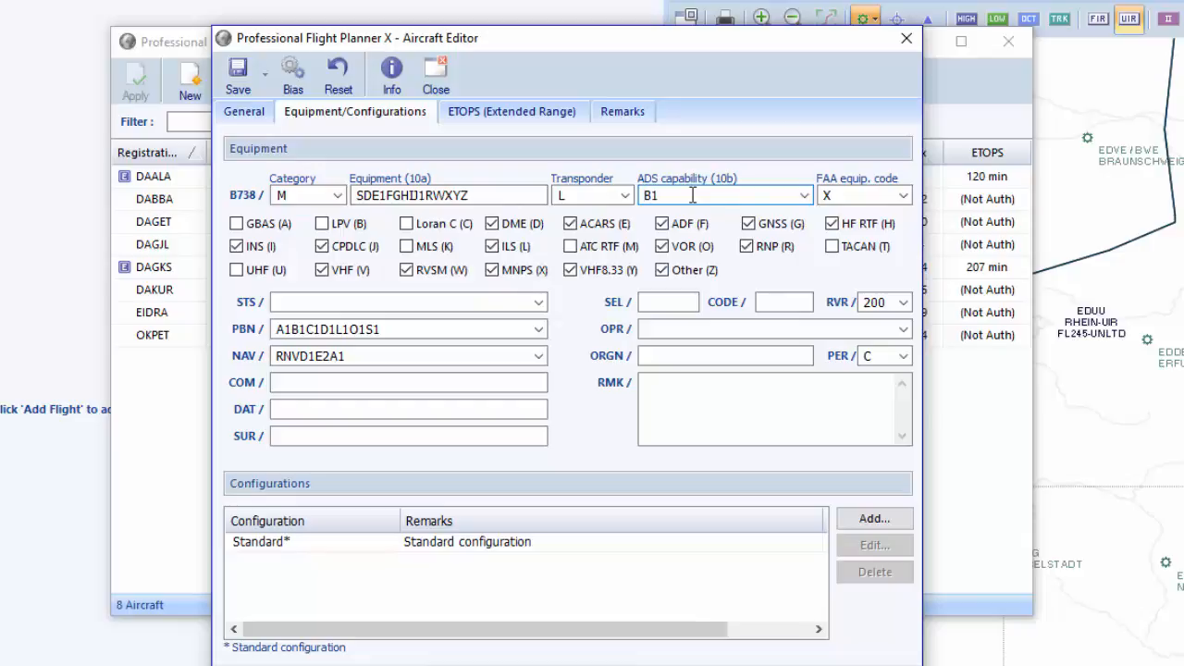
pyautogui.click(903, 195)
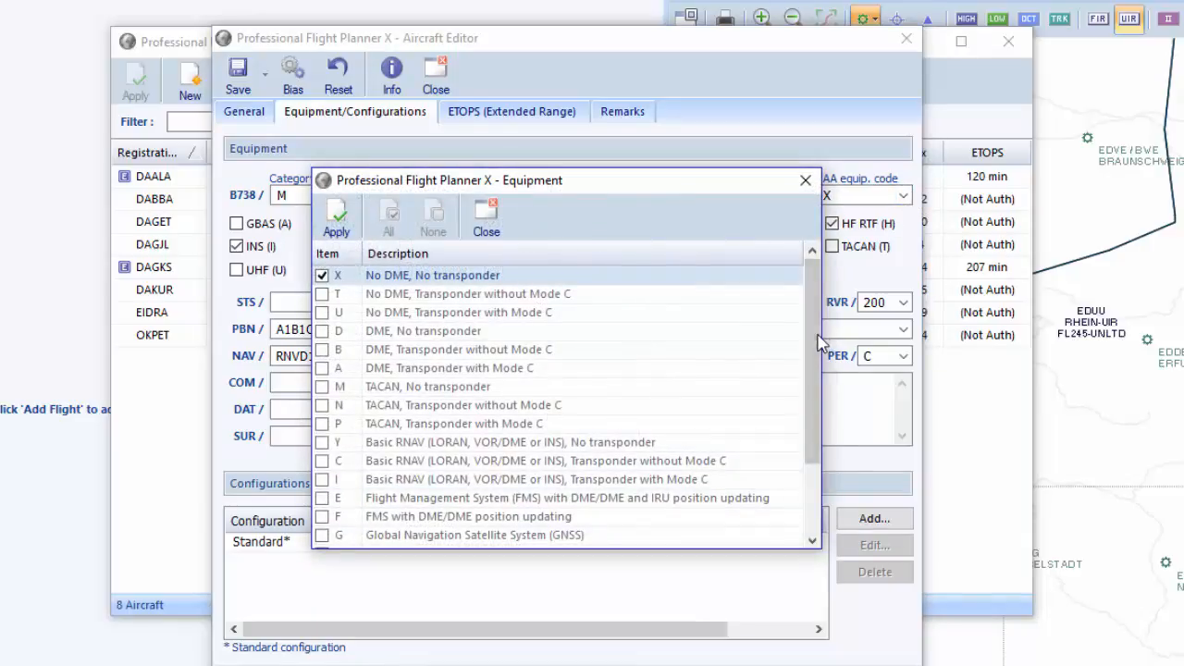
pyautogui.moveTo(818, 335); pyautogui.dragTo(695, 322)
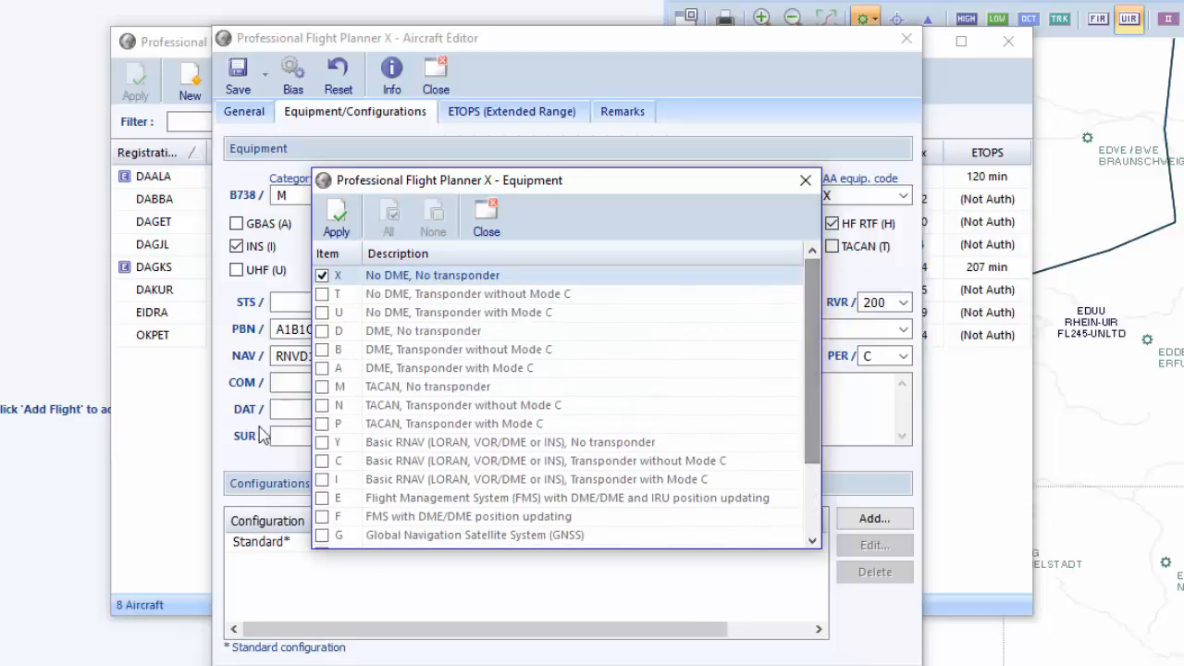
pyautogui.click(322, 498)
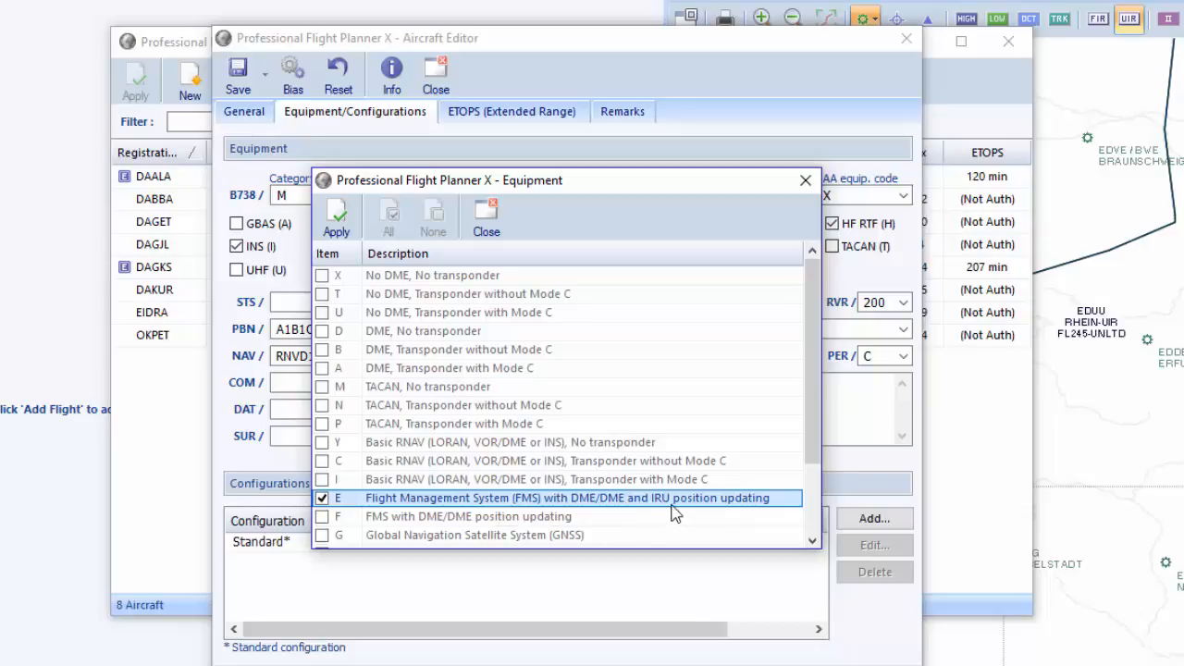
pyautogui.click(335, 218)
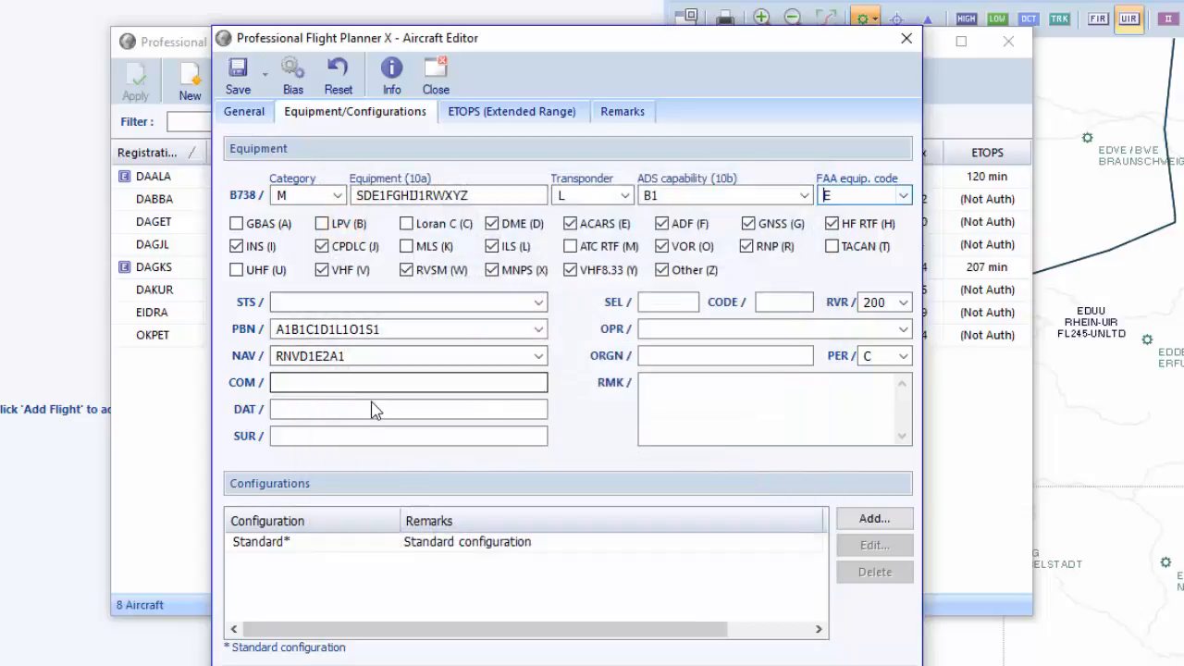
# - Try GERMANSKY and the airline codes GHY and BRJ as operator, checking them against the operator list
pyautogui.click(675, 328)
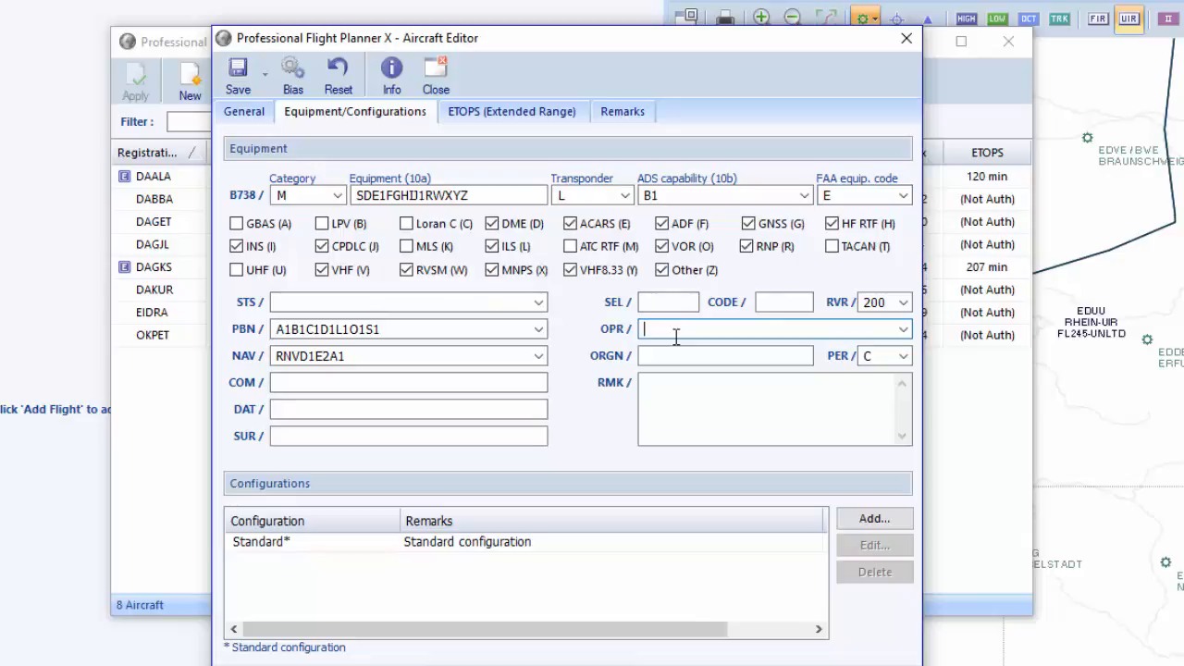
pyautogui.write('GERMANSKY')
pyautogui.click(903, 330)
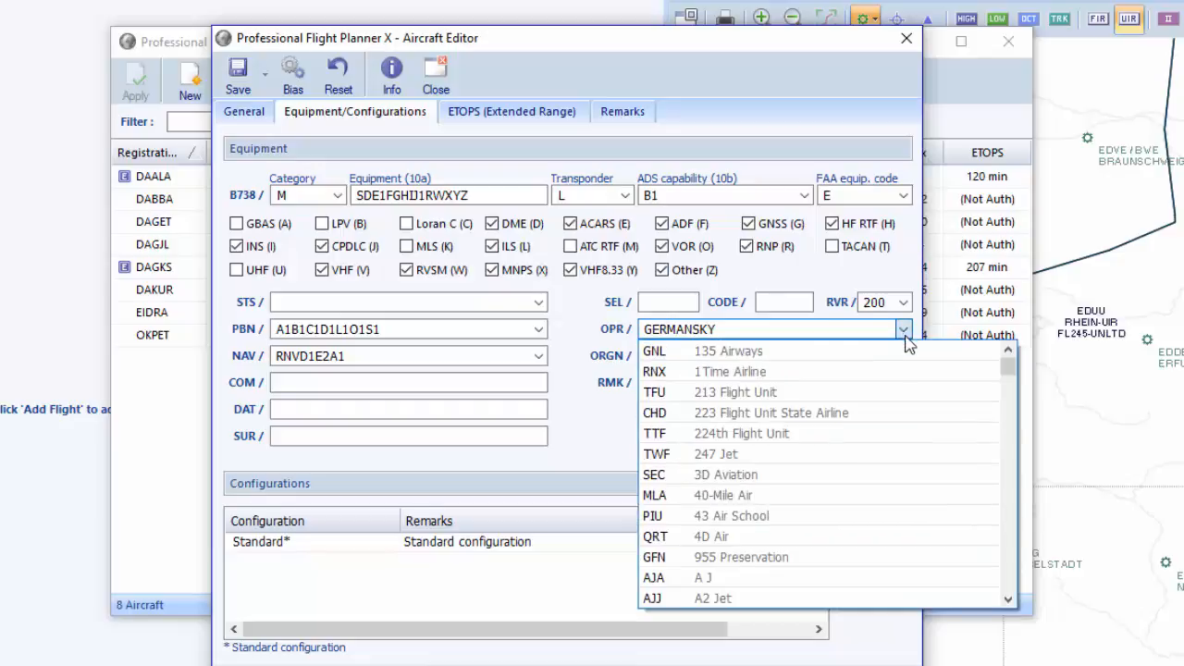
pyautogui.click(820, 330)
pyautogui.doubleClick(751, 334)
pyautogui.write('GHY')
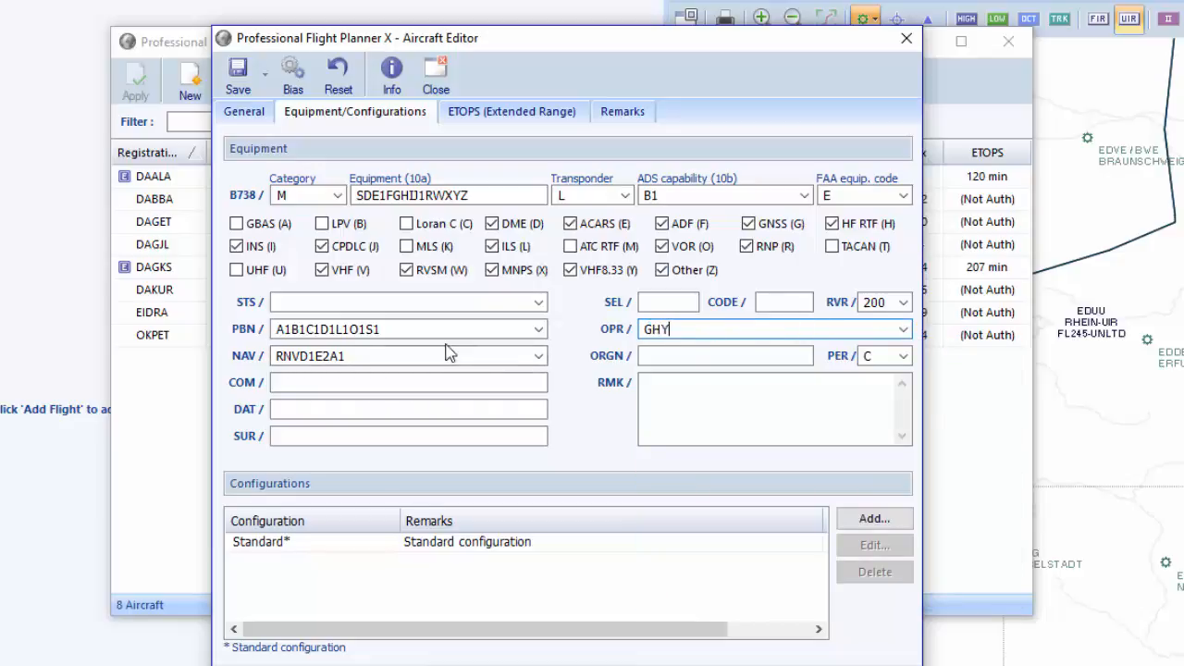
pyautogui.click(903, 330)
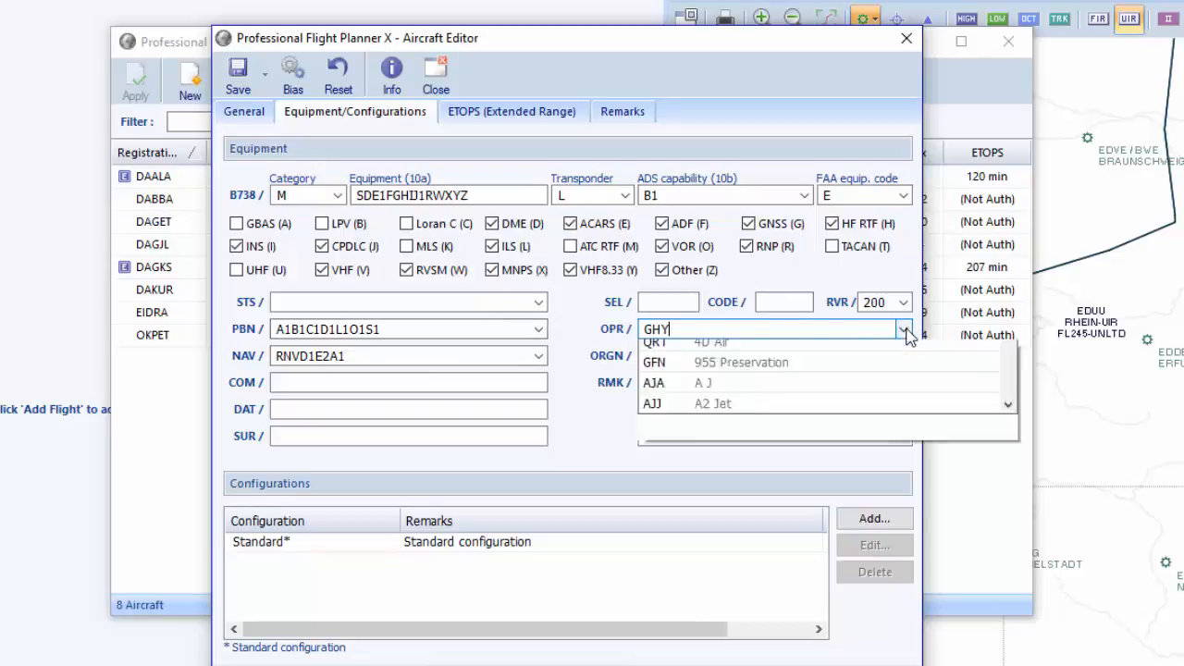
pyautogui.click(907, 333)
pyautogui.doubleClick(662, 331)
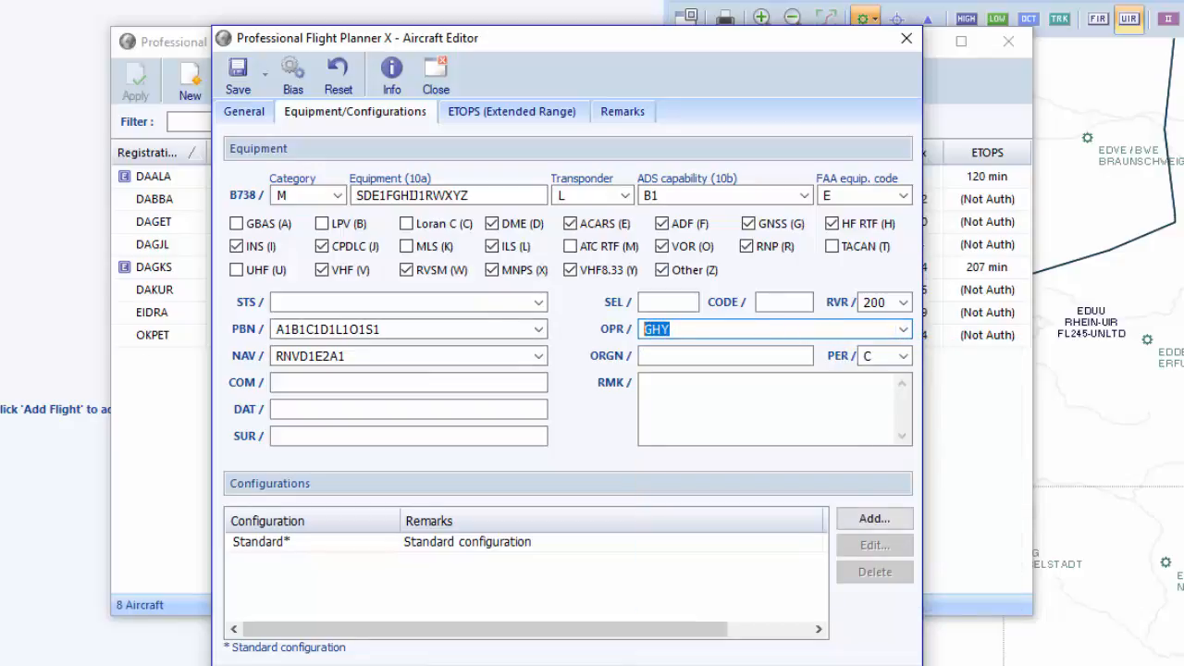
pyautogui.write('BRJ')
pyautogui.click(905, 331)
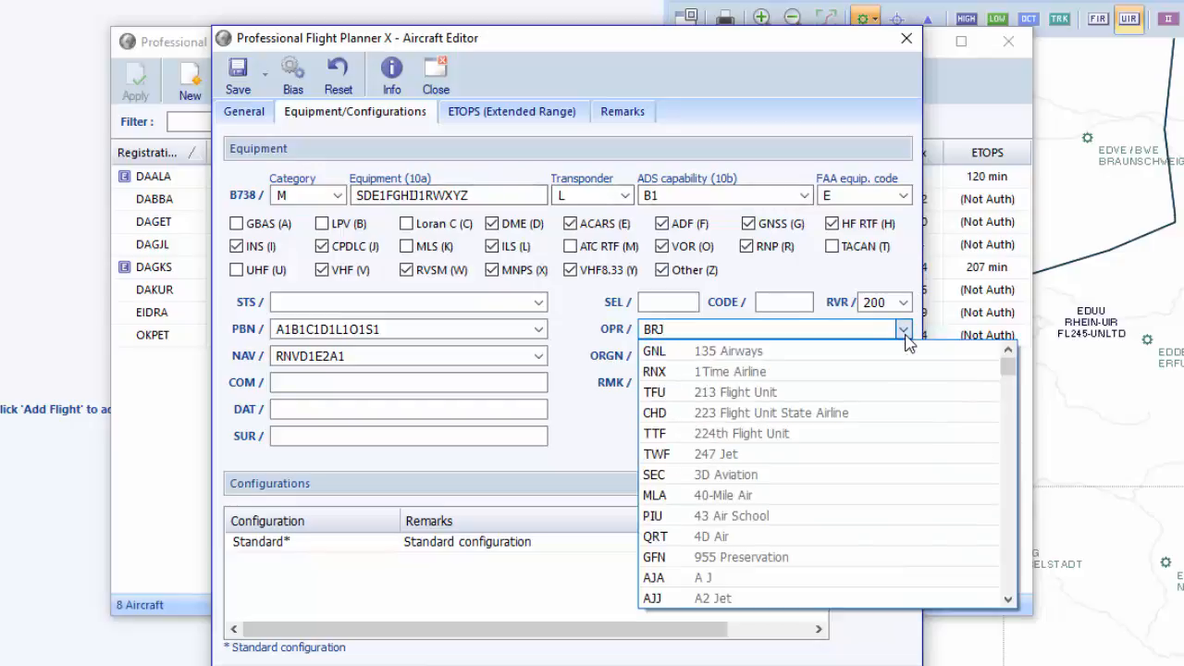
# - Enter GERMANSKY as the aircraft's operator and select the Standard configuration
pyautogui.click(907, 337)
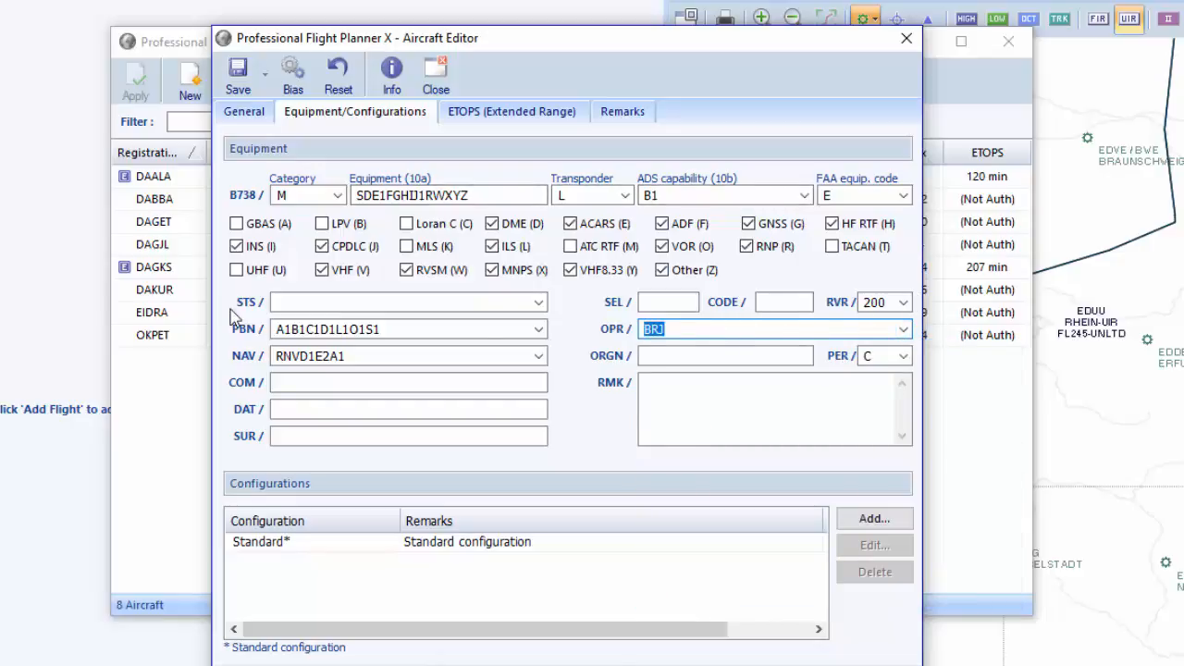
pyautogui.write('GERMANSKY')
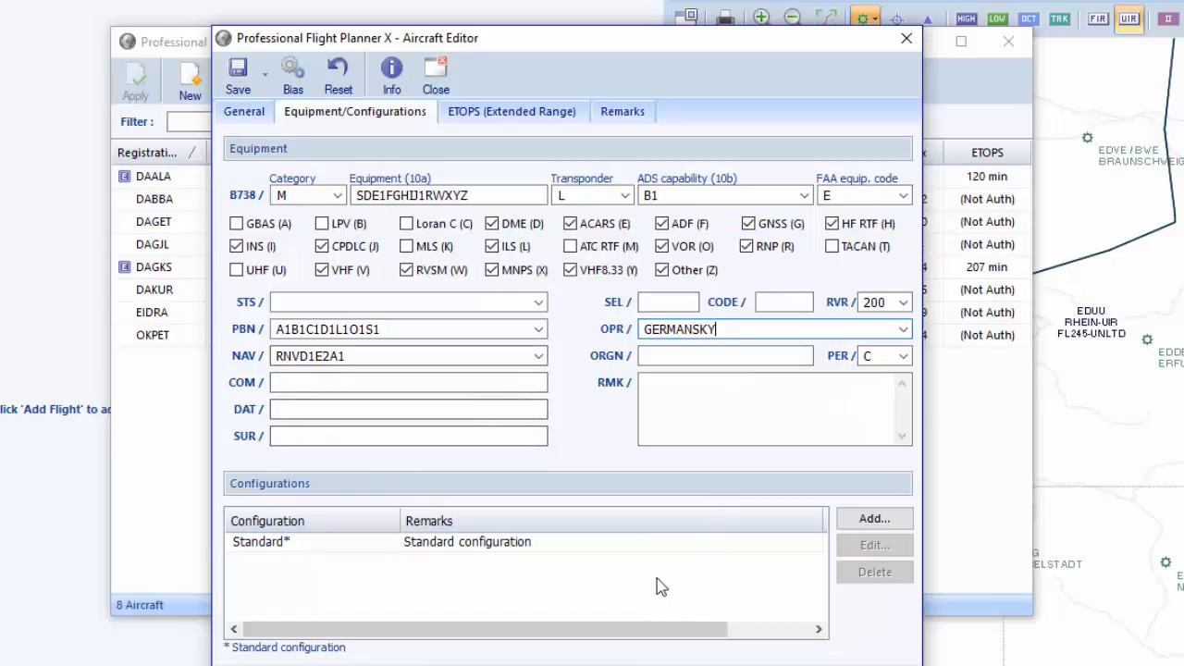
pyautogui.click(387, 546)
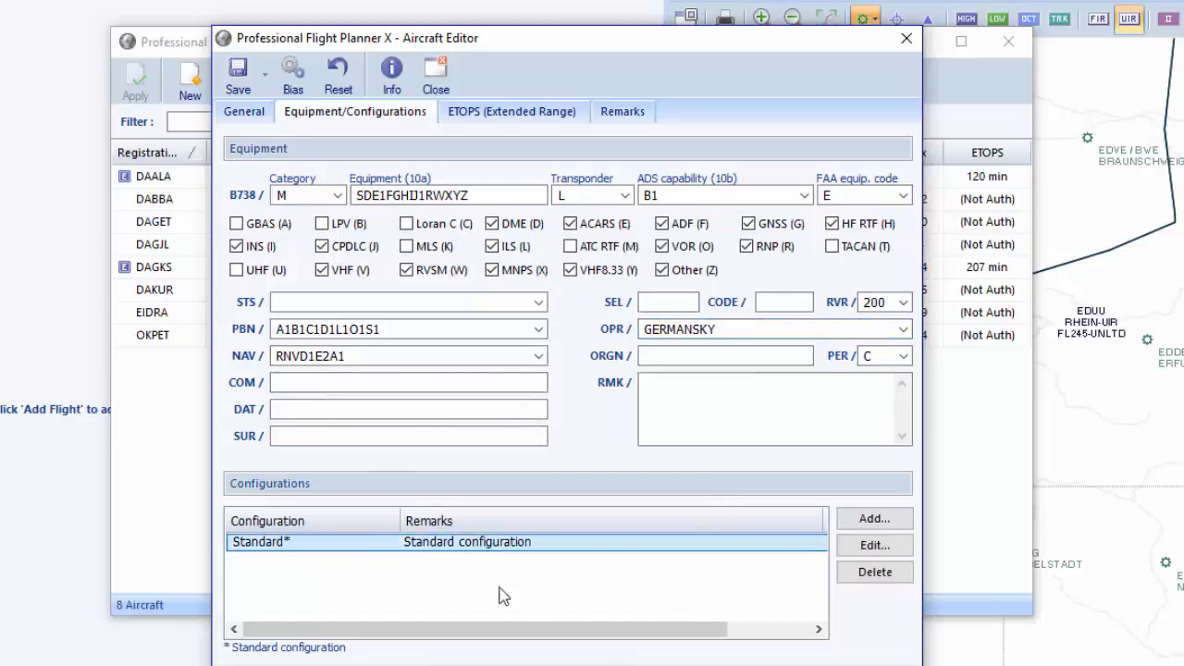
# - Review the Standard configuration's code settings without changes, plus the aircraft's ETOPS scenarios and remarks
pyautogui.click(877, 547)
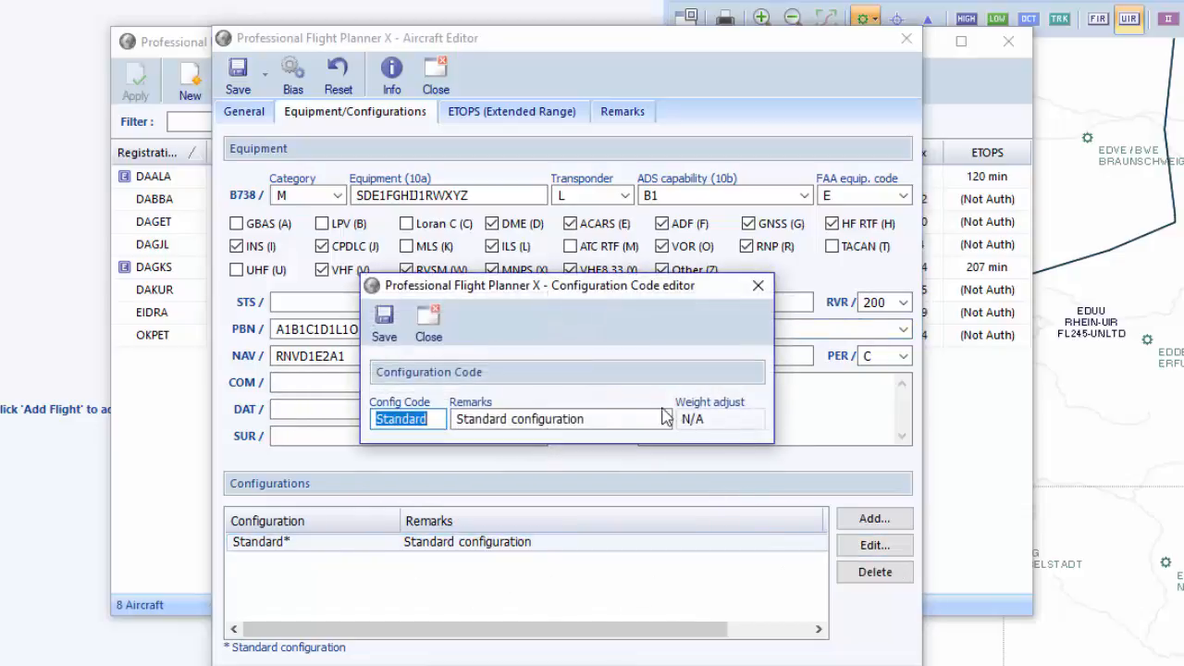
pyautogui.click(427, 324)
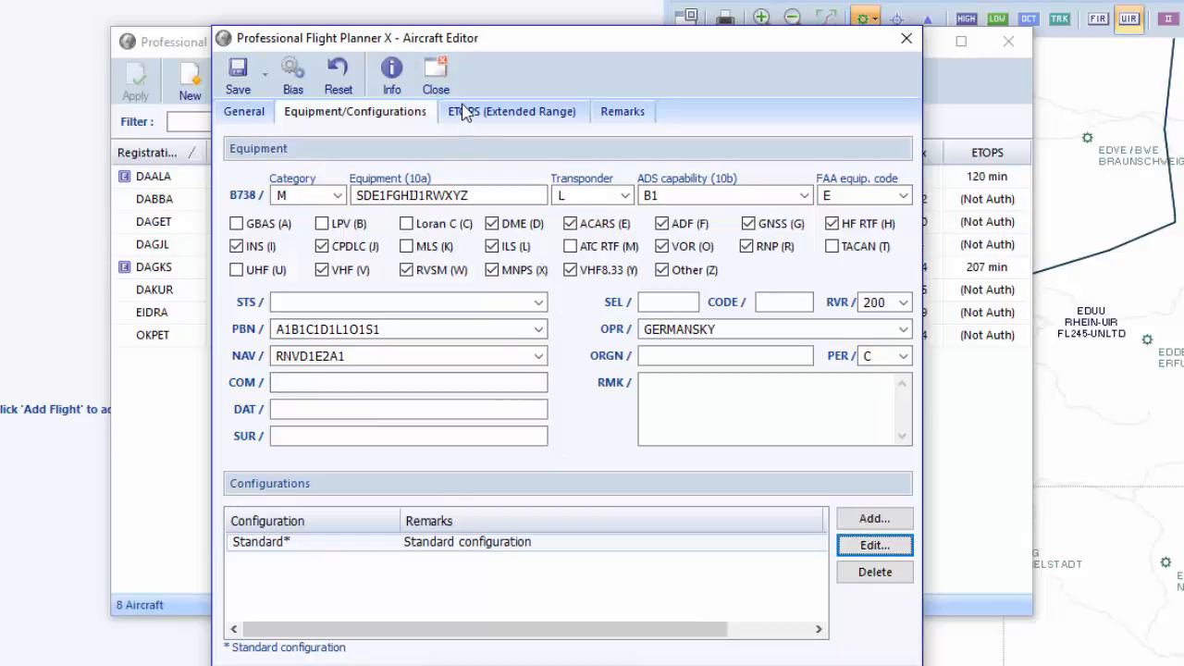
pyautogui.click(509, 118)
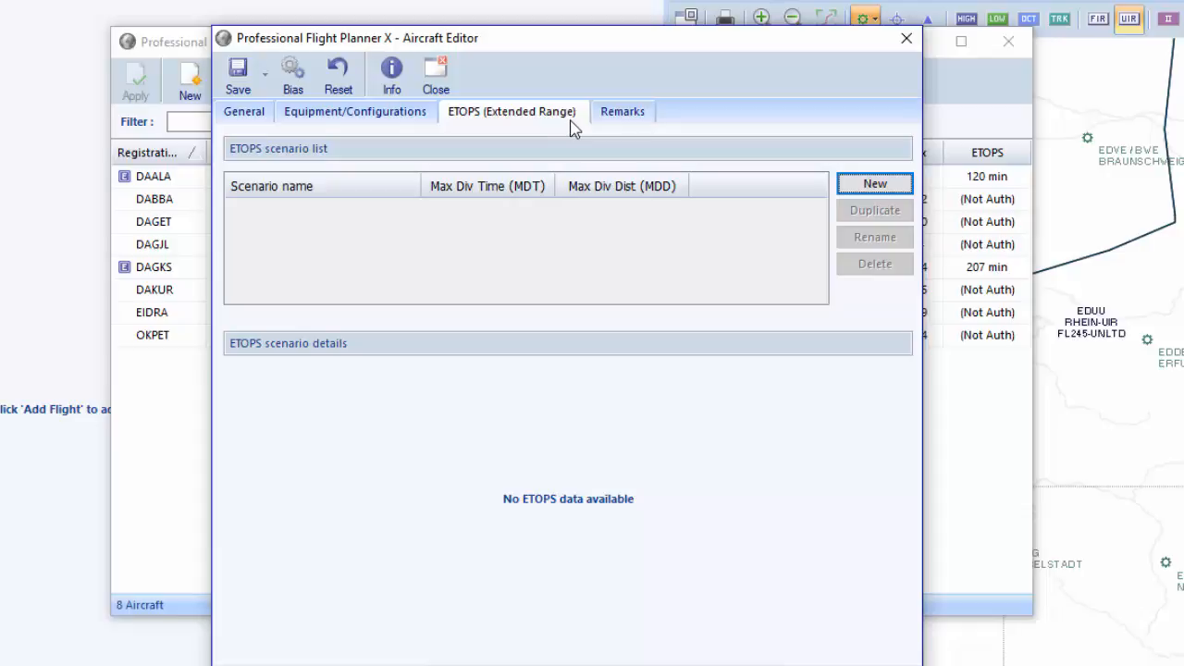
pyautogui.click(626, 118)
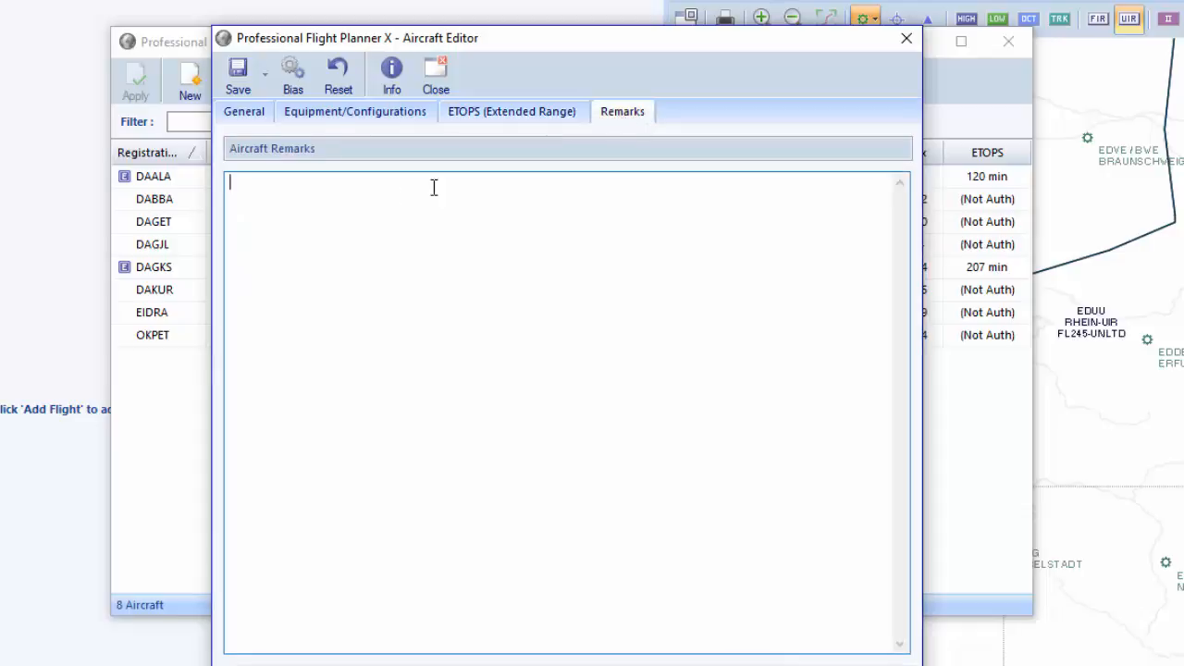
pyautogui.click(280, 183)
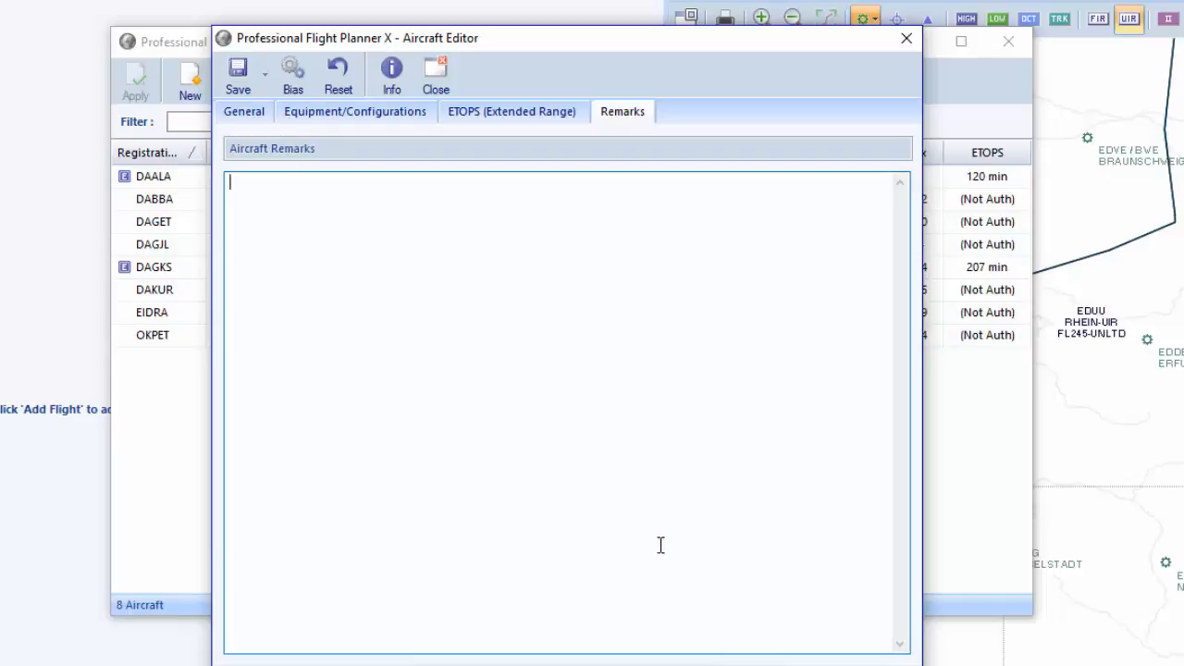
# - Save the new Boeing 737-800 to the aircraft database and apply it as the selected aircraft
pyautogui.click(242, 82)
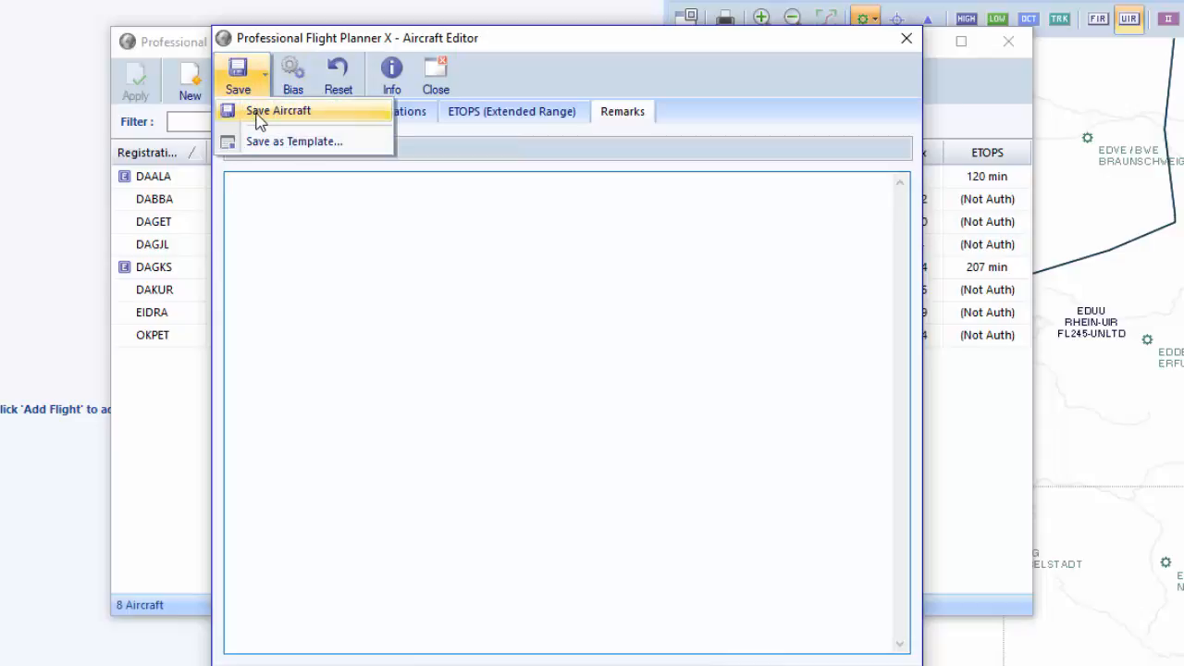
pyautogui.click(258, 114)
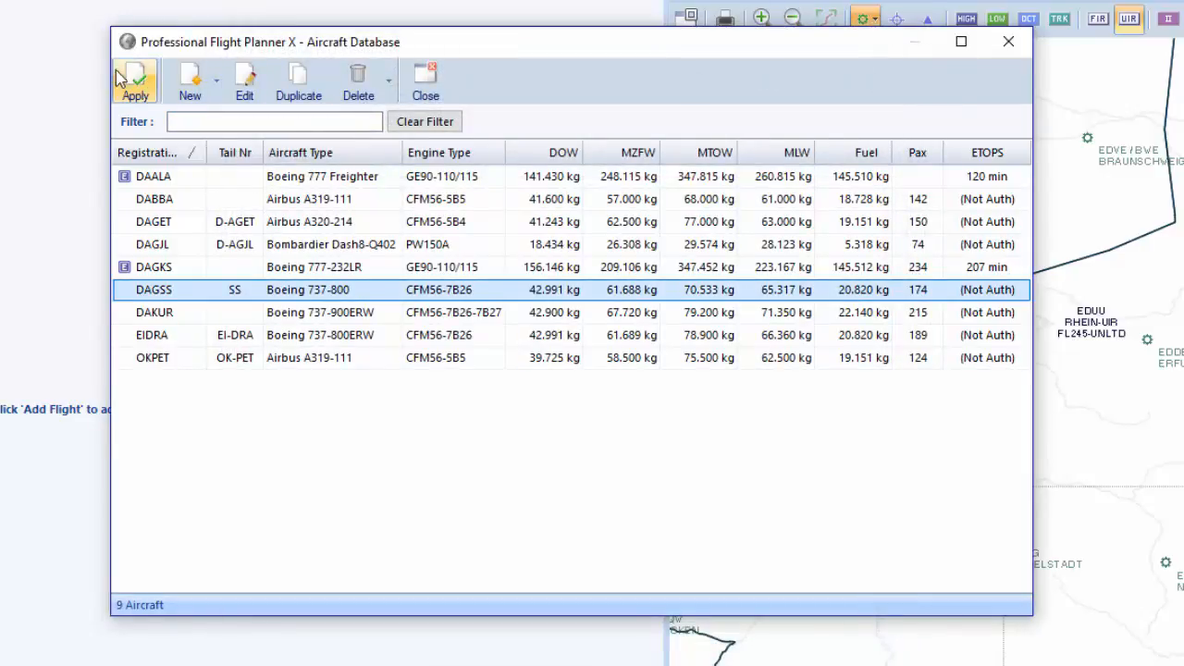
pyautogui.click(118, 74)
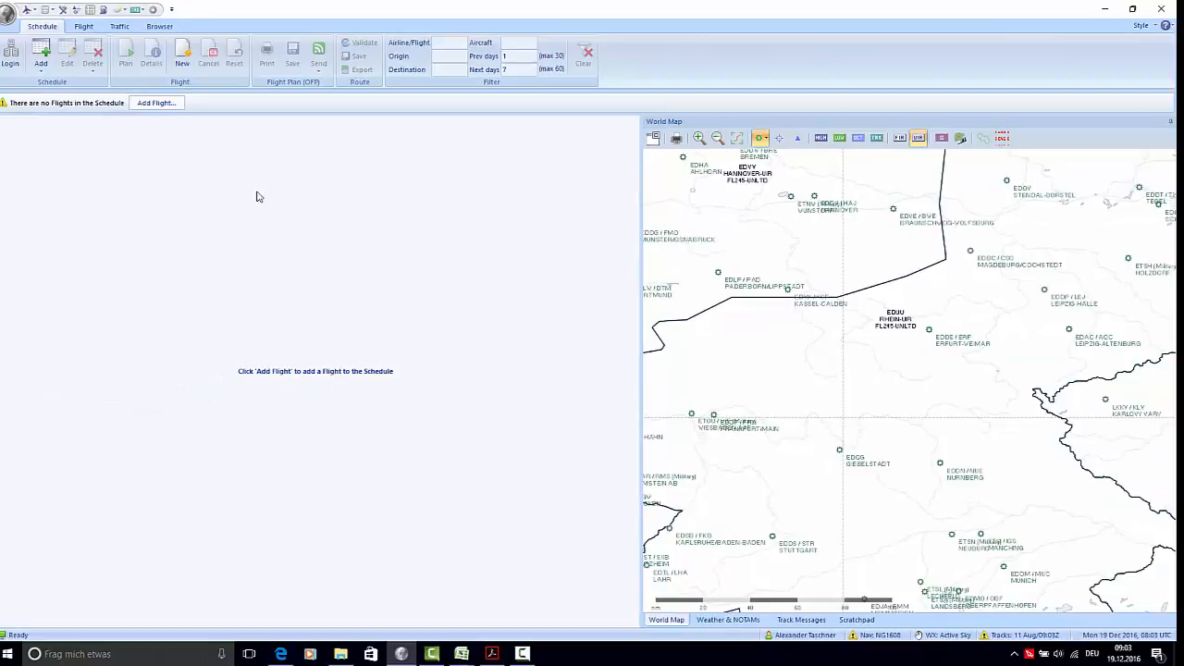
# - Create a new flight and choose GHY (German Sky Airlines) as its airline
pyautogui.click(185, 54)
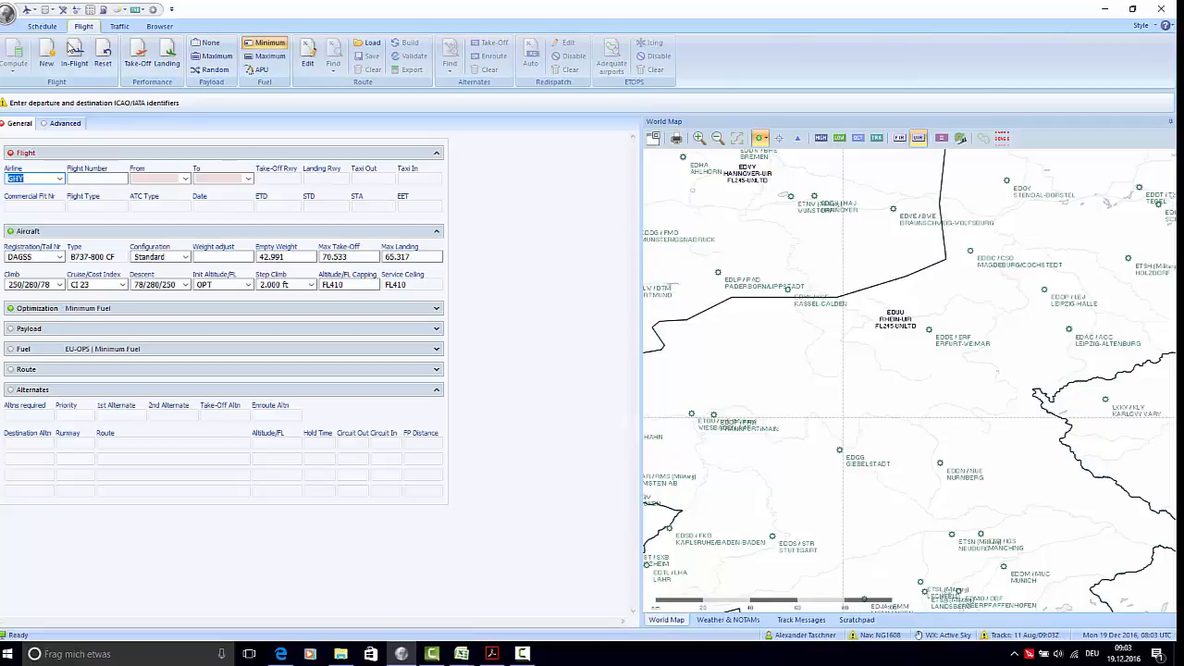
pyautogui.click(59, 180)
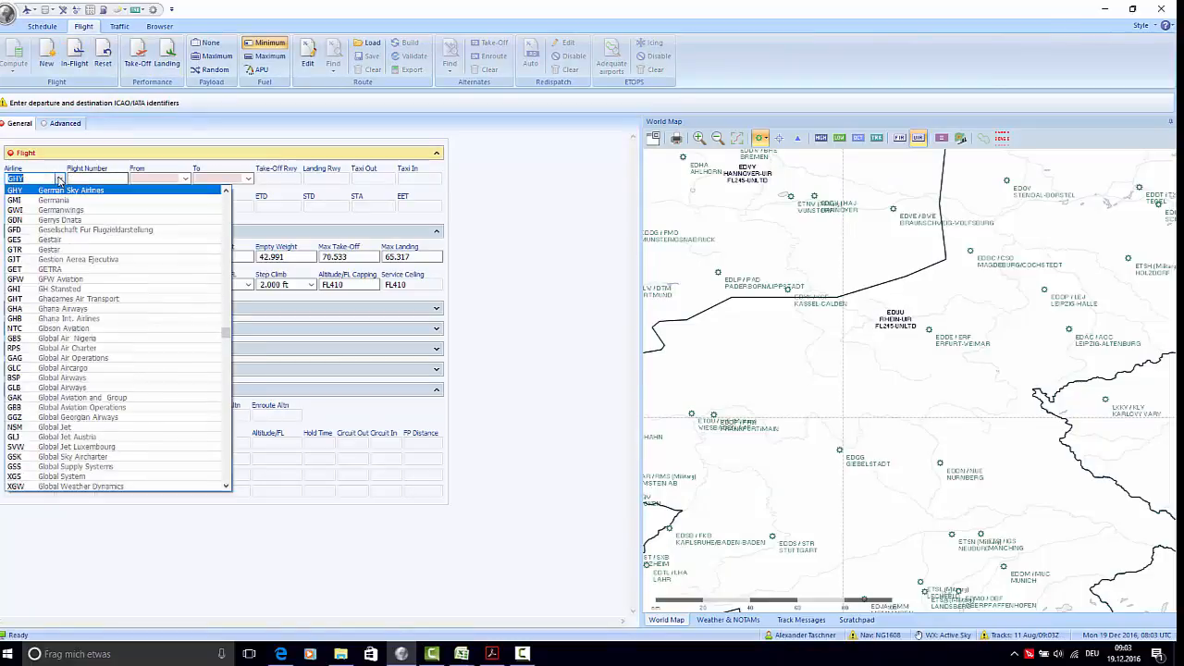
pyautogui.click(61, 190)
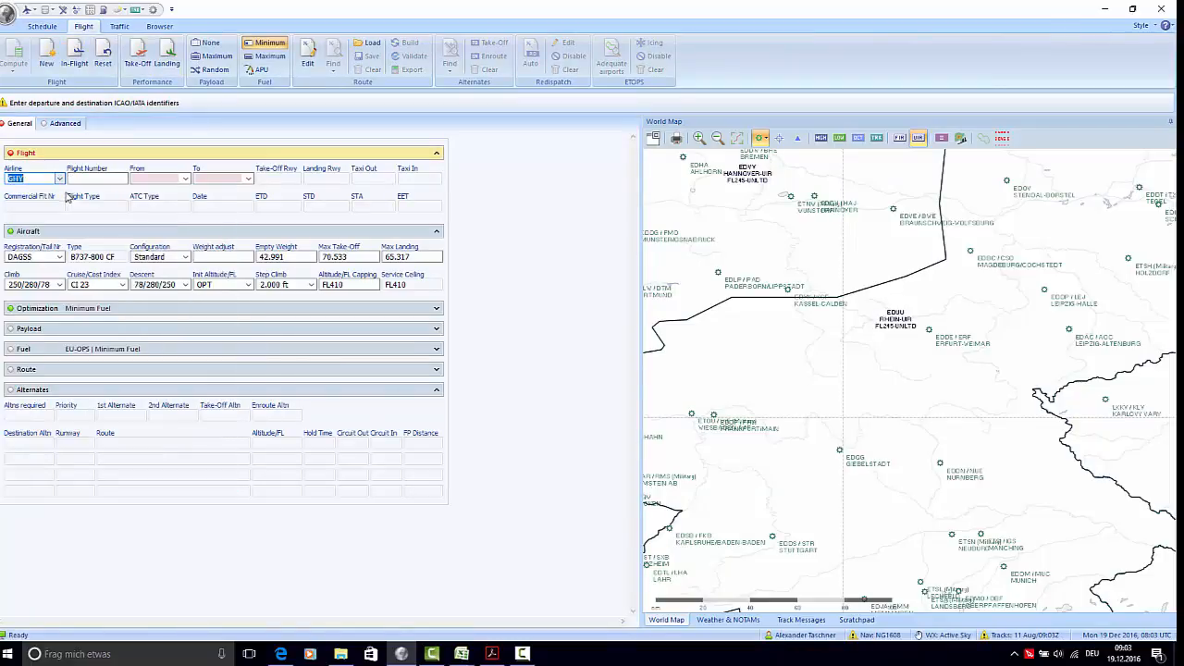
pyautogui.click(90, 179)
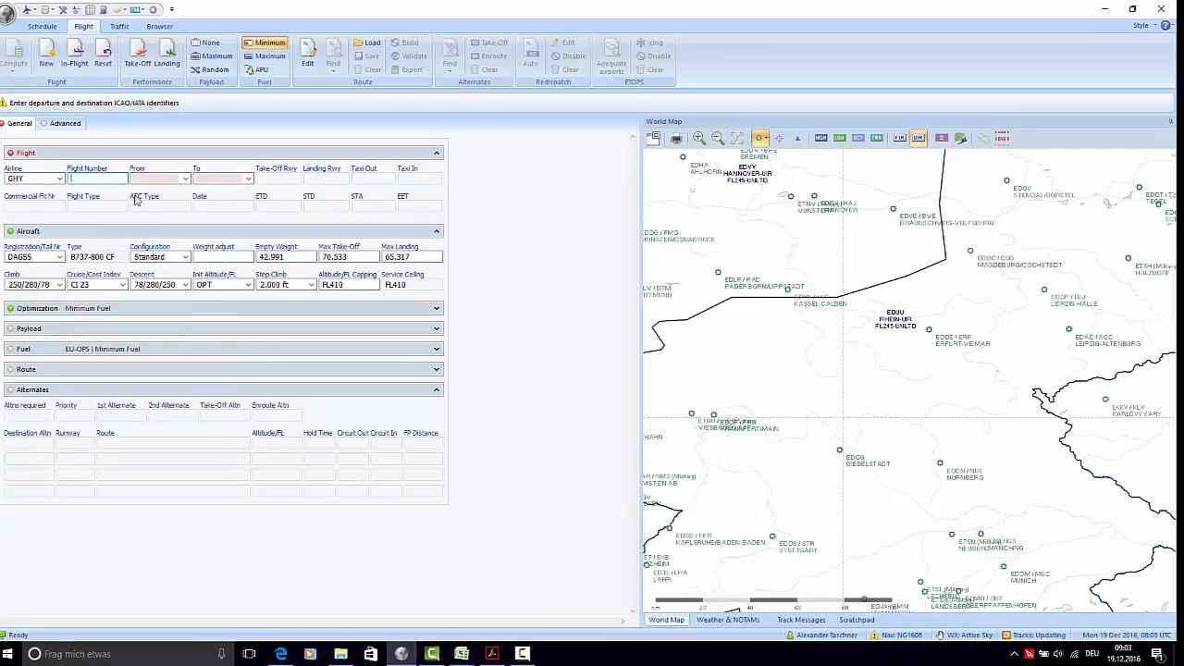
pyautogui.click(280, 653)
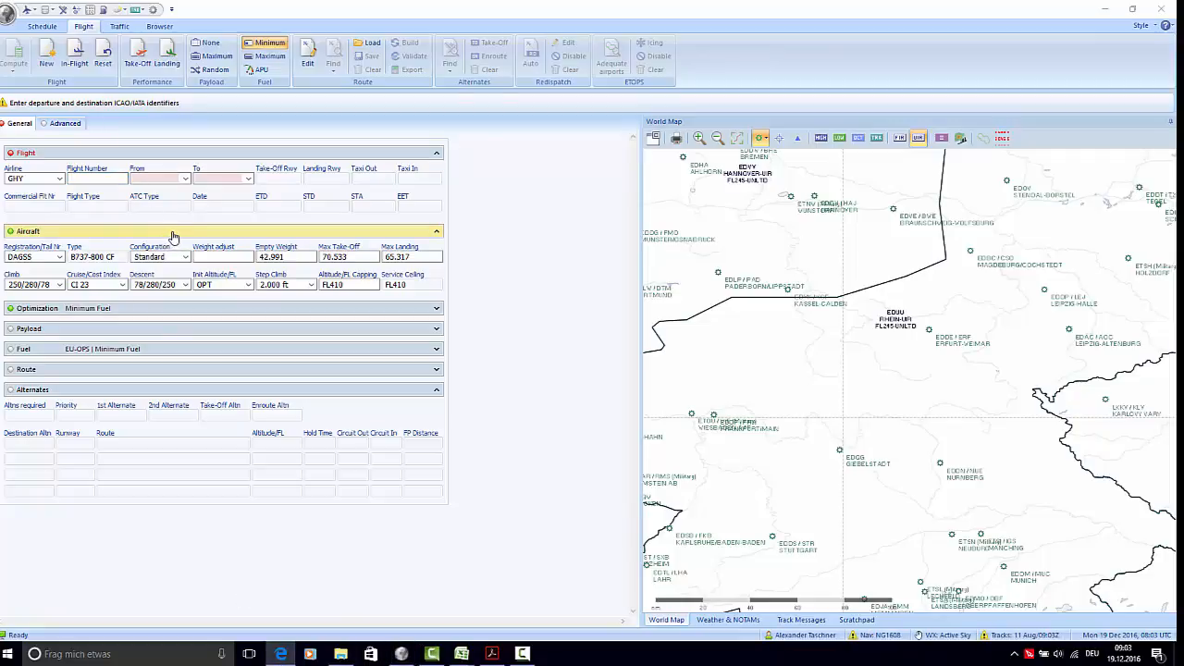
# - Set the flight's departure airport to EDDF and its destination airport to LBSF
pyautogui.click(175, 178)
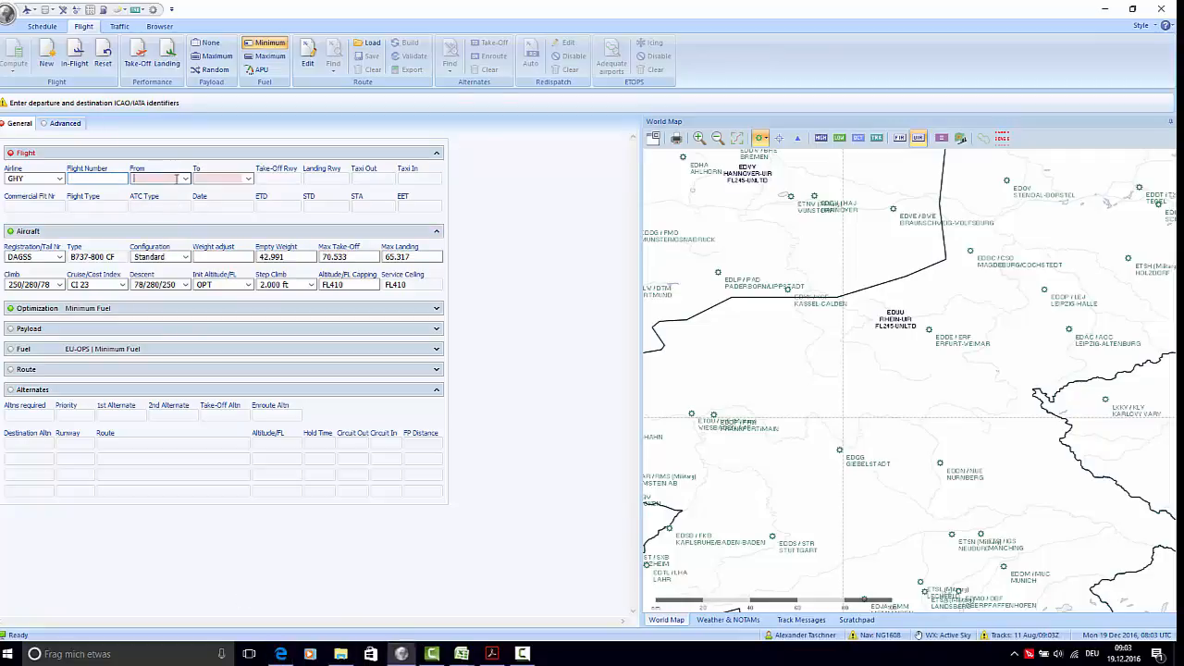
pyautogui.write('EDDF')
pyautogui.click(196, 179)
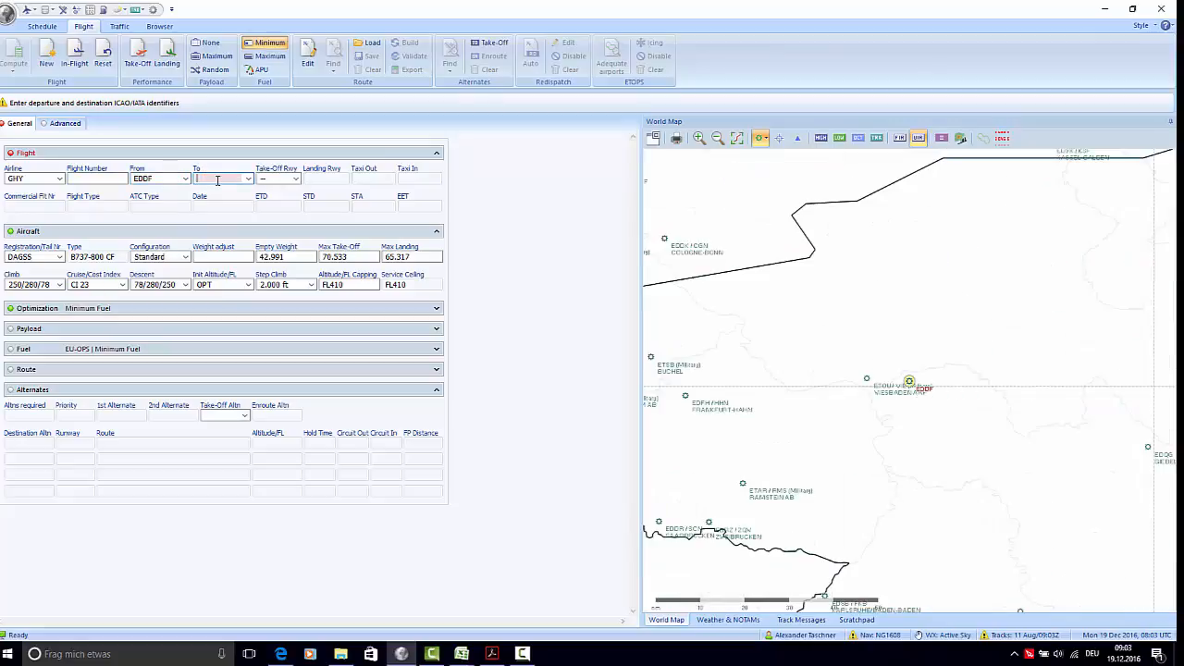
pyautogui.write('LBSF')
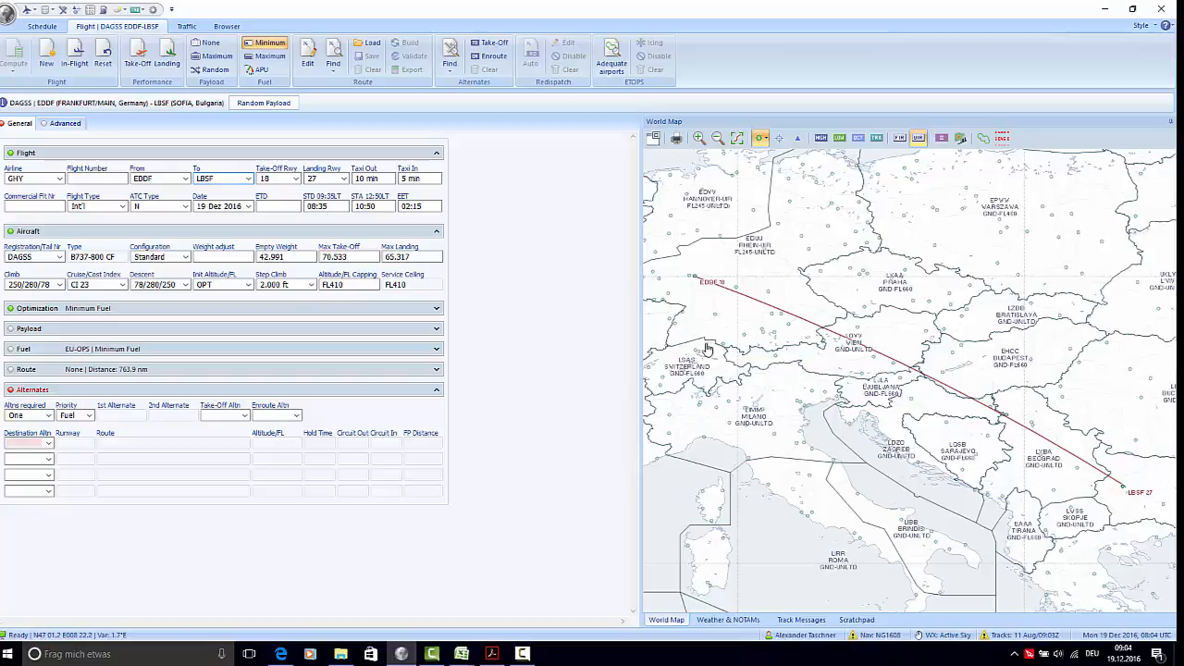
# - Load the Active Sky weather for the flight planning
pyautogui.moveTo(761, 322); pyautogui.dragTo(764, 339)
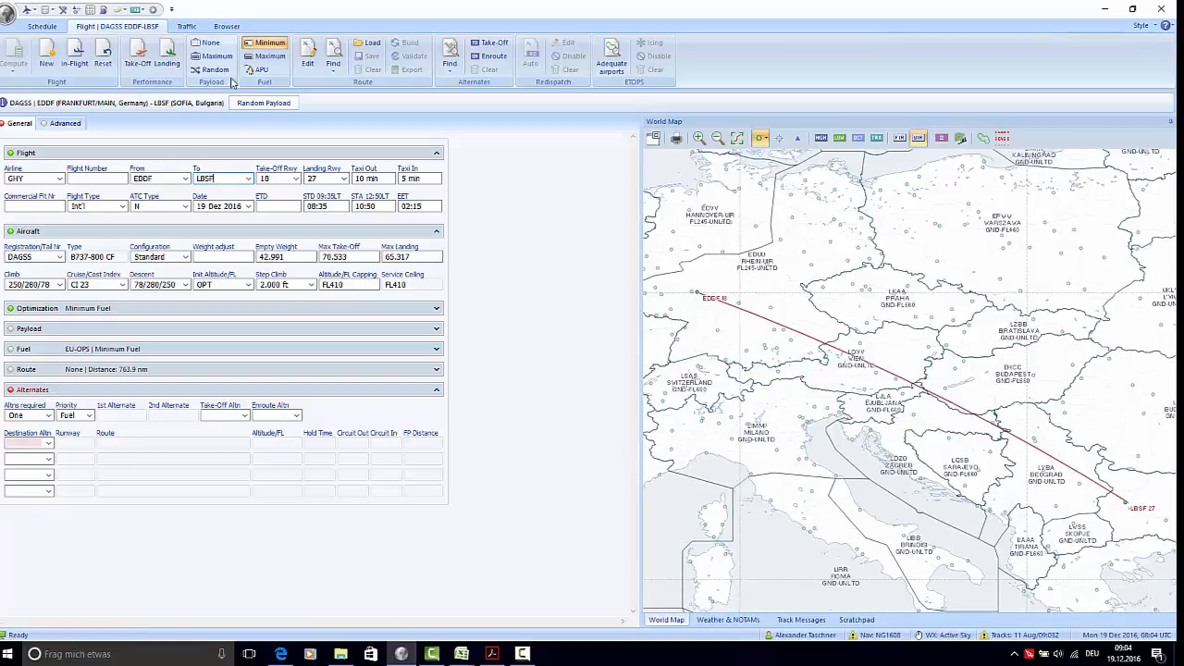
pyautogui.click(129, 10)
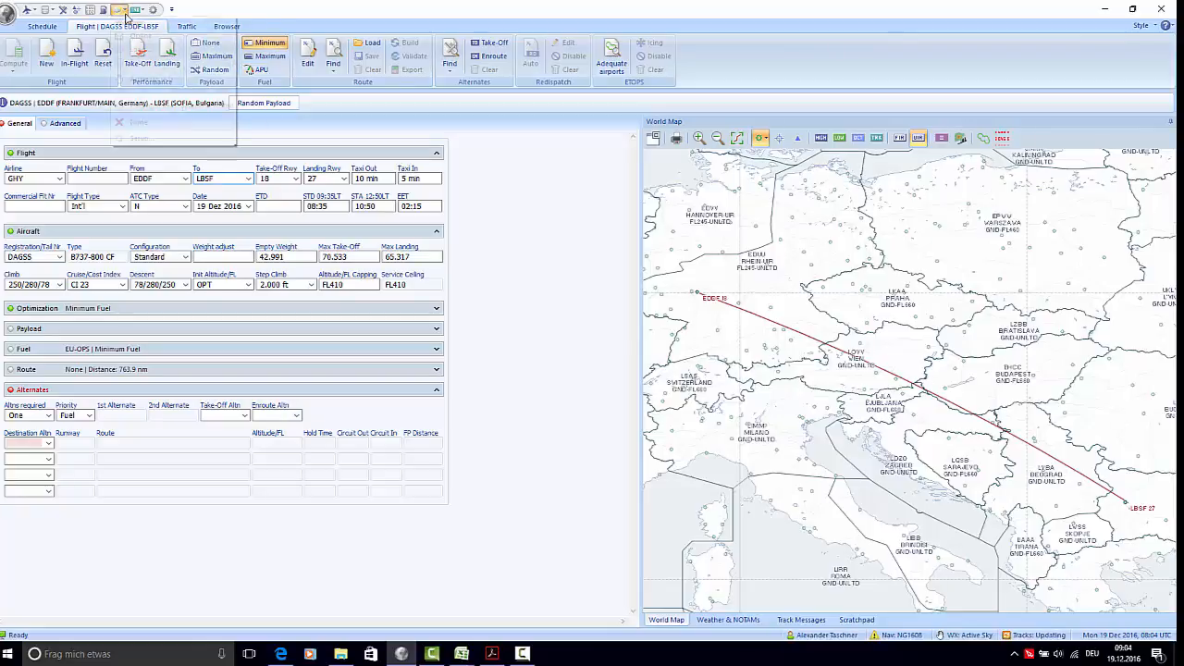
pyautogui.click(162, 82)
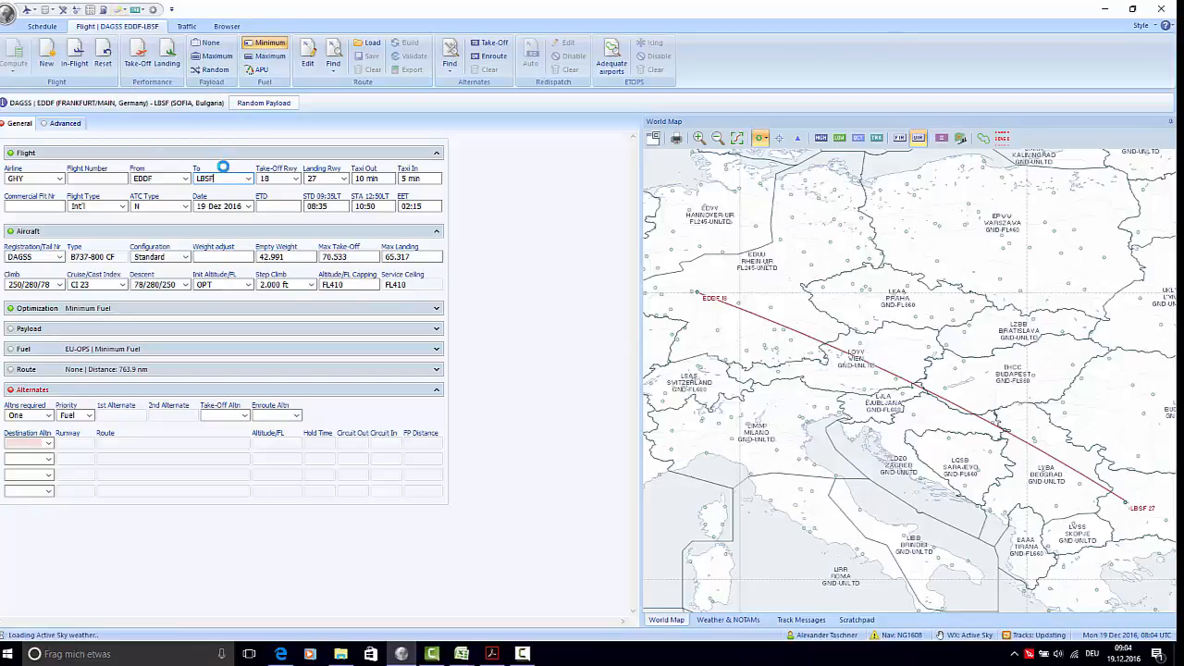
pyautogui.moveTo(183, 187)
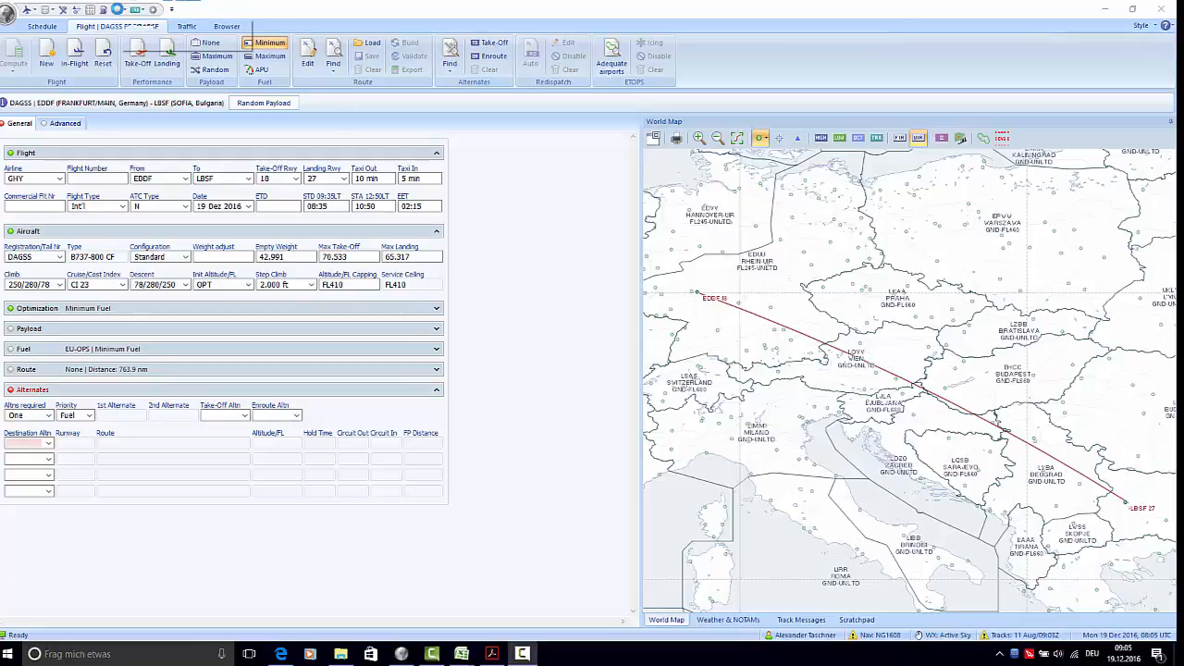
pyautogui.click(122, 9)
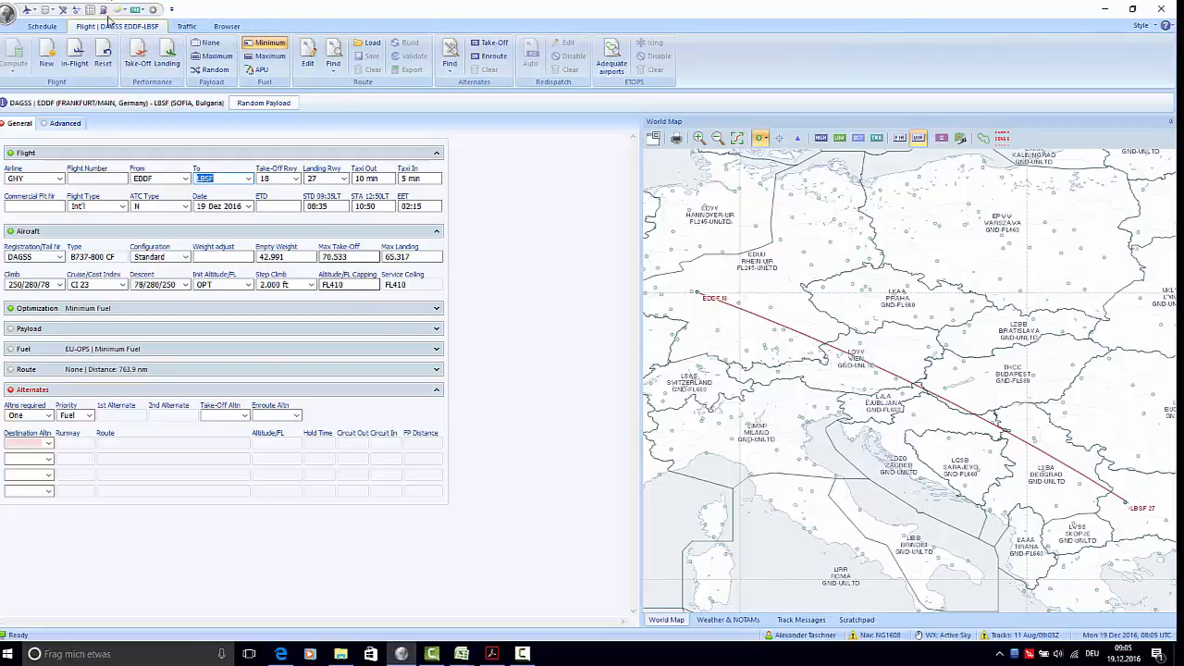
pyautogui.click(121, 9)
pyautogui.click(123, 36)
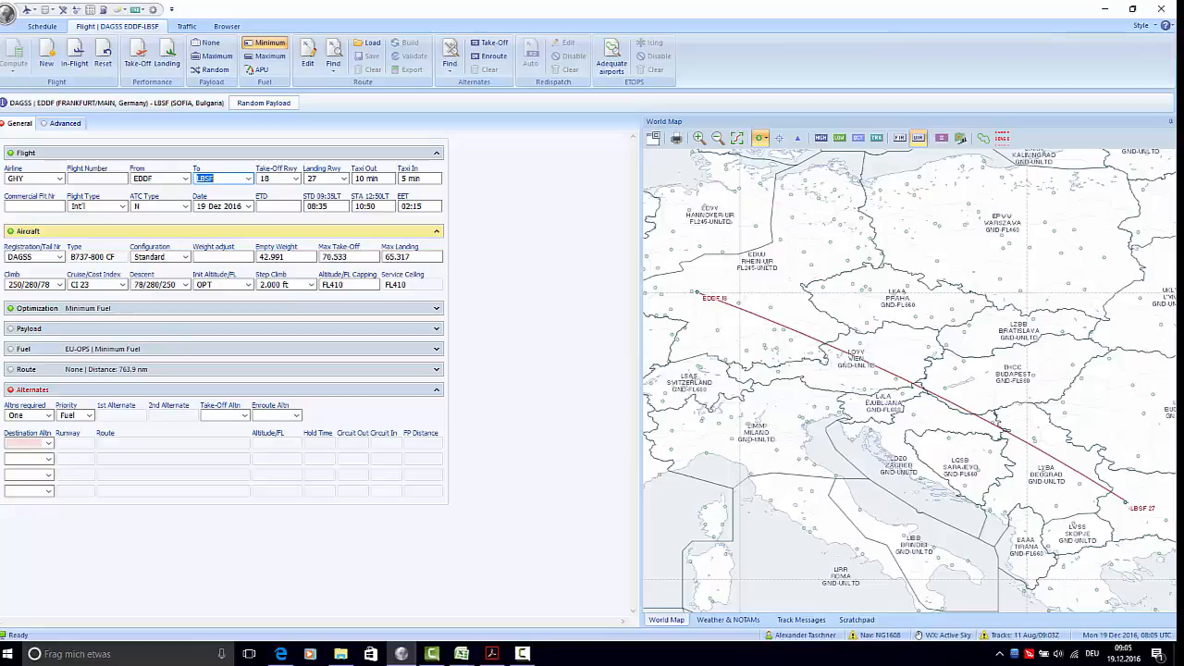
# - Enter 438 as the flight number
pyautogui.hotkey('alt', 'Tab')
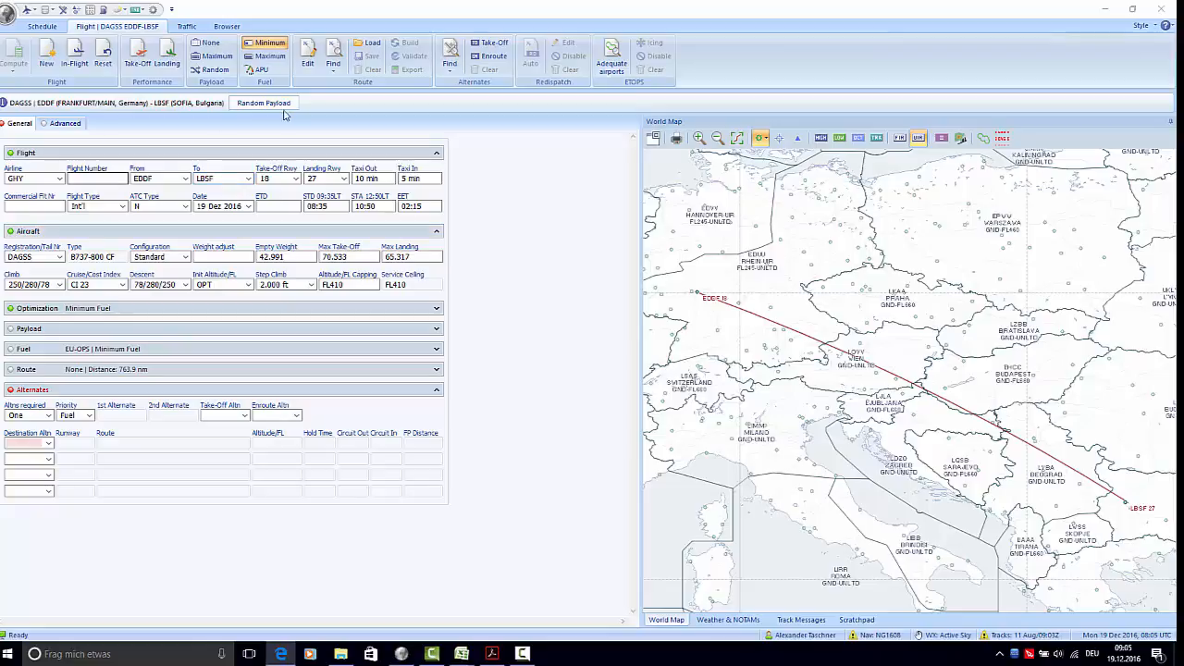
pyautogui.click(105, 178)
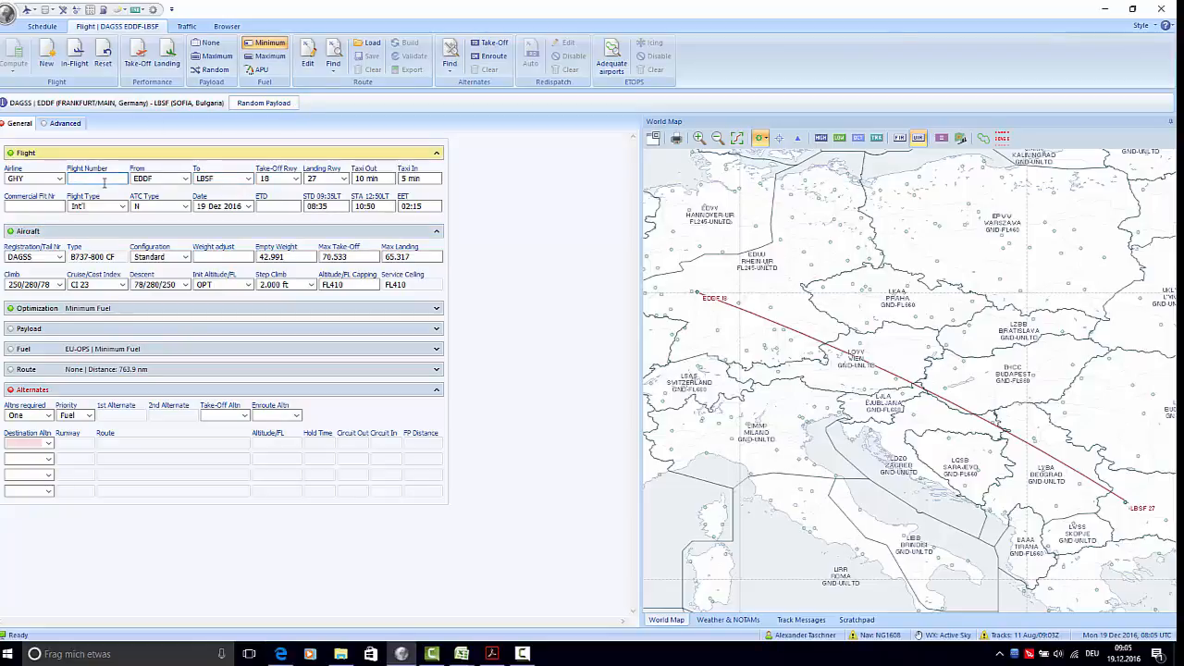
pyautogui.write('438')
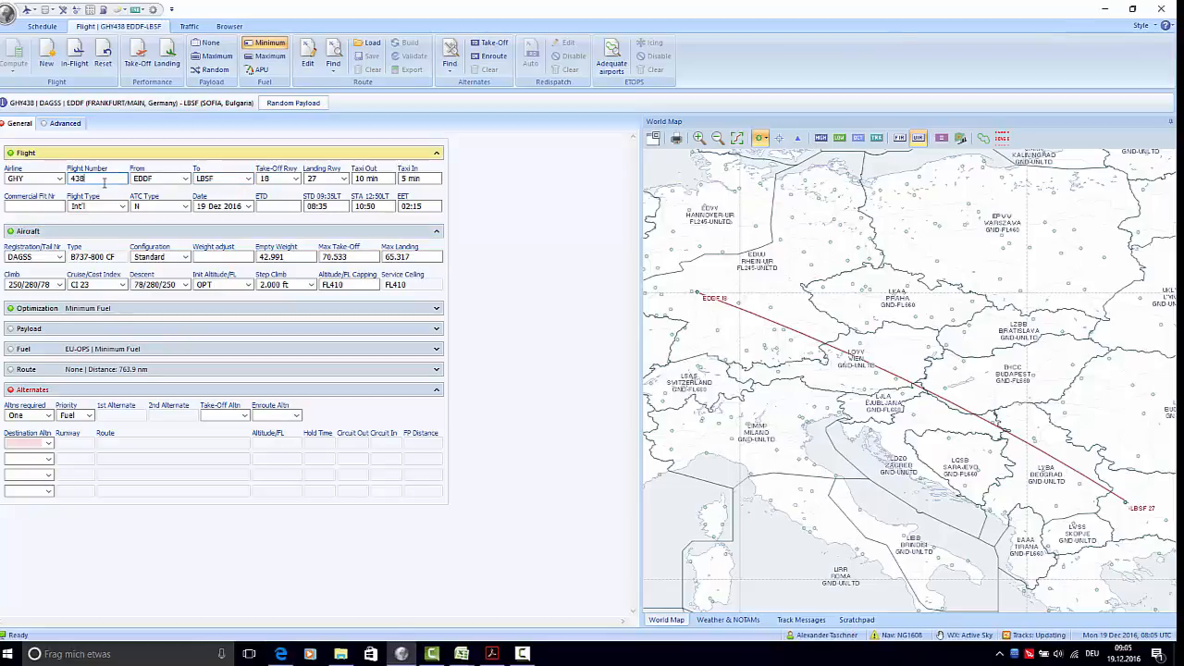
# - Examine the take-off runway choices, EDDF's airport and weather details, and the departure area on the map
pyautogui.click(274, 185)
pyautogui.click(276, 185)
pyautogui.moveTo(185, 181)
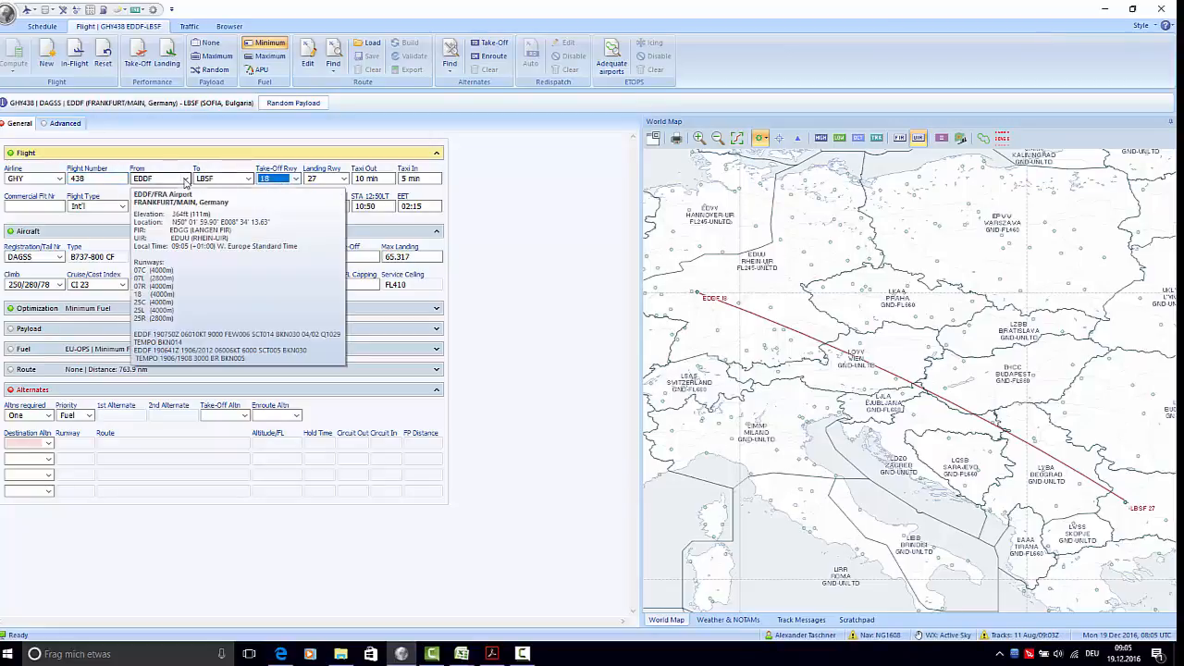
pyautogui.moveTo(724, 349); pyautogui.dragTo(765, 433)
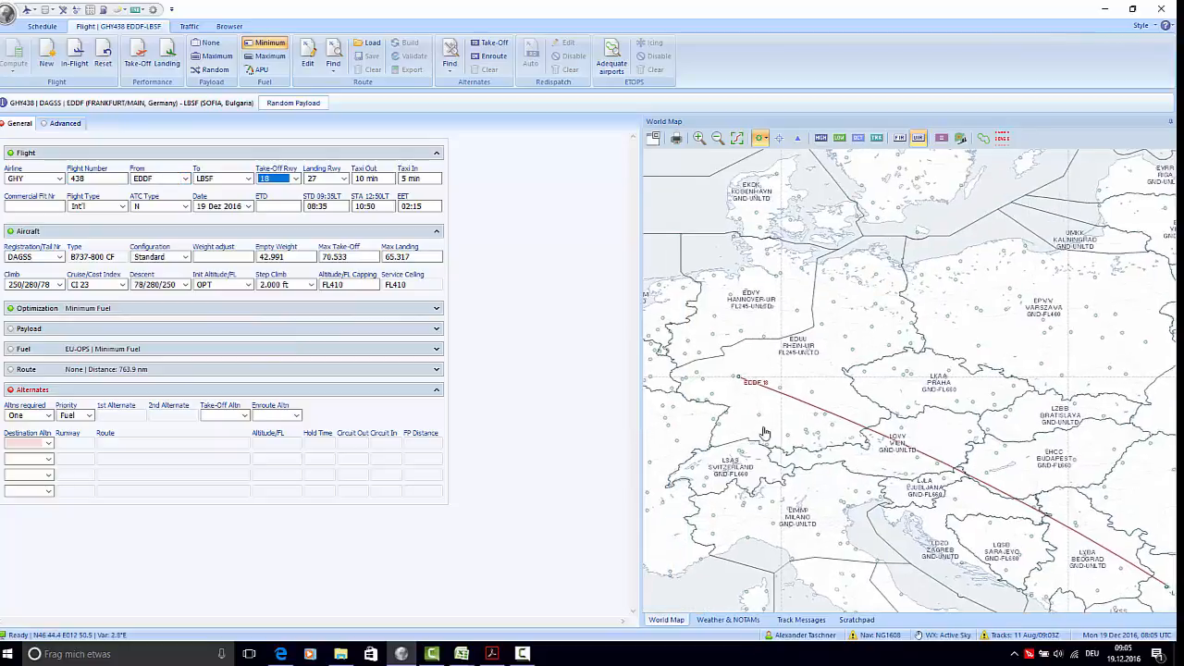
pyautogui.scroll(2, 678, 384)
pyautogui.moveTo(679, 384); pyautogui.dragTo(926, 408)
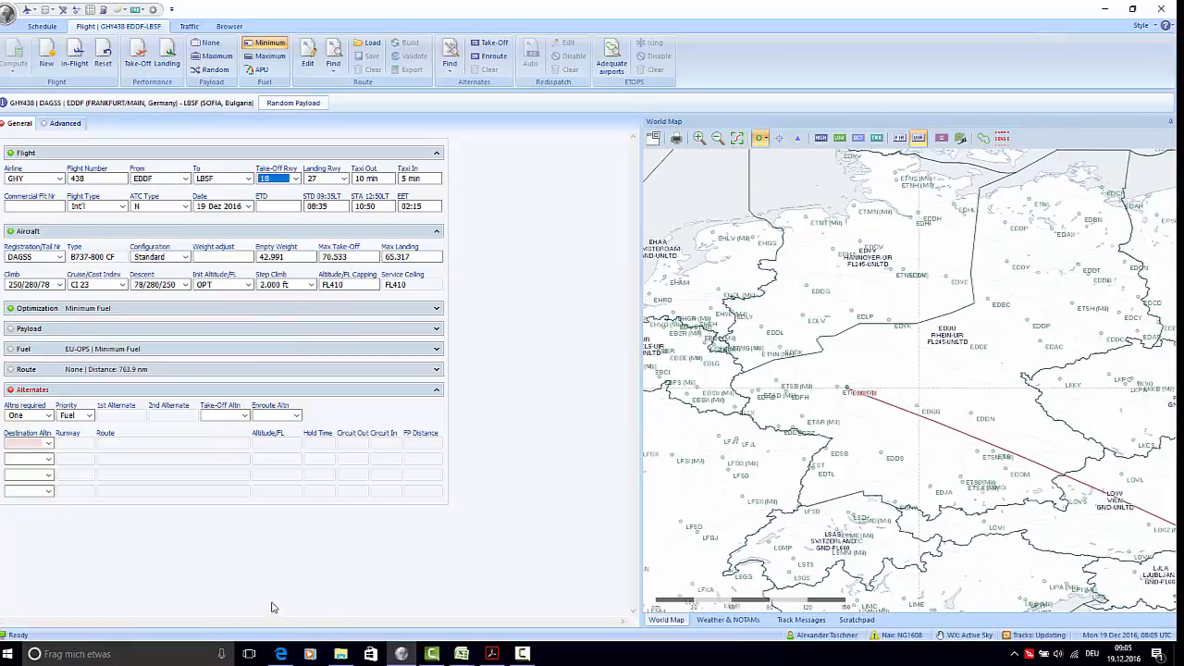
pyautogui.click(185, 179)
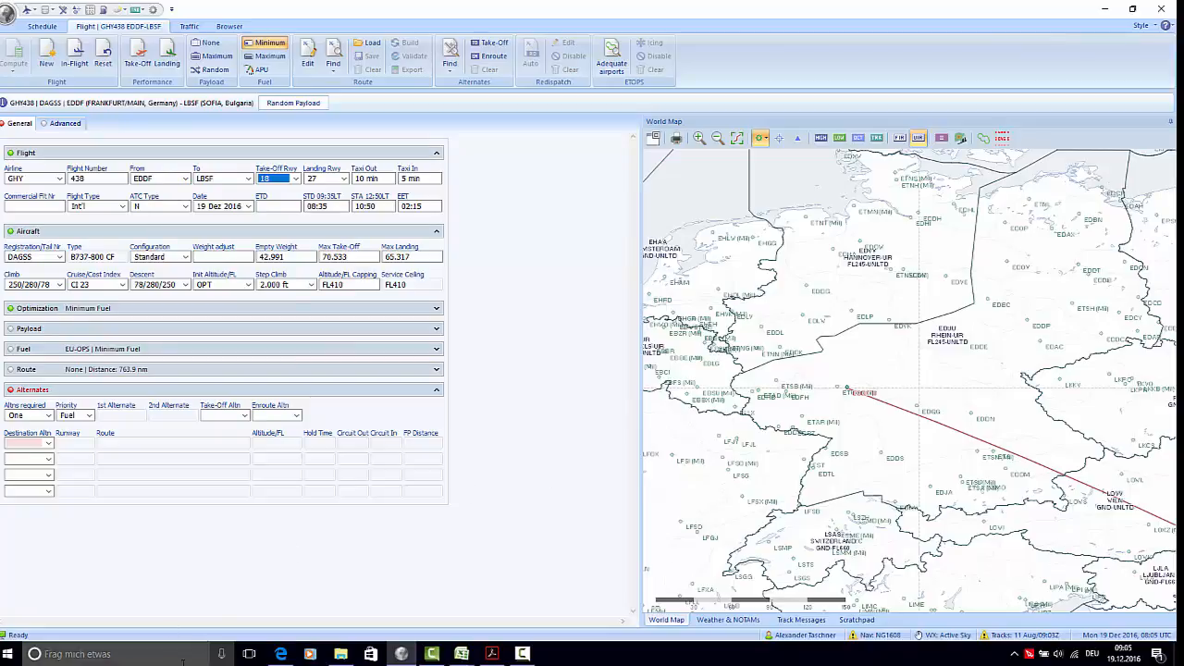
# - Switch to the browser to begin a cosine headwind calculation in Google, and recheck EDDF's airport and weather details in the flight planner
pyautogui.click(281, 654)
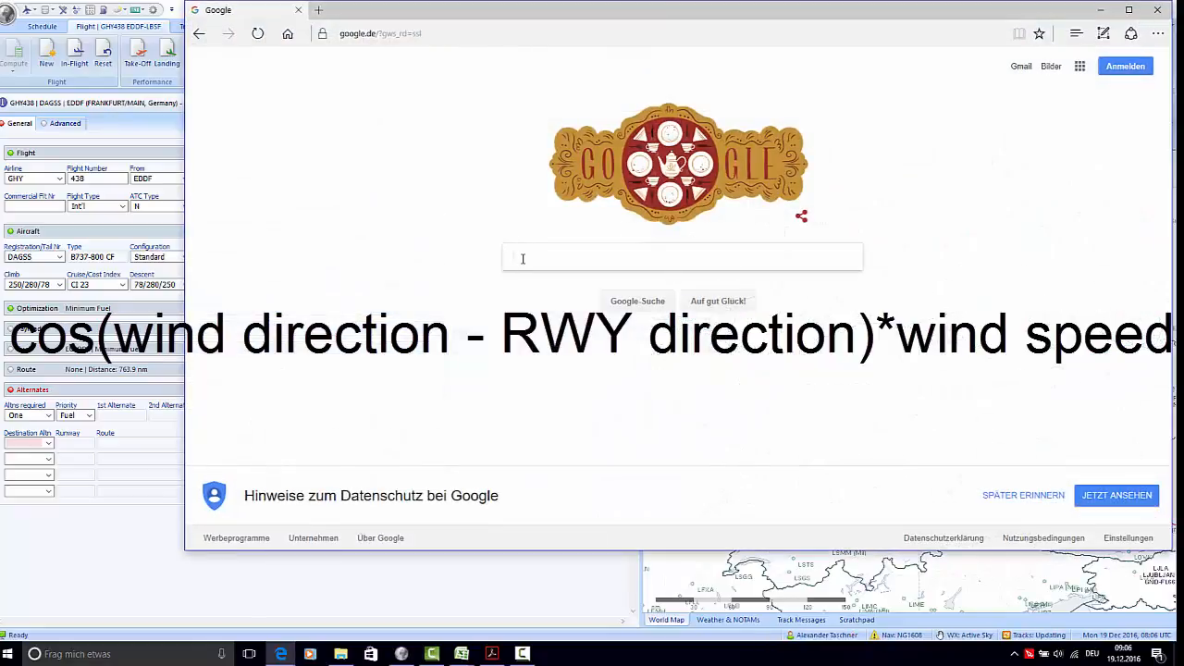
pyautogui.write('cos(')
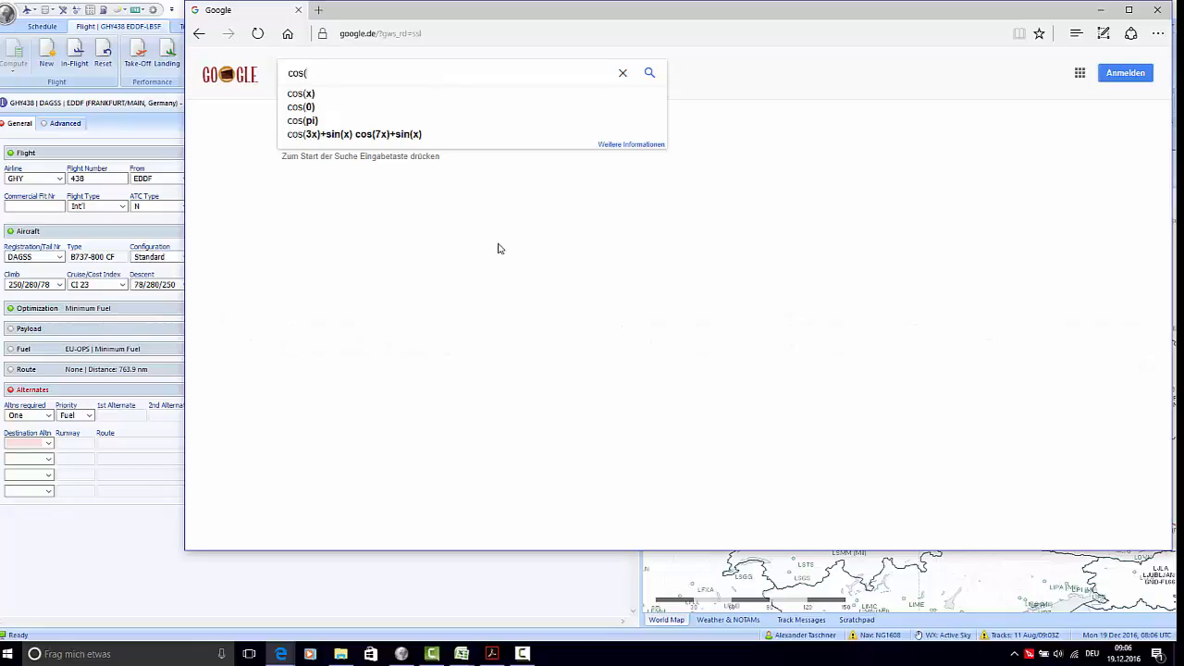
pyautogui.click(169, 164)
pyautogui.click(191, 153)
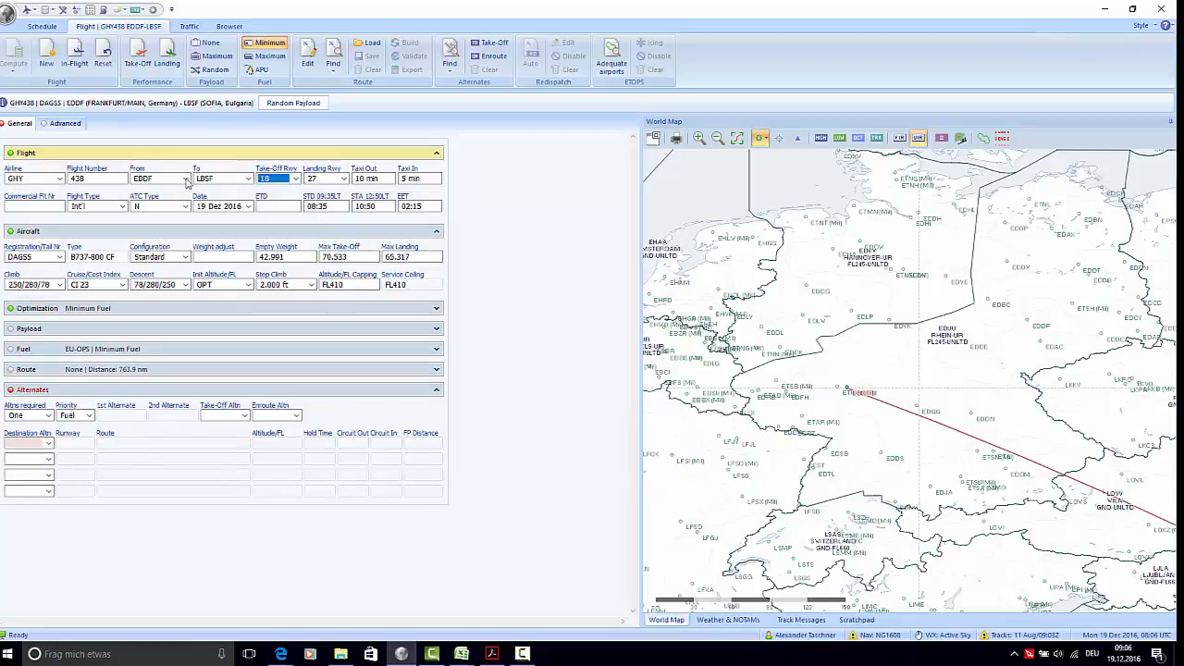
pyautogui.click(186, 180)
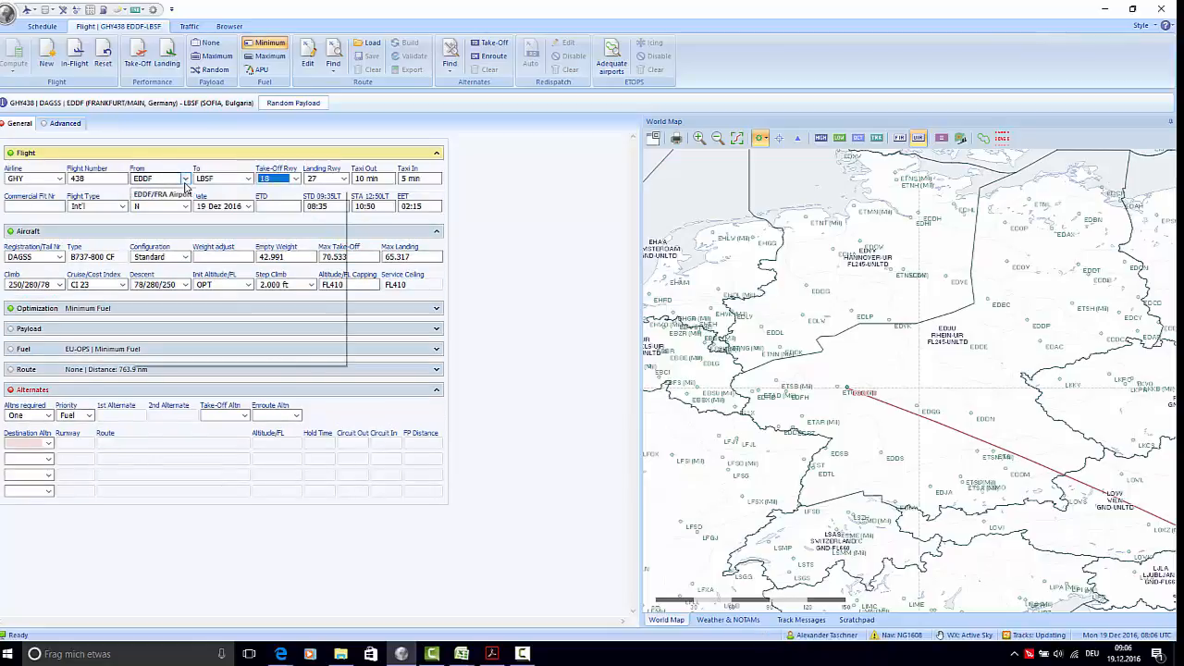
pyautogui.click(186, 179)
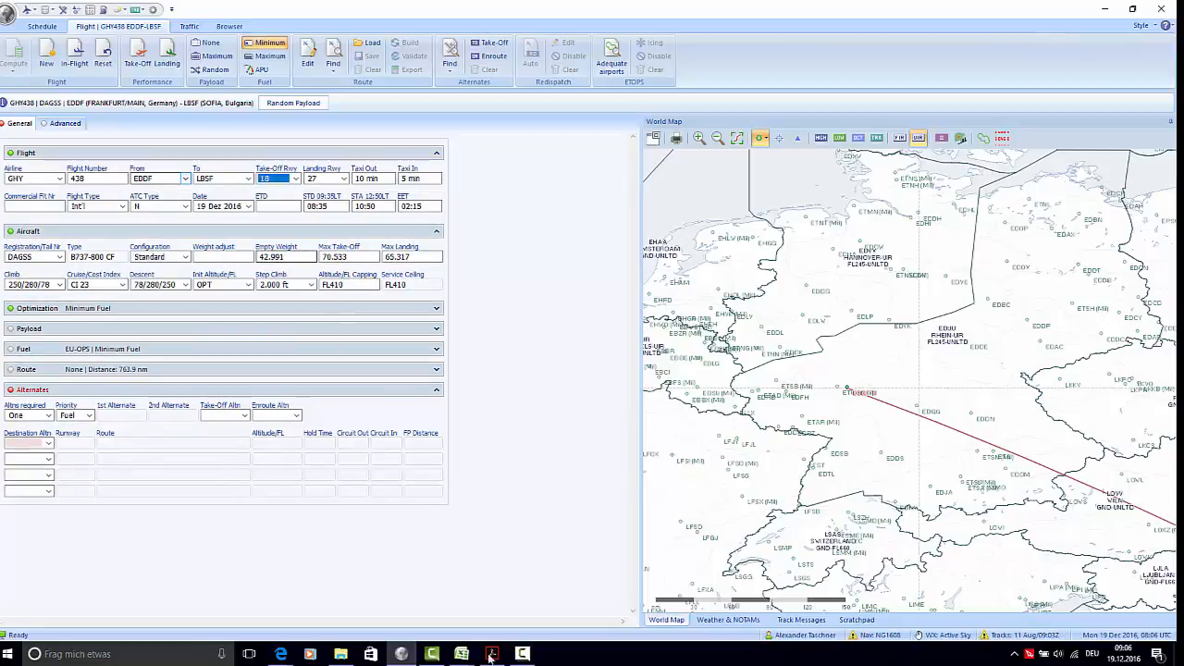
# - Calculate the wind component for the 07 runway direction in Google with cos(60-70)*10
pyautogui.click(282, 655)
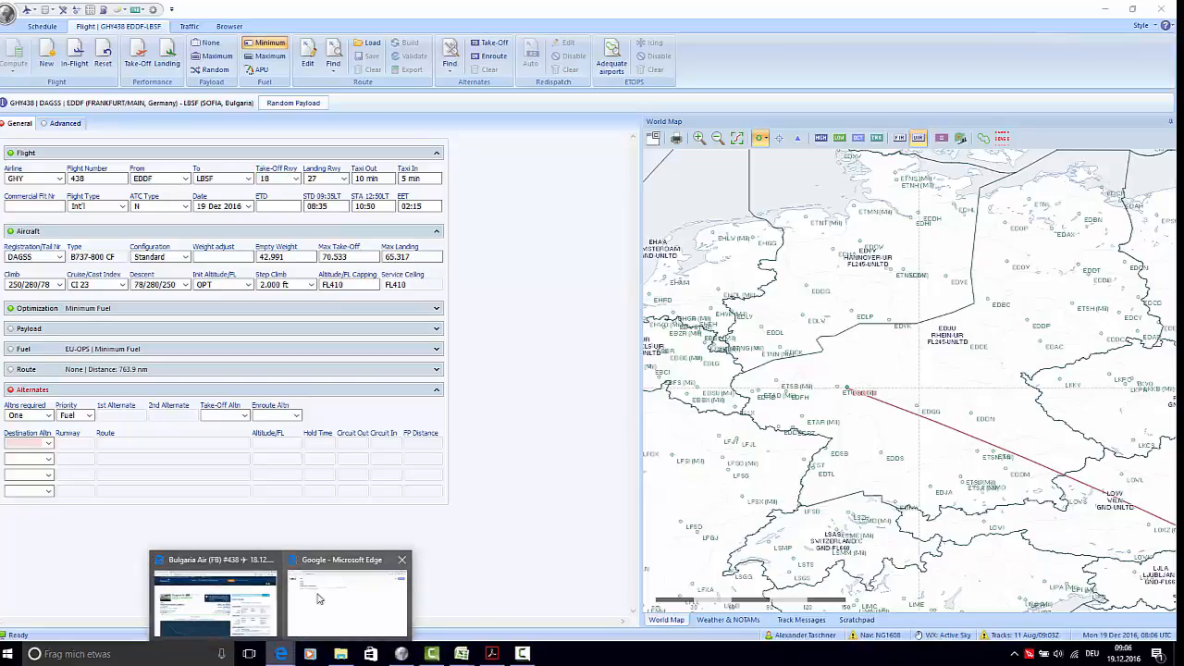
pyautogui.click(347, 597)
pyautogui.write('cos(060-70')
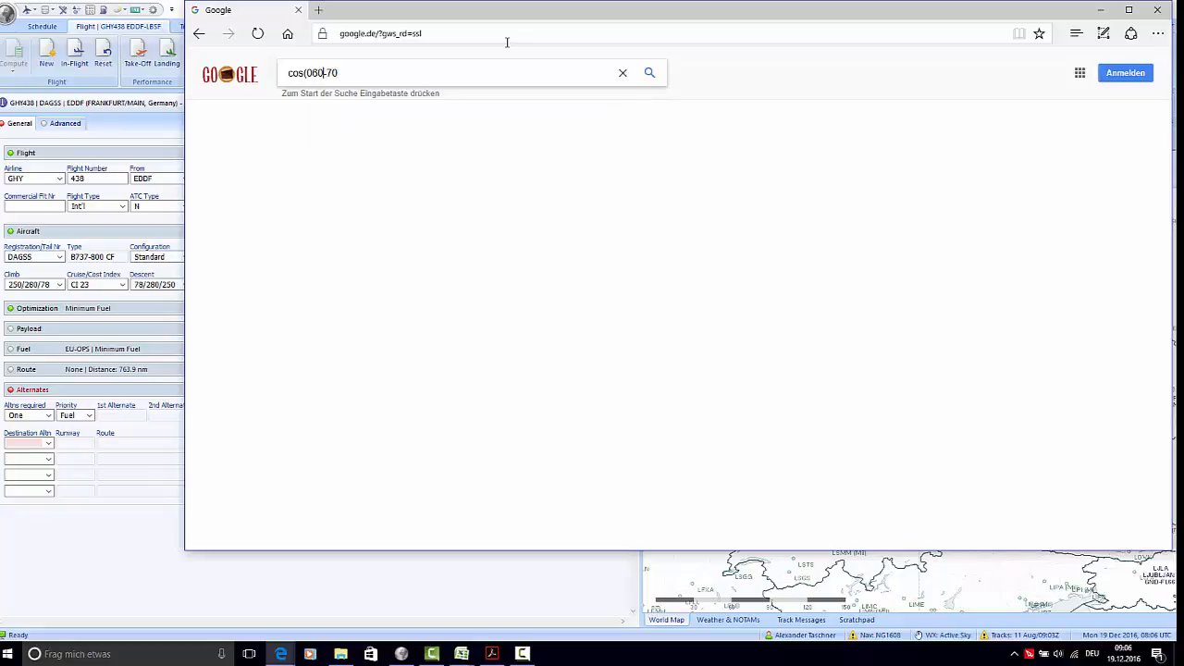
pyautogui.press('BackSpace')
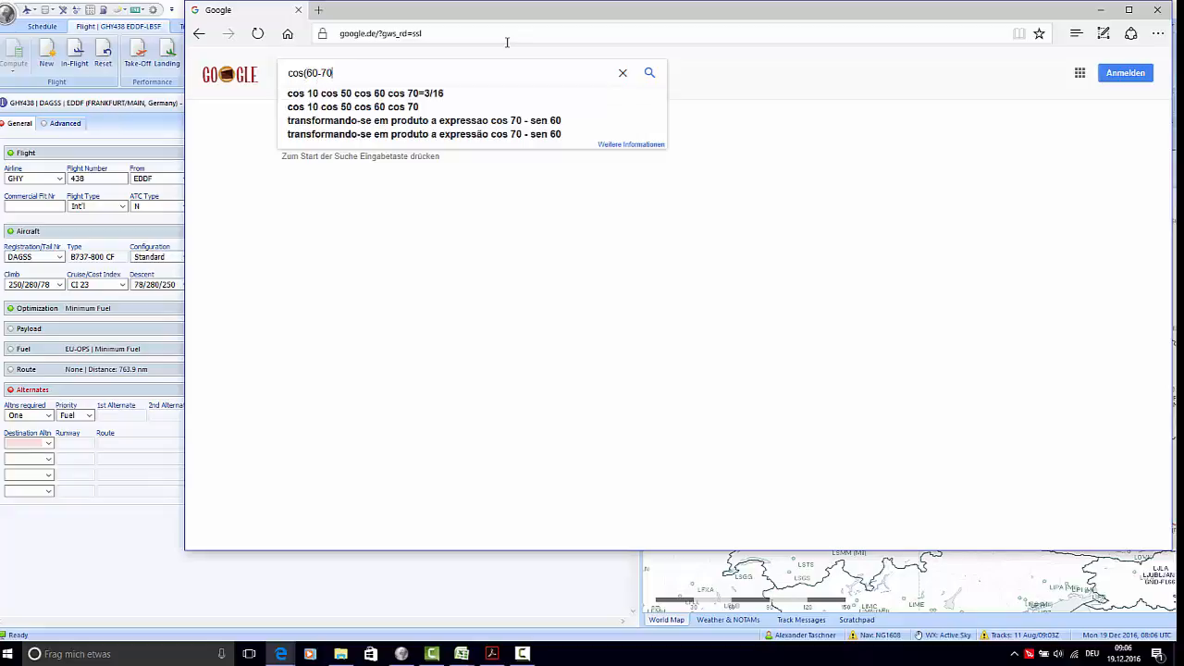
pyautogui.write(')*')
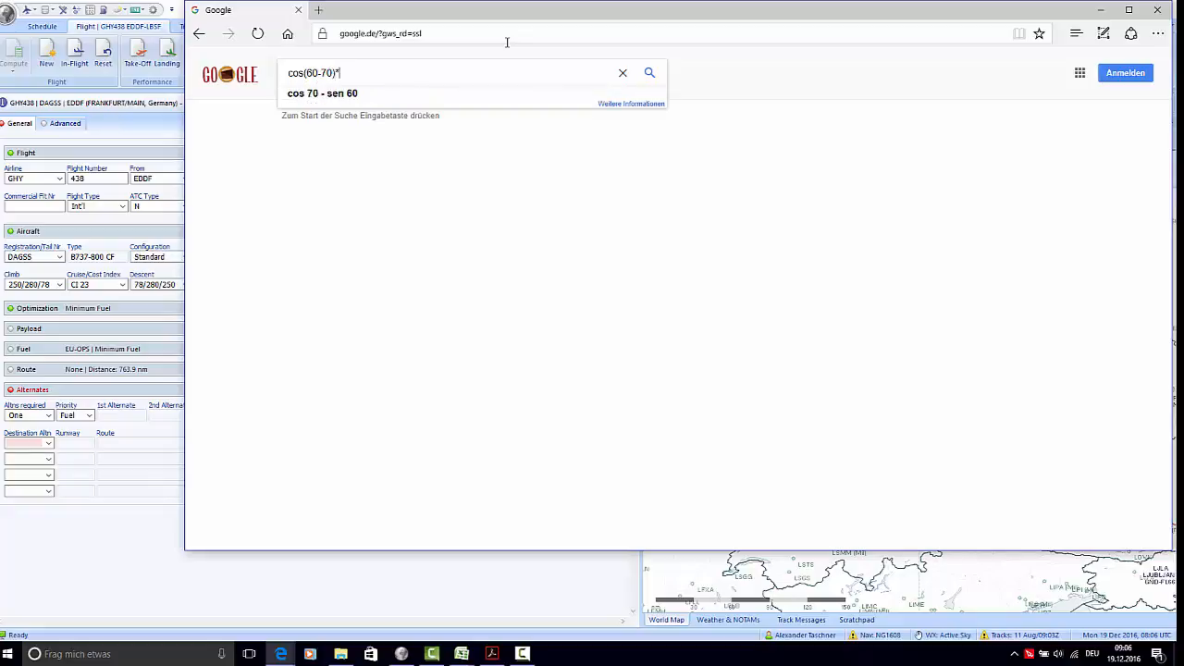
pyautogui.write('10')
pyautogui.press('Return')
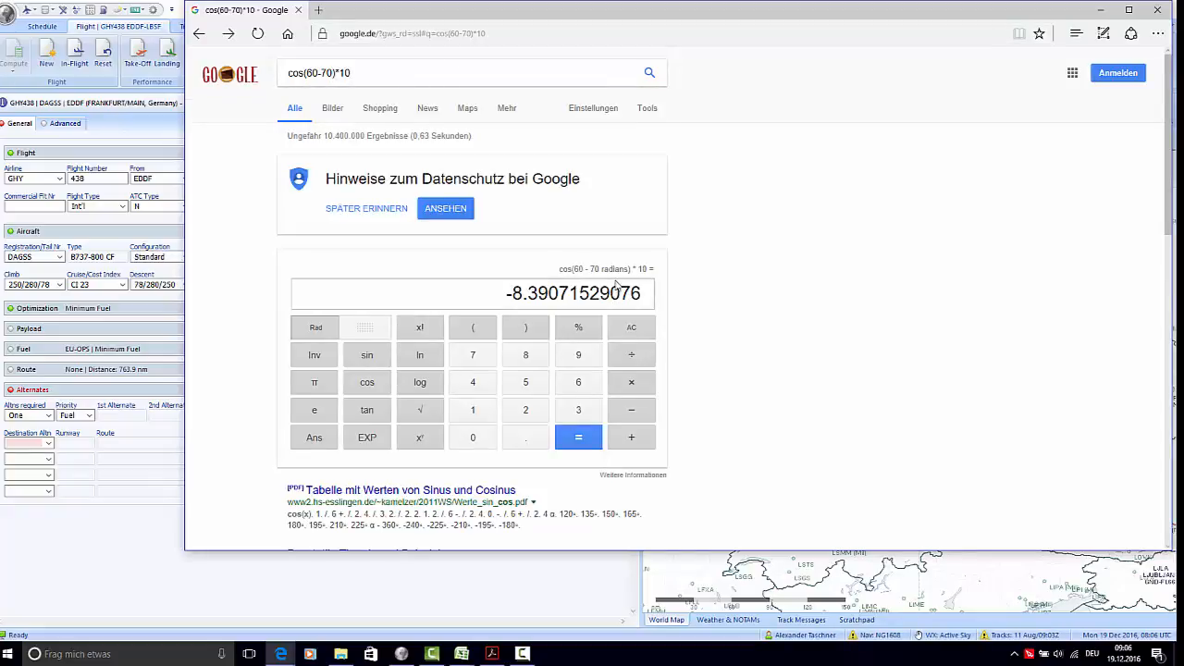
# - Recalculate the wind component with a wind direction of 240, using cos(240-70)*10, and close the browser window
pyautogui.click(329, 75)
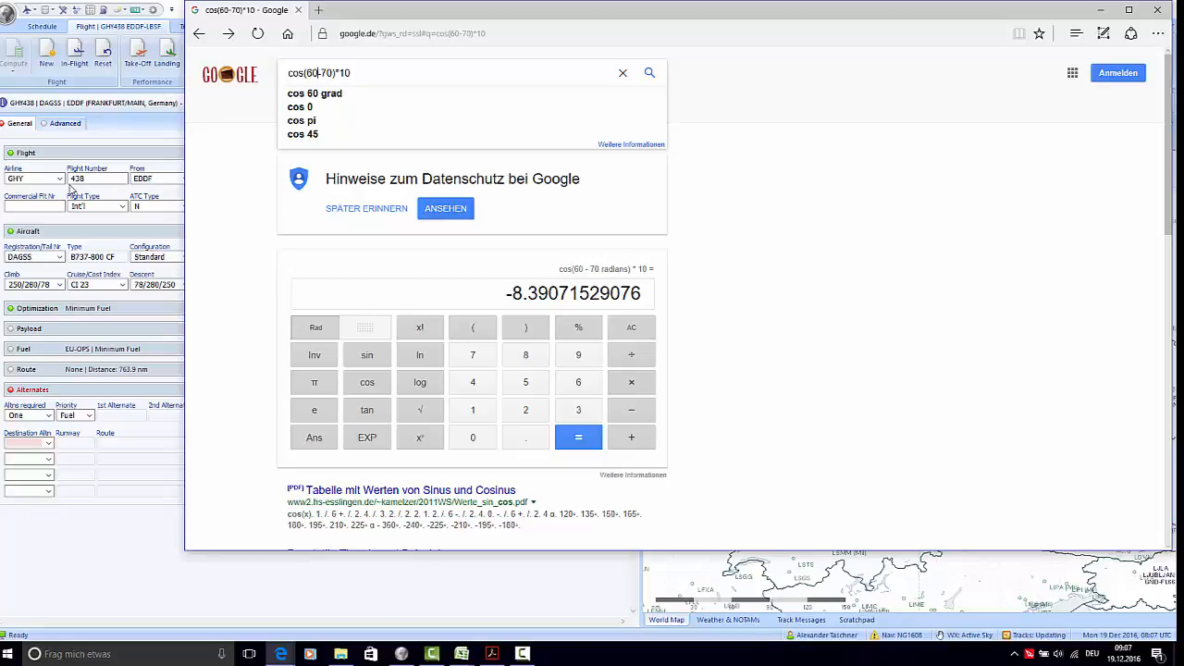
pyautogui.press('BackSpace')
pyautogui.press('BackSpace')
pyautogui.write('240')
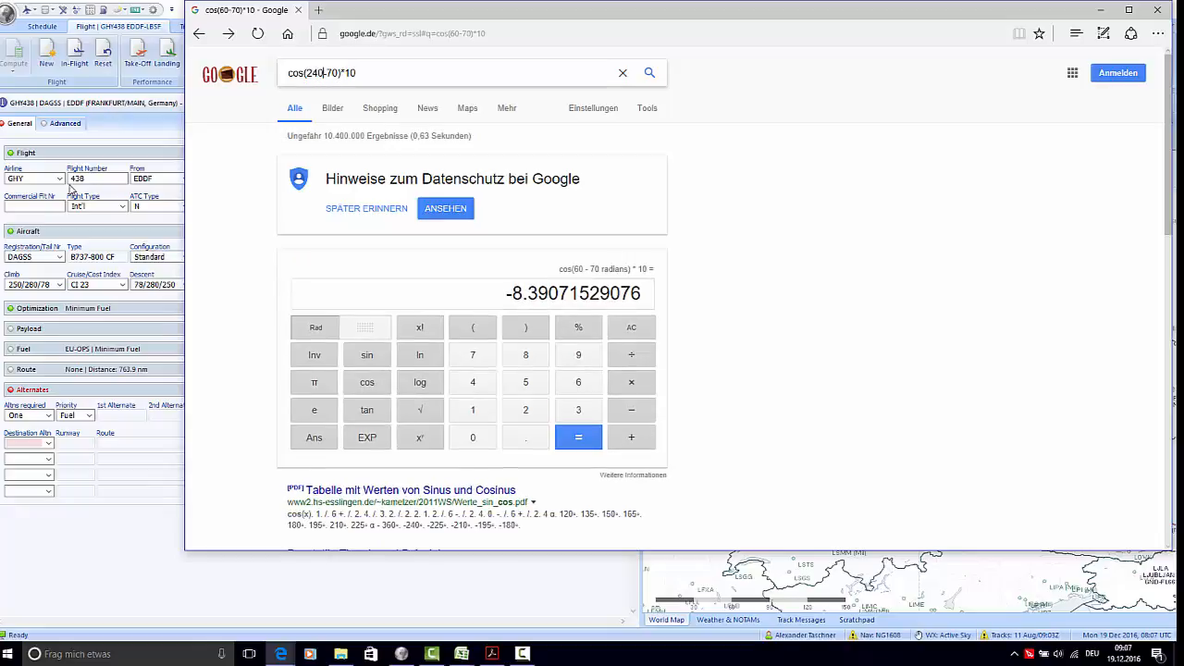
pyautogui.press('Return')
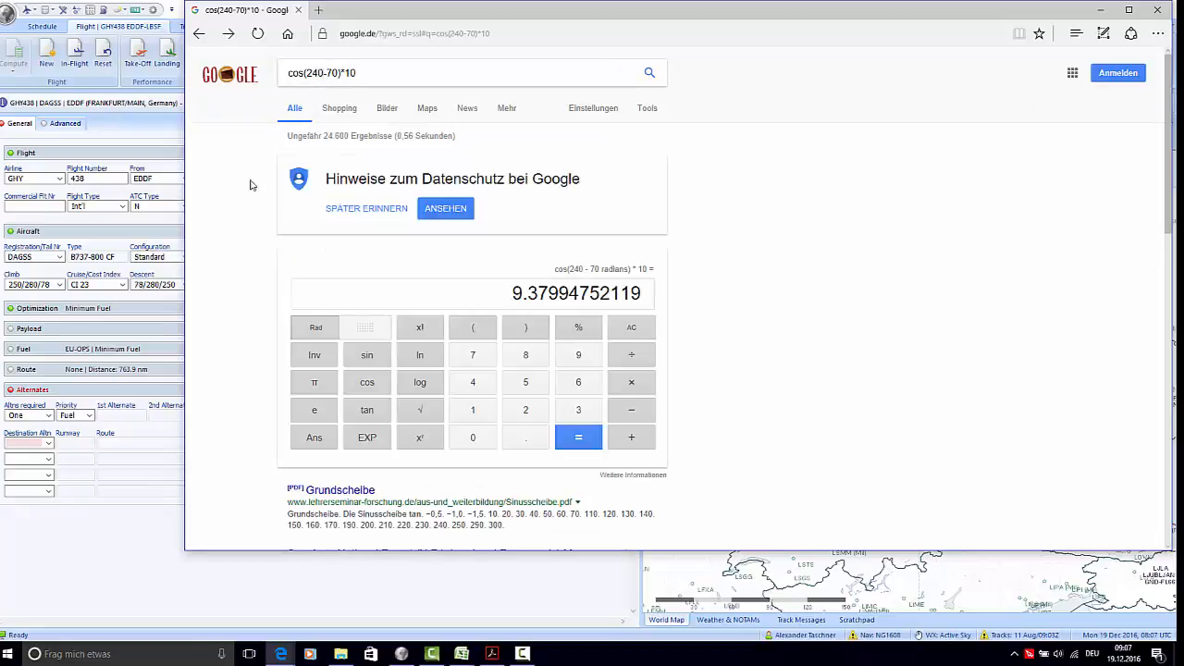
pyautogui.click(527, 296)
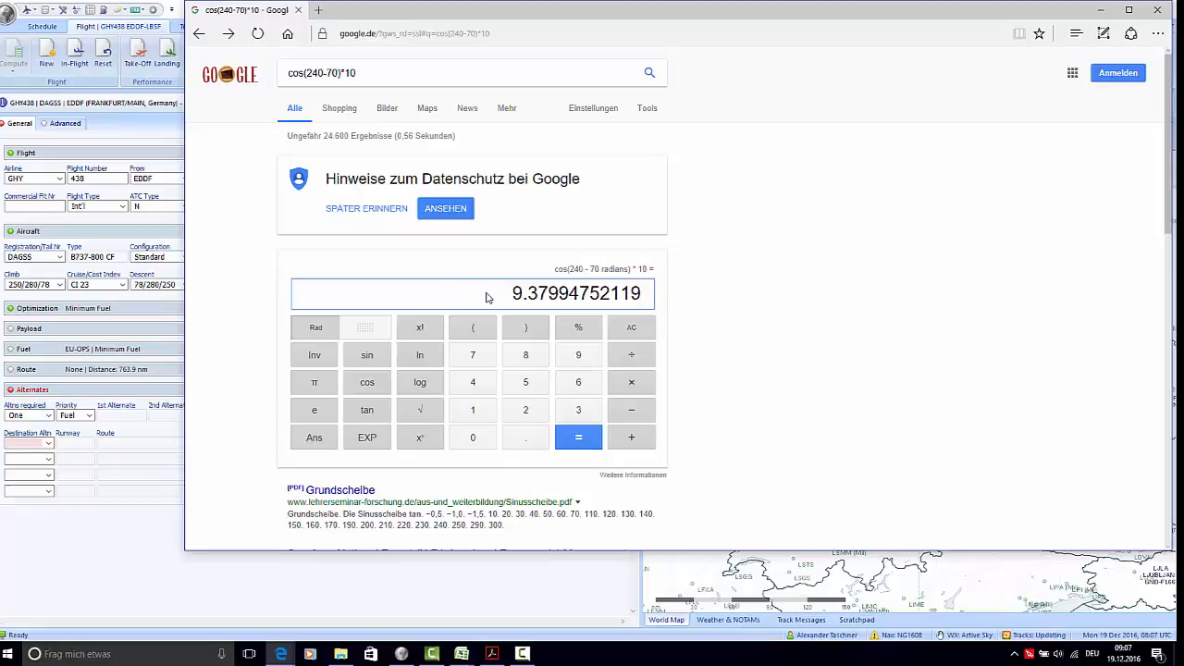
pyautogui.click(1161, 10)
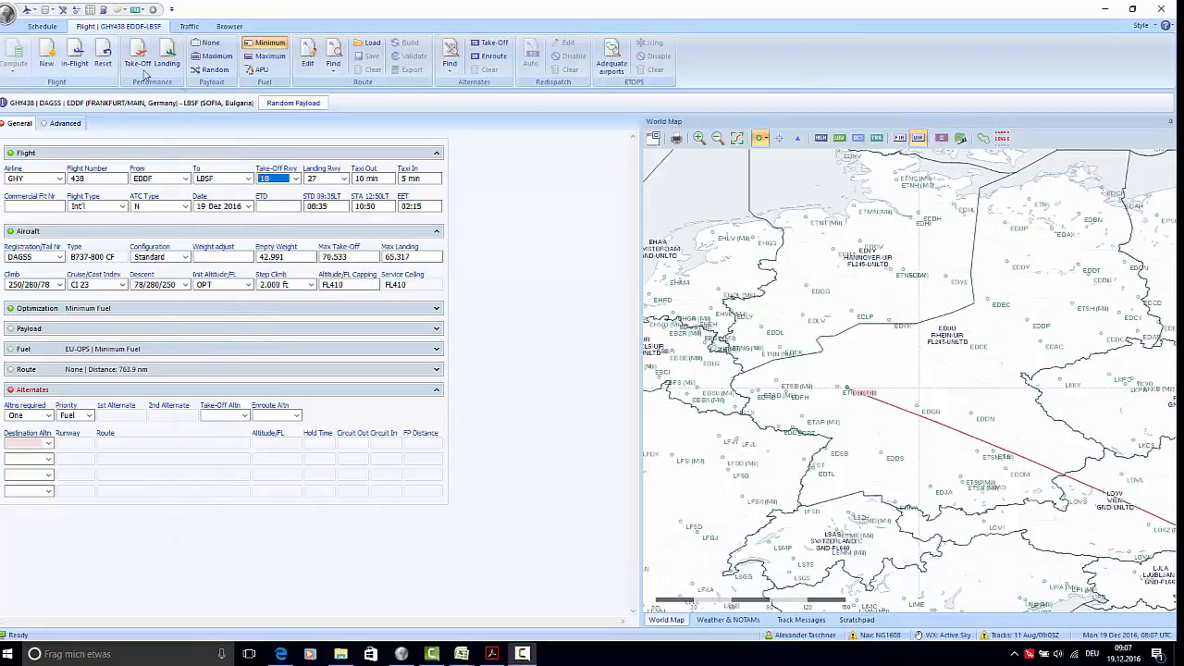
# - Set the flight's take-off runway to 07C and its landing runway to 27
pyautogui.click(295, 179)
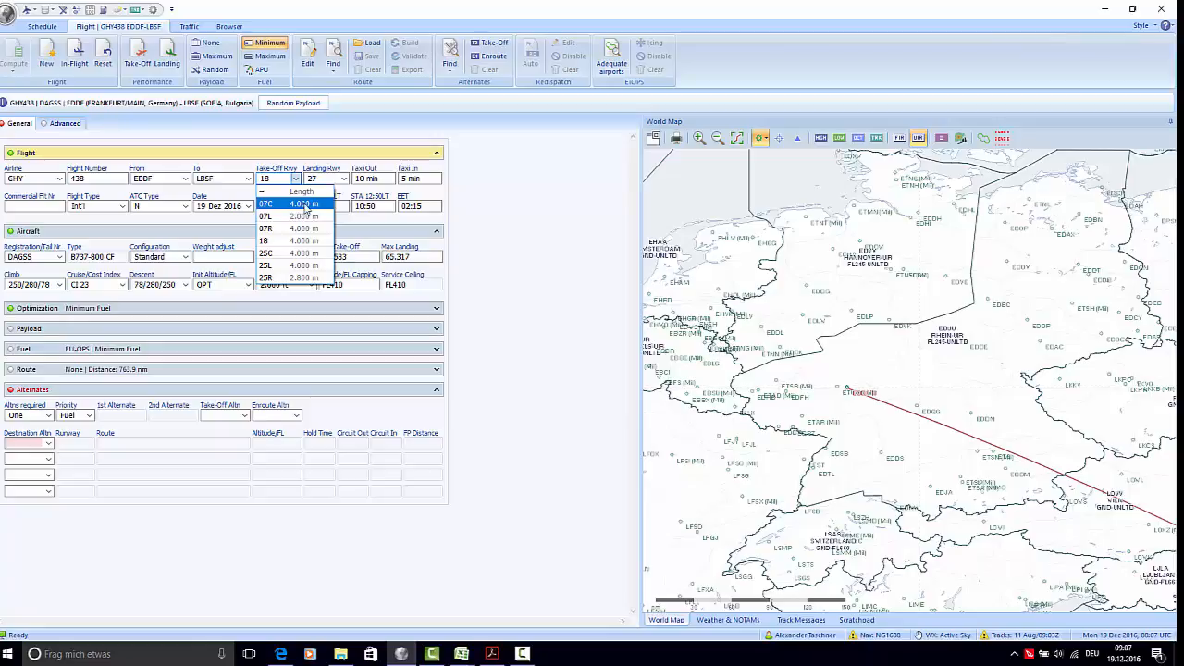
pyautogui.click(305, 204)
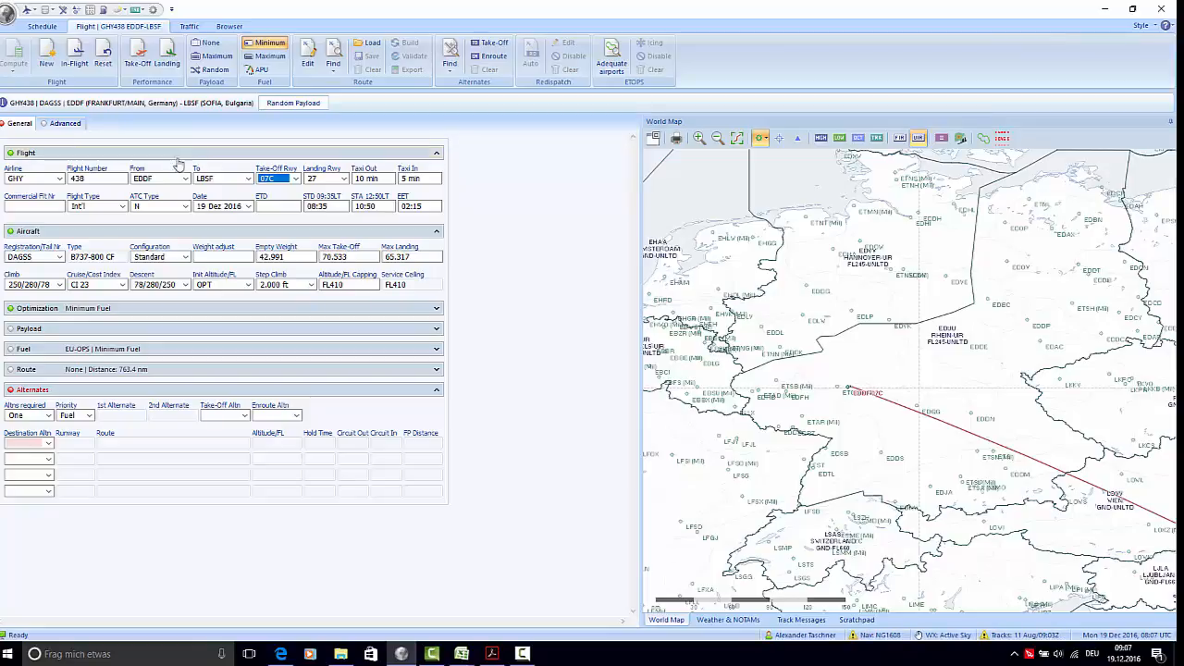
pyautogui.moveTo(184, 182)
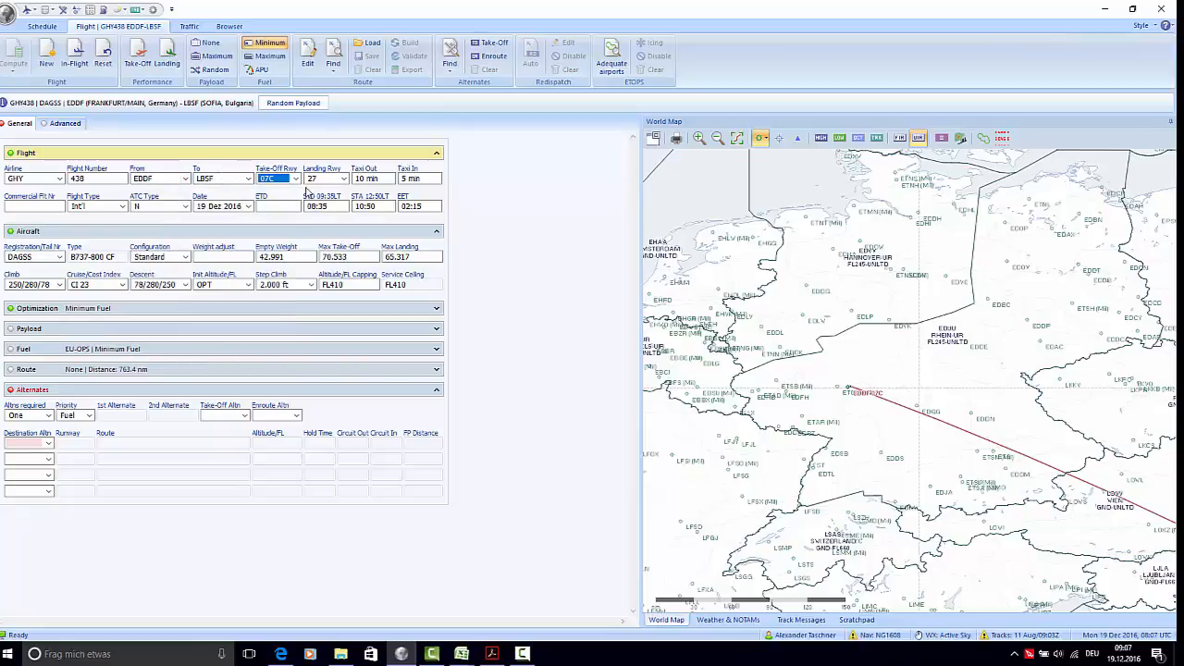
pyautogui.moveTo(252, 185)
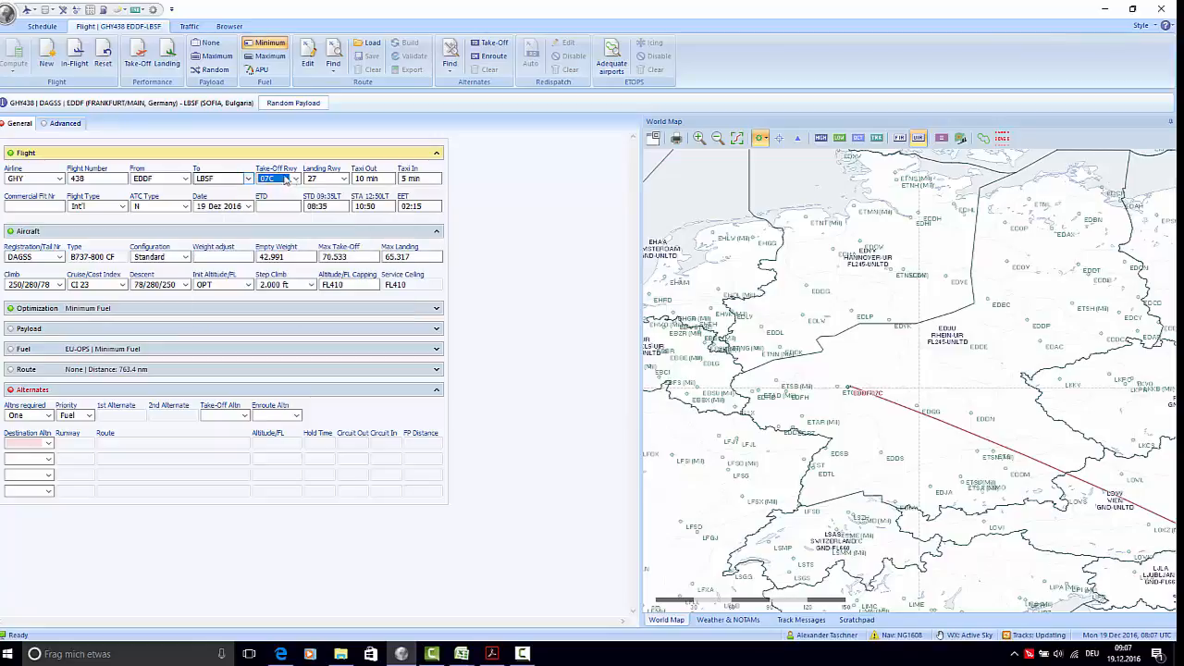
pyautogui.click(344, 179)
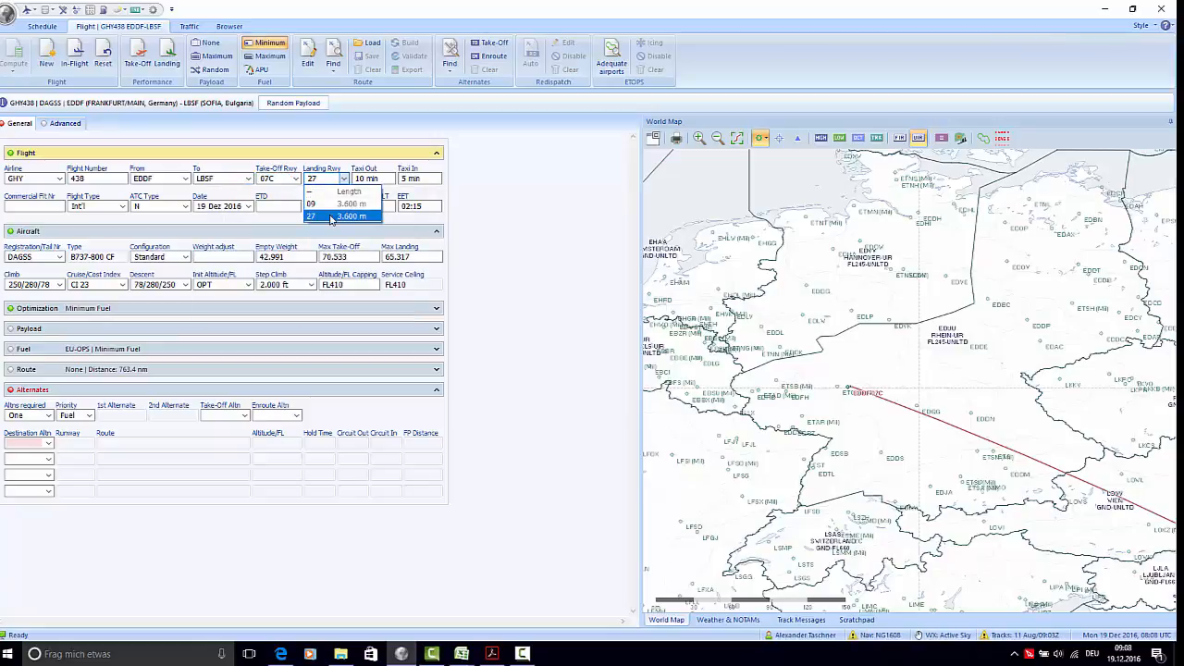
pyautogui.click(333, 216)
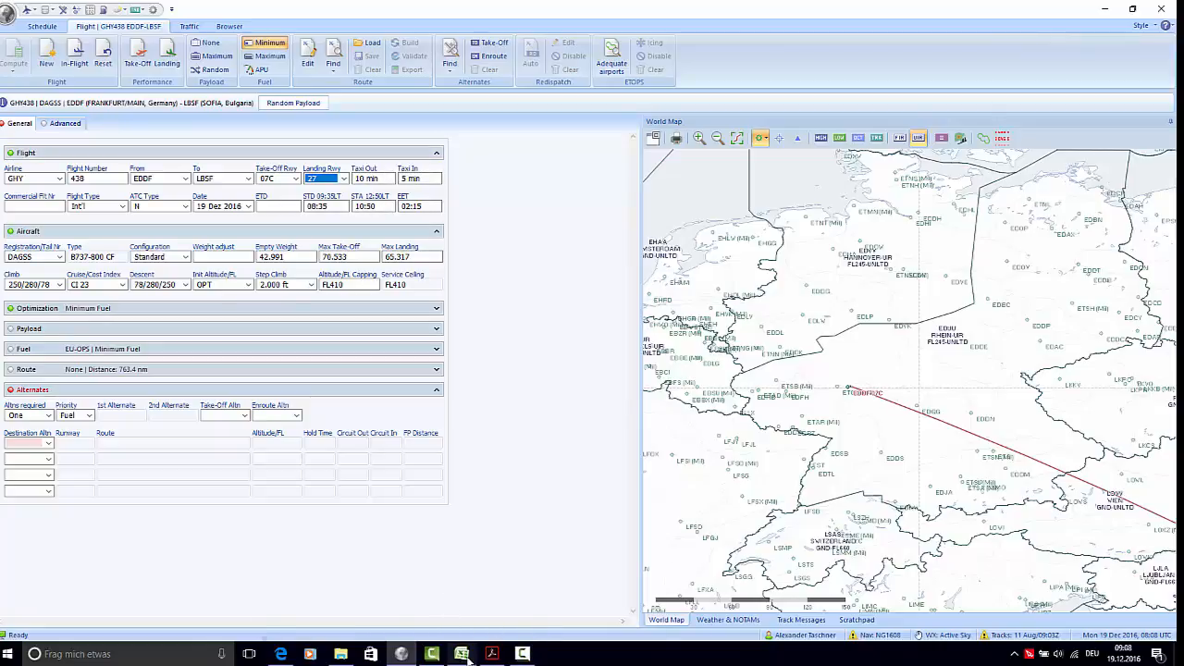
pyautogui.moveTo(462, 655)
pyautogui.click(377, 565)
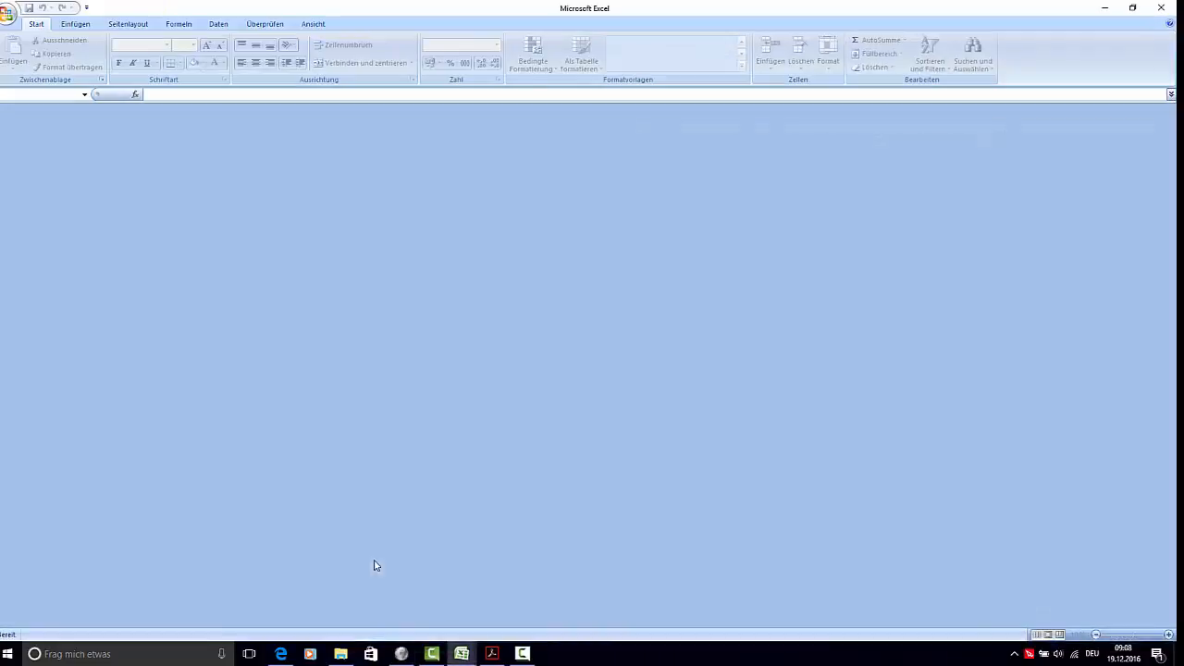
pyautogui.click(1162, 8)
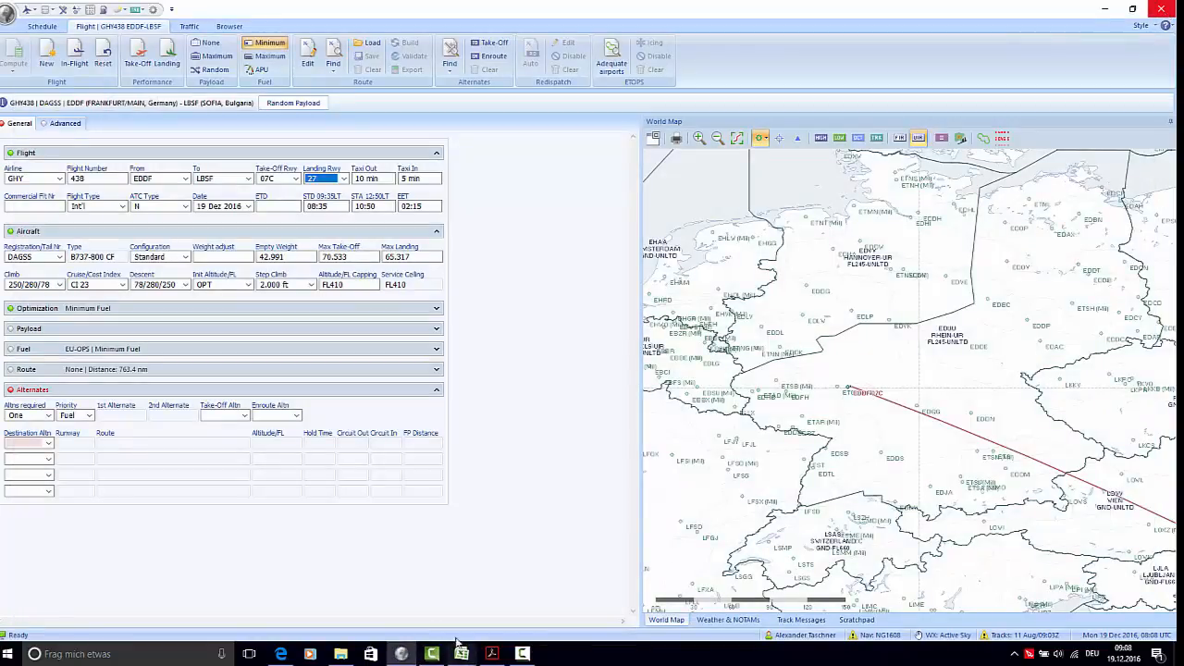
# - Look up EDDF's median taxi-out time in the taxi-out-times-W15-16 workbook and enter 13 as the flight's taxi-out time
pyautogui.moveTo(457, 659)
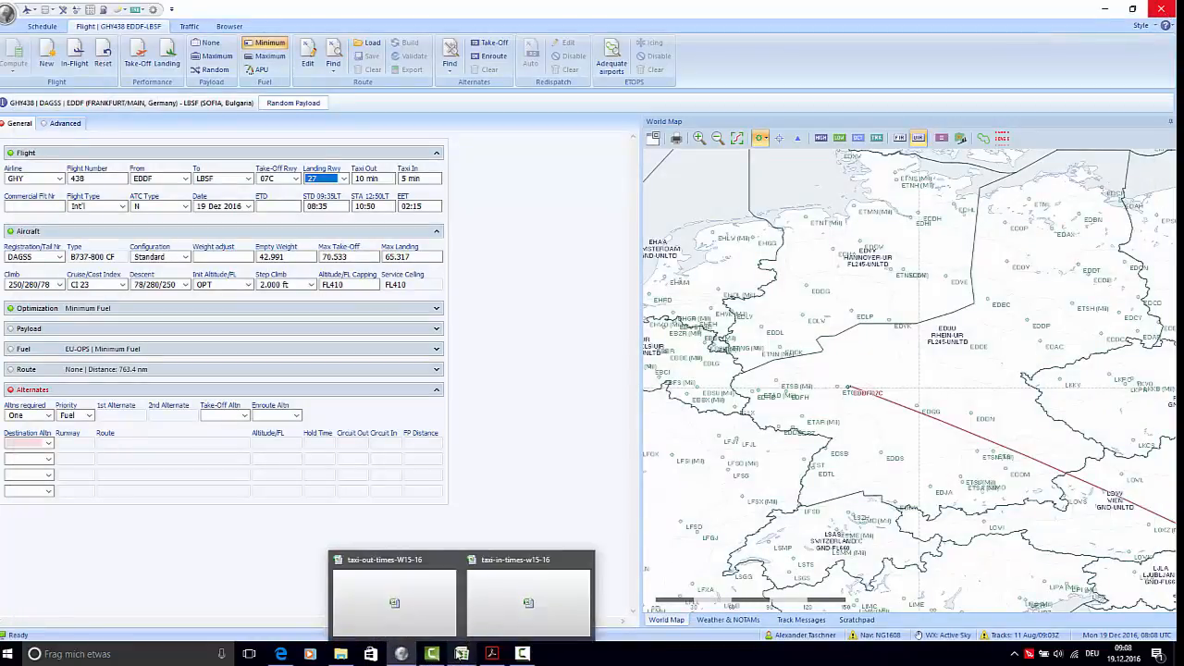
pyautogui.click(420, 618)
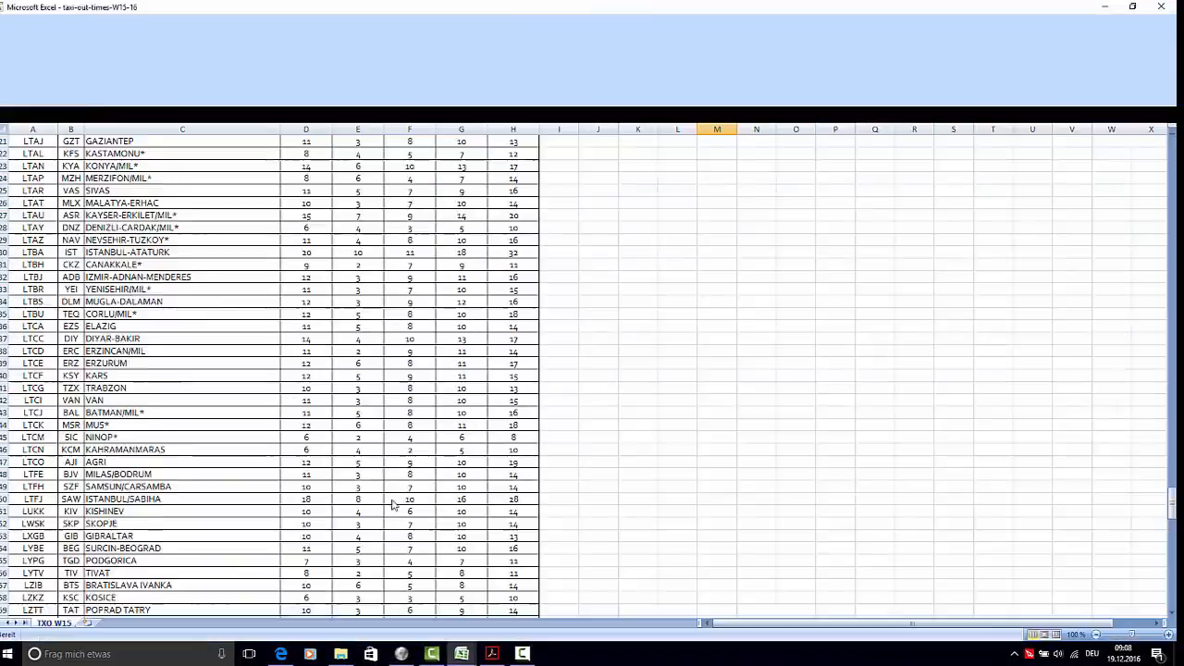
pyautogui.scroll(20, 219, 331)
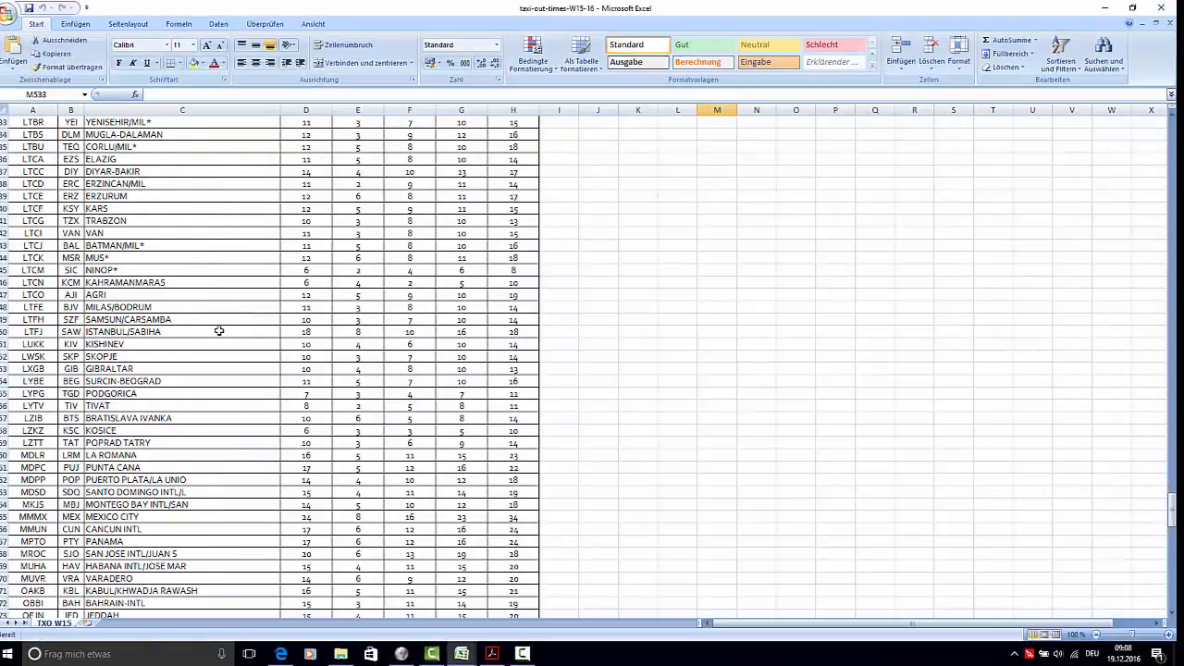
pyautogui.scroll(20, 285, 377)
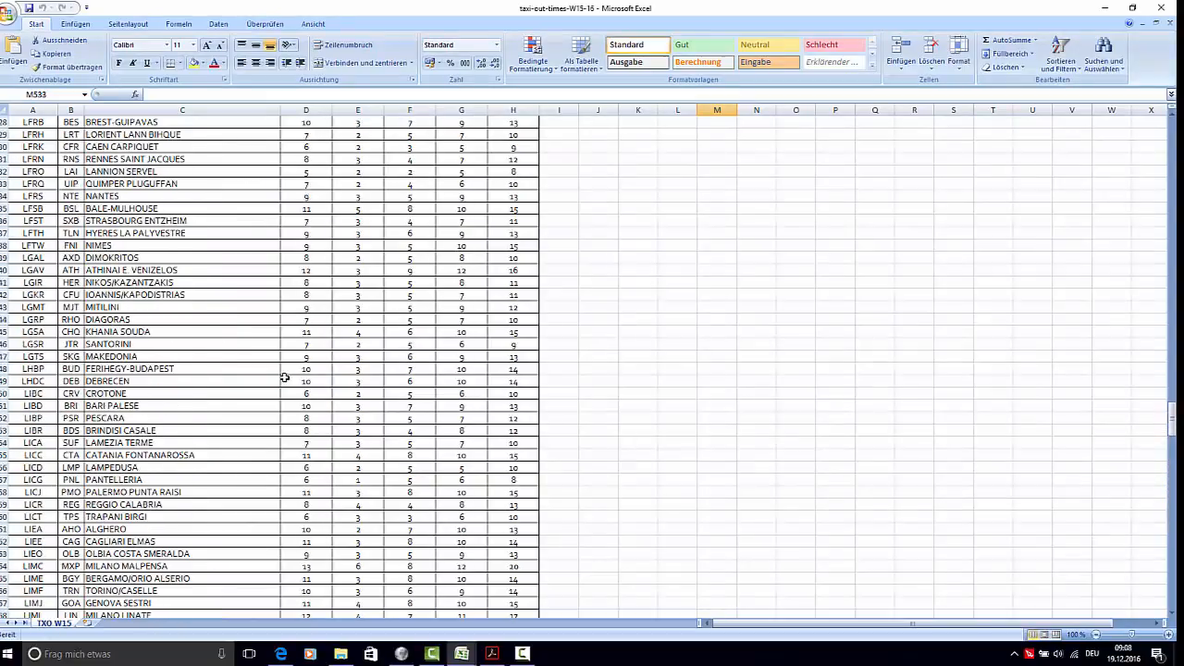
pyautogui.scroll(20, 285, 378)
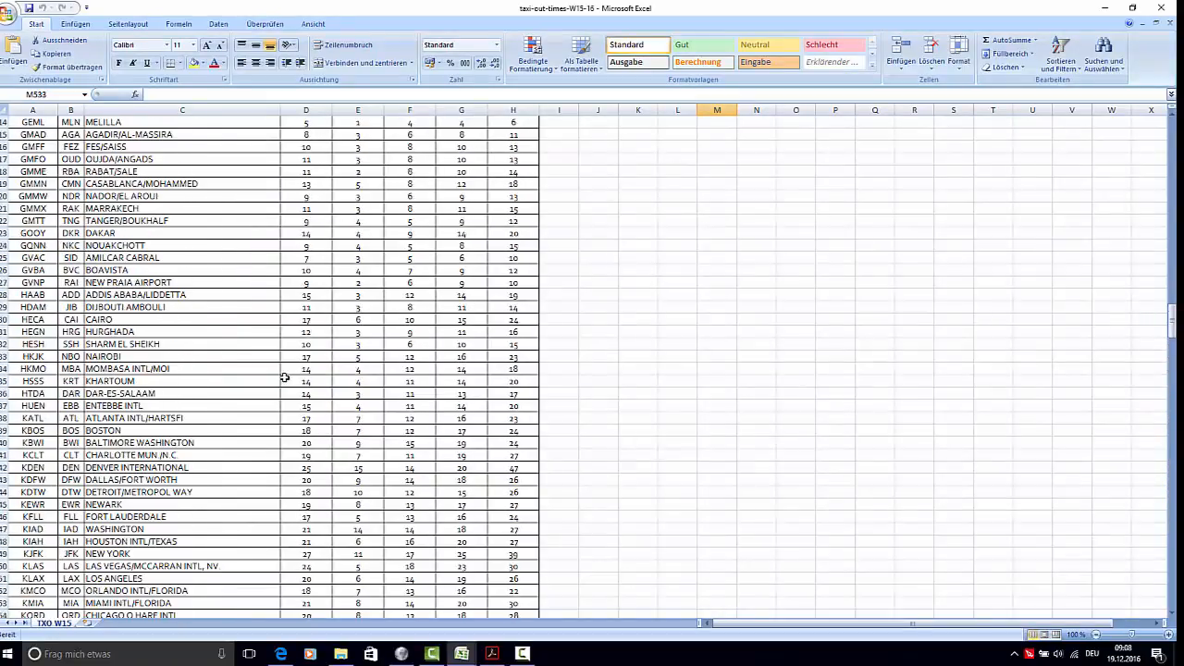
pyautogui.scroll(20, 285, 378)
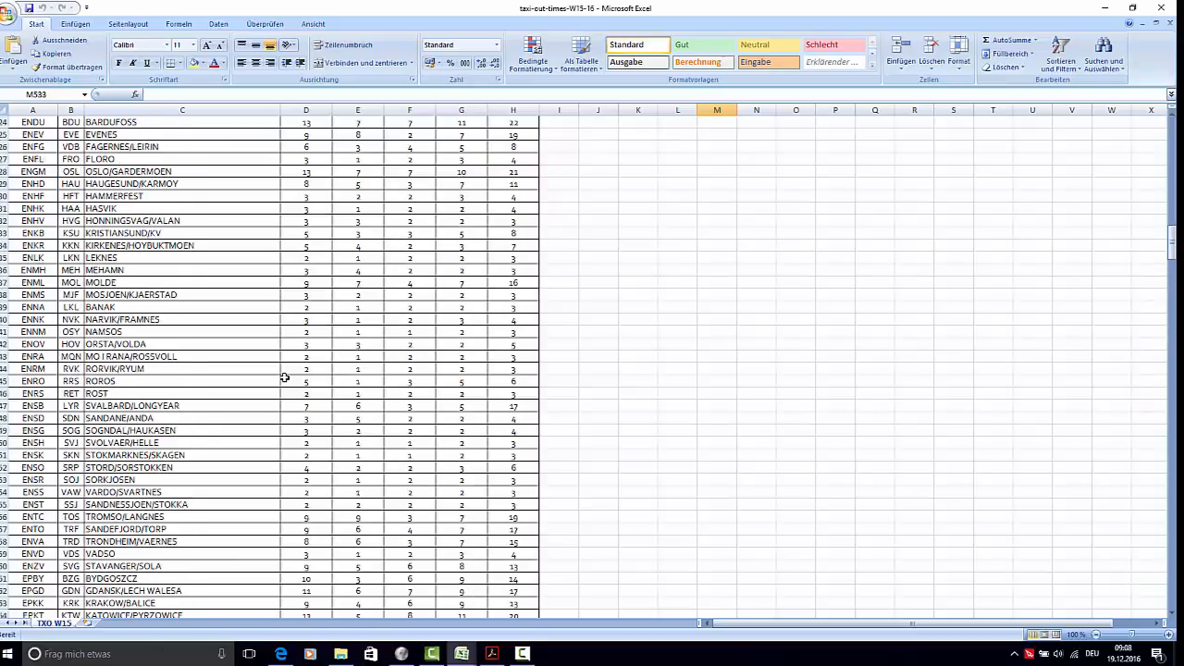
pyautogui.scroll(20, 285, 377)
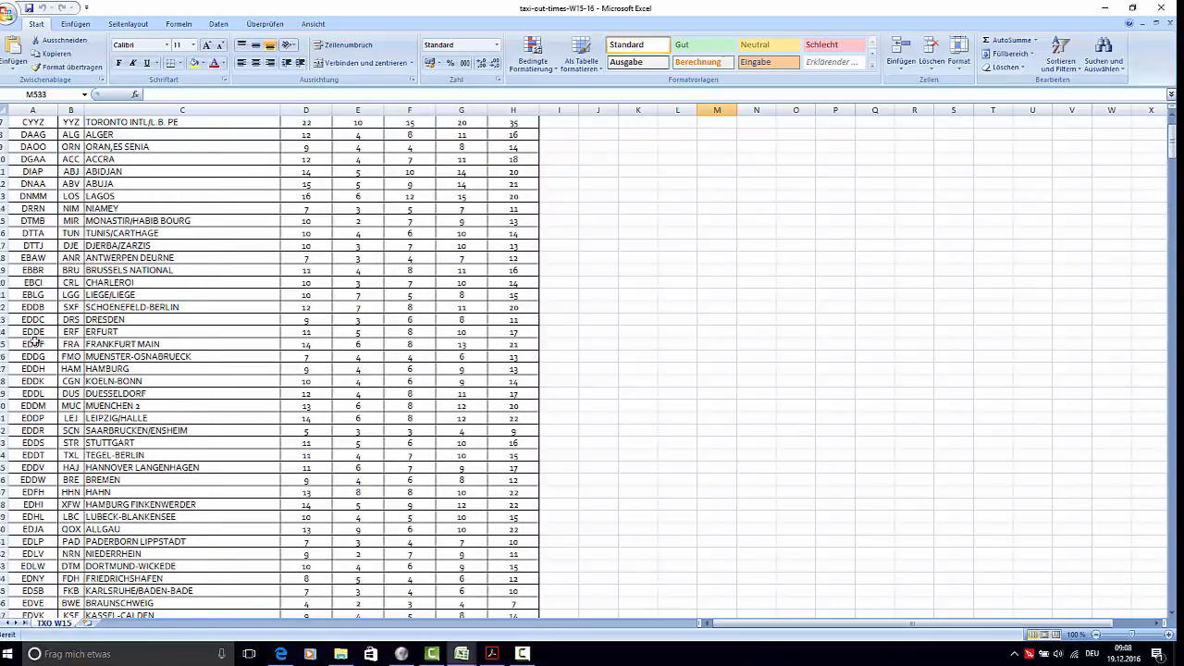
pyautogui.click(34, 343)
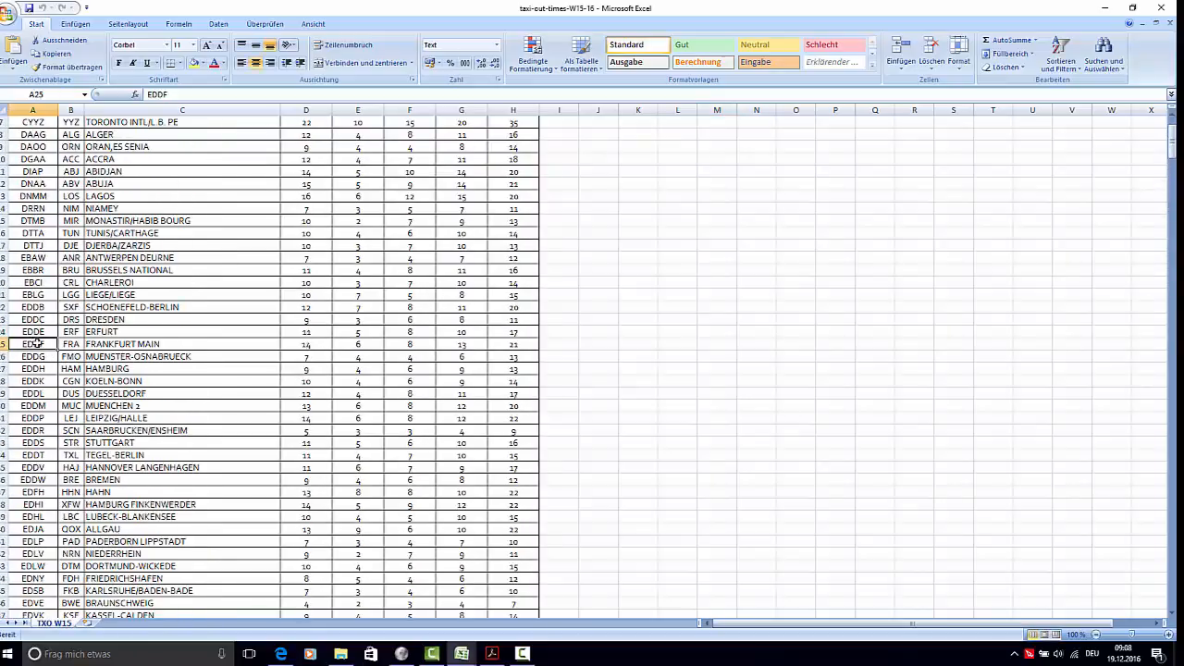
pyautogui.click(471, 343)
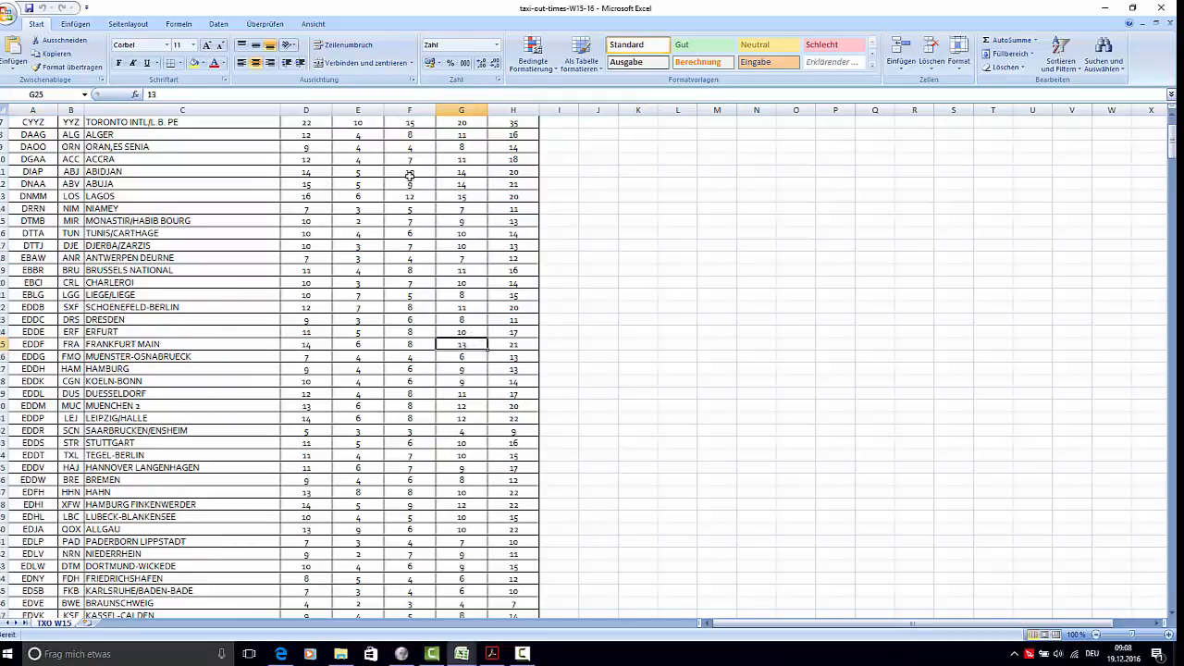
pyautogui.scroll(2, 467, 223)
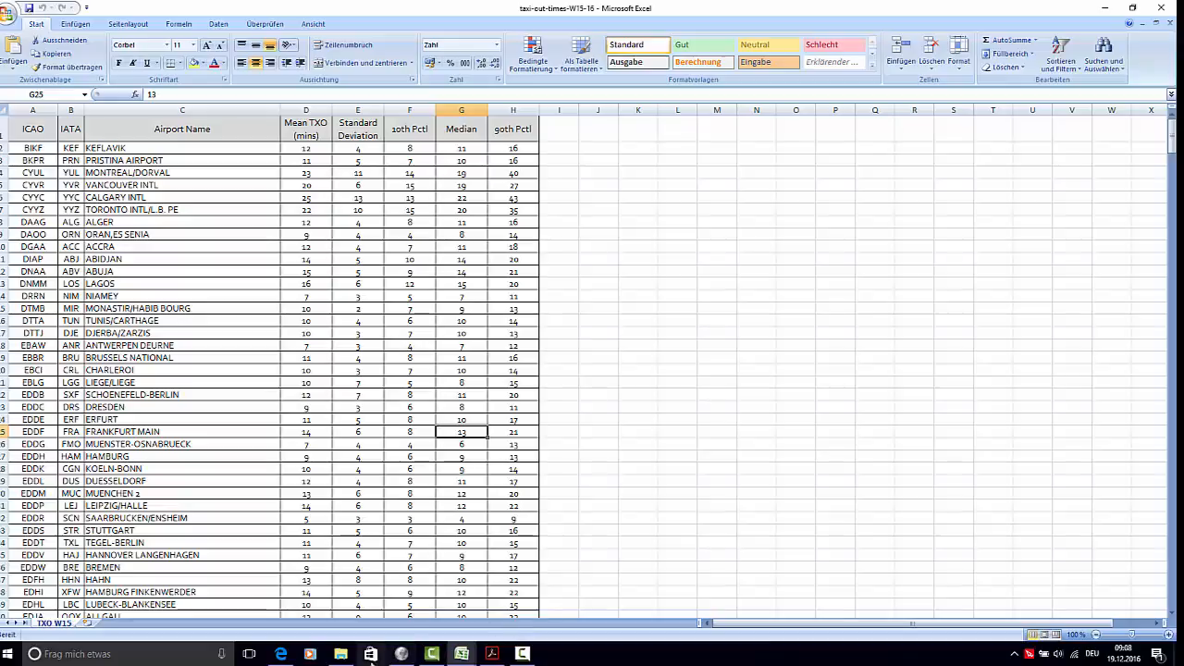
pyautogui.click(403, 655)
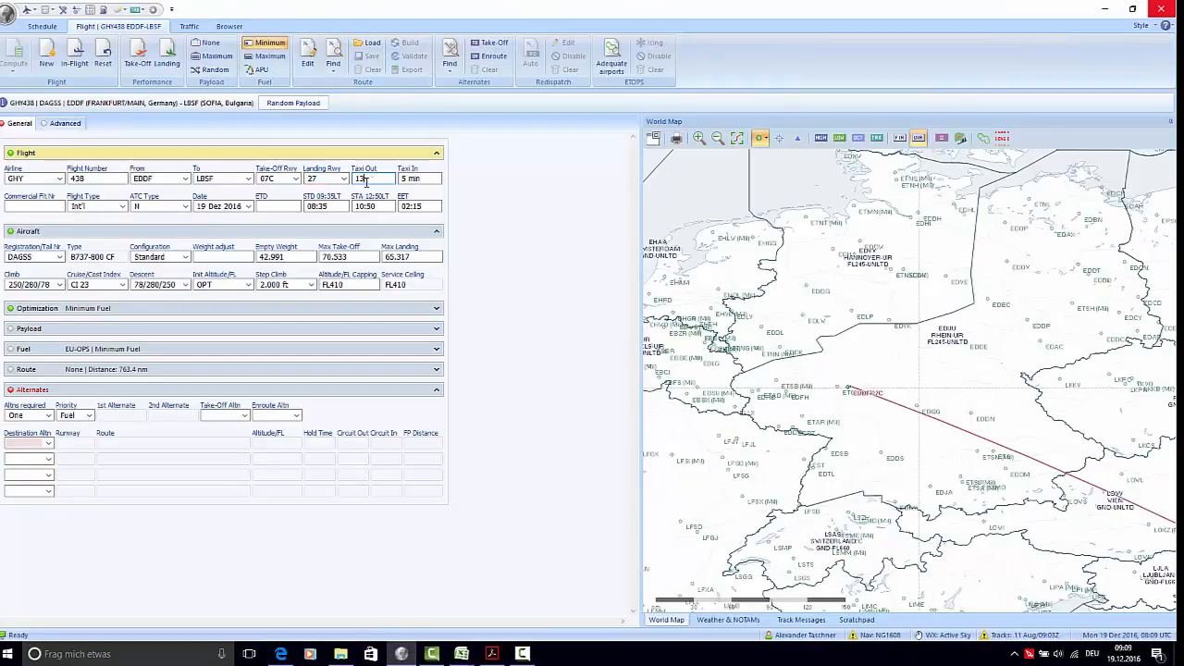
# - Look up LBSF's taxi-in time in the taxi-in-times-w15-16 workbook and return to the flight plan's taxi-in value
pyautogui.click(462, 655)
pyautogui.click(518, 609)
pyautogui.scroll(-20, 392, 381)
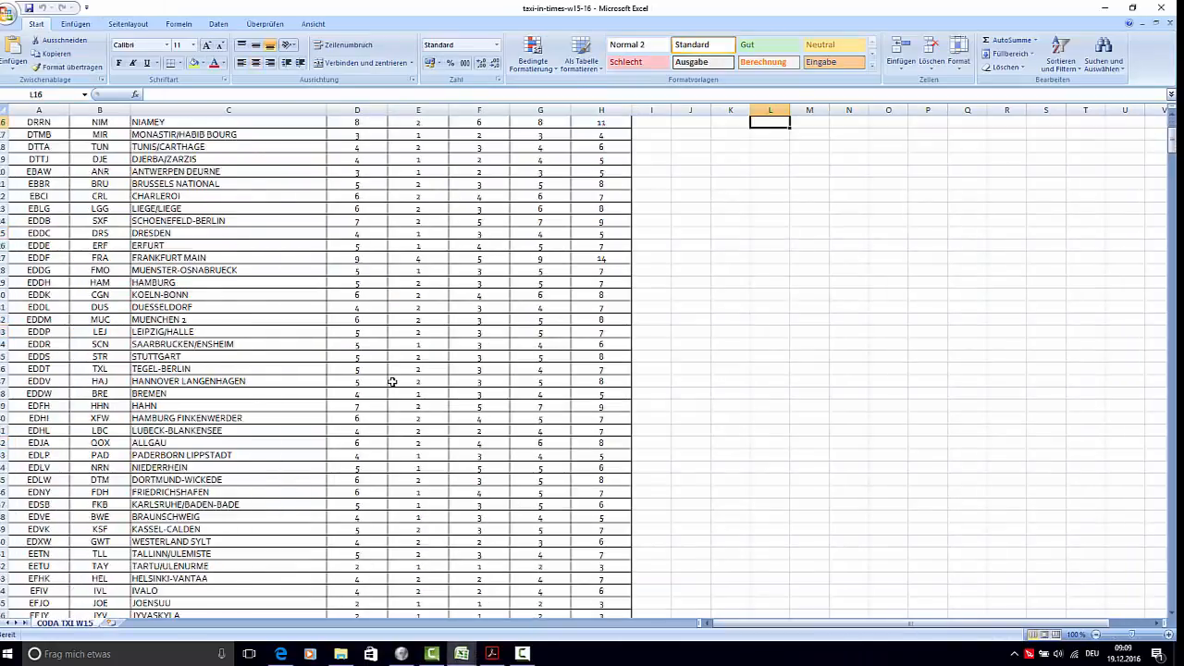
pyautogui.scroll(-20, 393, 382)
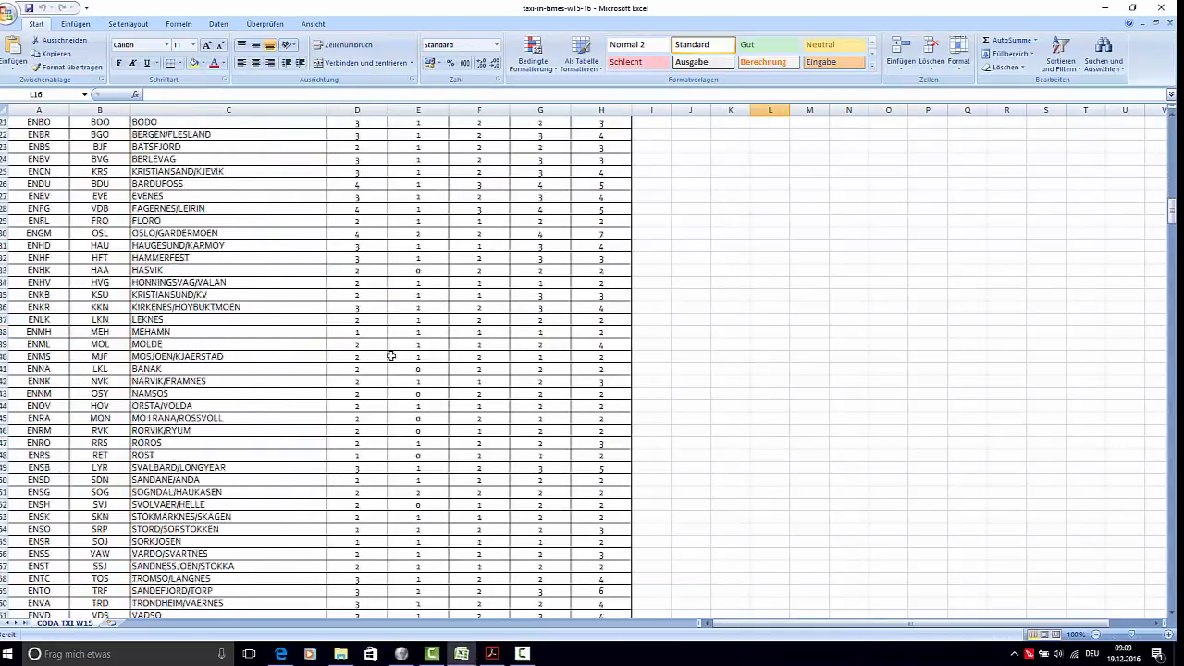
pyautogui.scroll(-20, 393, 346)
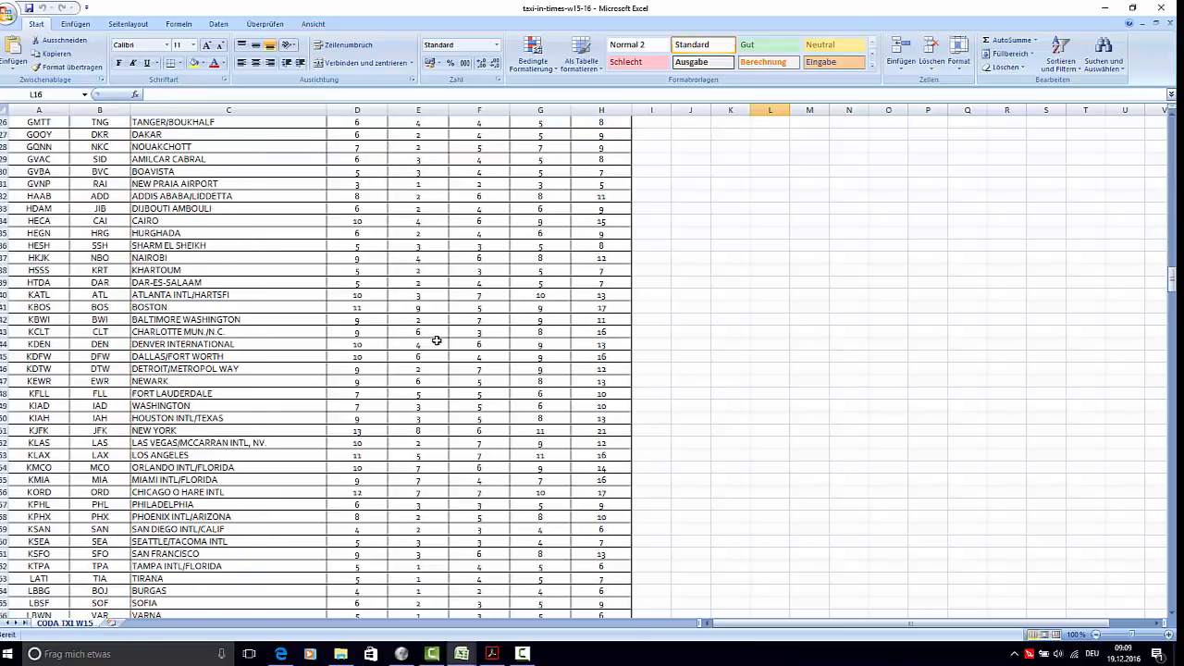
pyautogui.scroll(-20, 438, 342)
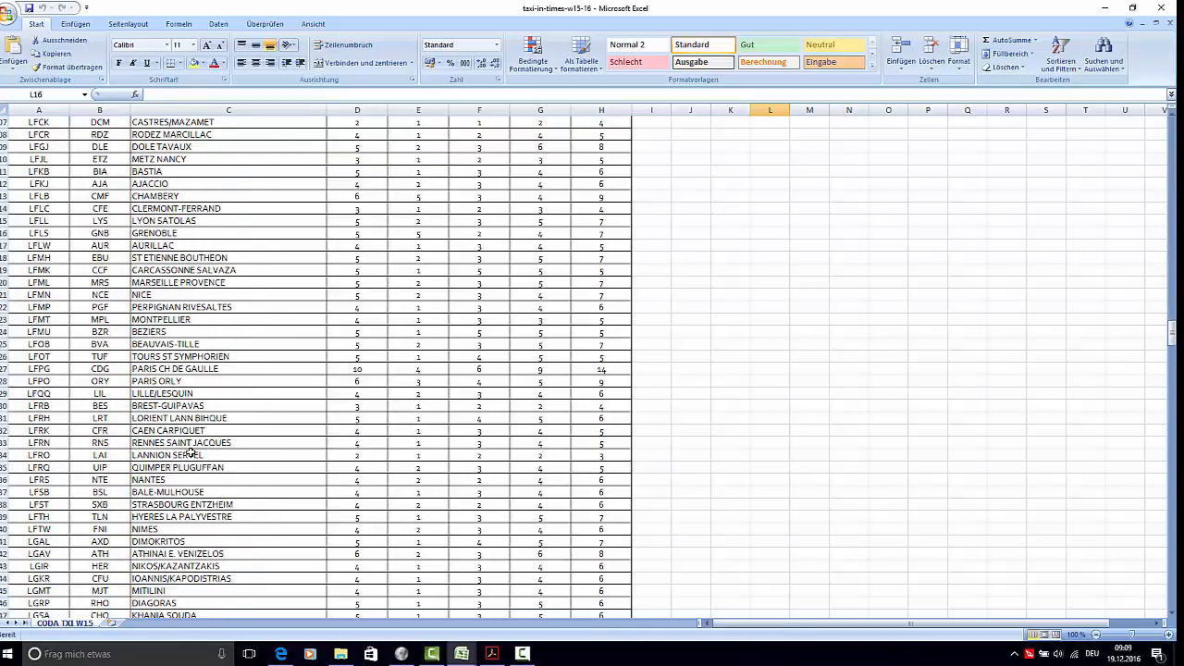
pyautogui.scroll(-9, 189, 447)
pyautogui.scroll(20, 190, 439)
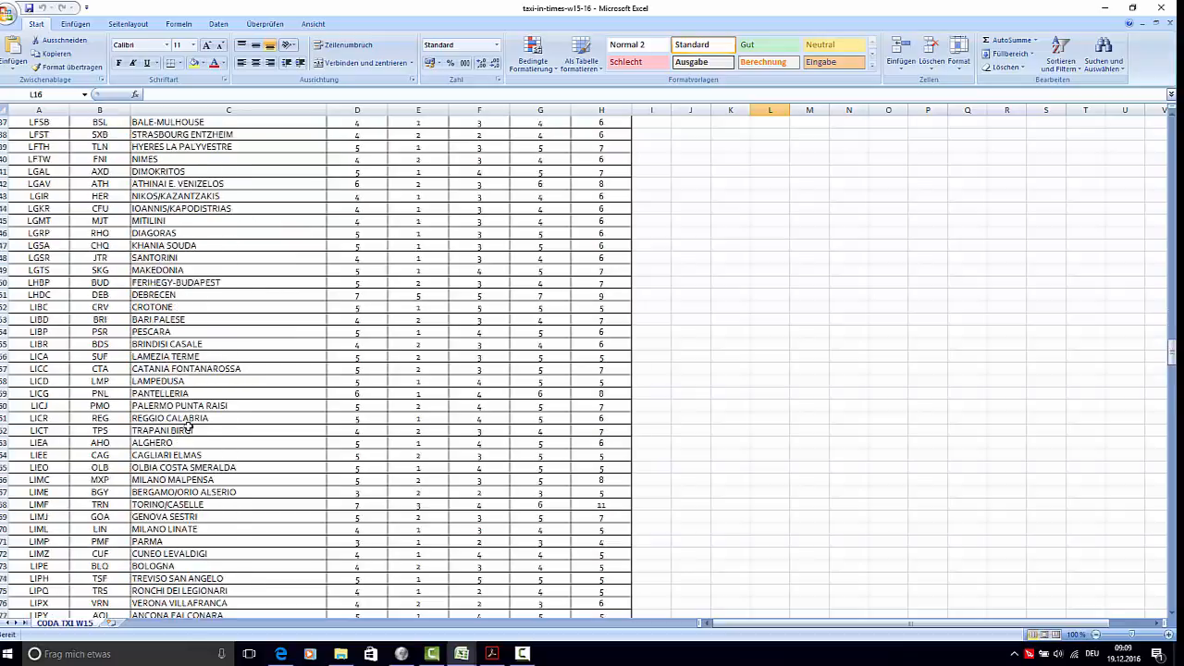
pyautogui.scroll(16, 189, 427)
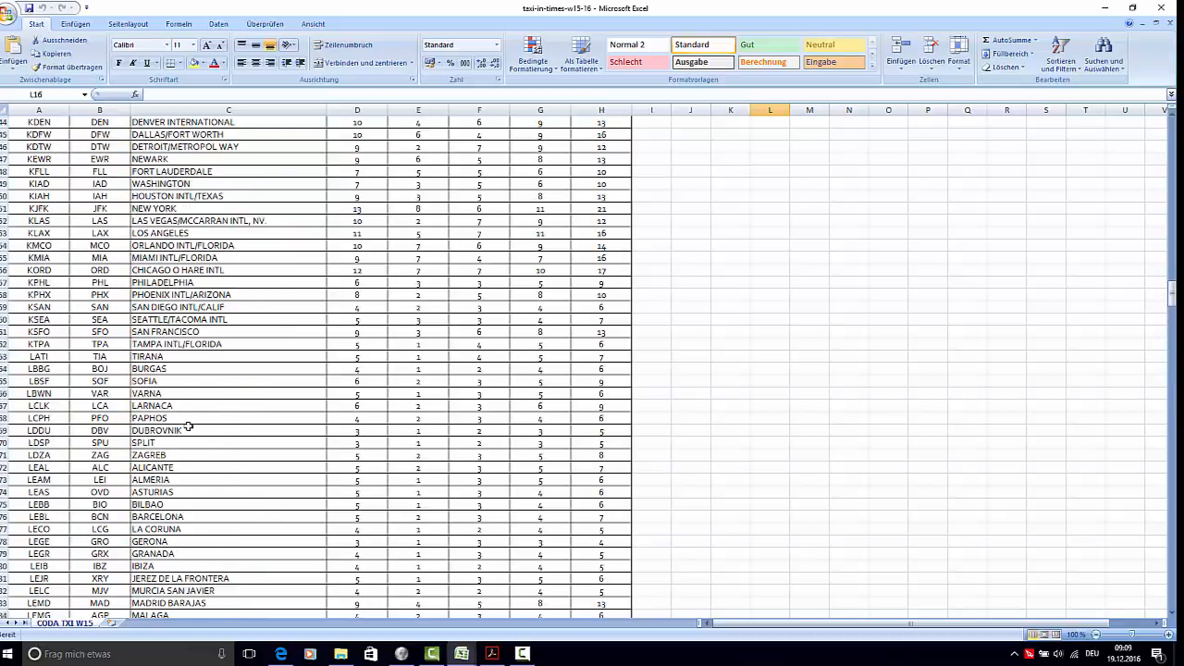
pyautogui.click(53, 419)
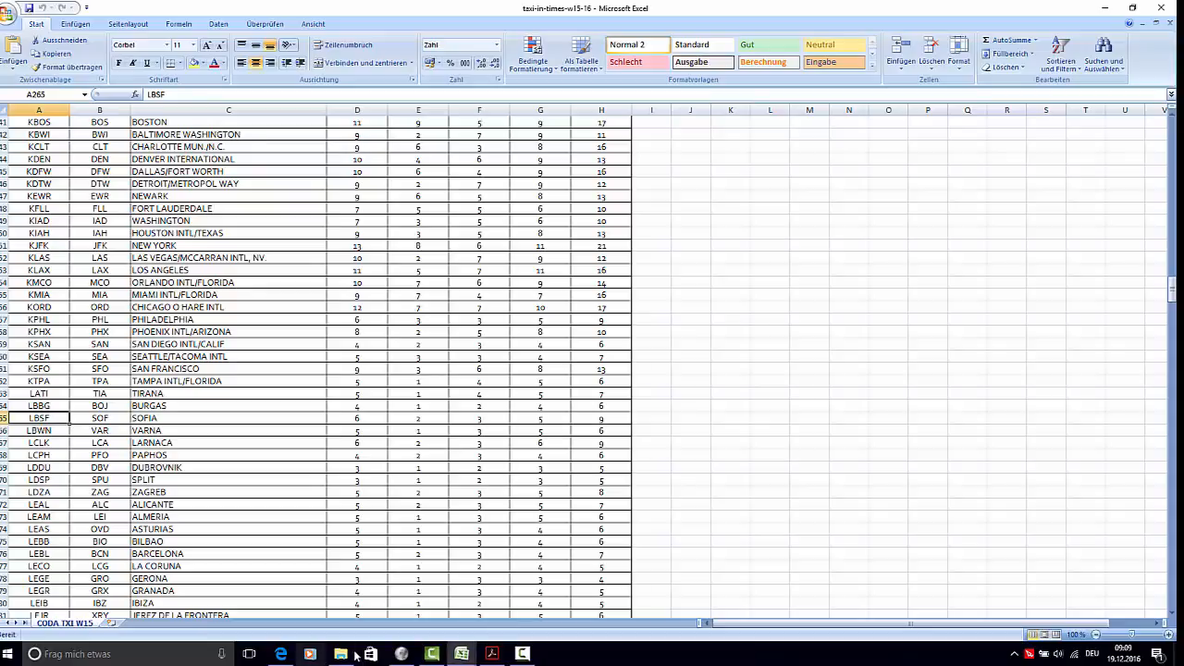
pyautogui.click(400, 654)
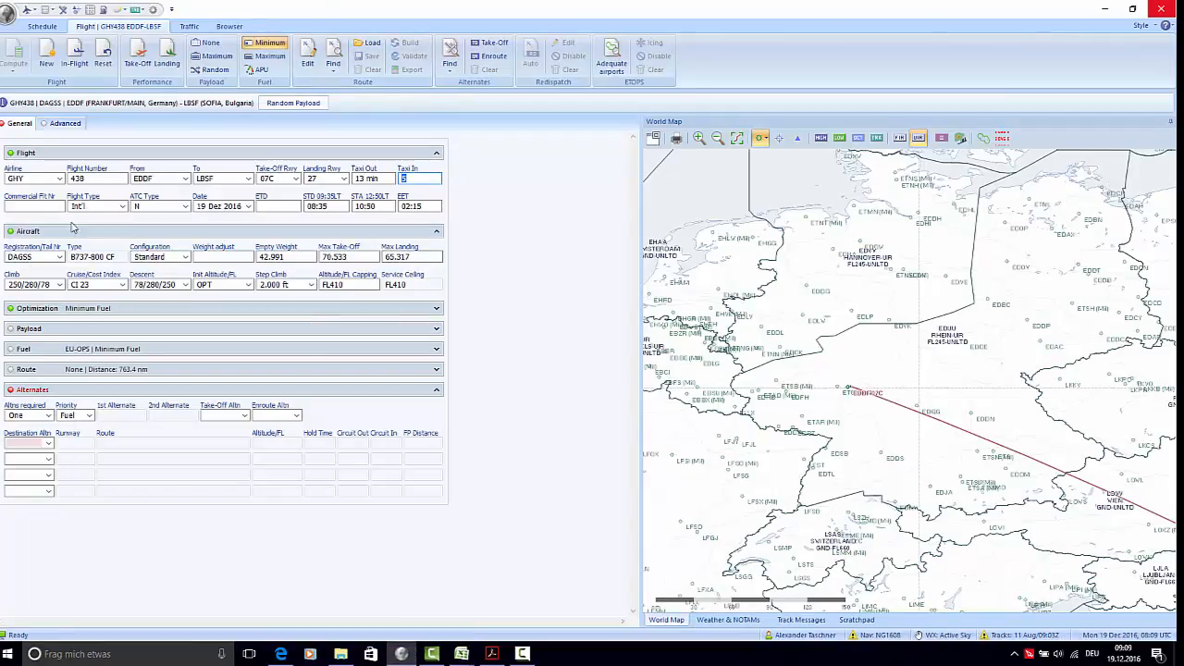
# - Set the flight's ATC type to S, Scheduled Air Service, leaving the commercial flight number blank
pyautogui.click(44, 206)
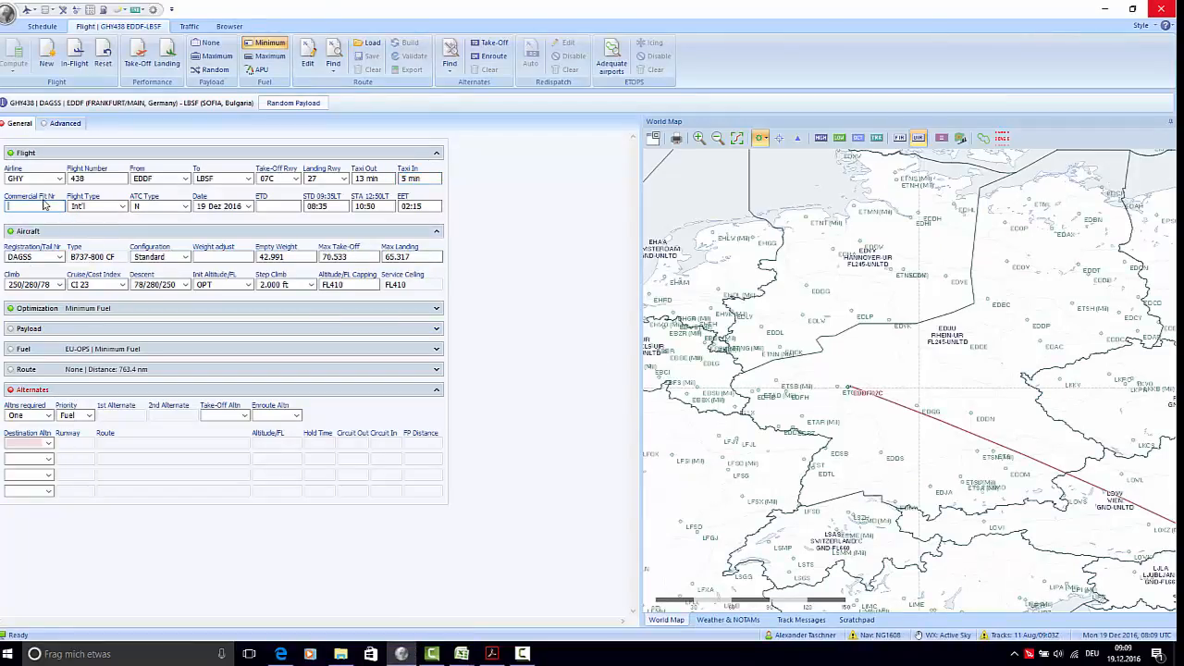
pyautogui.click(148, 208)
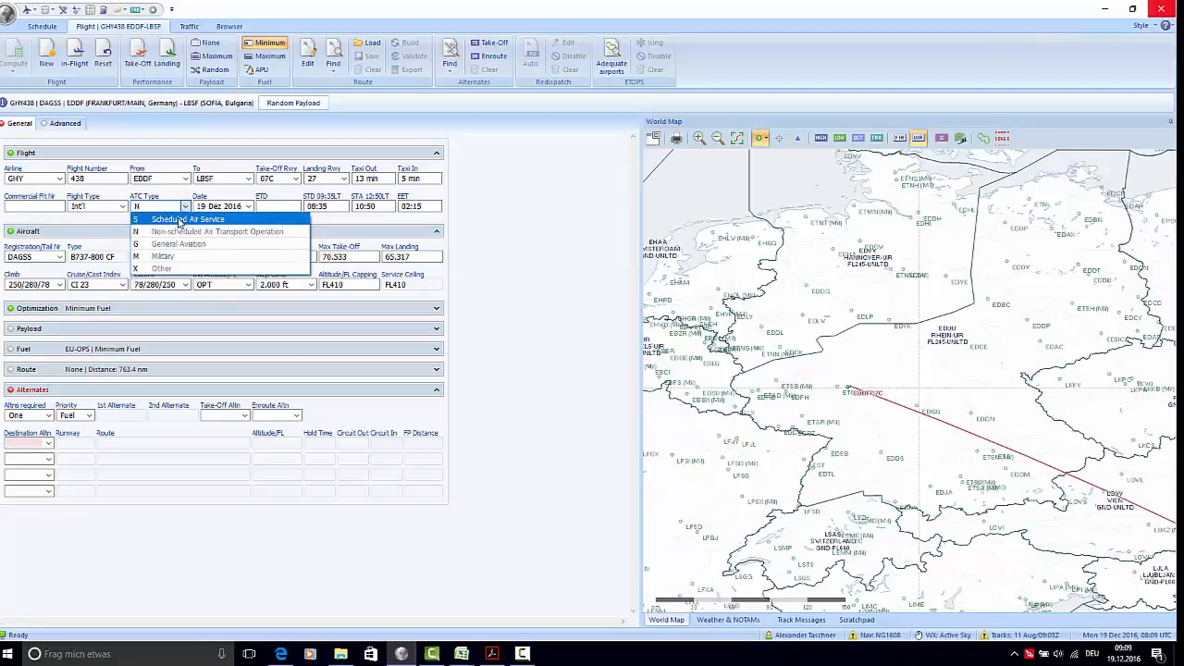
pyautogui.click(179, 221)
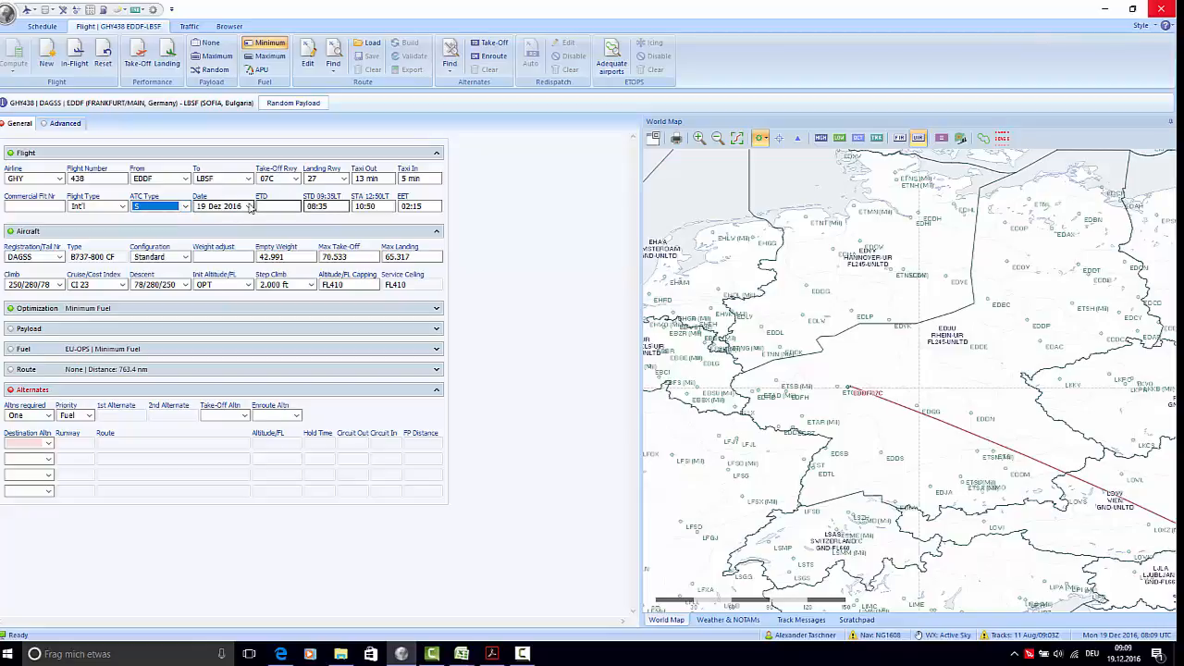
# - Set the flight's scheduled departure time (STD) to 12:00
pyautogui.click(311, 205)
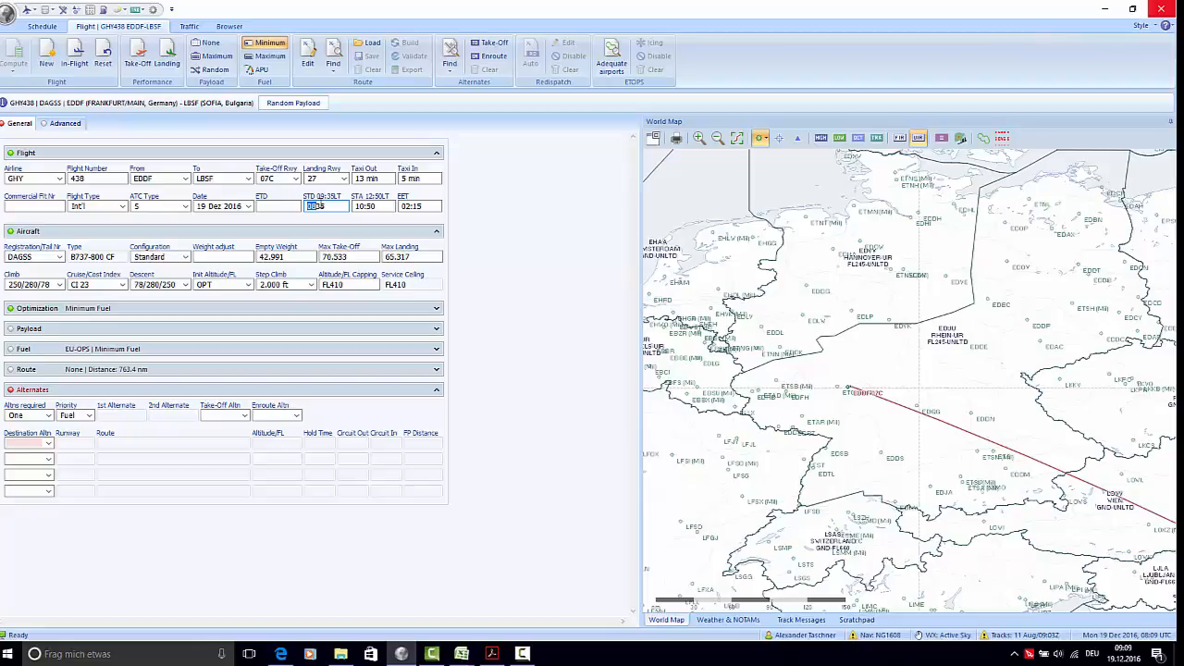
pyautogui.write('1235')
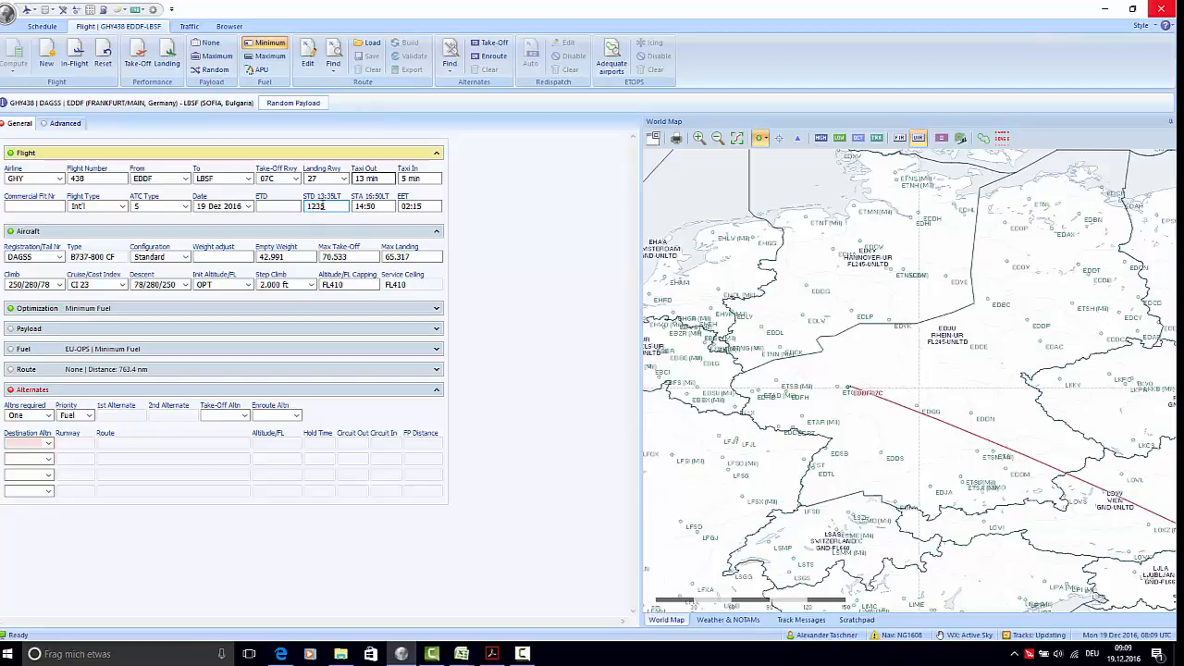
pyautogui.press('BackSpace')
pyautogui.press('BackSpace')
pyautogui.write('00')
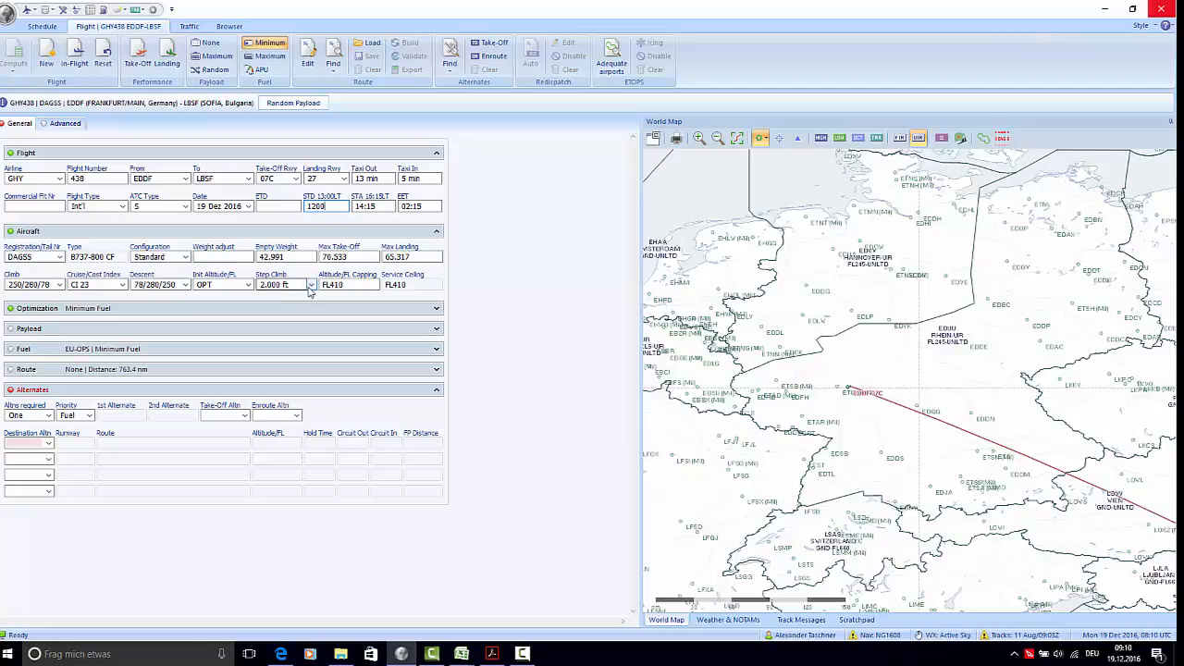
# - Set the aircraft's initial altitude to OPEN OPT and its step climb to No
pyautogui.click(248, 285)
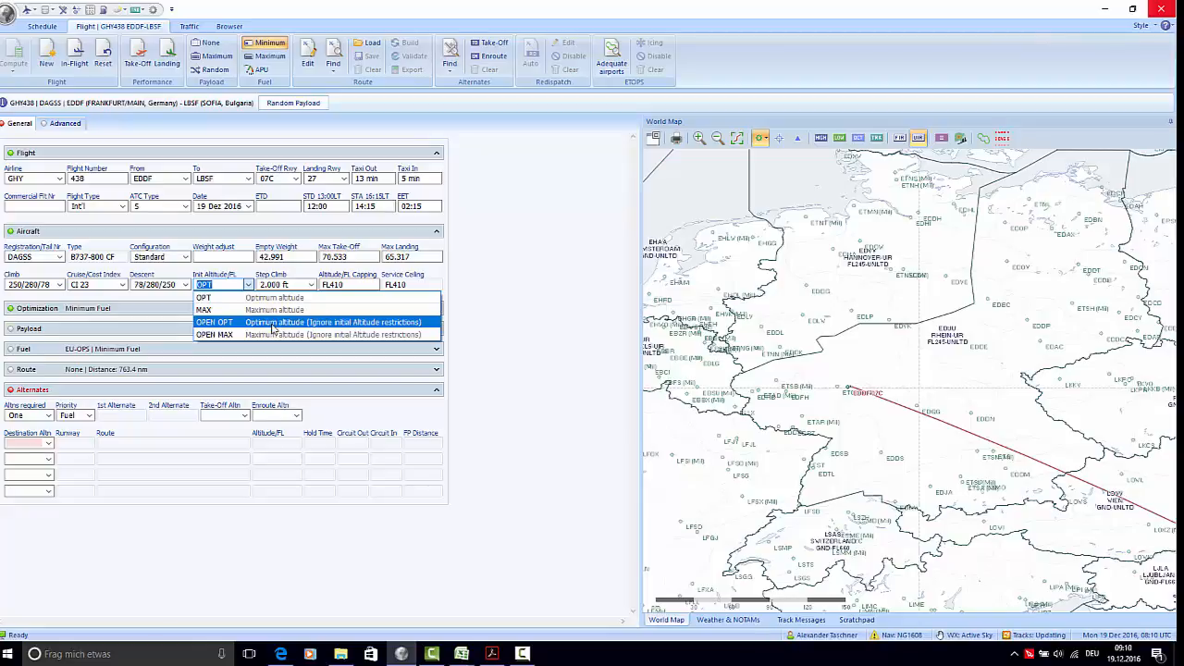
pyautogui.click(273, 324)
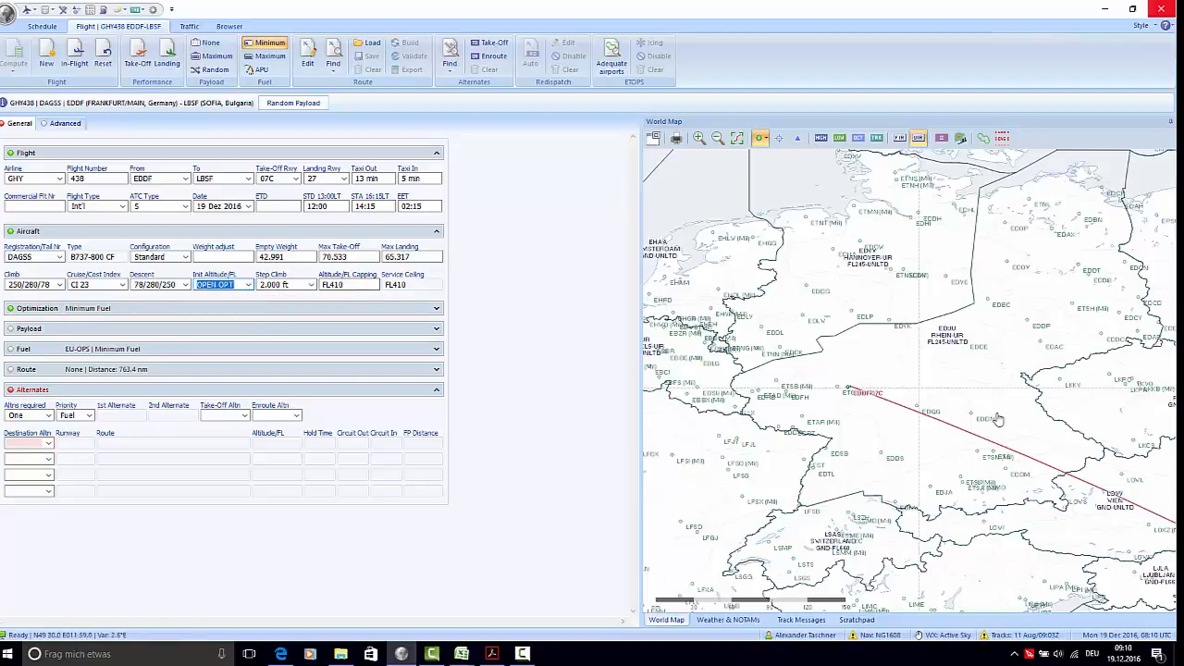
pyautogui.click(312, 285)
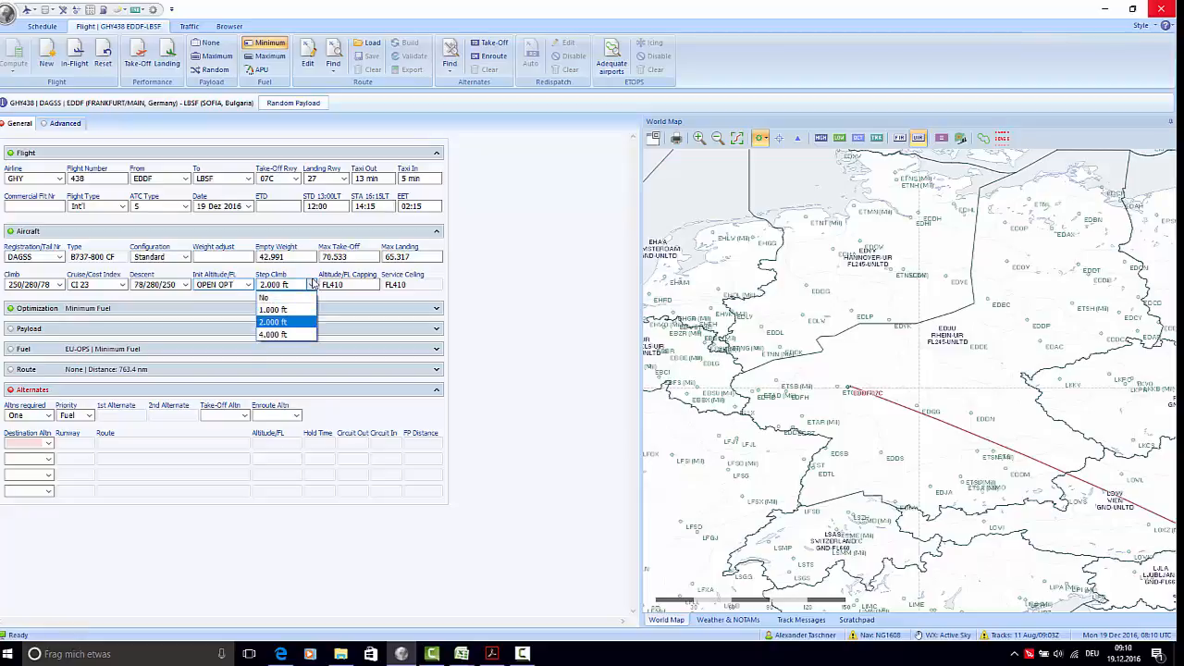
pyautogui.click(278, 297)
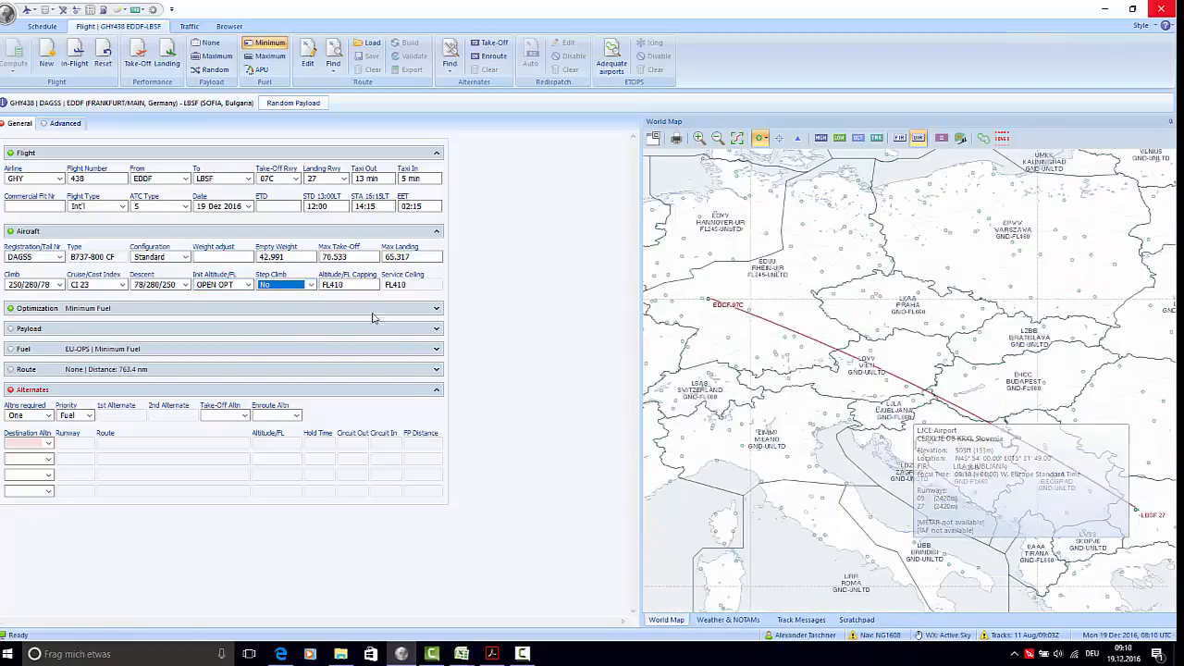
pyautogui.click(312, 285)
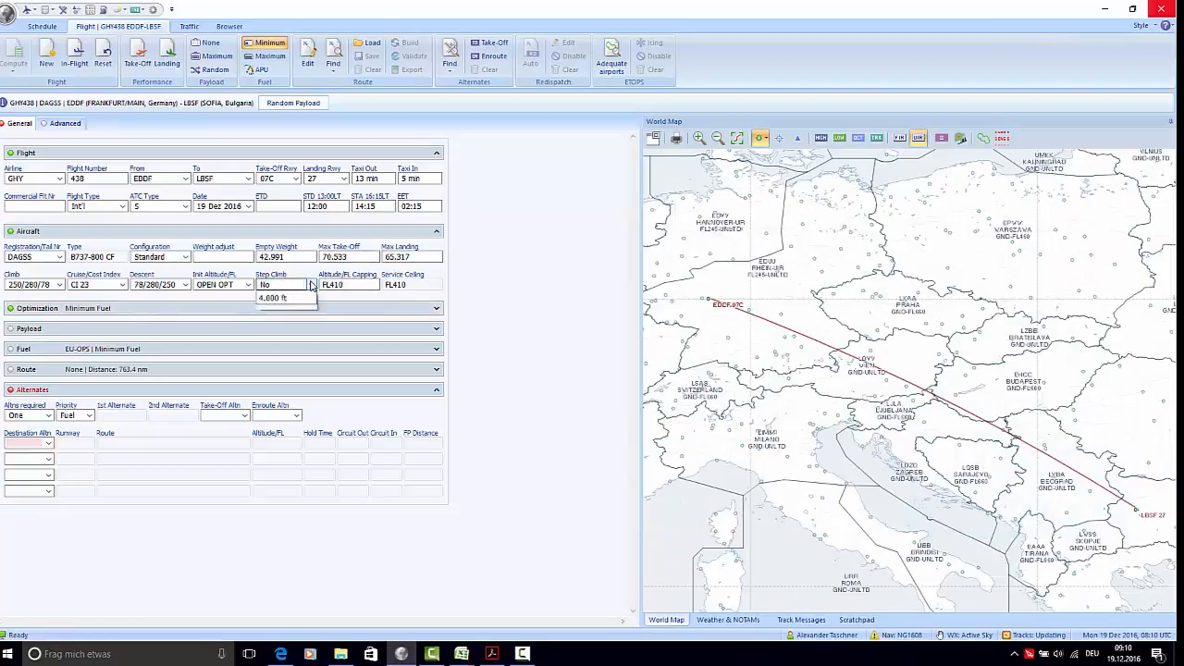
pyautogui.click(312, 286)
# - Check the Optimization settings, and collapse the Optimization, Aircraft and Flight sections
pyautogui.click(176, 310)
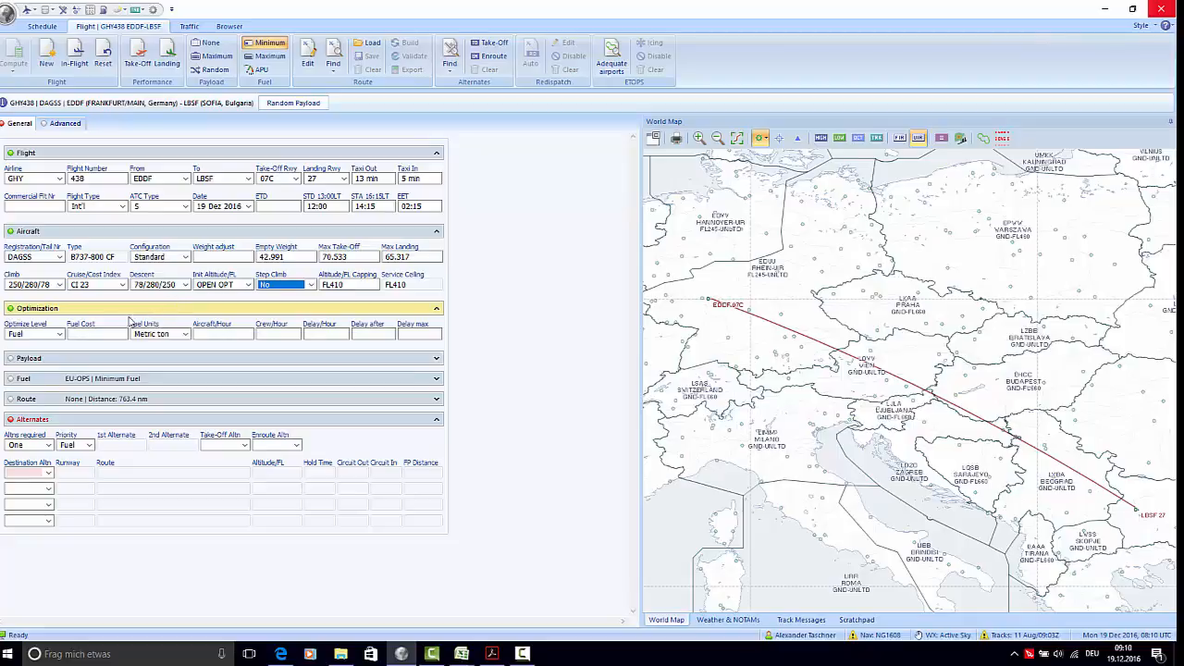
pyautogui.click(135, 309)
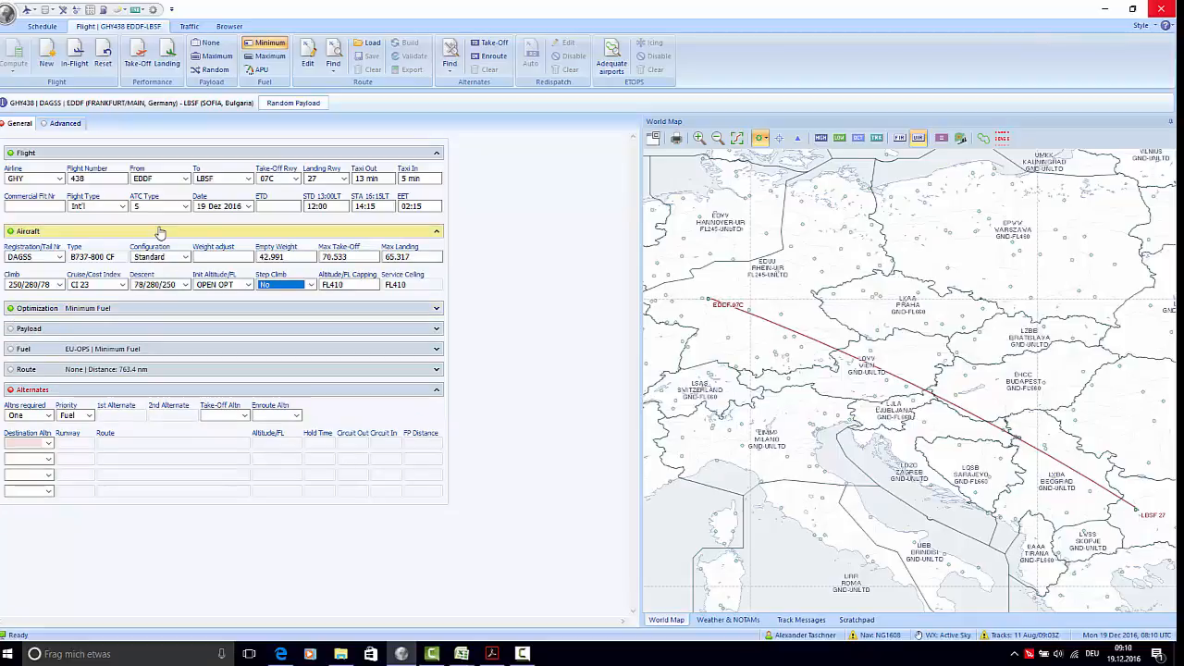
pyautogui.click(159, 231)
pyautogui.click(225, 153)
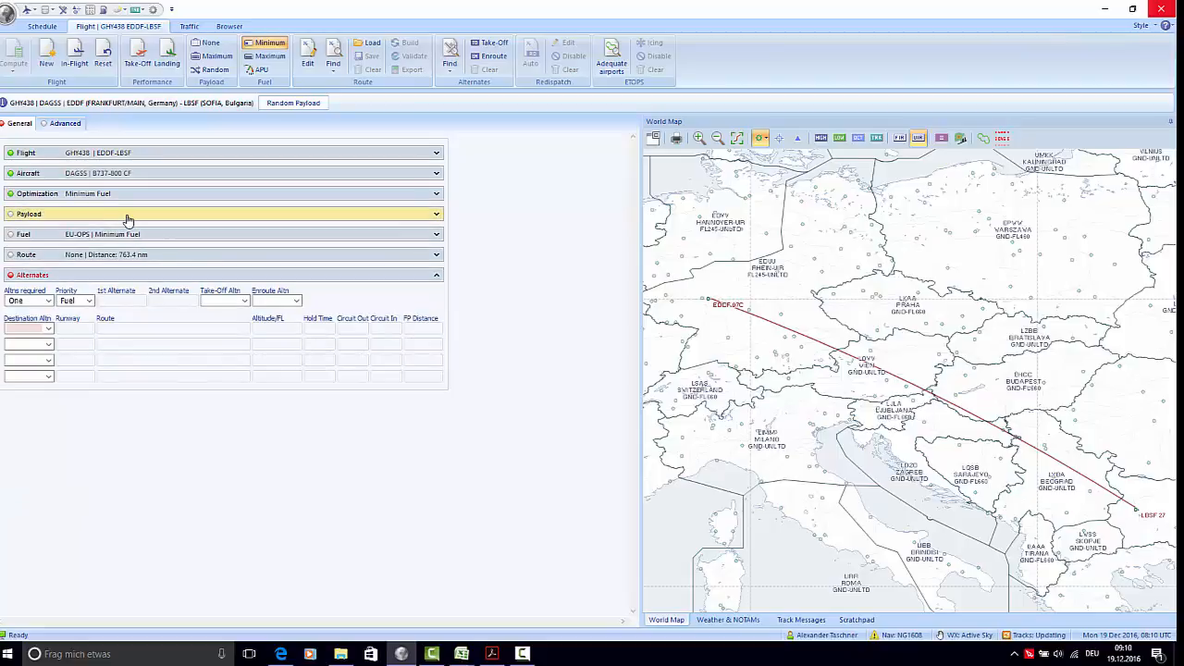
# - Generate a random payload for the flight and collapse the Payload section
pyautogui.click(128, 219)
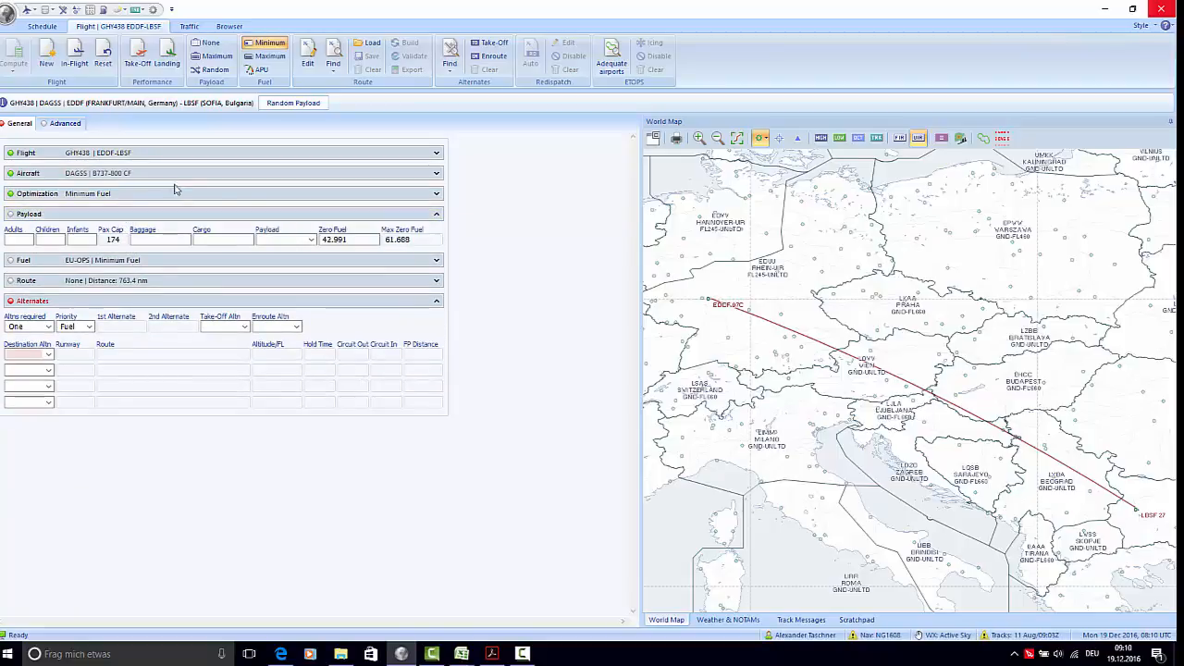
pyautogui.click(337, 240)
pyautogui.click(218, 73)
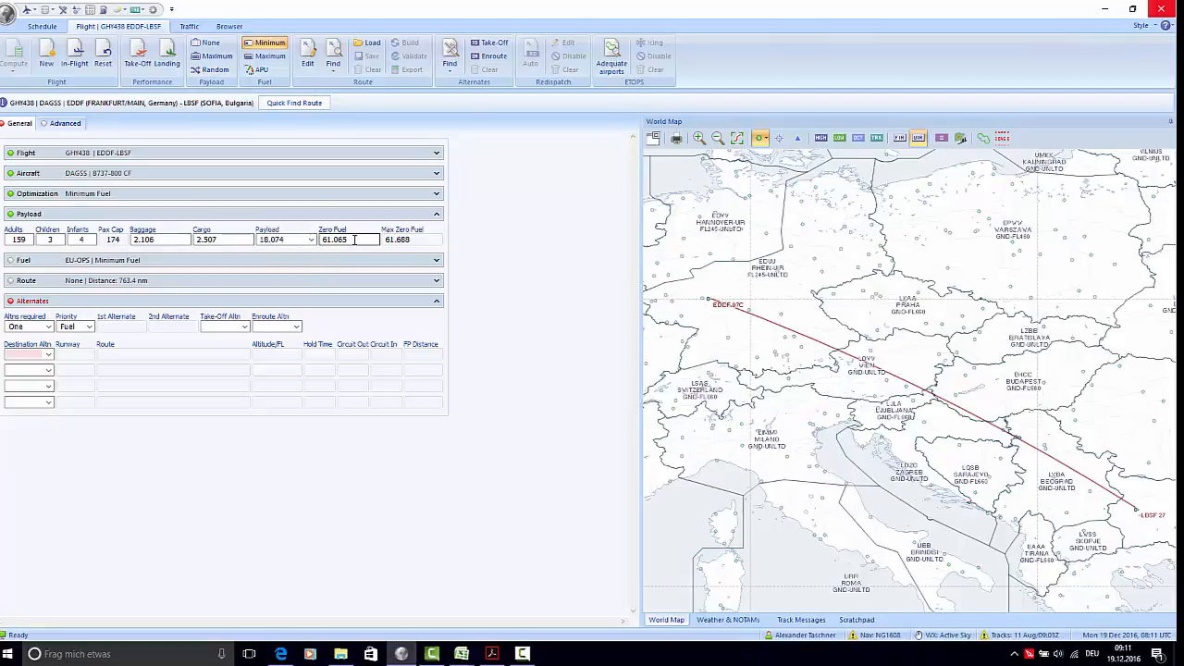
pyautogui.click(348, 212)
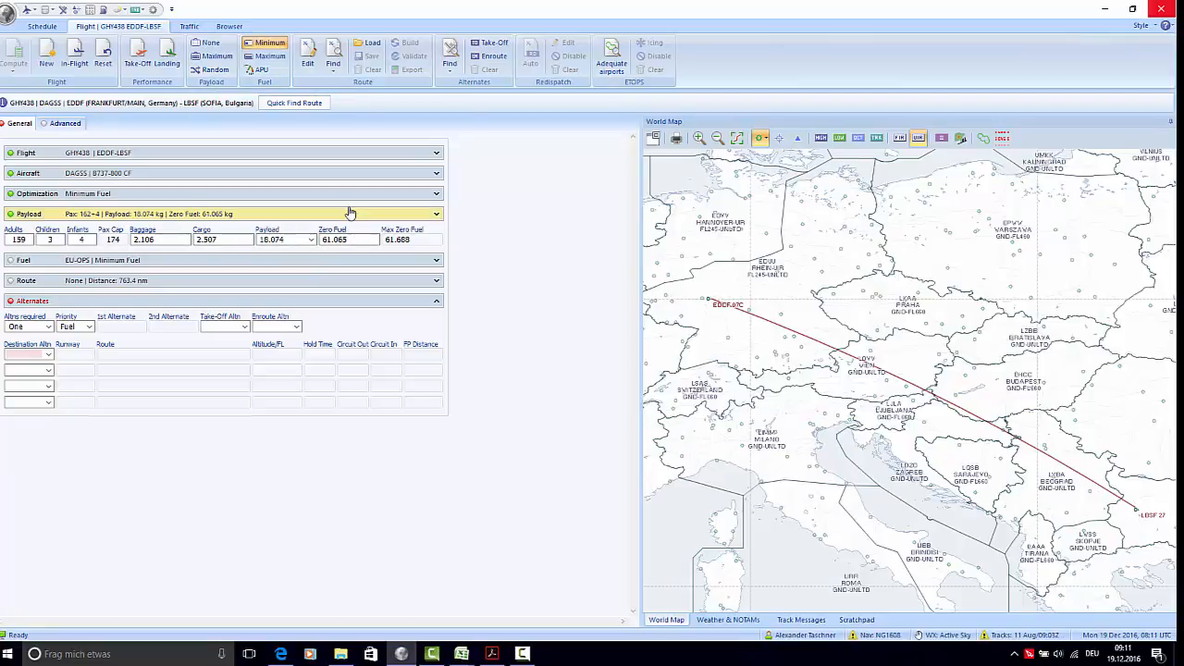
# - Keep the EU-OPS fuel policy and set the extra time to 20 minutes and the hold time to 15 minutes
pyautogui.click(164, 234)
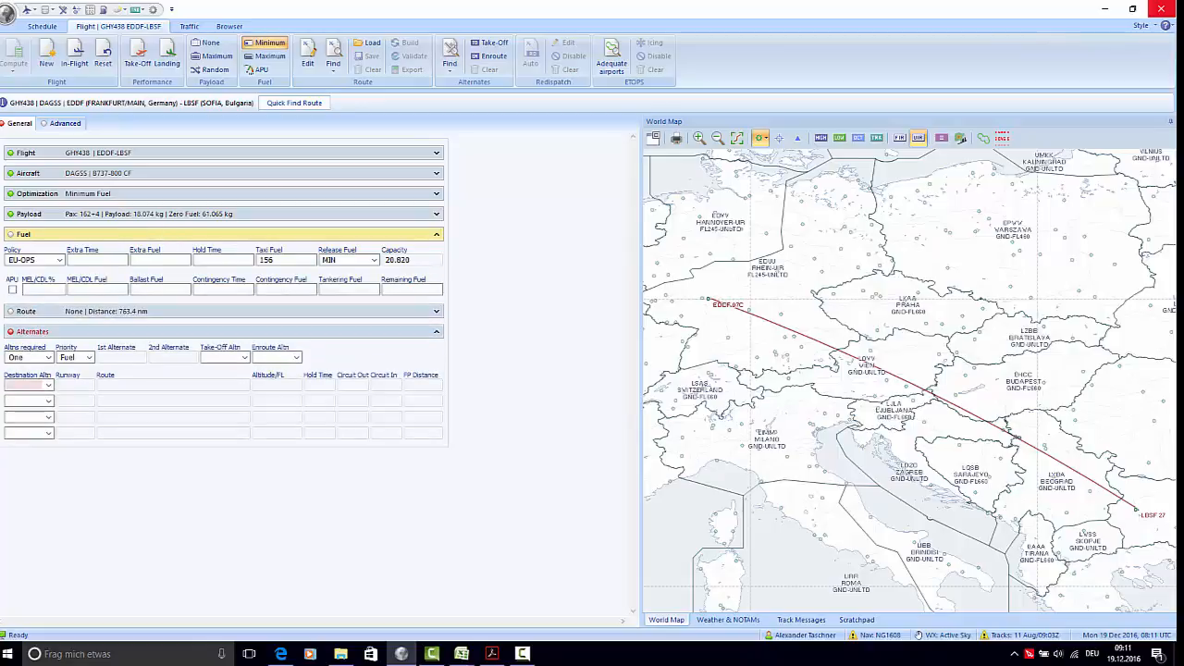
pyautogui.click(60, 260)
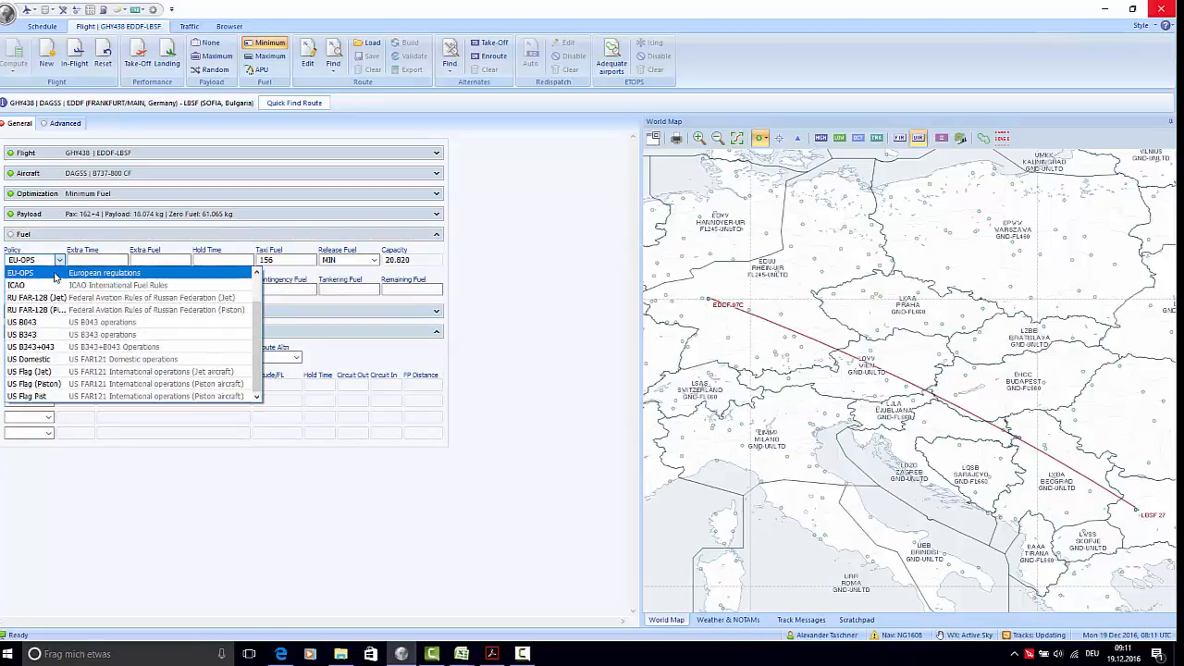
pyautogui.click(55, 274)
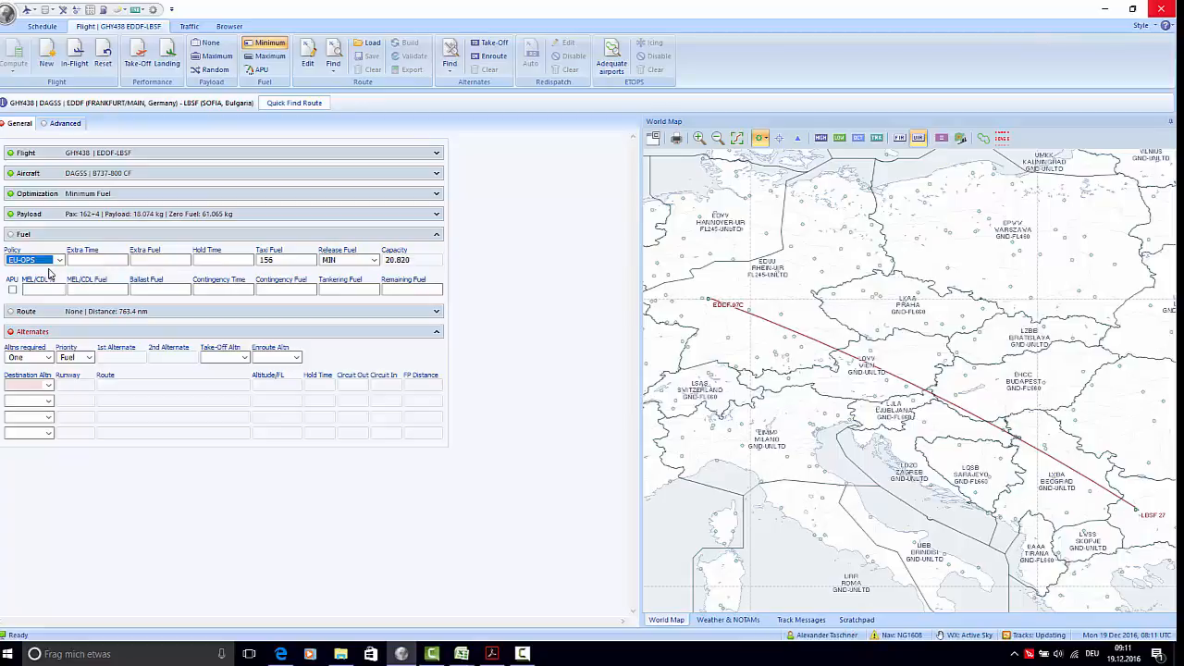
pyautogui.click(107, 261)
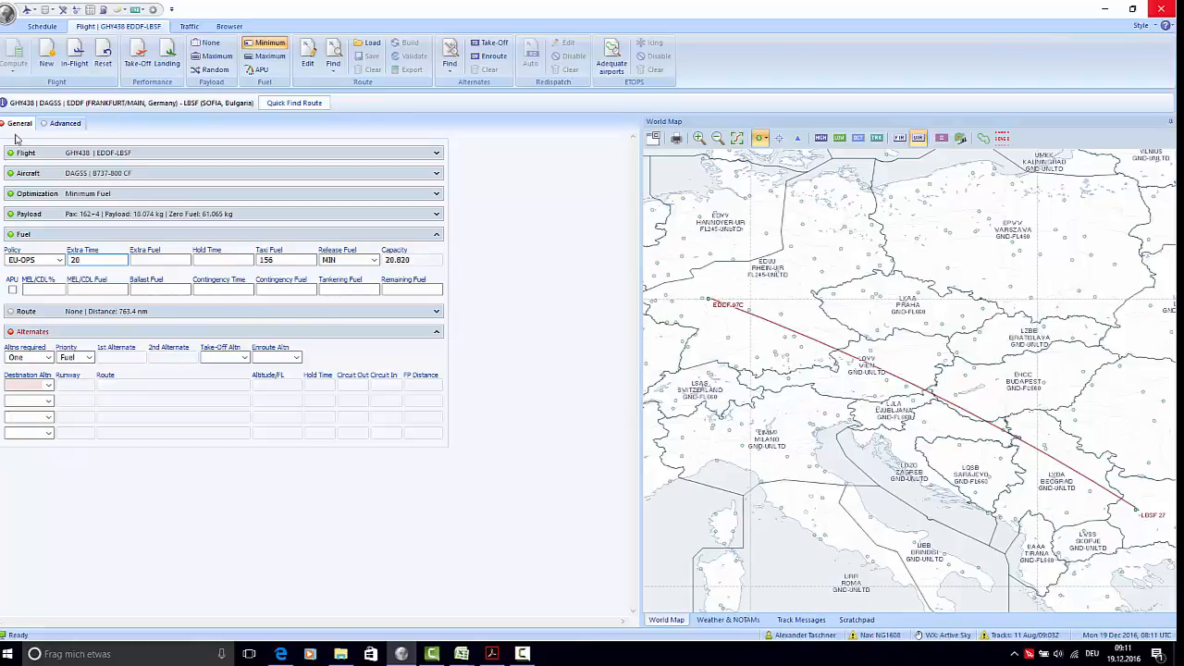
pyautogui.click(153, 259)
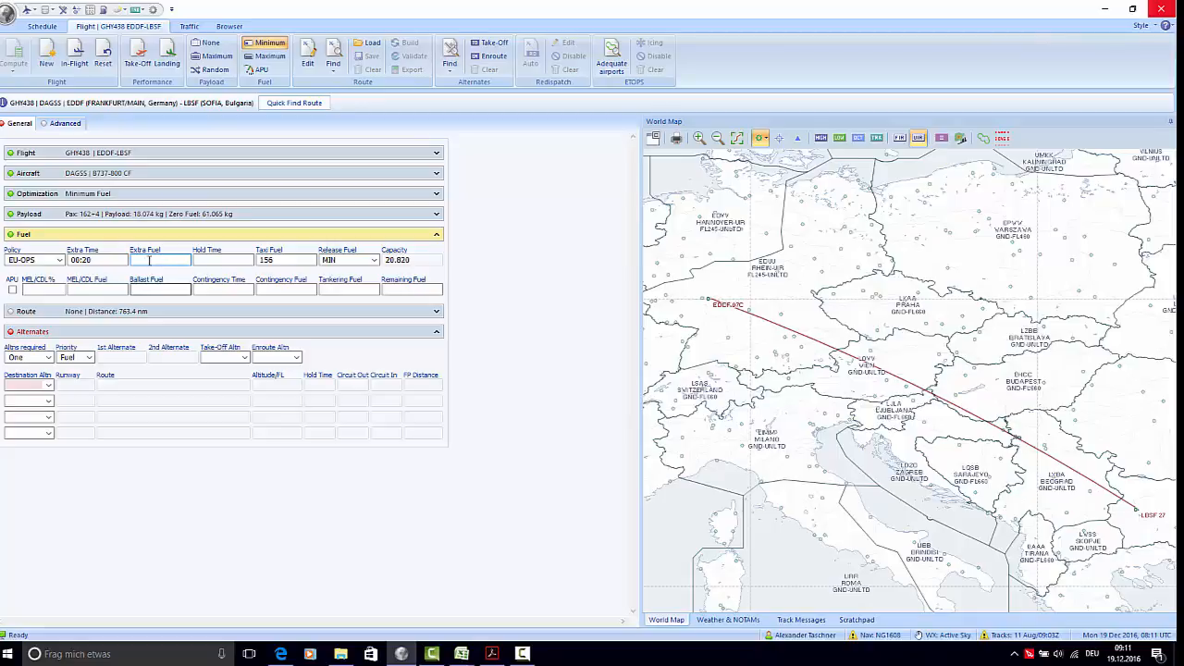
pyautogui.click(245, 260)
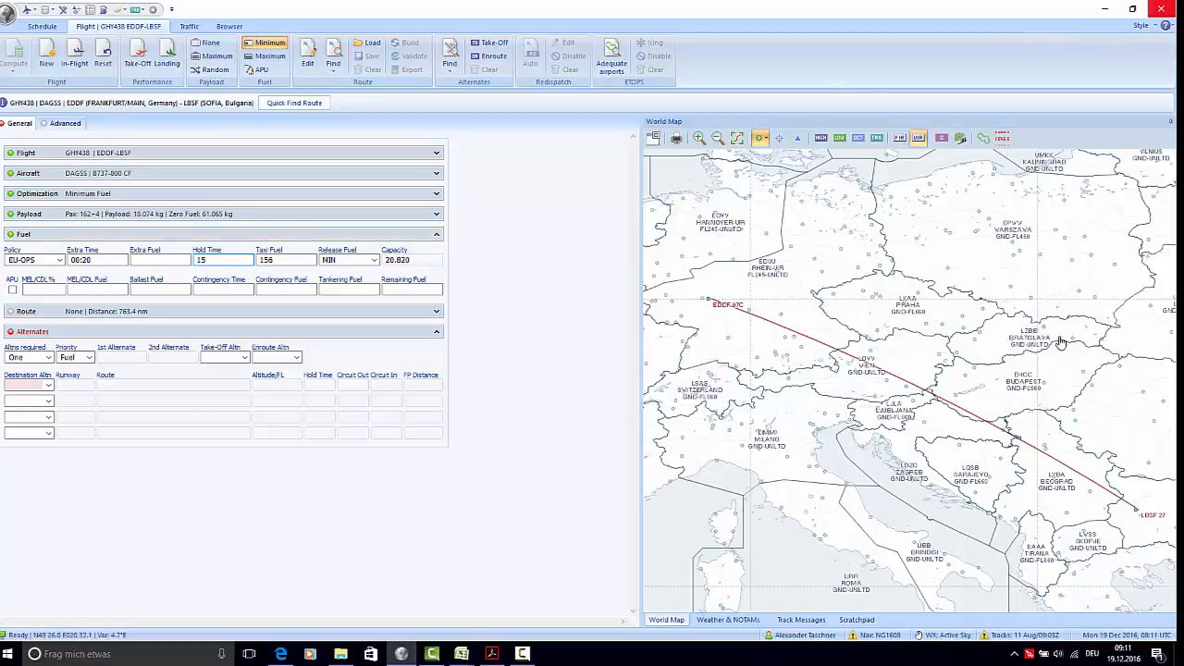
pyautogui.moveTo(1094, 471); pyautogui.dragTo(1062, 439)
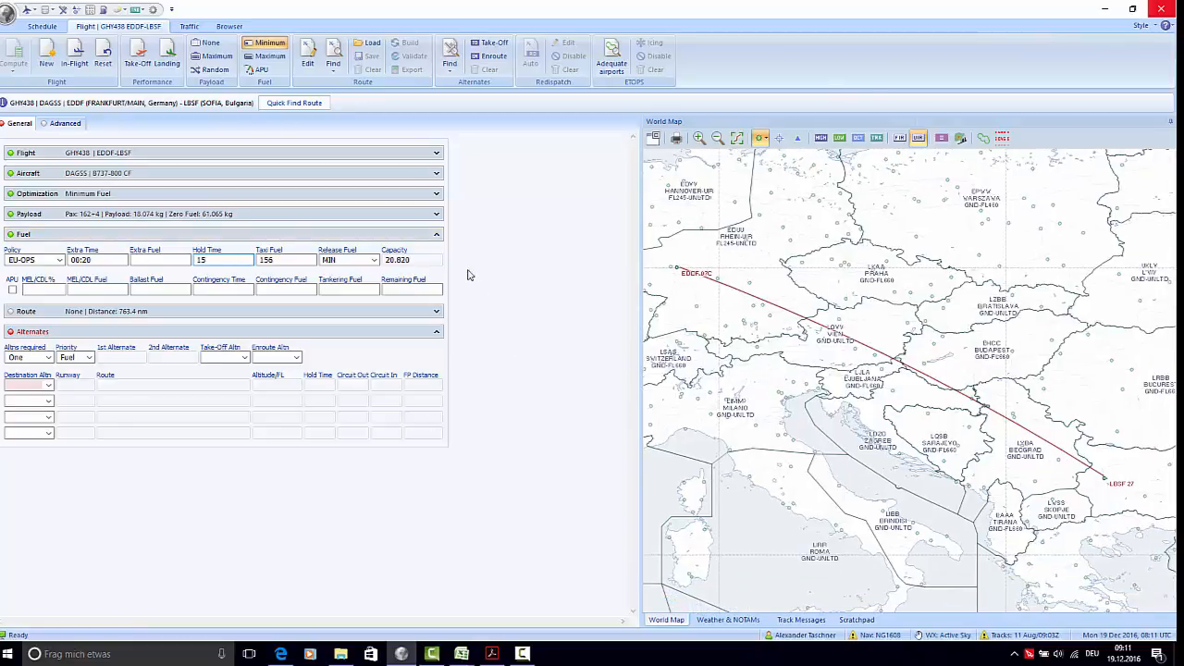
pyautogui.click(436, 234)
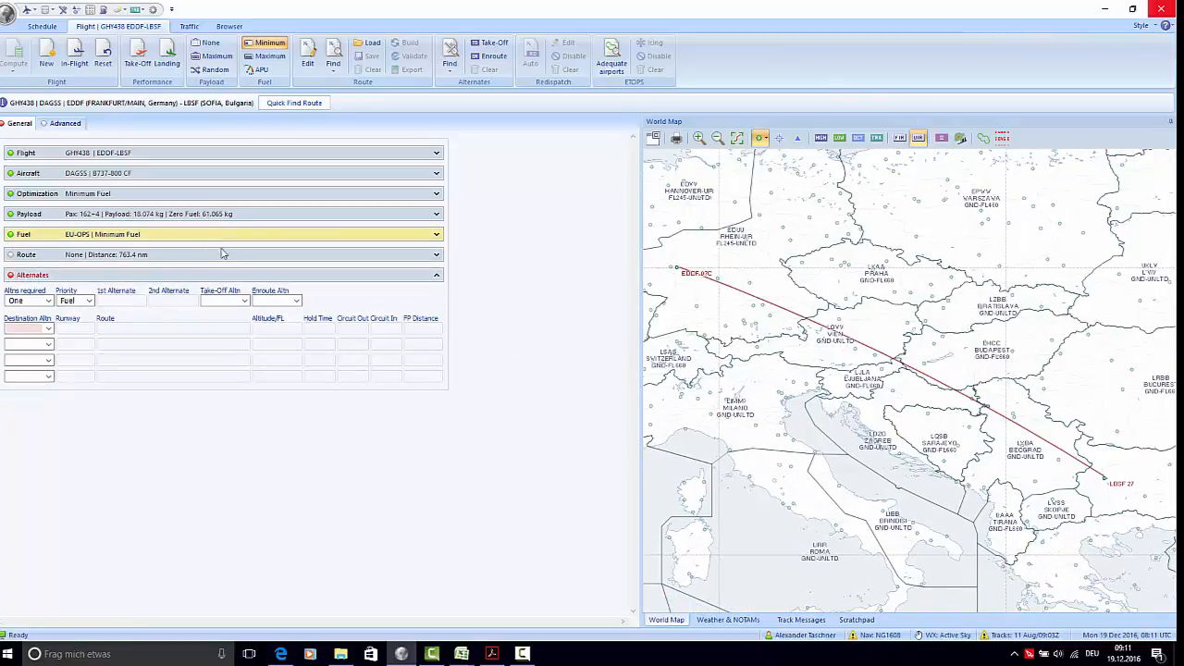
# - Reopen the Fuel section and set the contingency time to 00:45, leaving APU off and the contingency and tankering fuel blank
pyautogui.click(222, 238)
pyautogui.doubleClick(288, 260)
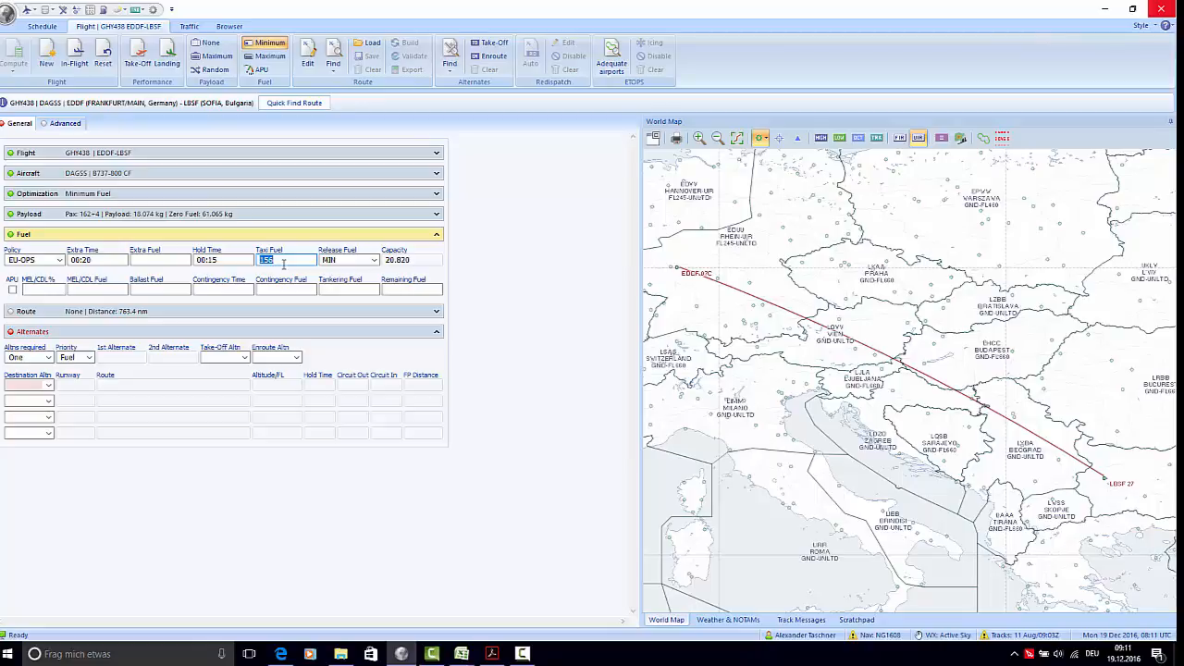
pyautogui.click(12, 290)
pyautogui.click(12, 289)
pyautogui.click(219, 289)
pyautogui.click(312, 290)
pyautogui.click(342, 292)
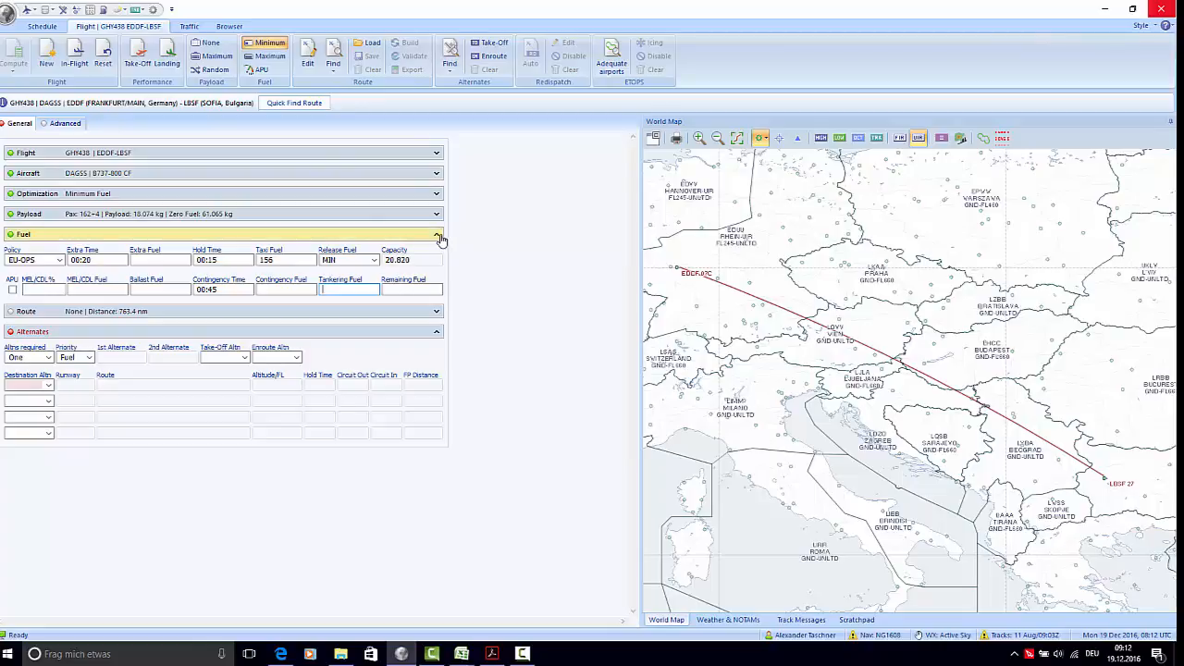
# - Leave the remaining fuel blank, collapse the Fuel section and open the Route section, keeping its route selection at (None)
pyautogui.click(431, 290)
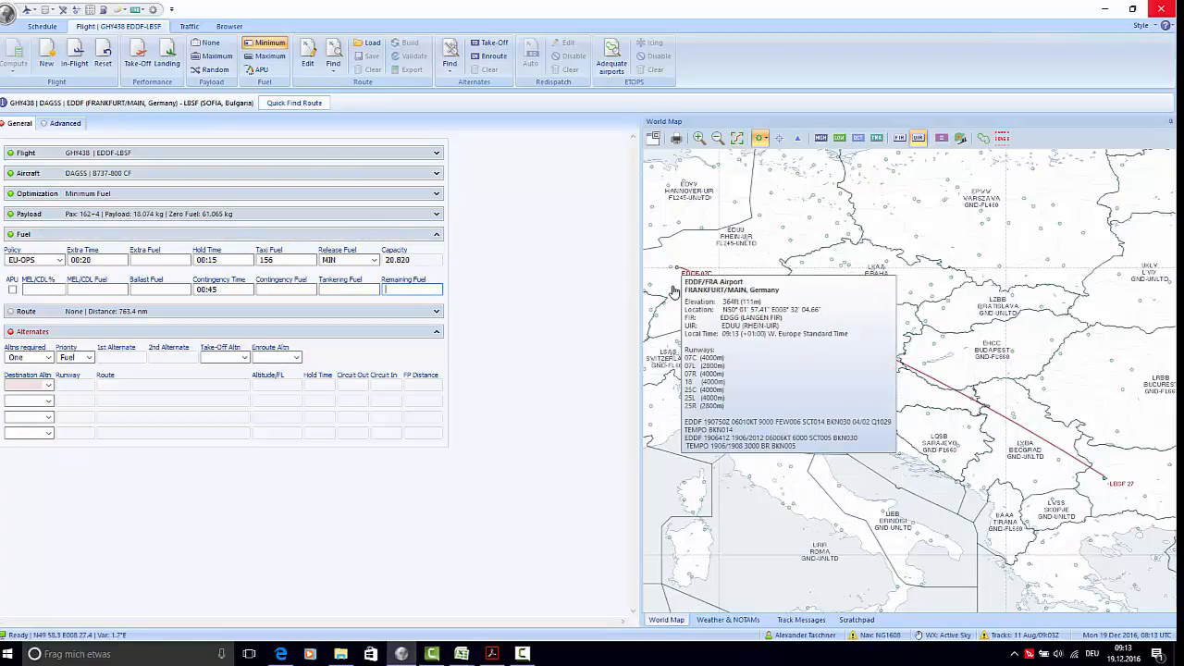
pyautogui.click(404, 238)
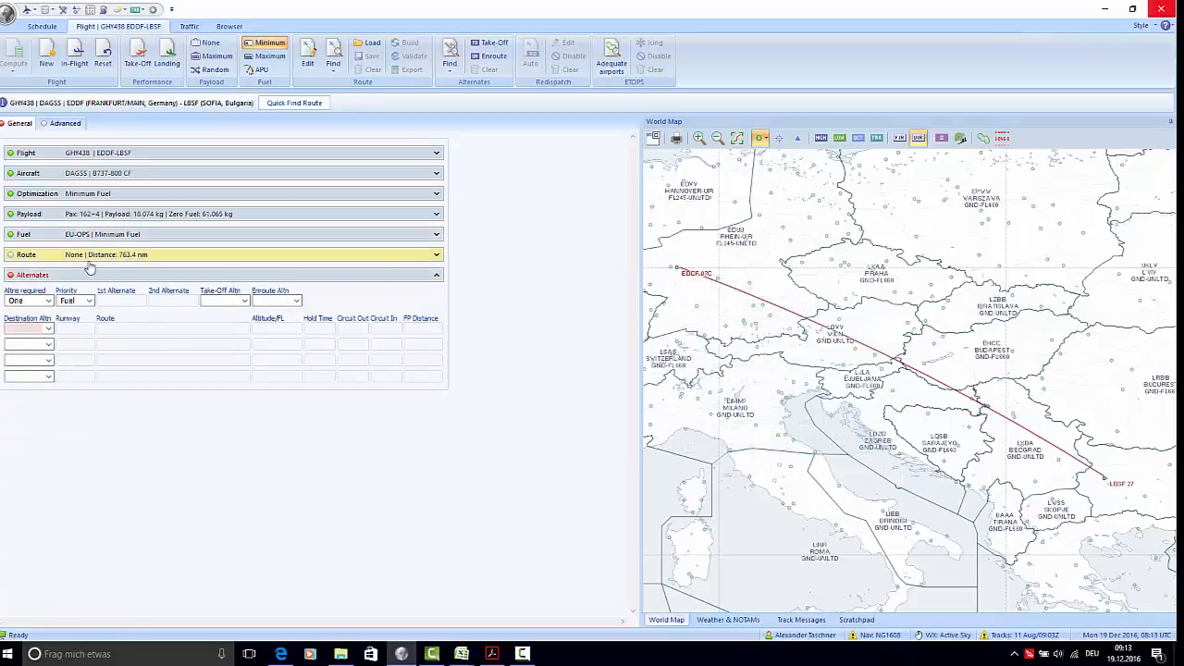
pyautogui.click(91, 256)
pyautogui.click(109, 281)
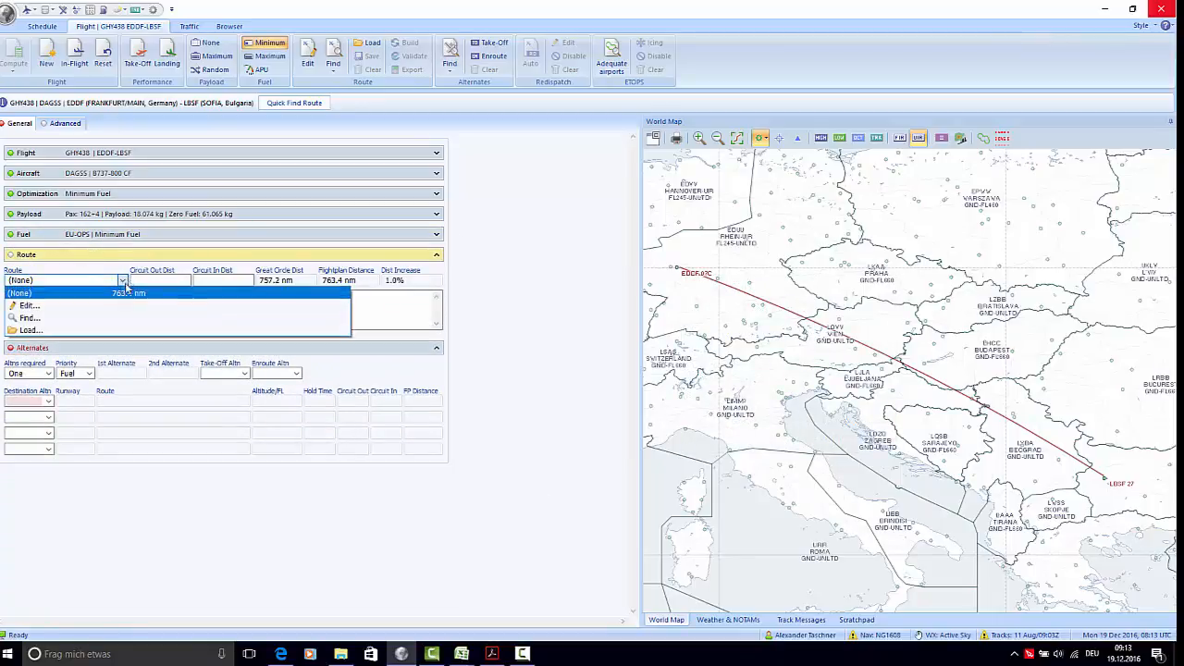
pyautogui.click(361, 463)
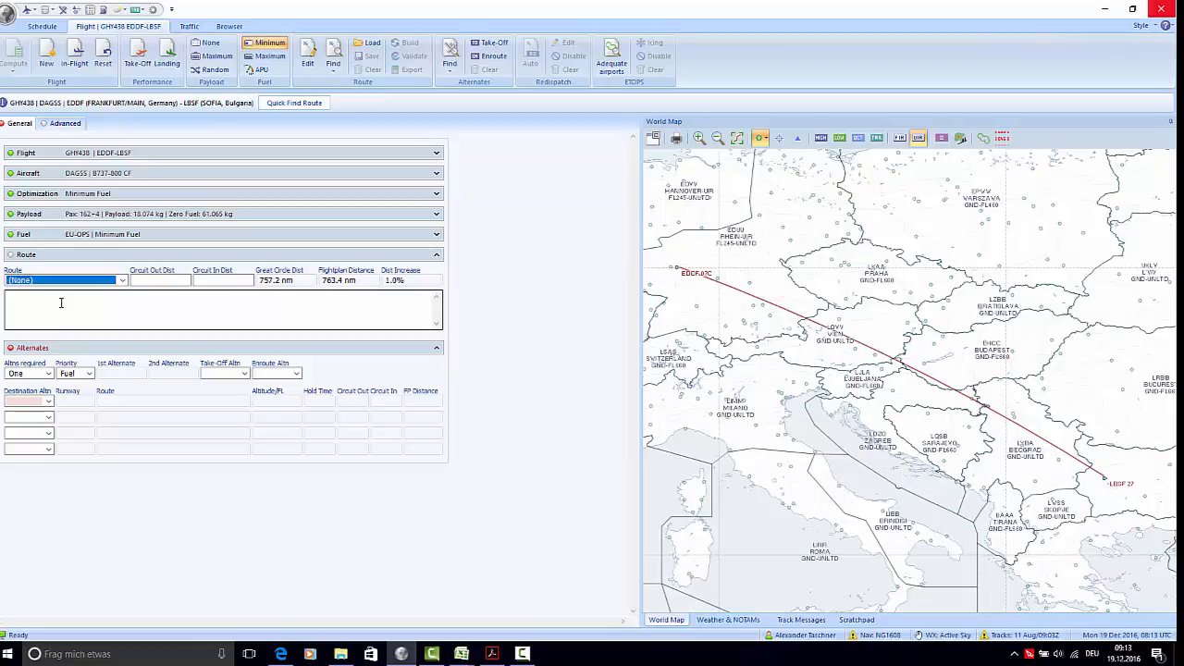
pyautogui.click(124, 320)
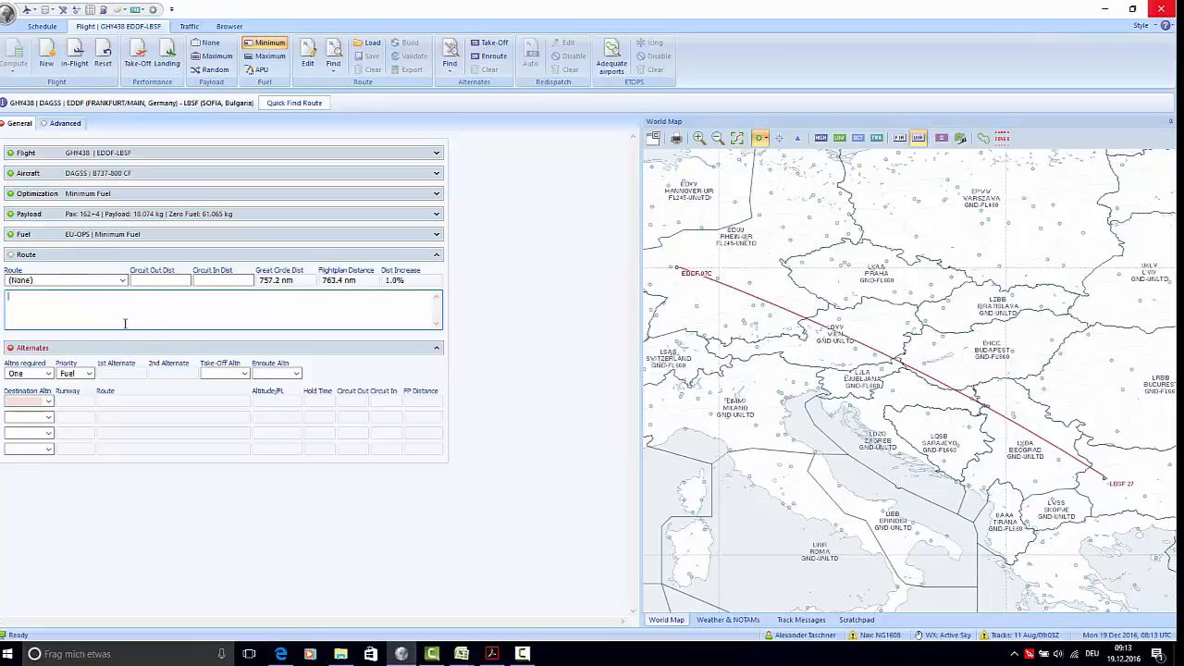
# - Find the shortest EDDF–LBSF route using upper airspace airways only, and collapse the Route section
pyautogui.click(343, 60)
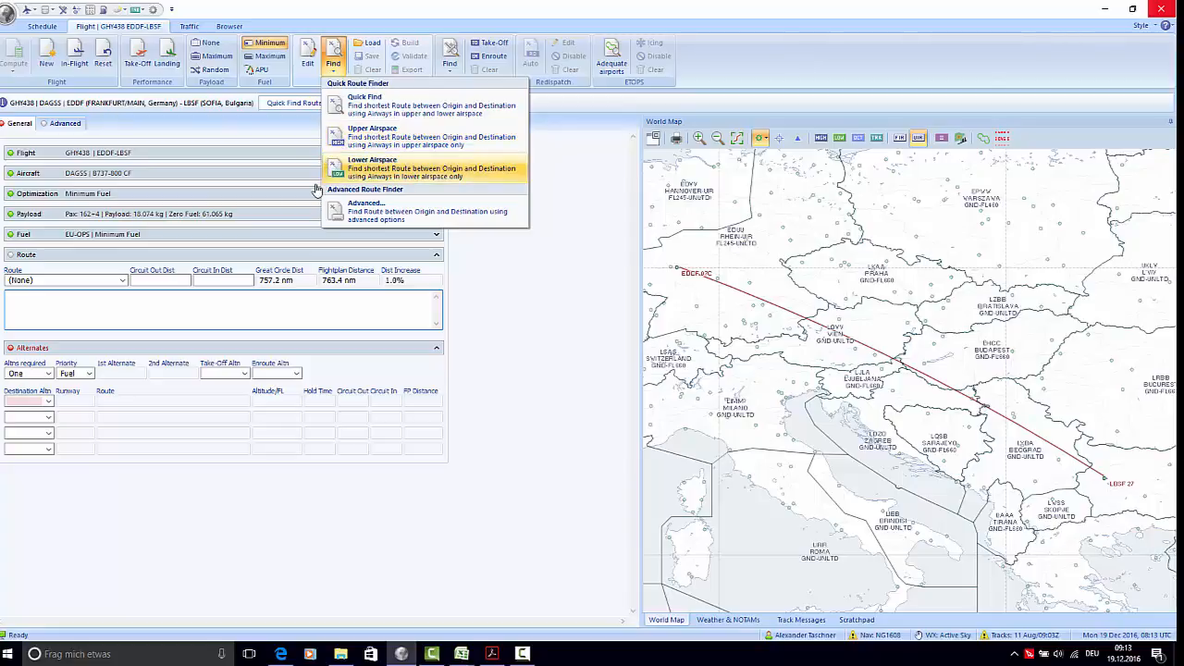
pyautogui.click(358, 520)
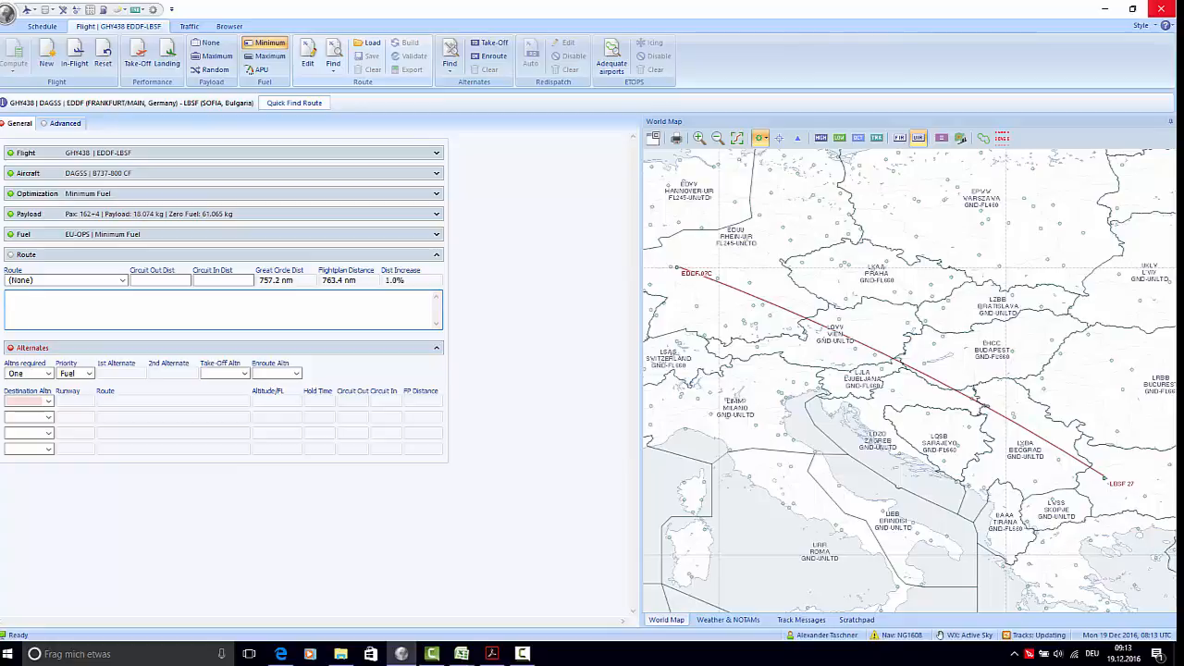
pyautogui.click(282, 654)
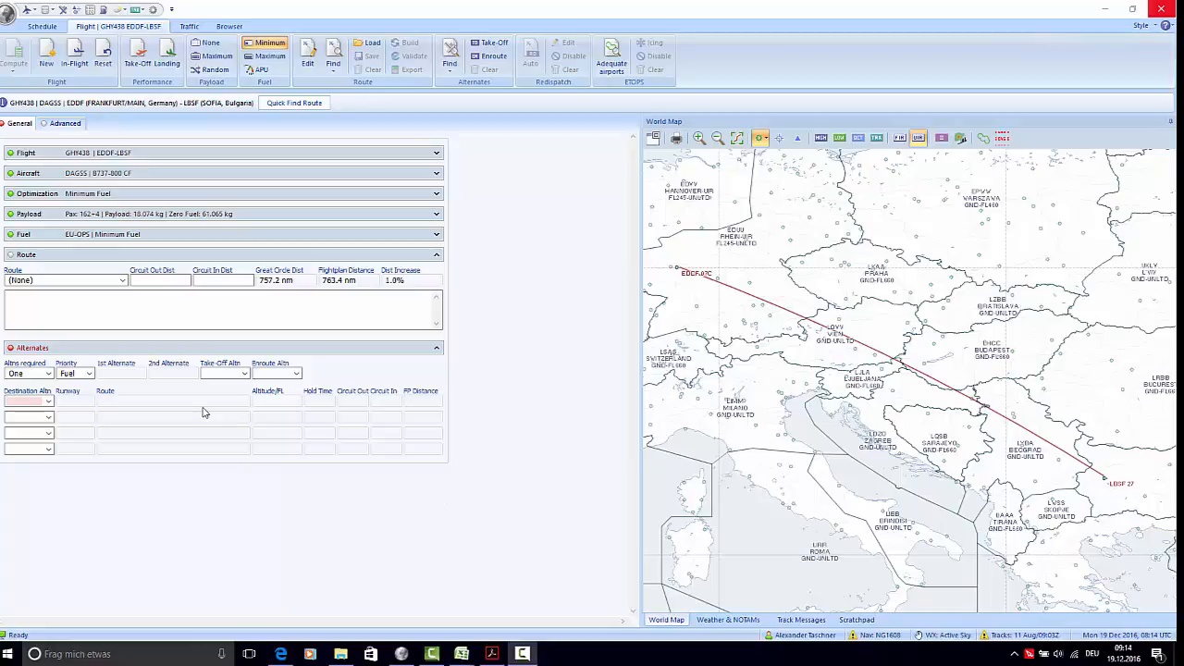
pyautogui.click(337, 70)
pyautogui.click(347, 136)
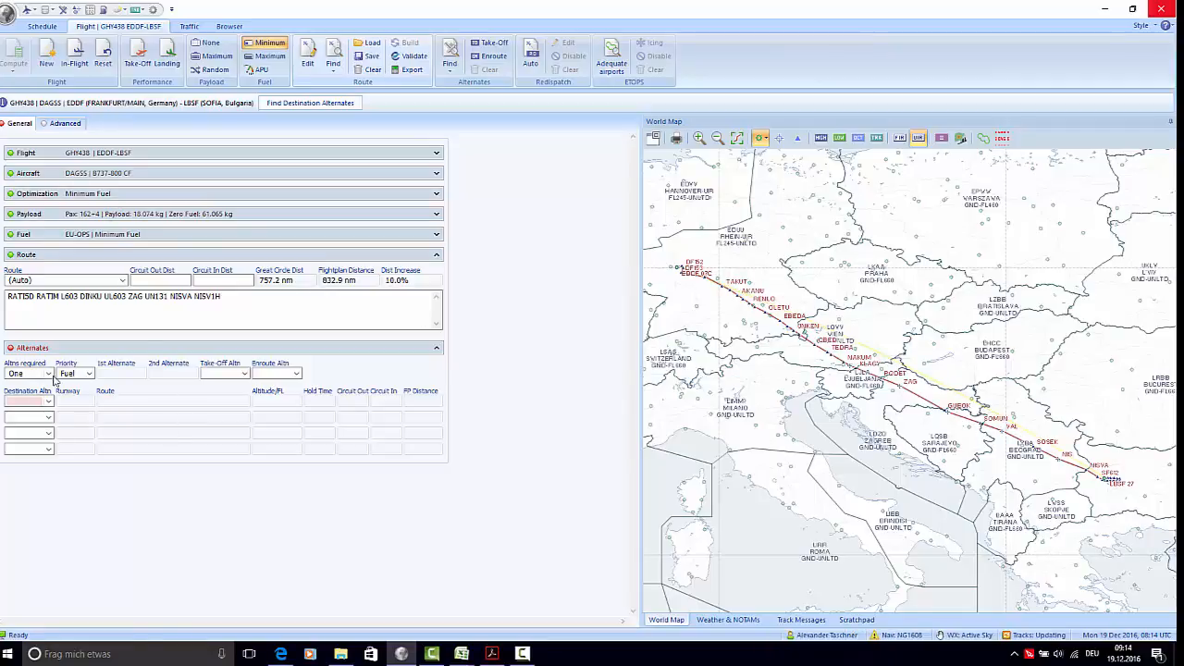
pyautogui.click(98, 260)
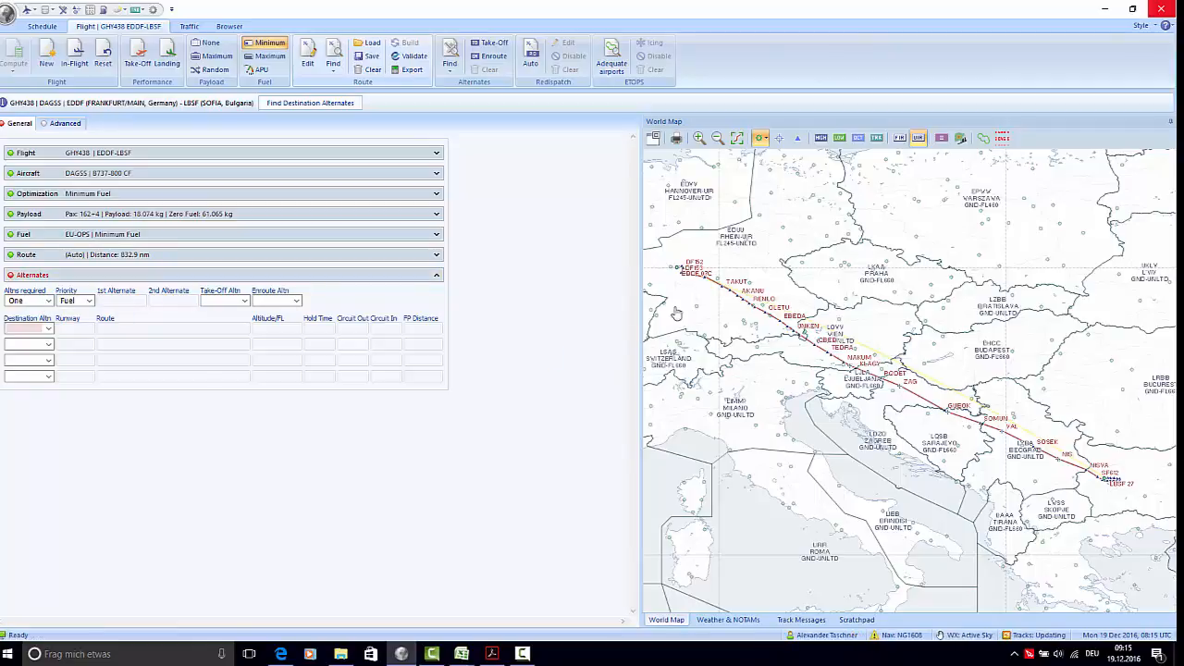
# - Set the take-off alternate to EDFH (Frankfurt-Hahn), chosen from the civil airports near EDDF in the airport lookup
pyautogui.moveTo(725, 313); pyautogui.dragTo(780, 422)
pyautogui.scroll(5, 767, 405)
pyautogui.moveTo(945, 368); pyautogui.dragTo(840, 401)
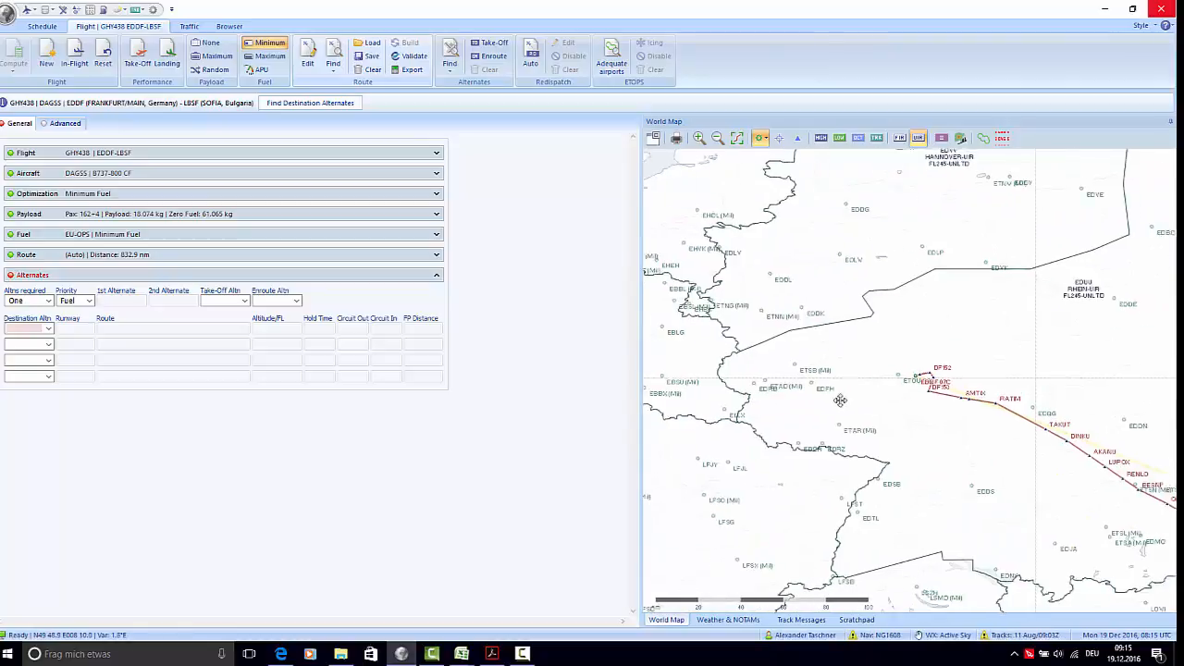
pyautogui.click(244, 301)
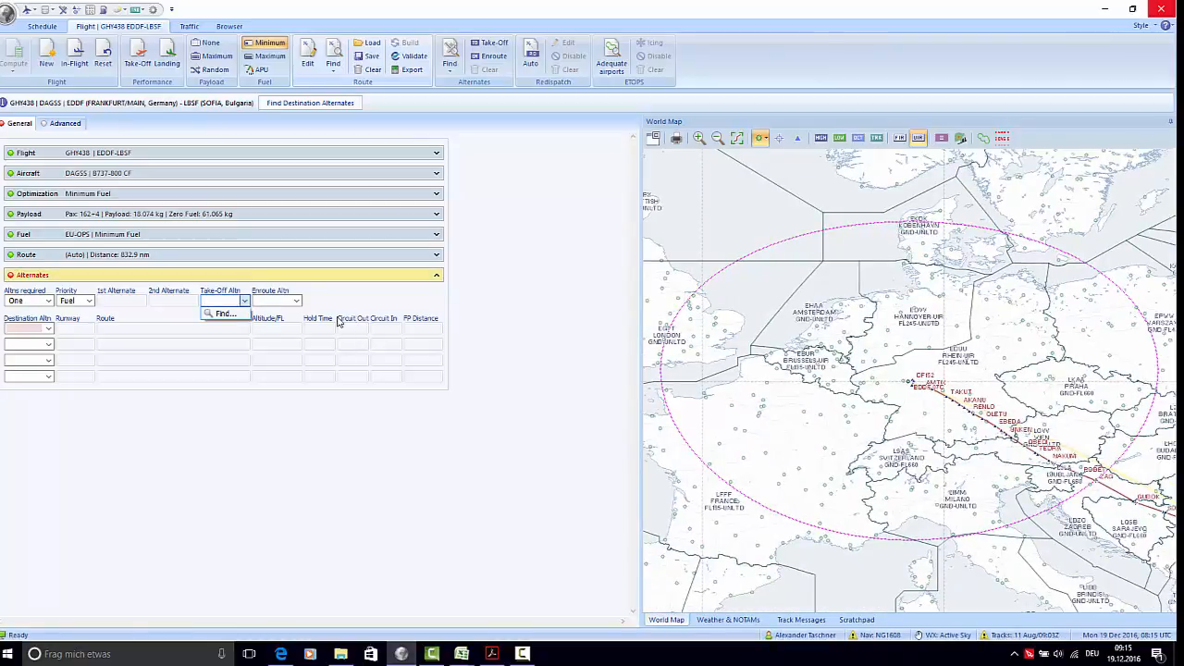
pyautogui.click(225, 314)
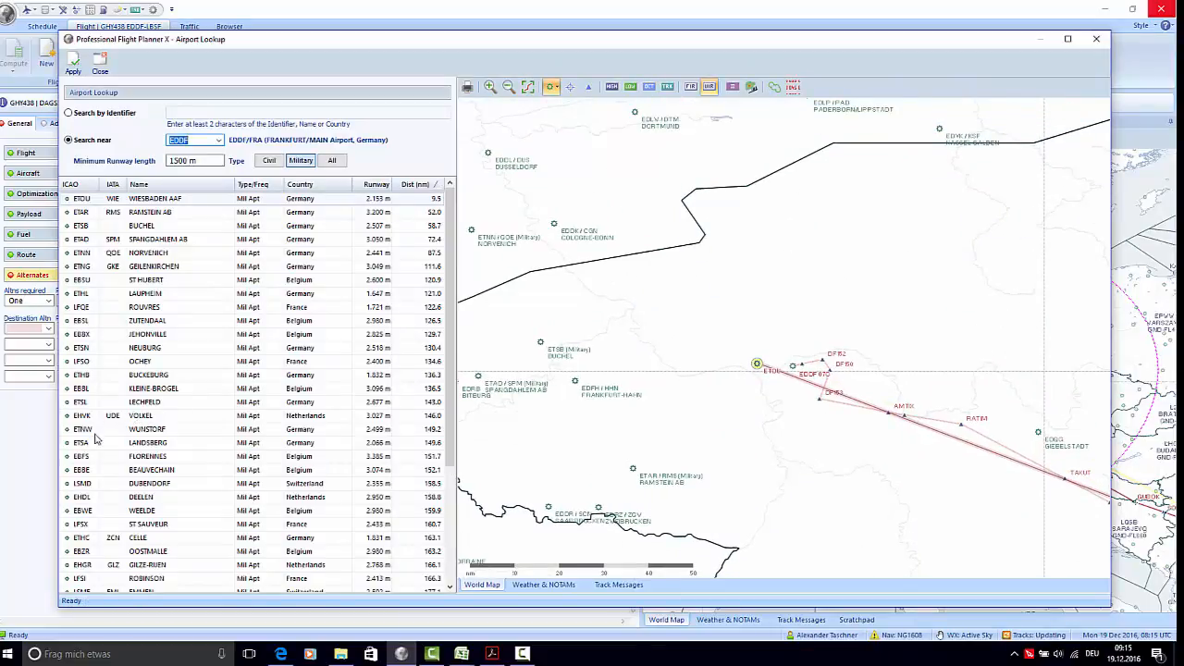
pyautogui.scroll(-3, 183, 514)
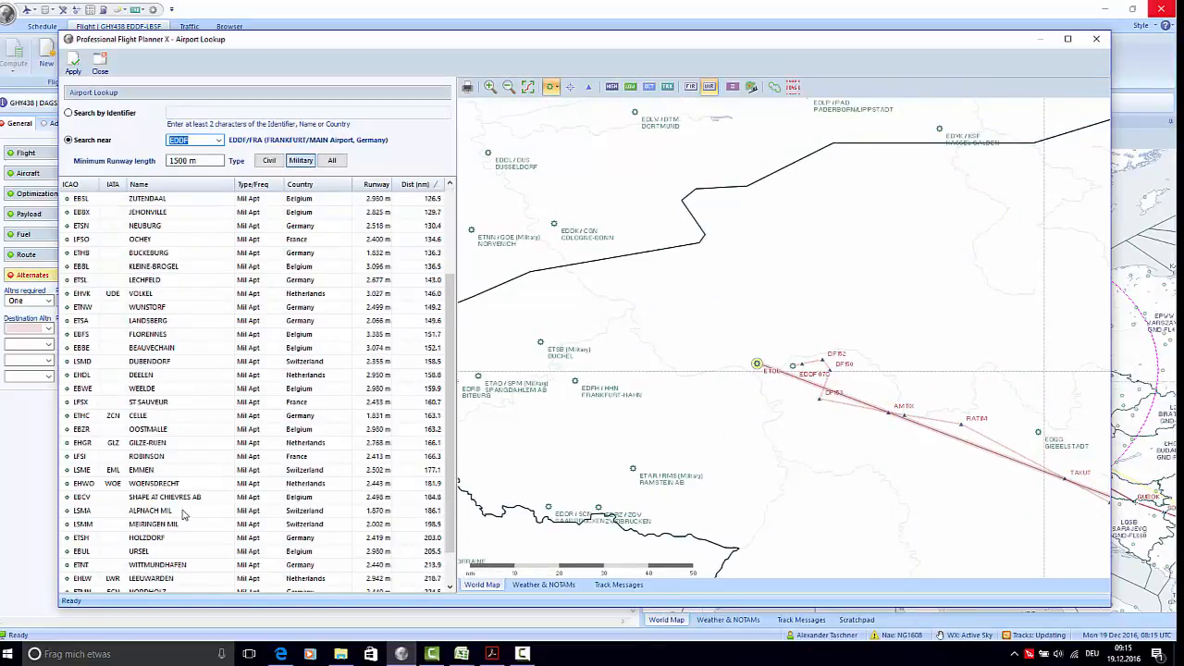
pyautogui.scroll(2, 175, 515)
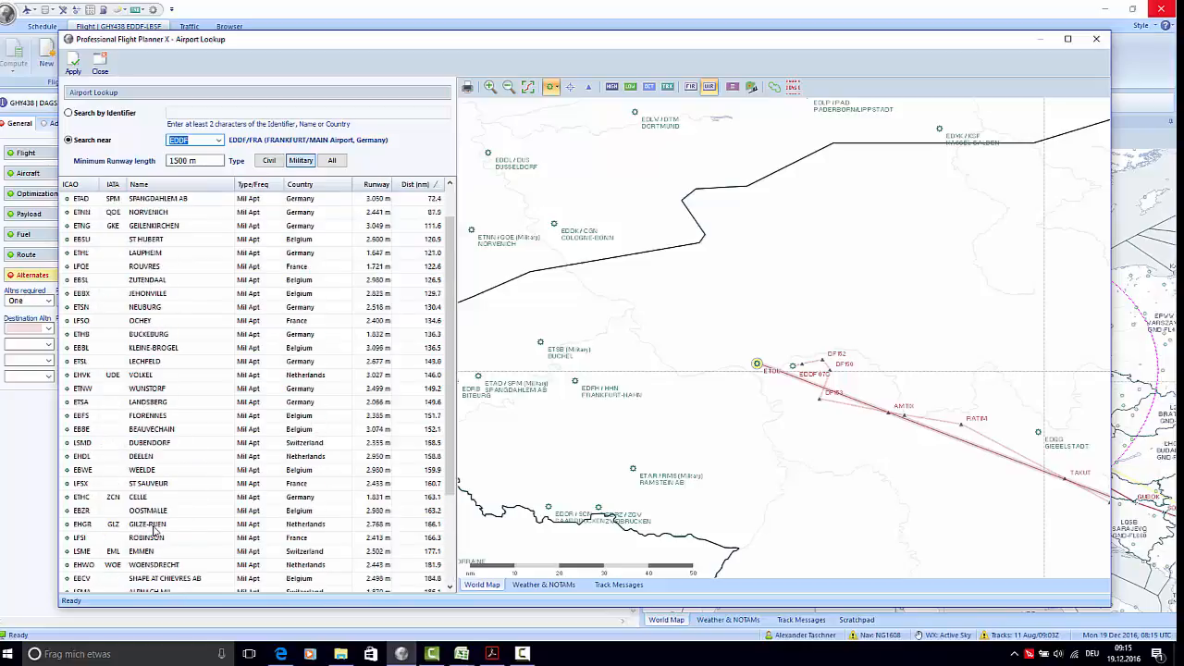
pyautogui.scroll(1, 155, 529)
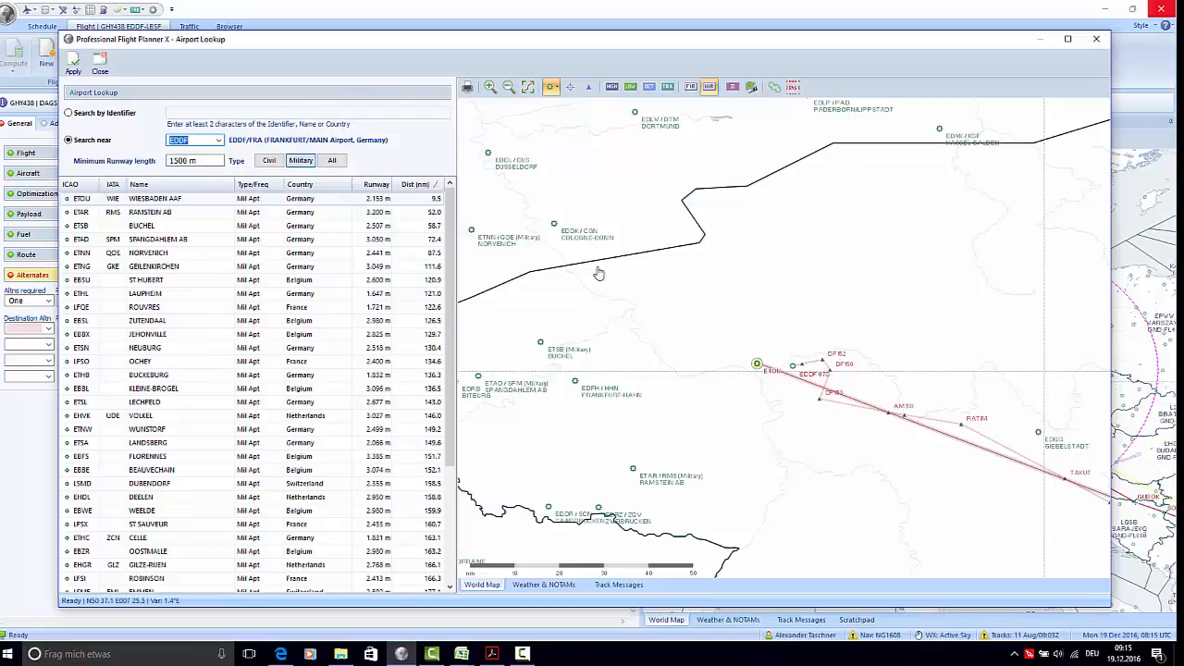
pyautogui.click(279, 160)
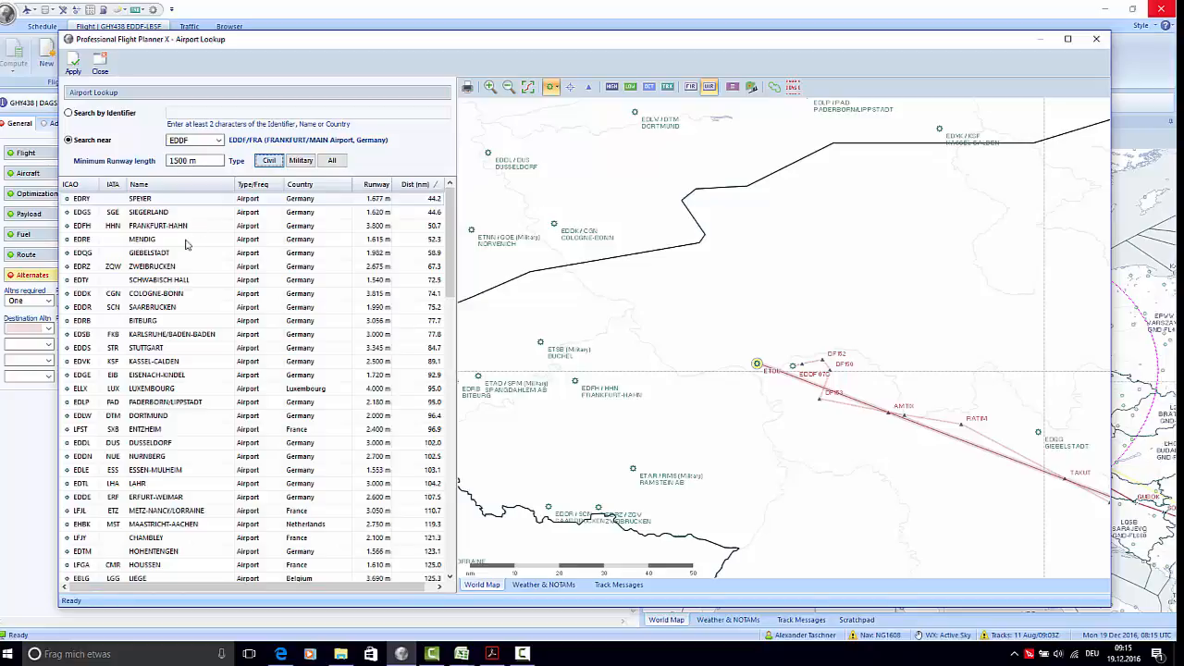
pyautogui.click(181, 230)
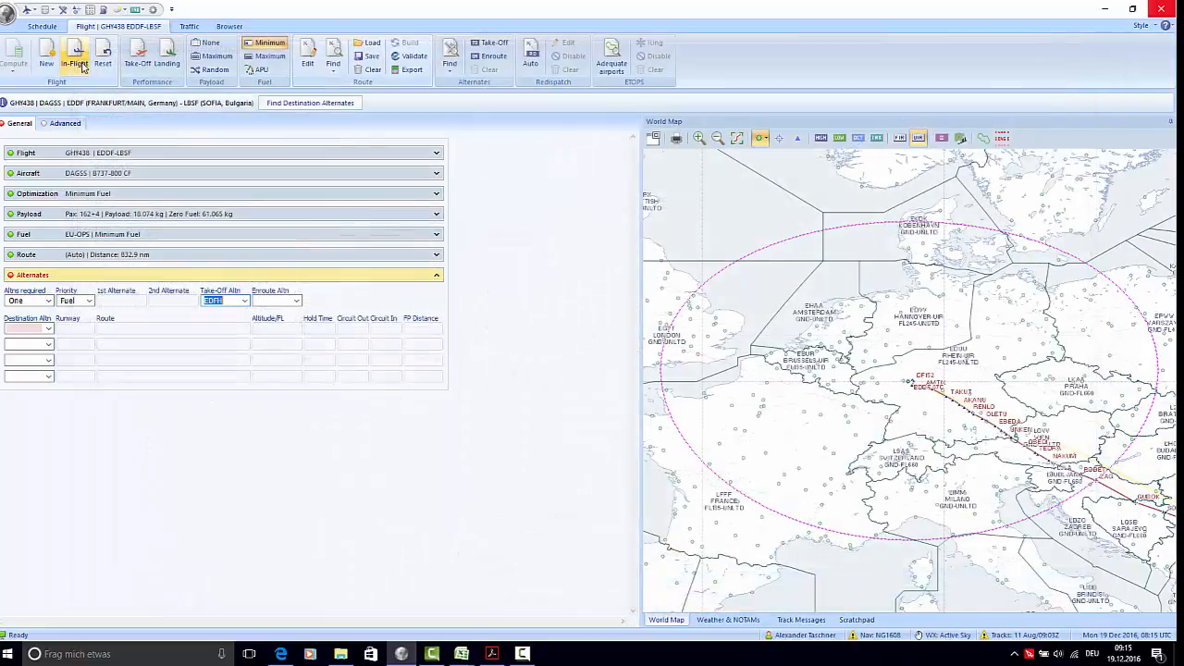
pyautogui.click(73, 63)
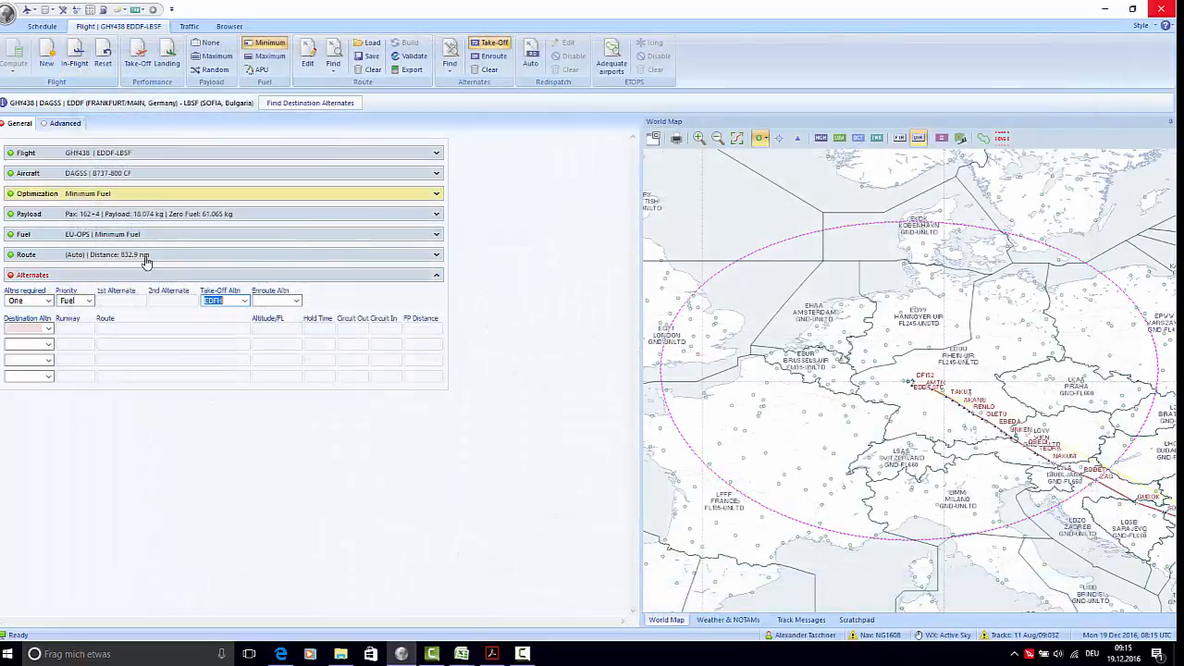
# - Look up civil airports near LBSF as candidates for the en-route alternate
pyautogui.click(298, 303)
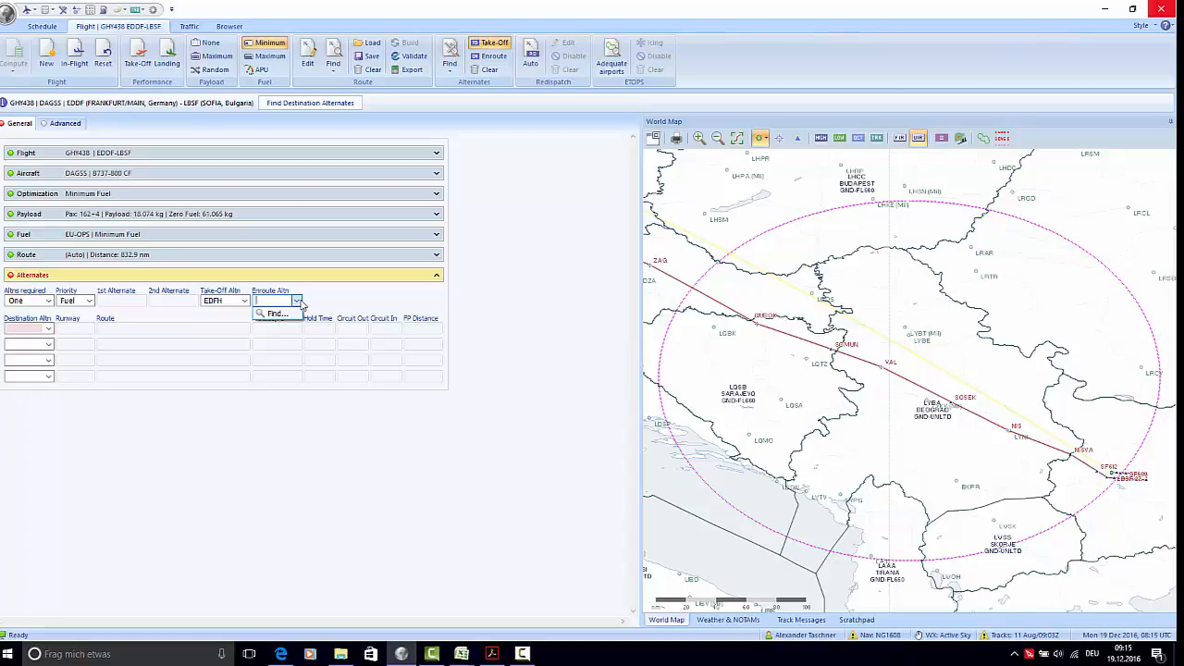
pyautogui.click(295, 315)
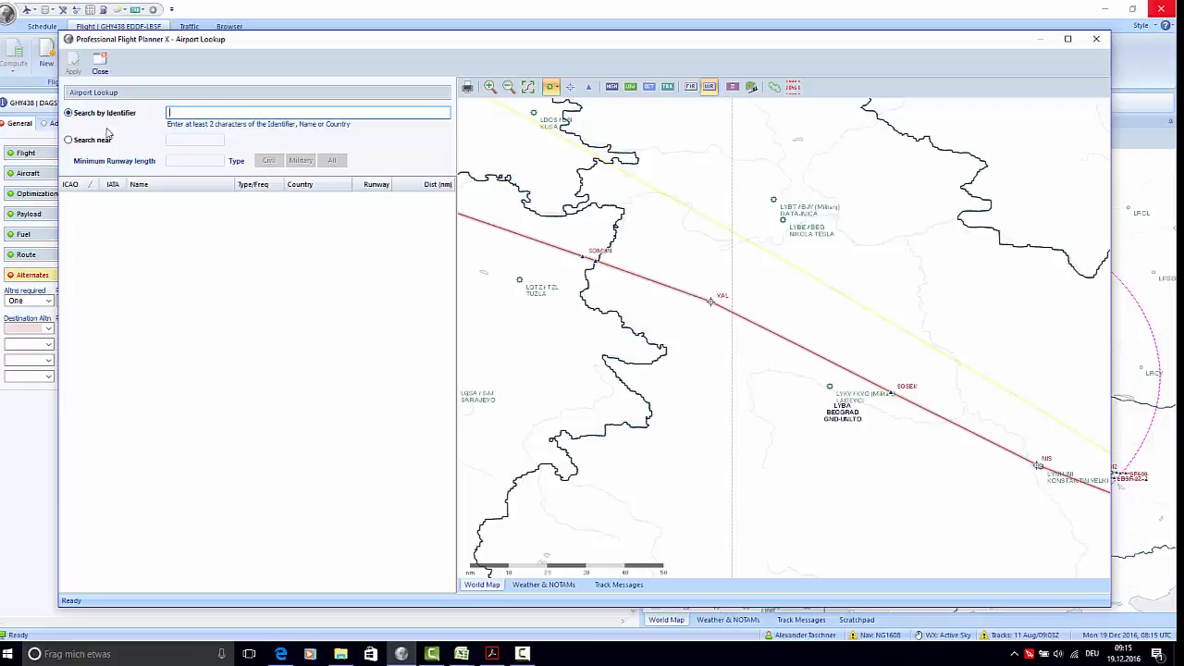
pyautogui.click(94, 139)
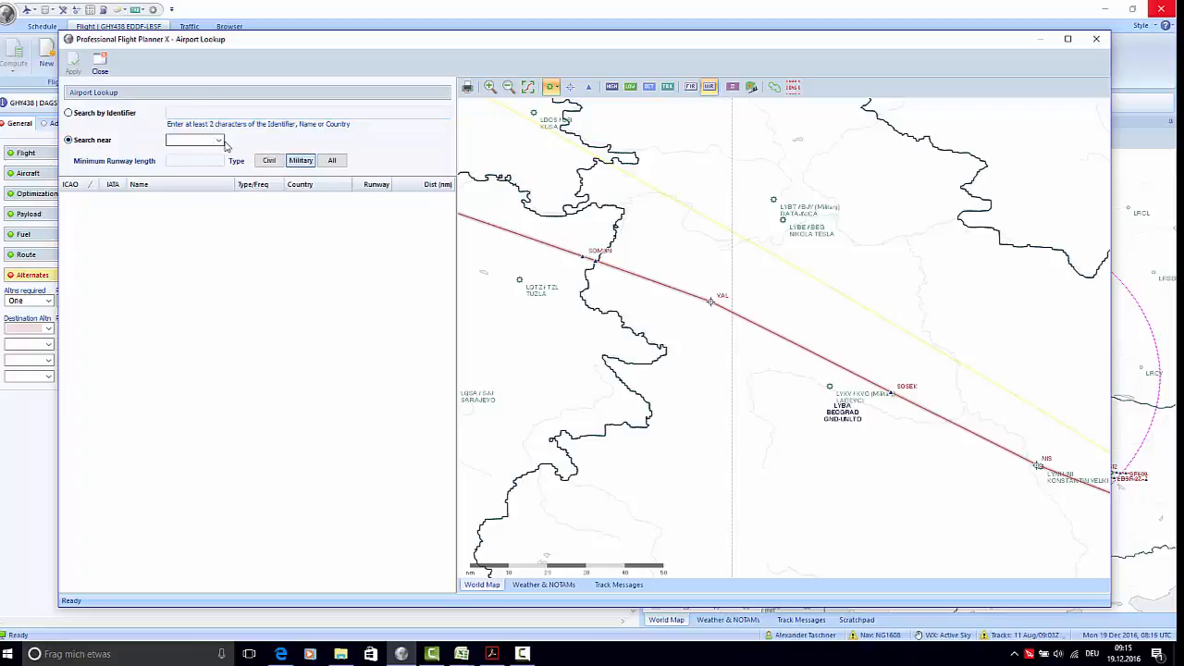
pyautogui.click(204, 140)
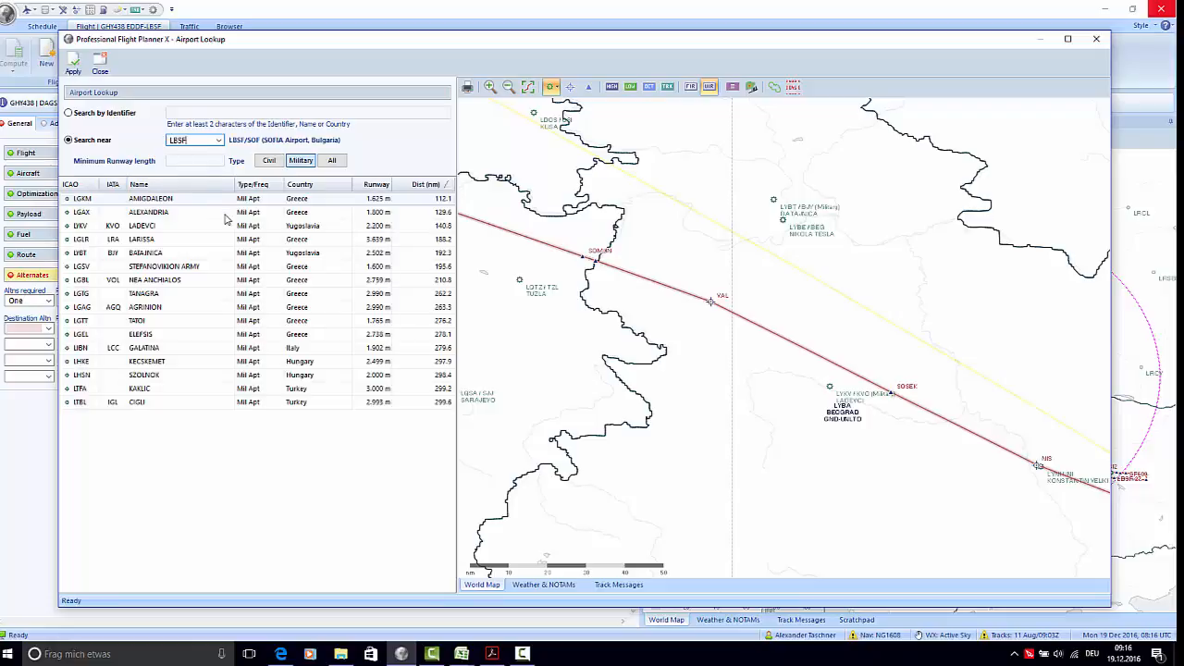
pyautogui.click(270, 161)
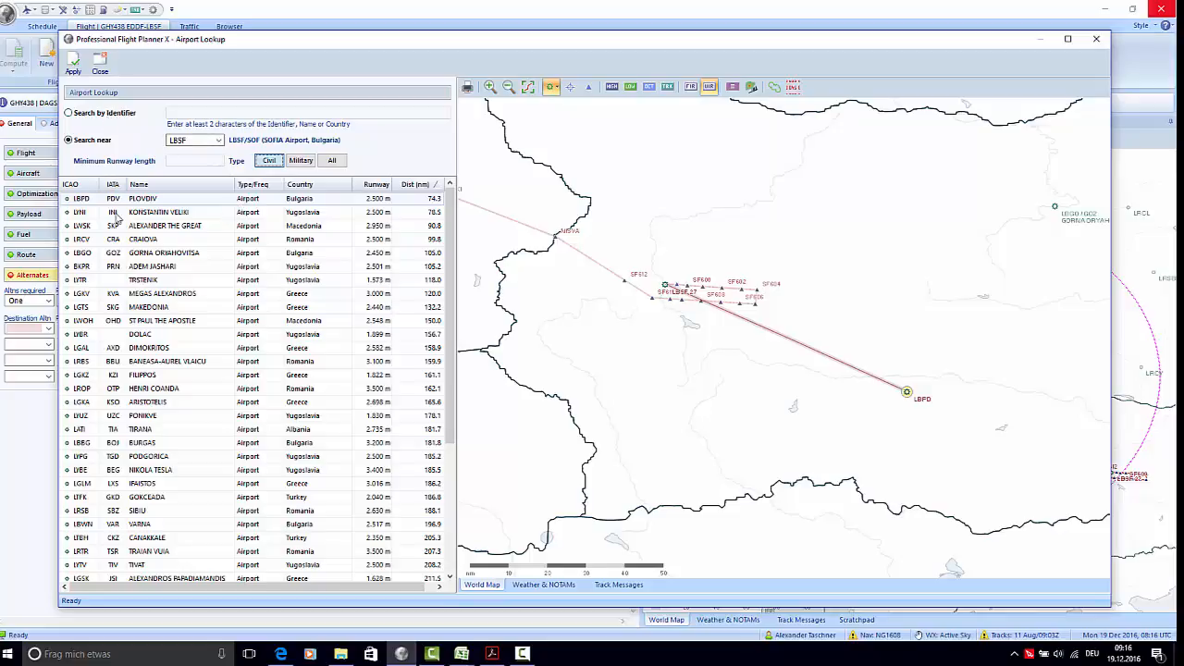
# - Examine the airports along the route northwest of LBSF on the lookup map, and close the lookup without applying an airport
pyautogui.moveTo(775, 179); pyautogui.dragTo(1029, 303)
pyautogui.moveTo(729, 246); pyautogui.dragTo(792, 283)
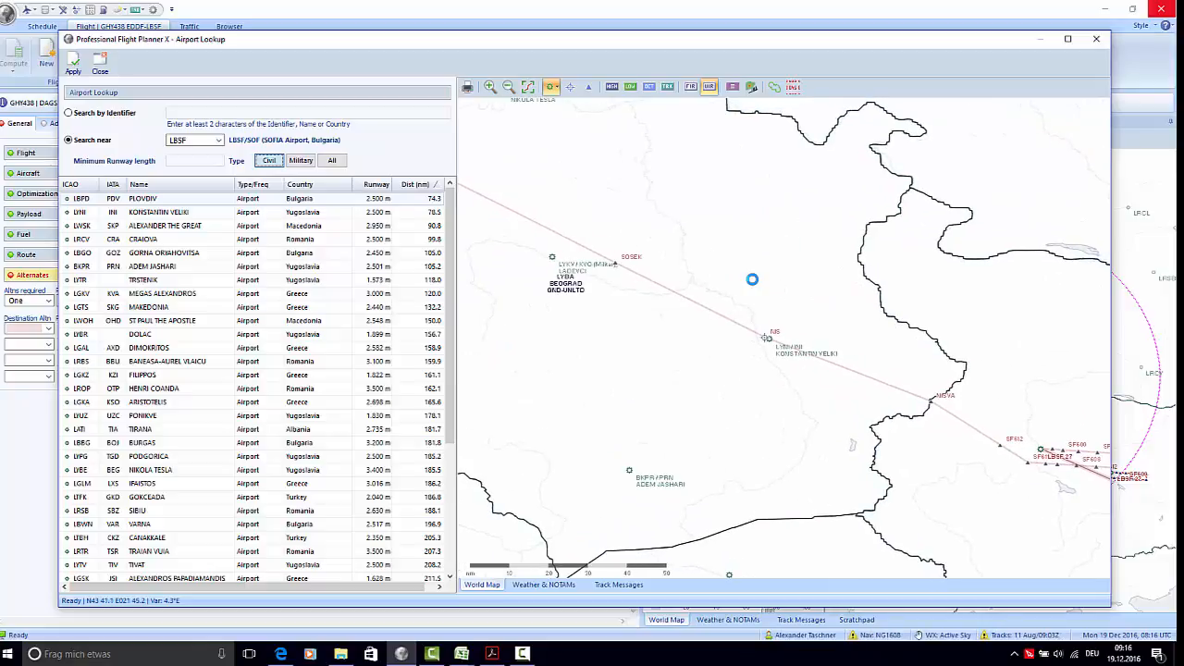
pyautogui.scroll(-1, 754, 282)
pyautogui.scroll(1, 755, 286)
pyautogui.scroll(-1, 753, 284)
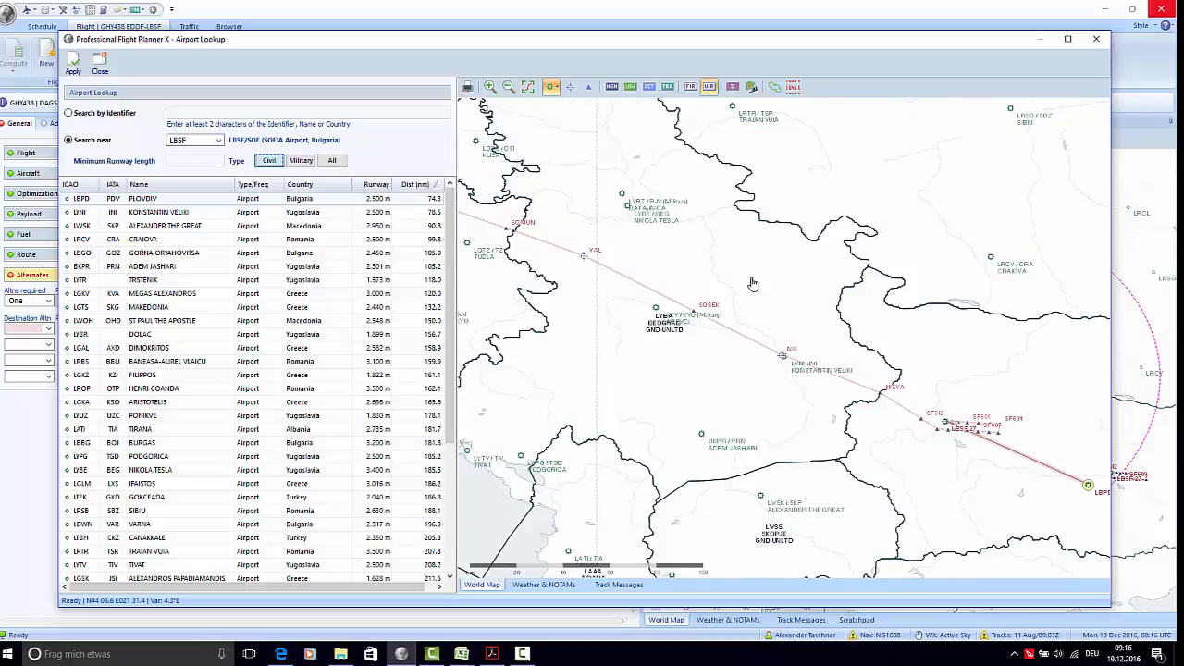
pyautogui.scroll(-1, 743, 288)
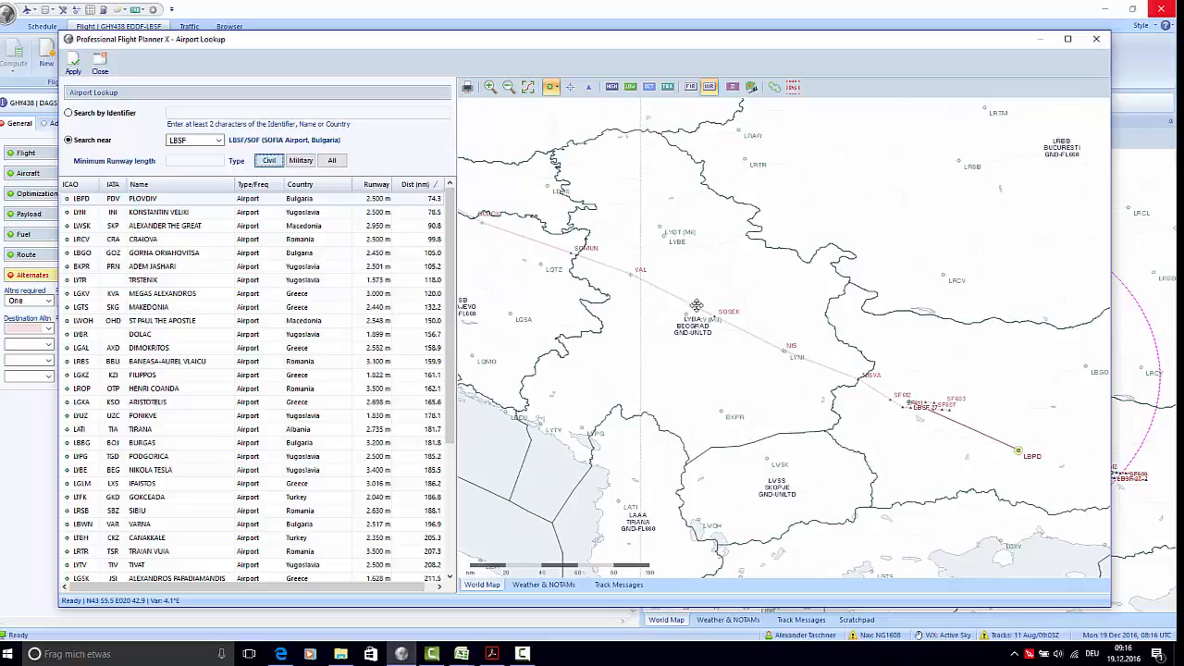
pyautogui.moveTo(667, 366); pyautogui.dragTo(651, 376)
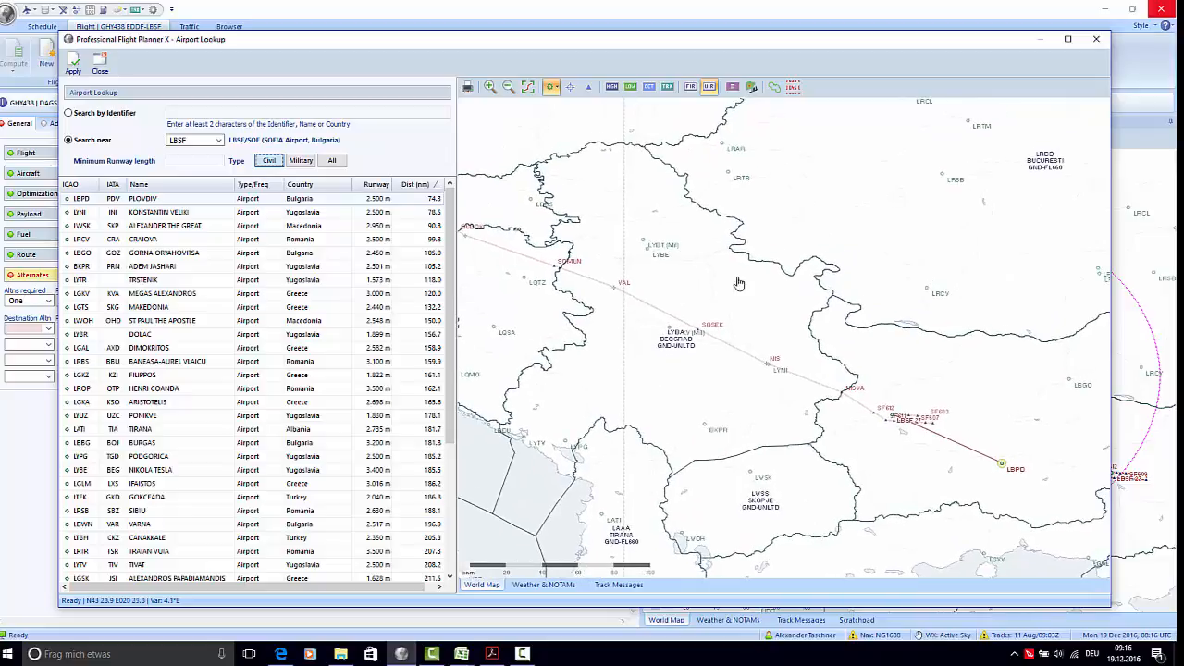
pyautogui.moveTo(807, 232); pyautogui.dragTo(851, 301)
pyautogui.scroll(-1, 811, 333)
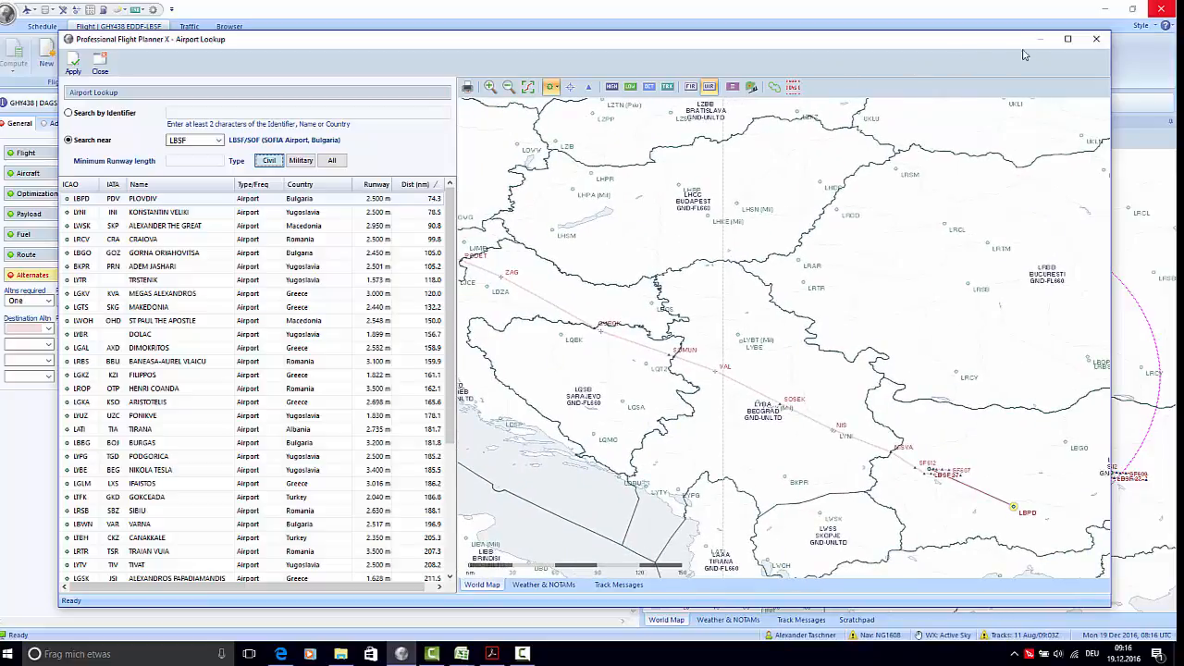
pyautogui.click(1096, 39)
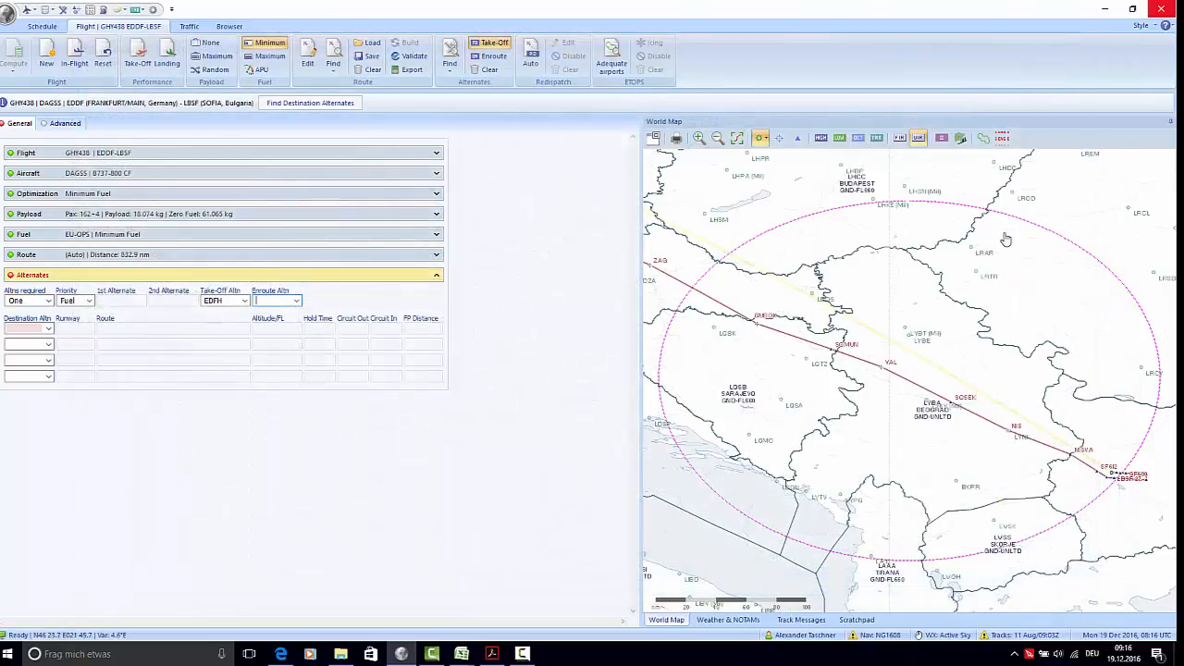
# - Find a suitable airport south of the route on the world map and set the en-route alternate to LYTV
pyautogui.moveTo(1006, 240); pyautogui.dragTo(946, 190)
pyautogui.scroll(1, 1054, 352)
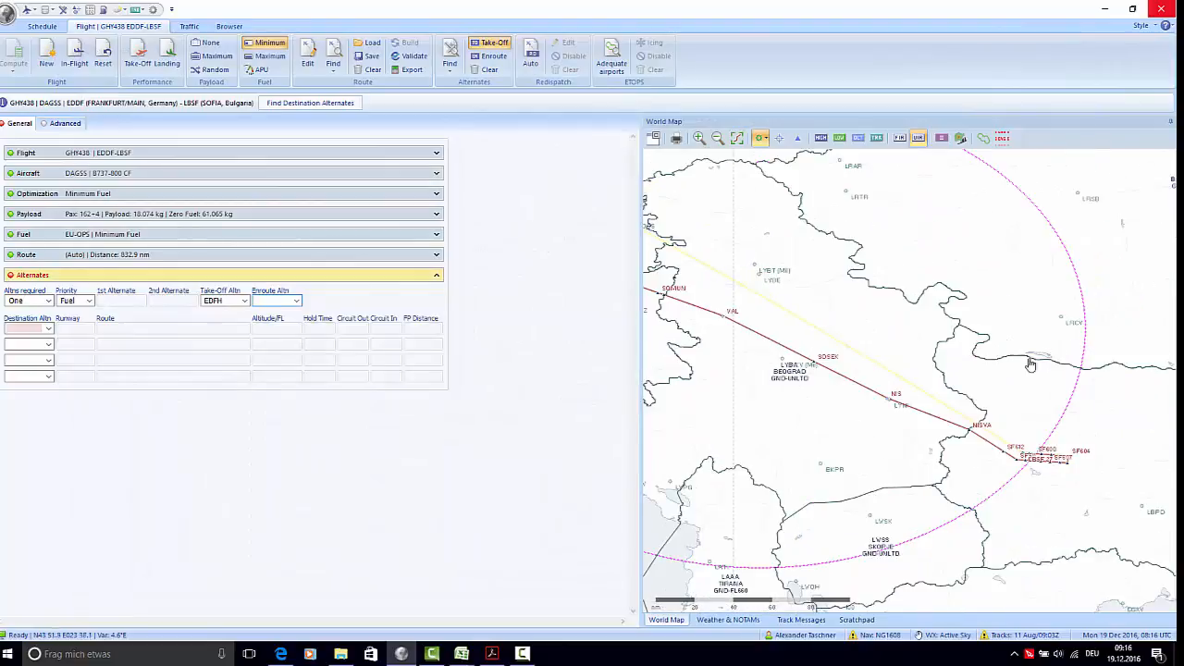
pyautogui.scroll(1, 1028, 362)
pyautogui.moveTo(819, 346); pyautogui.dragTo(873, 204)
pyautogui.moveTo(855, 295); pyautogui.dragTo(909, 256)
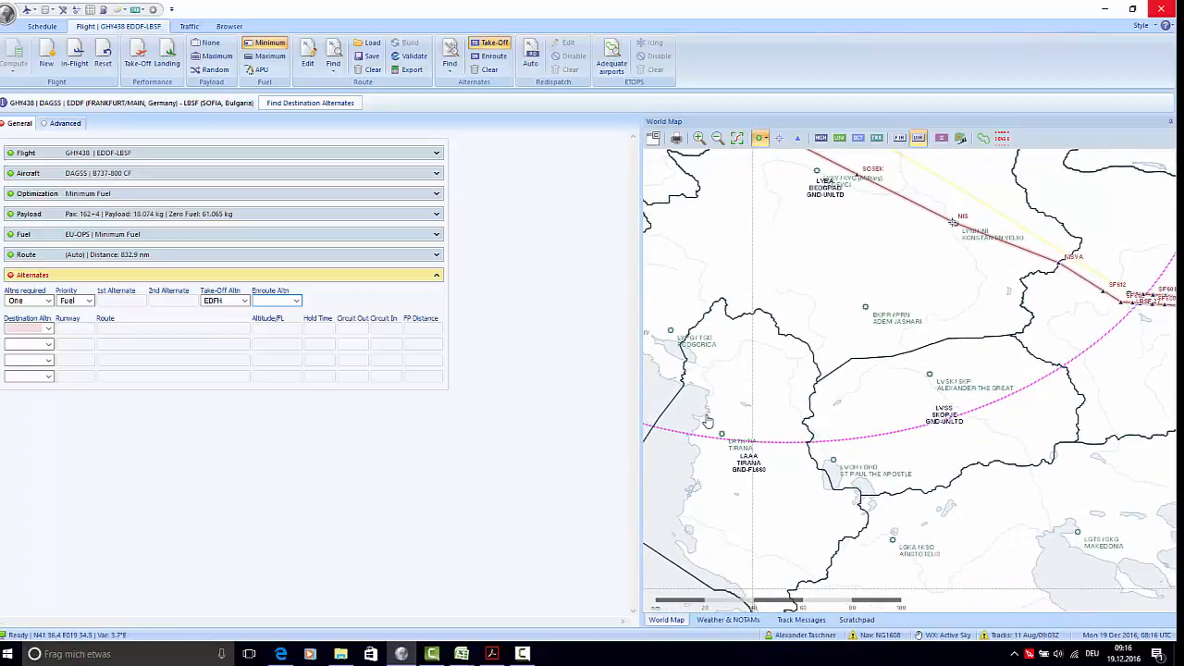
pyautogui.moveTo(724, 414); pyautogui.dragTo(734, 426)
pyautogui.moveTo(740, 356); pyautogui.dragTo(790, 352)
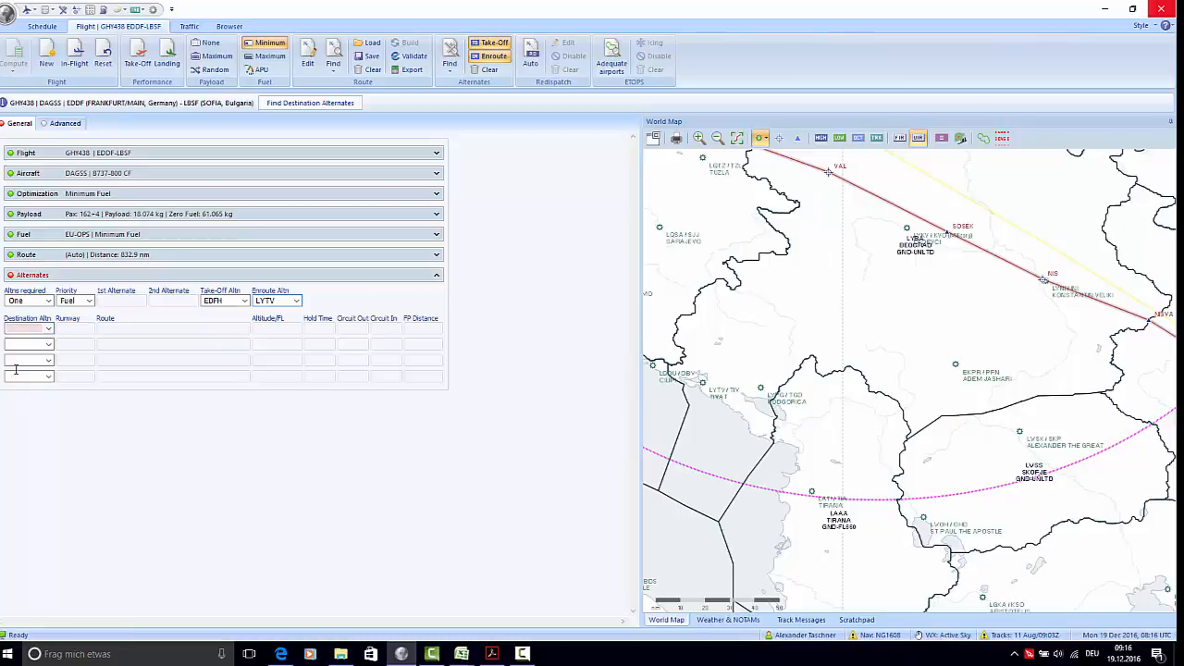
# - Examine the airports around and east of LBSF on the world map as candidates for the first destination alternate
pyautogui.click(49, 329)
pyautogui.click(765, 419)
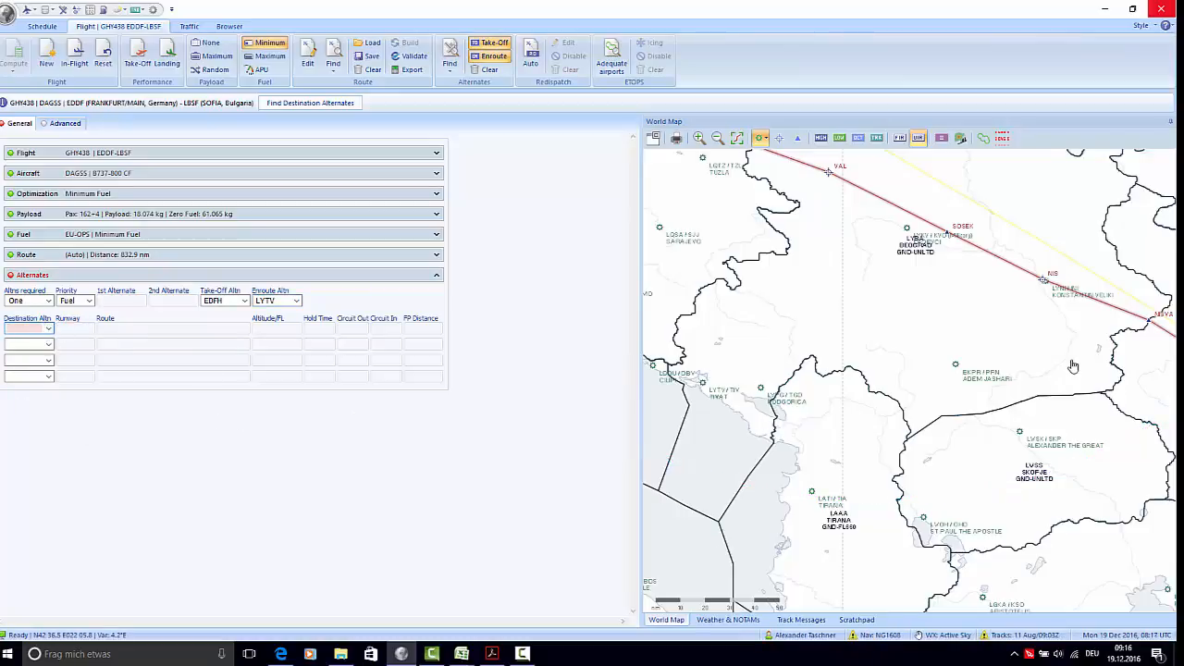
pyautogui.moveTo(1071, 361); pyautogui.dragTo(779, 313)
pyautogui.moveTo(973, 339); pyautogui.dragTo(947, 391)
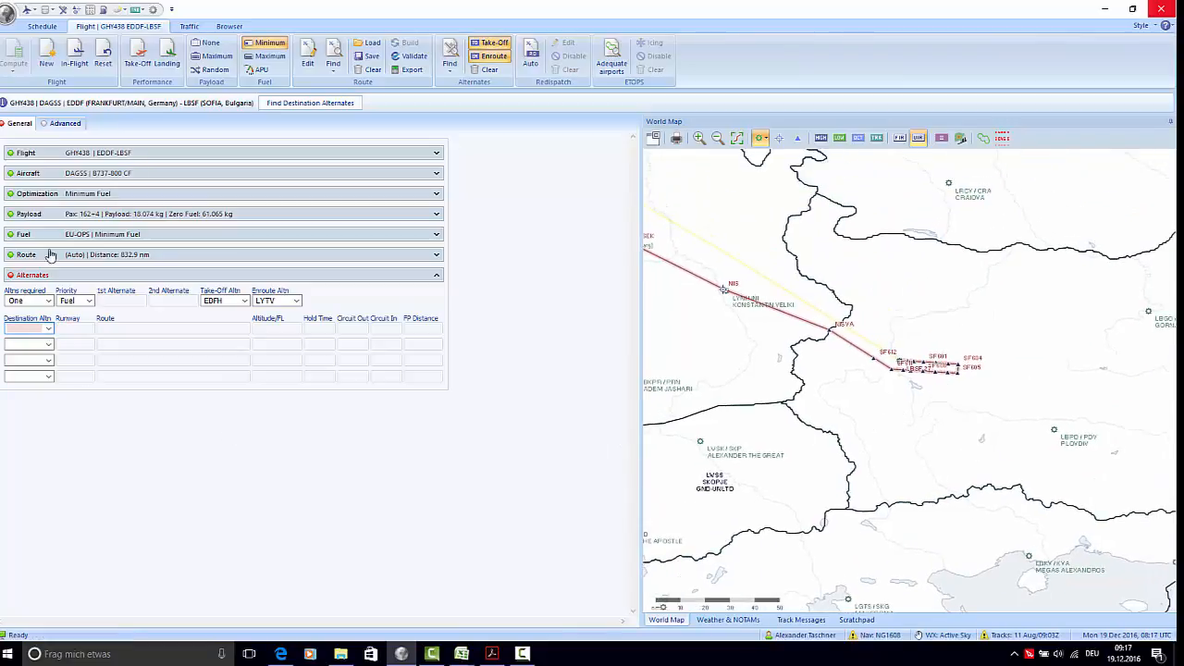
pyautogui.moveTo(1018, 364); pyautogui.dragTo(1002, 383)
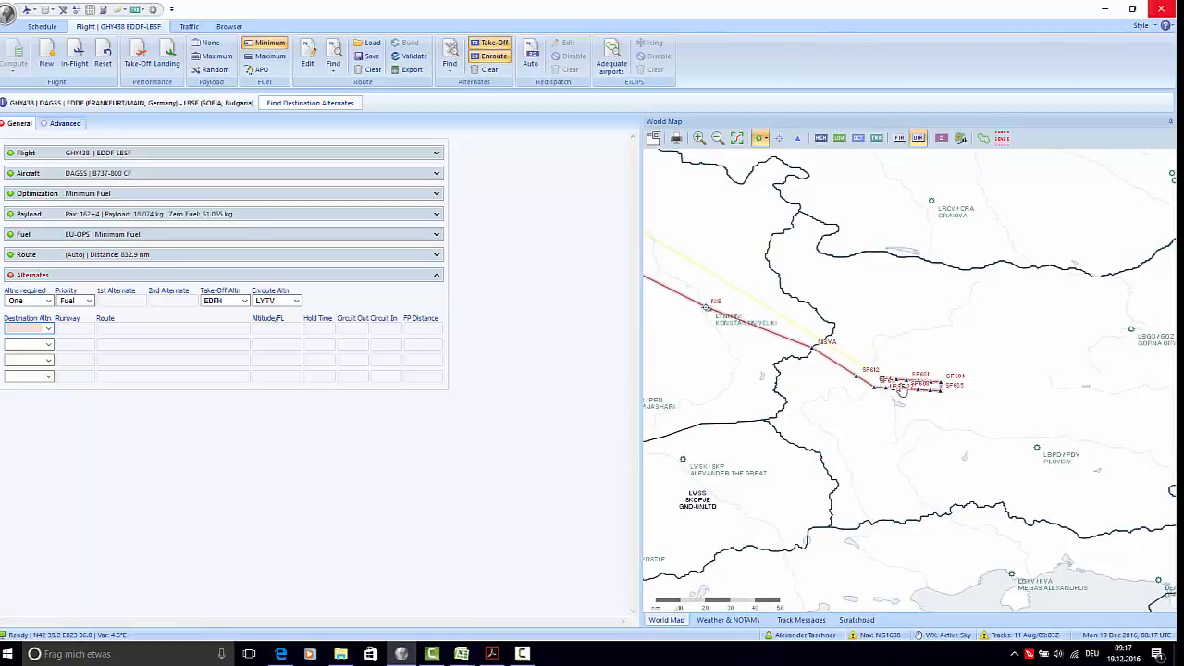
pyautogui.moveTo(900, 390)
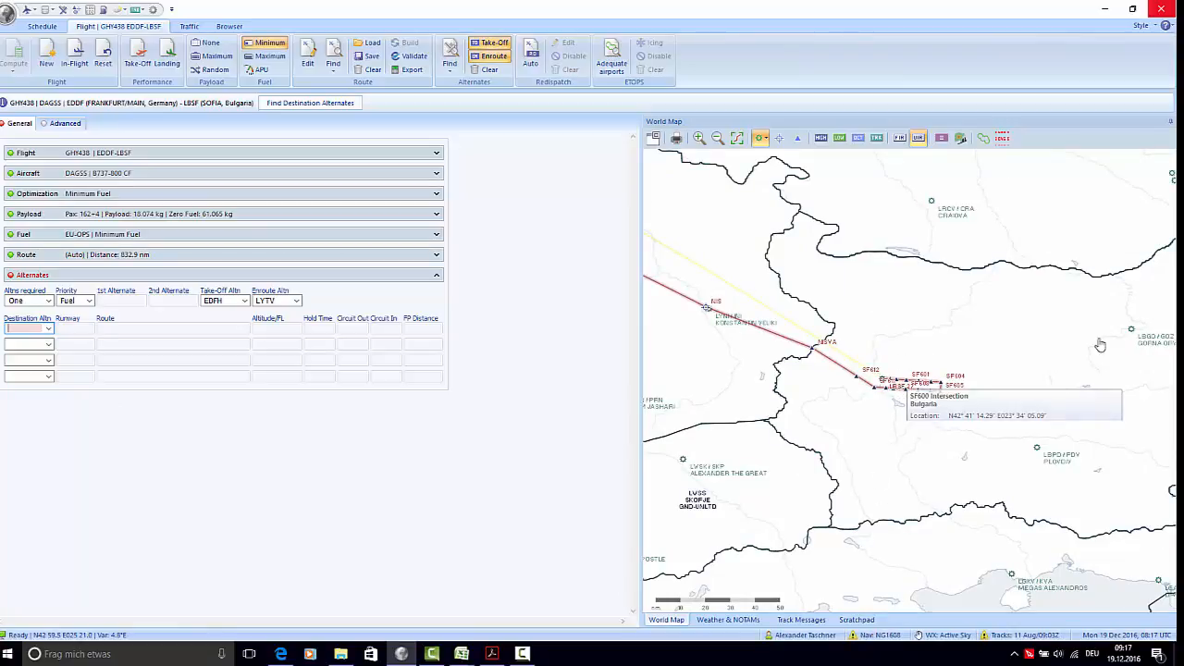
pyautogui.moveTo(1102, 345); pyautogui.dragTo(1053, 325)
pyautogui.moveTo(1108, 299); pyautogui.dragTo(931, 328)
pyautogui.scroll(-1, 931, 328)
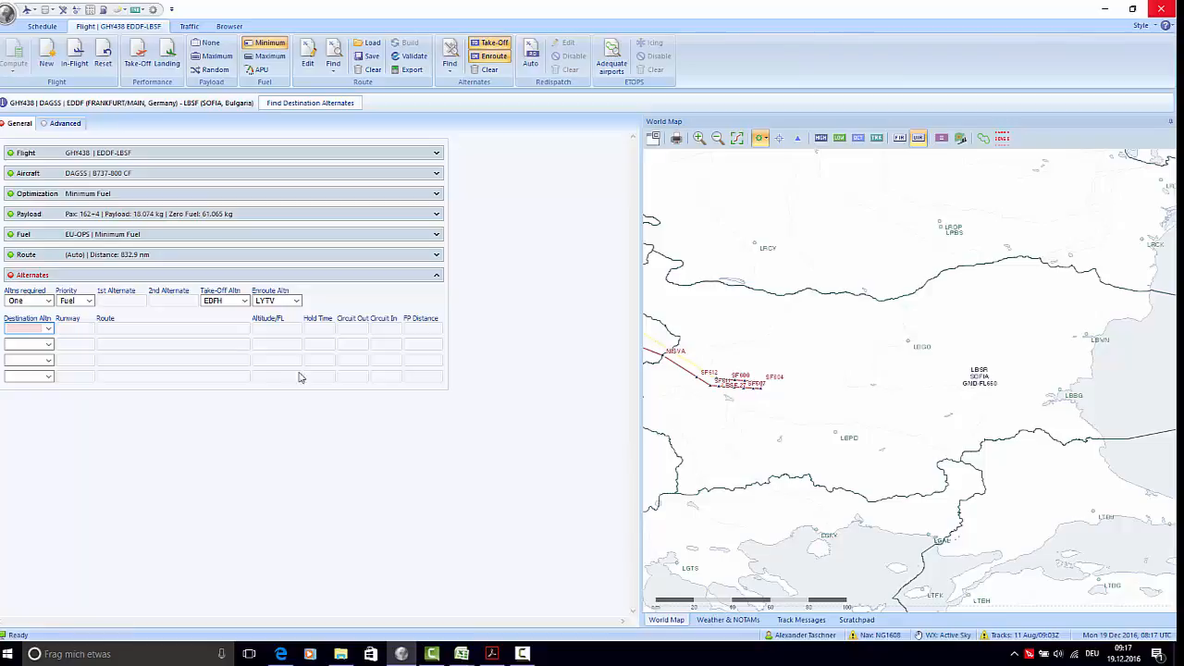
# - Set the first destination alternate to LBPD (Plovdiv), chosen from the civil airports near LBSF in the airport lookup
pyautogui.click(49, 329)
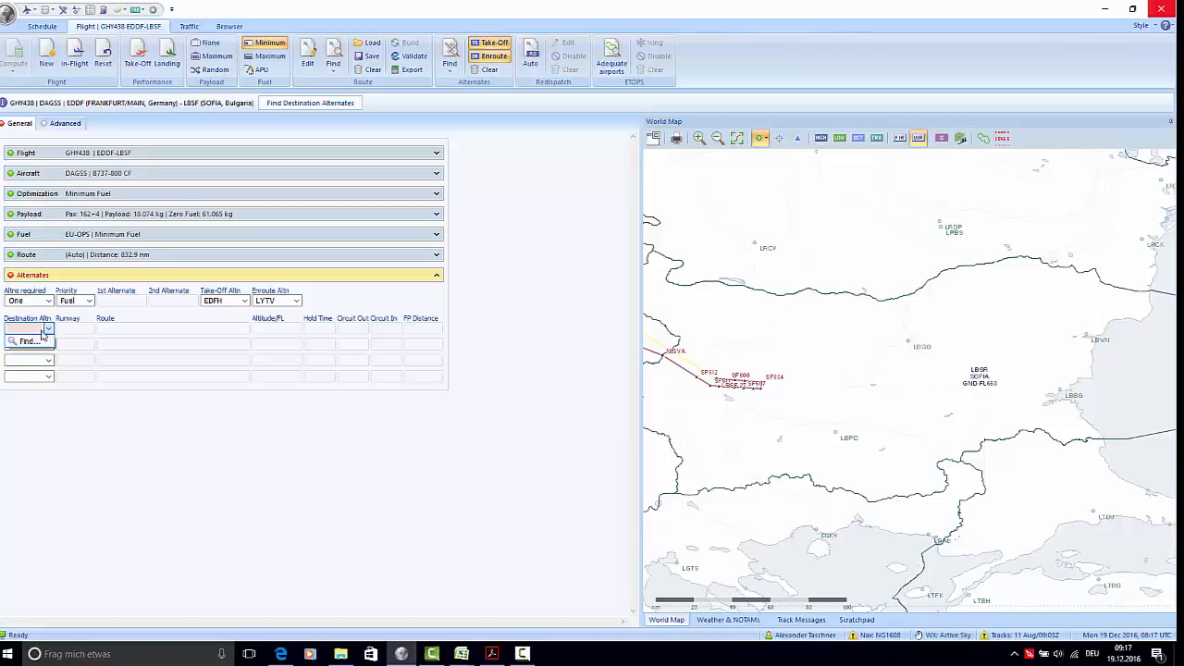
pyautogui.click(39, 342)
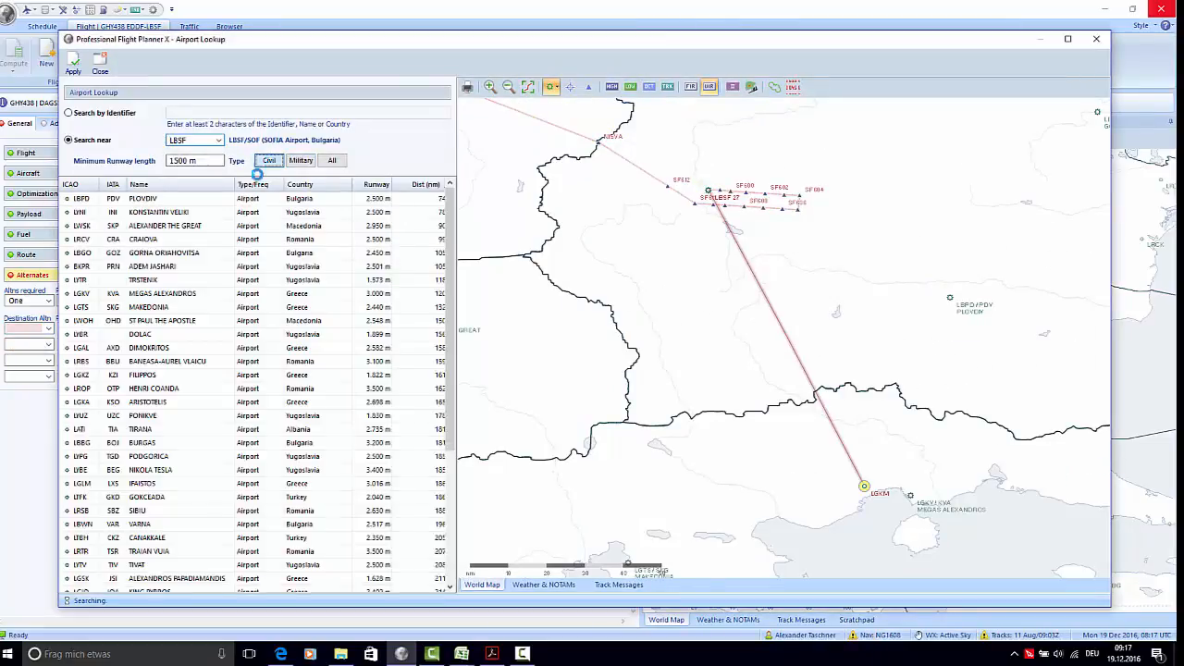
pyautogui.click(152, 201)
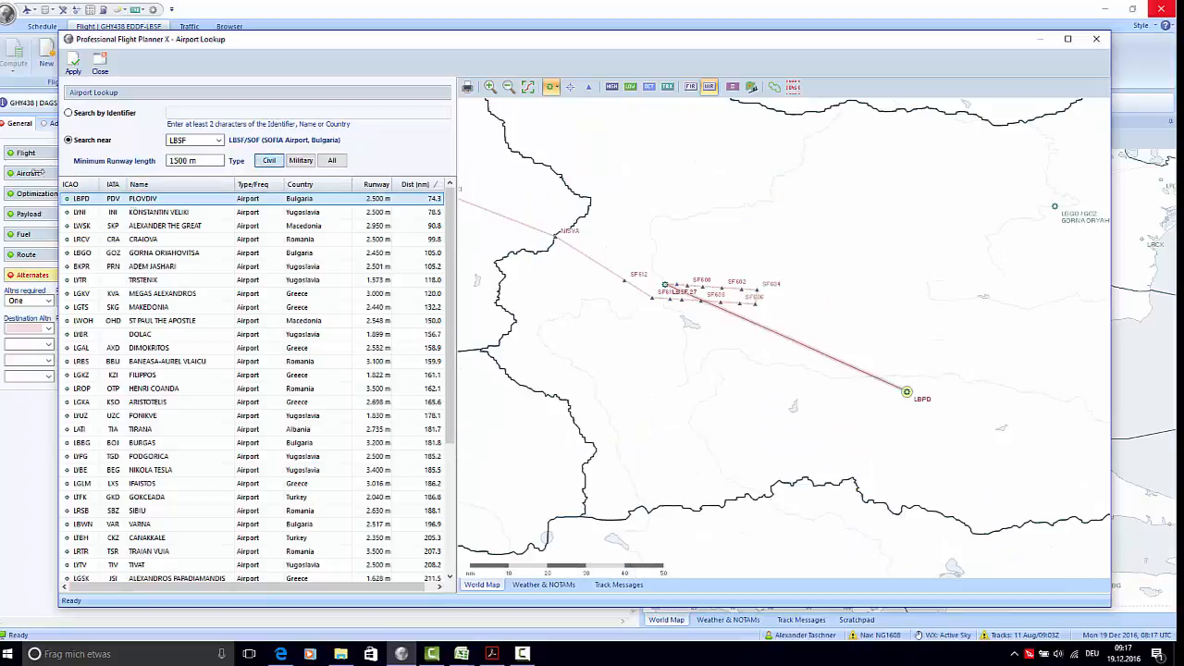
pyautogui.click(74, 63)
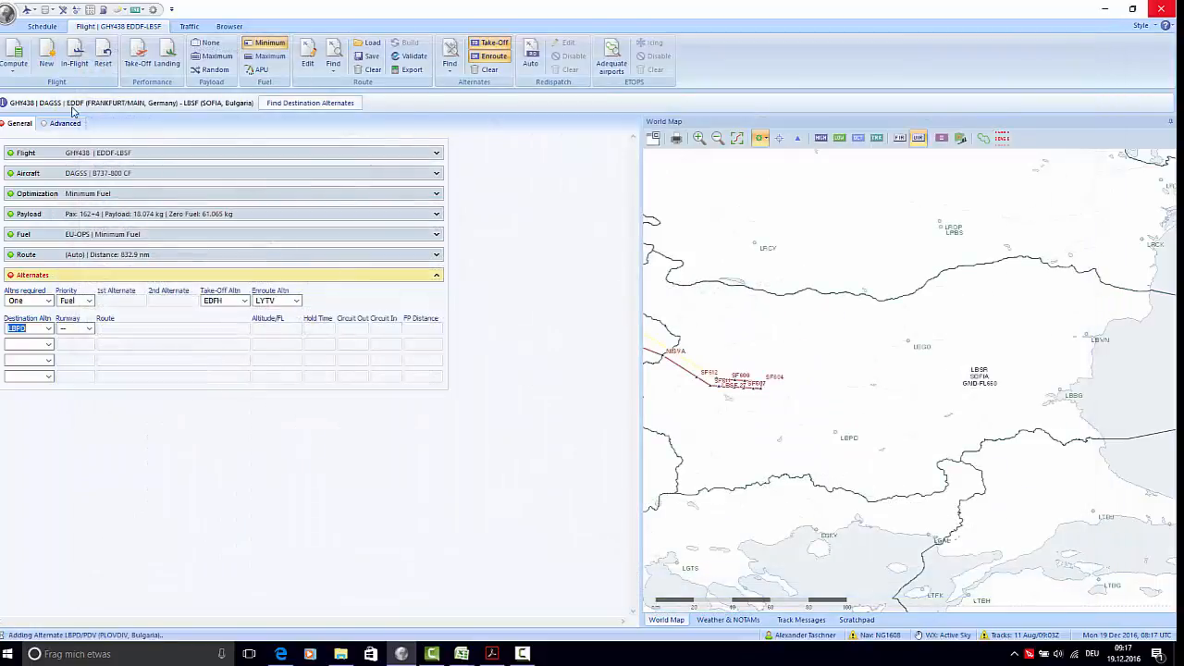
# - Look over the airports around LBSF on the world map and set the second destination alternate to LBBG
pyautogui.click(49, 344)
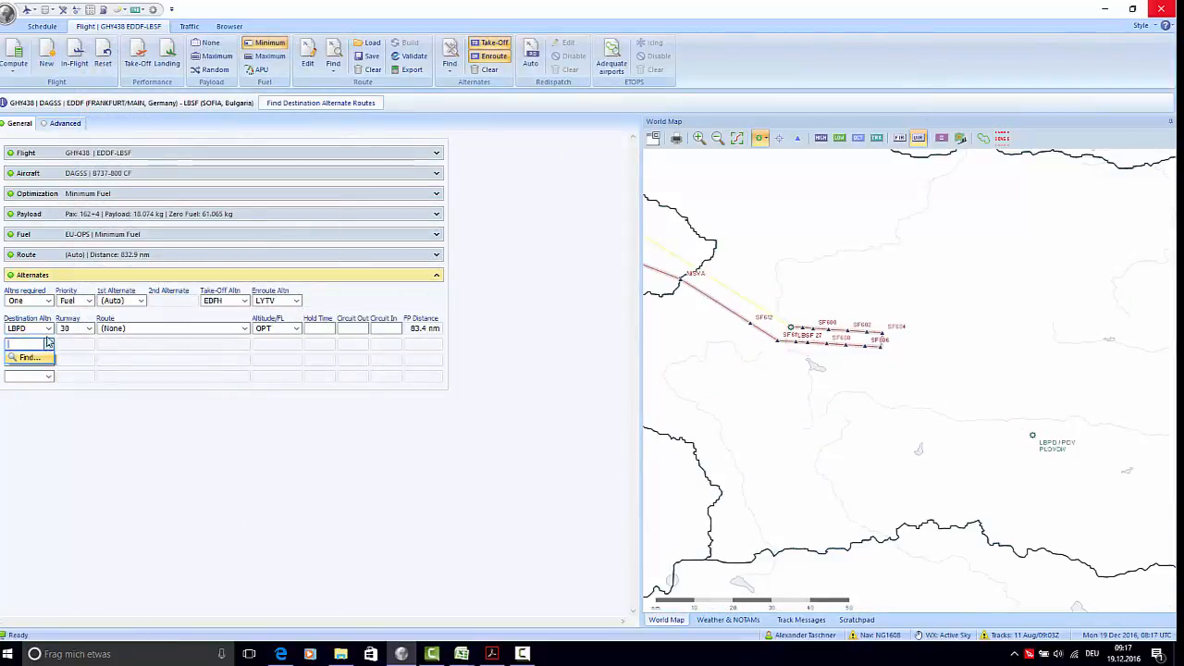
pyautogui.scroll(-3, 1074, 337)
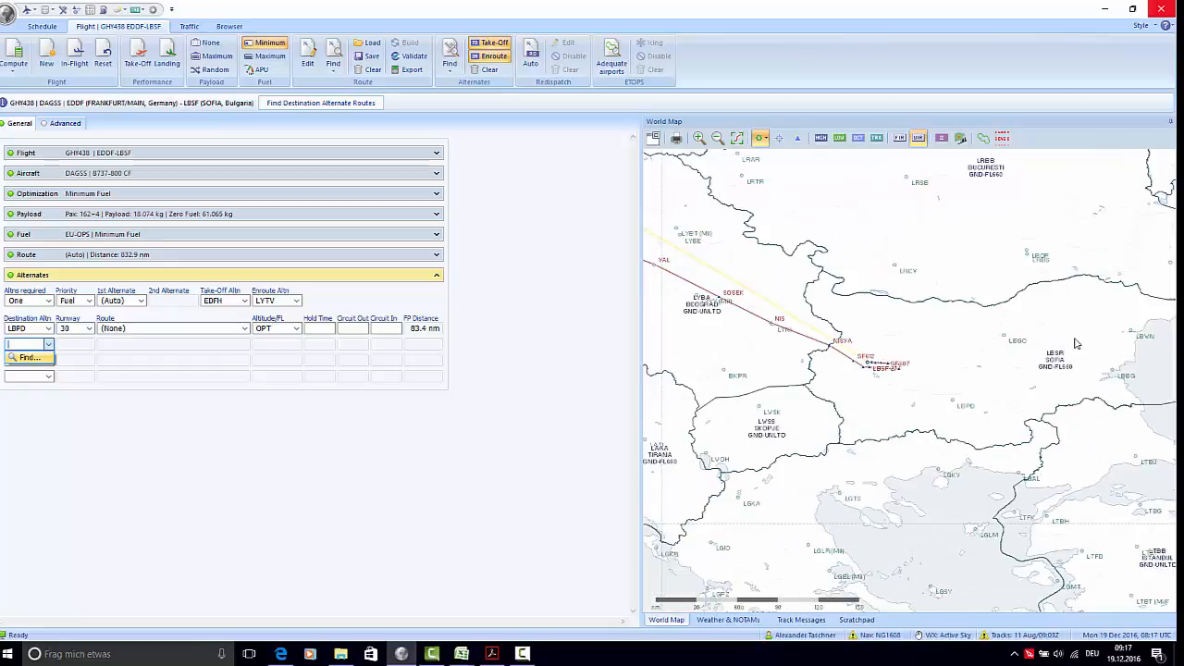
pyautogui.click(1076, 344)
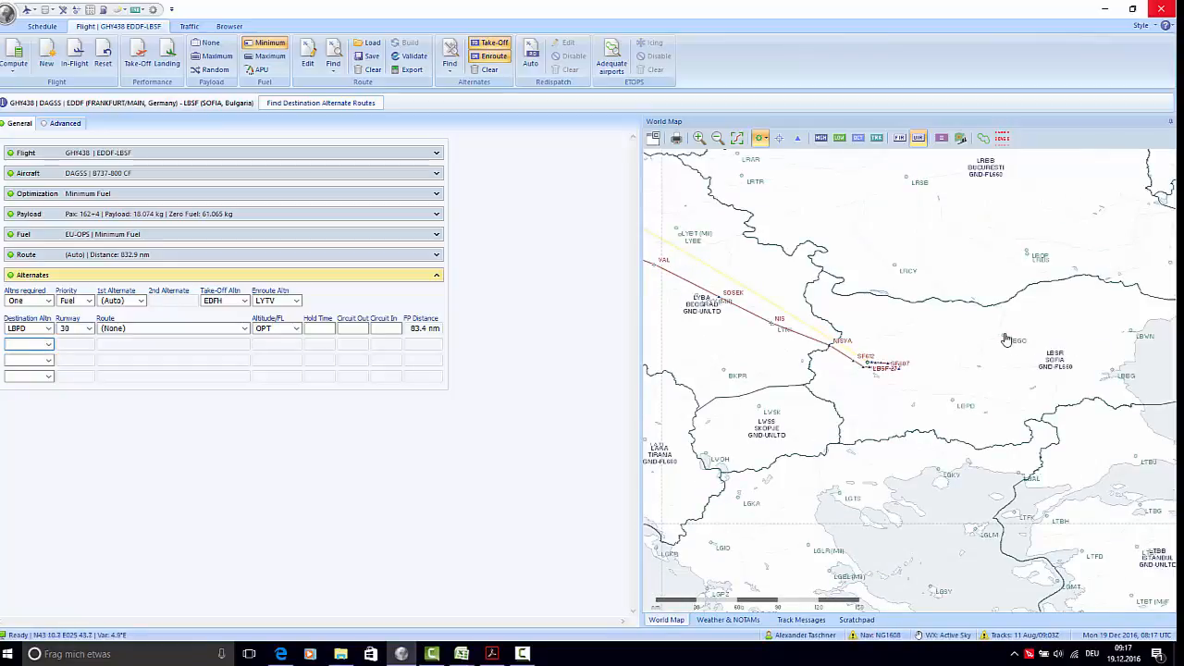
pyautogui.scroll(2, 1005, 332)
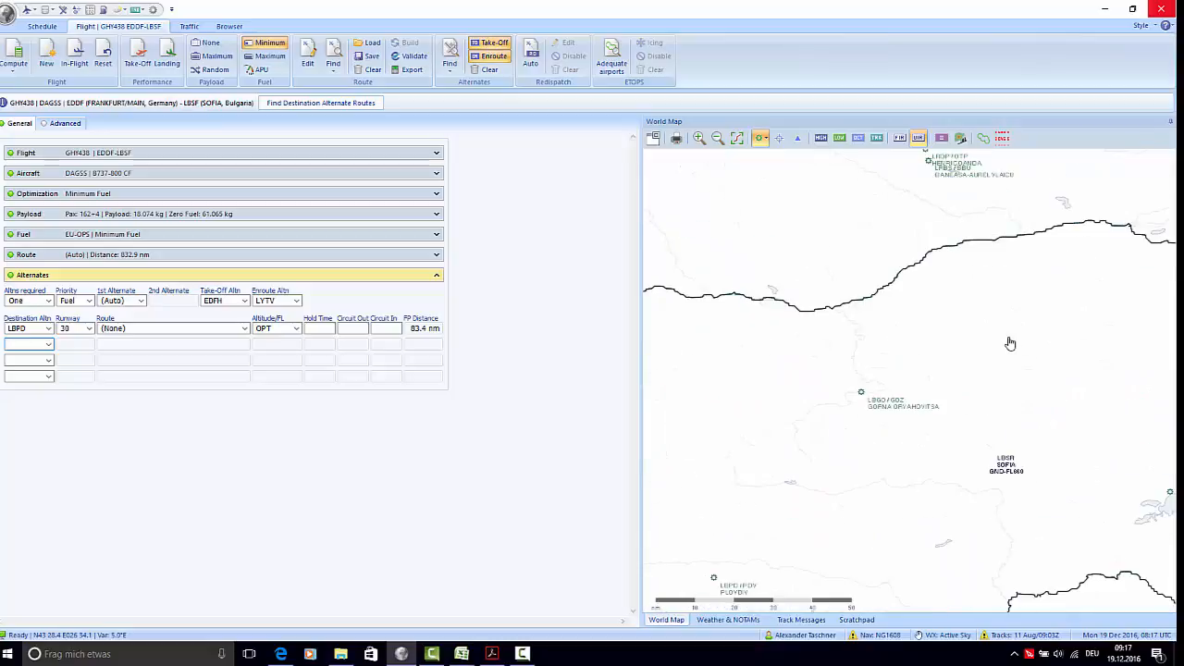
pyautogui.scroll(-1, 1005, 344)
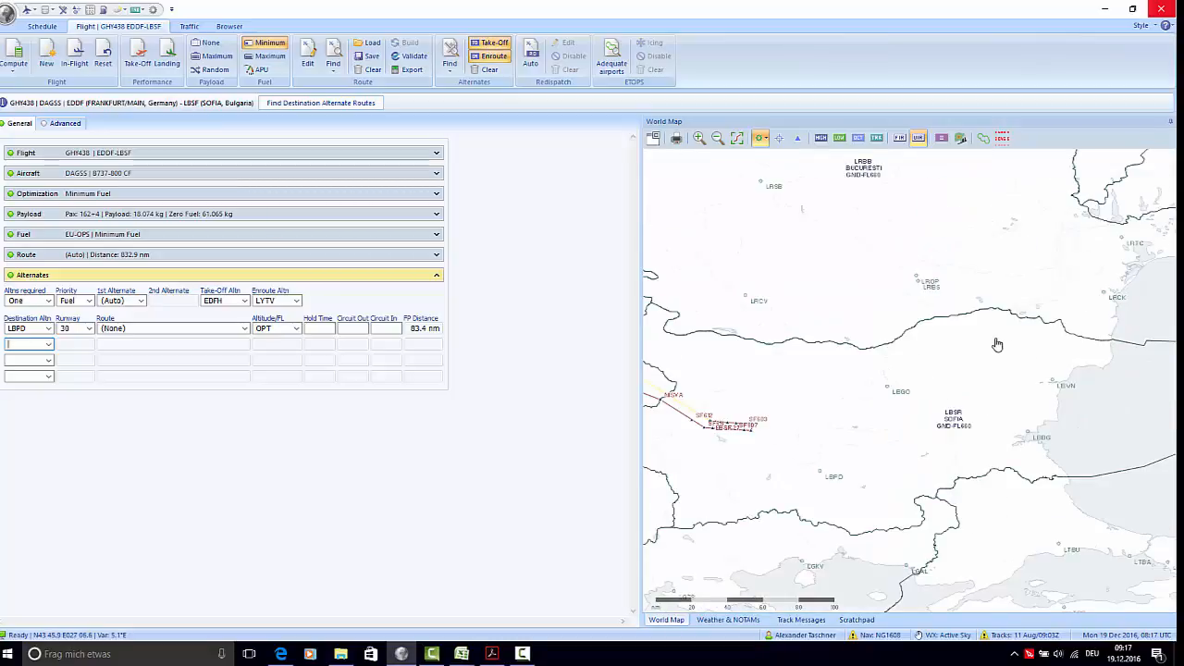
pyautogui.scroll(-1, 996, 350)
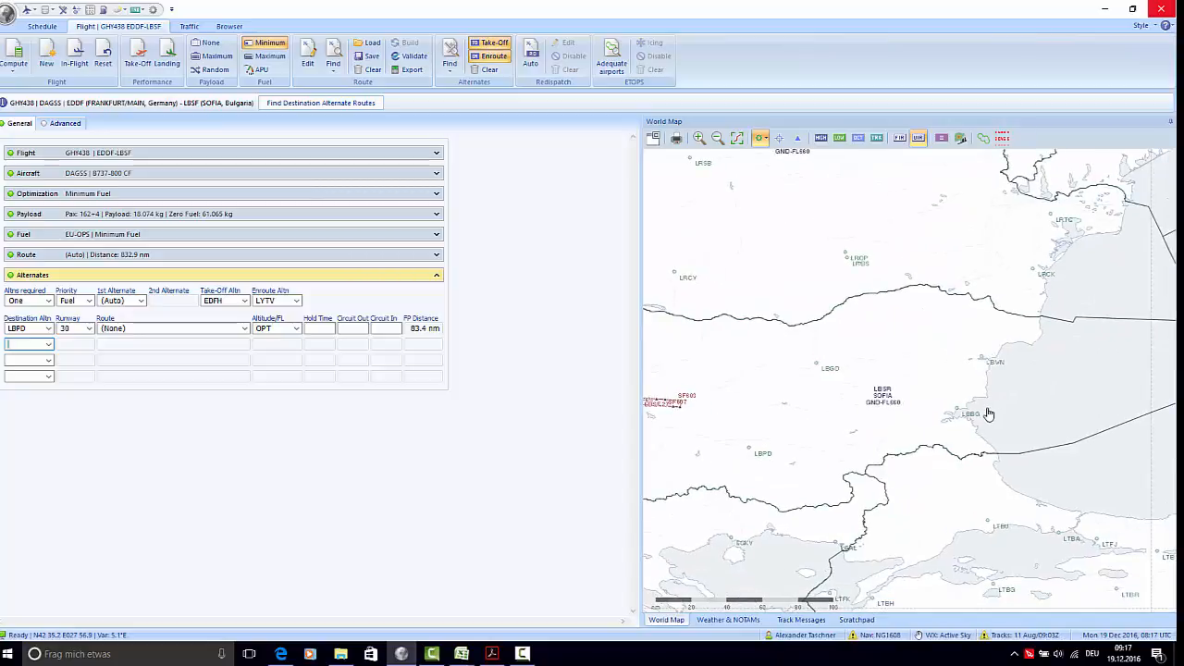
pyautogui.moveTo(887, 323); pyautogui.dragTo(1041, 123)
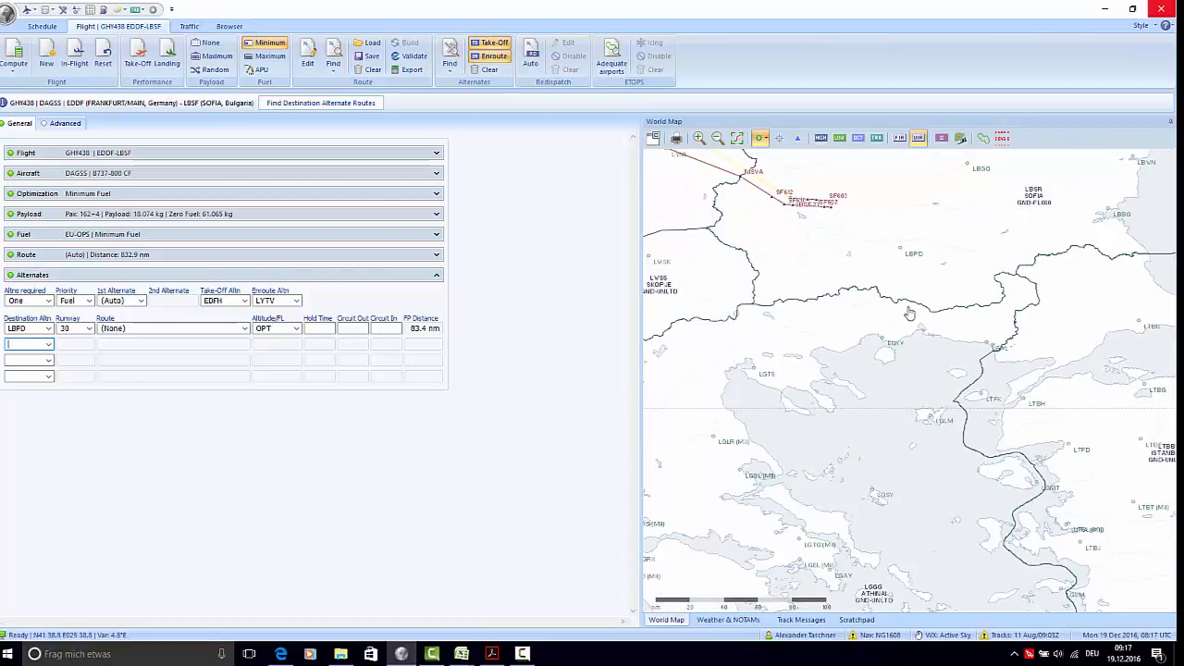
pyautogui.moveTo(839, 382); pyautogui.dragTo(874, 333)
pyautogui.scroll(-1, 909, 402)
pyautogui.moveTo(958, 361); pyautogui.dragTo(900, 458)
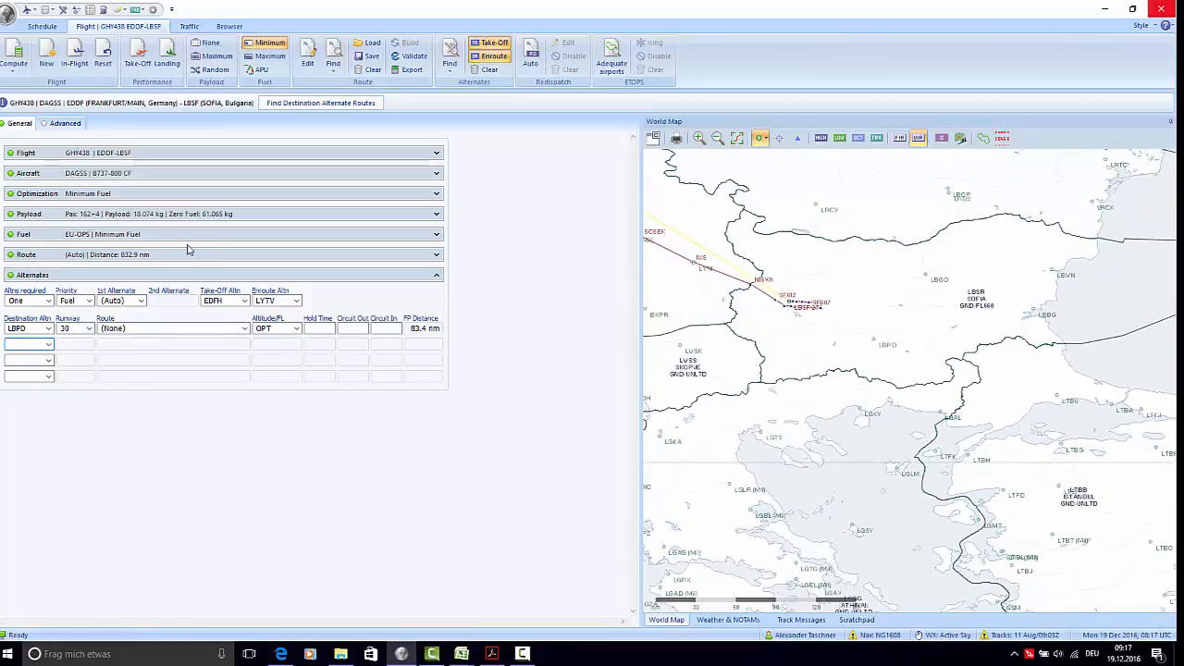
pyautogui.write('LBBG')
pyautogui.press('Return')
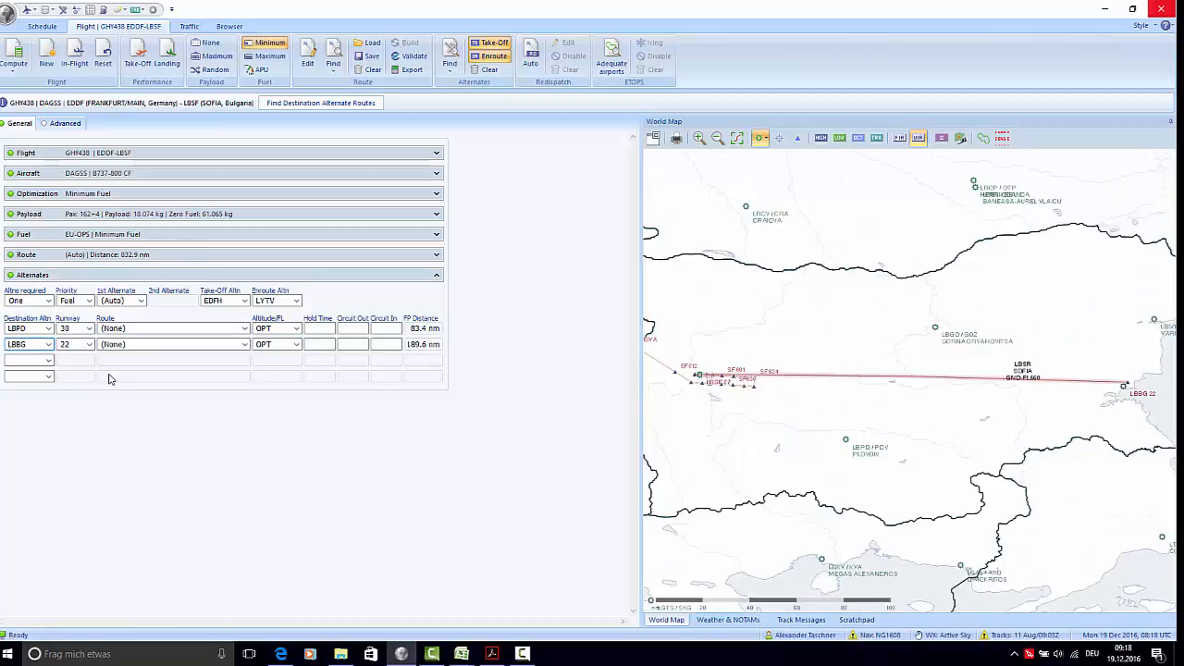
# - Find routes automatically from LBSF to both destination alternates, LBPD and LBBG
pyautogui.click(162, 329)
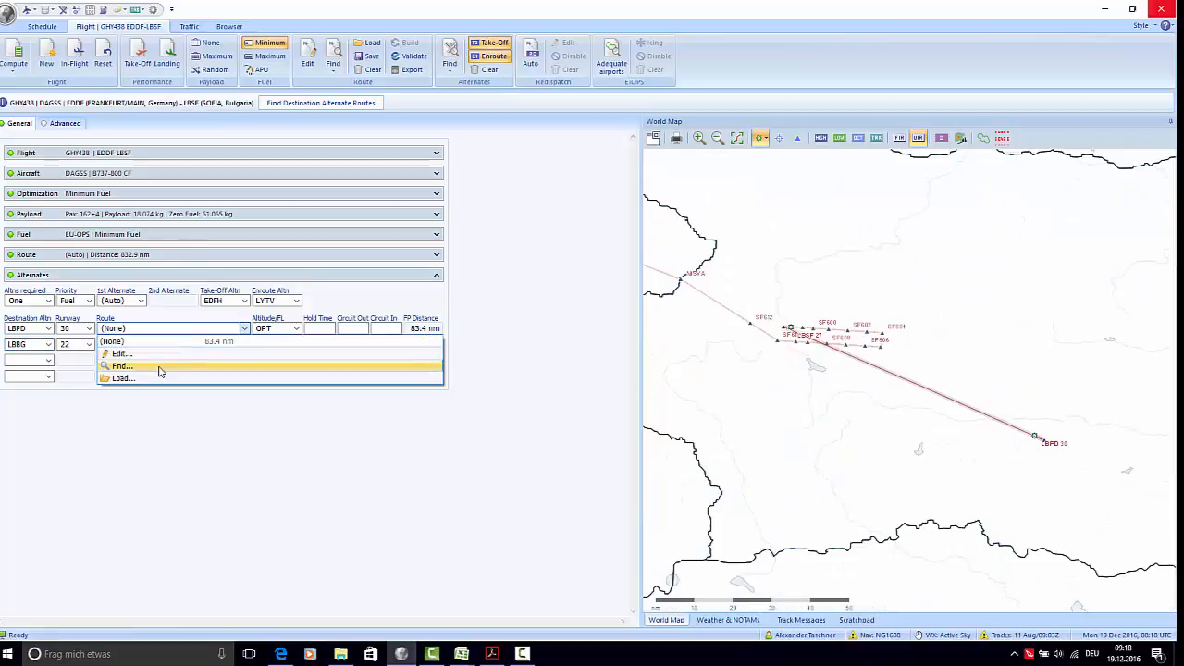
pyautogui.click(158, 367)
pyautogui.click(172, 344)
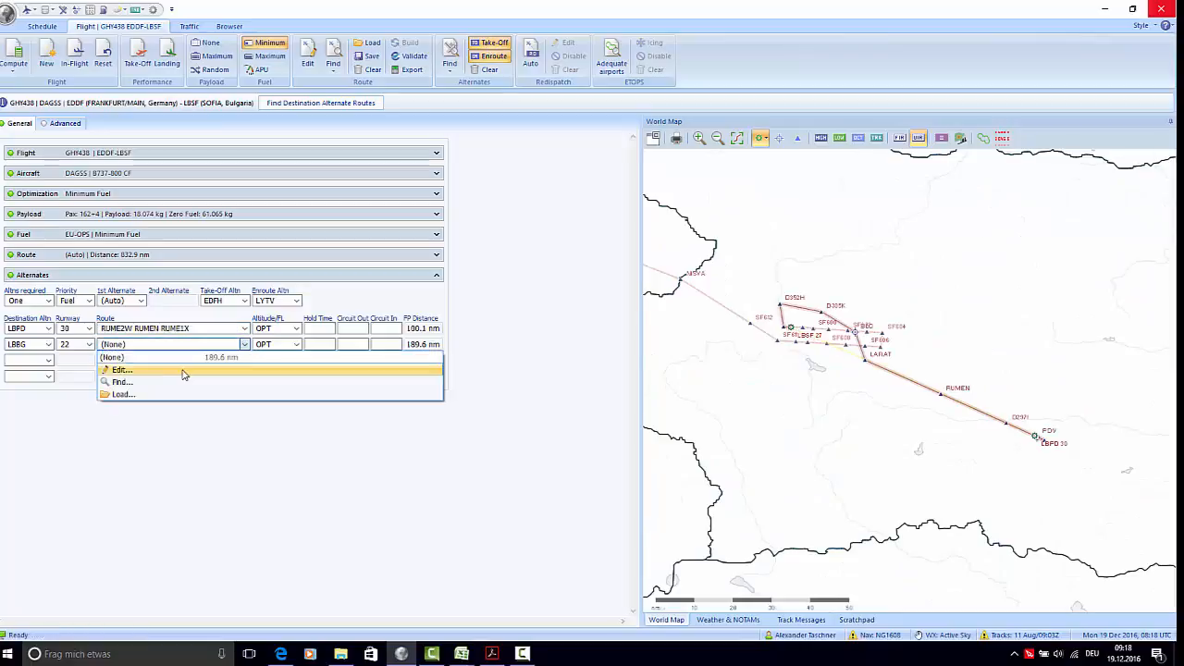
pyautogui.click(181, 381)
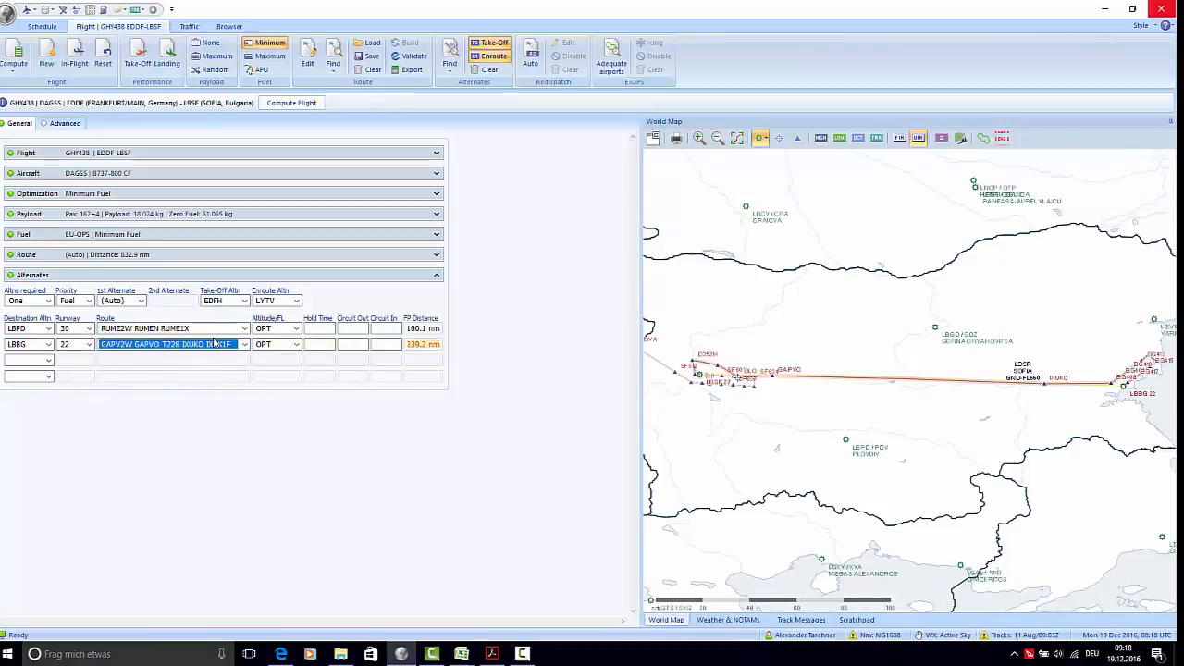
# - Check the altitude options of both destination alternates and choose the optimum altitude (OPT) for LBBG
pyautogui.click(297, 330)
pyautogui.click(299, 331)
pyautogui.click(297, 344)
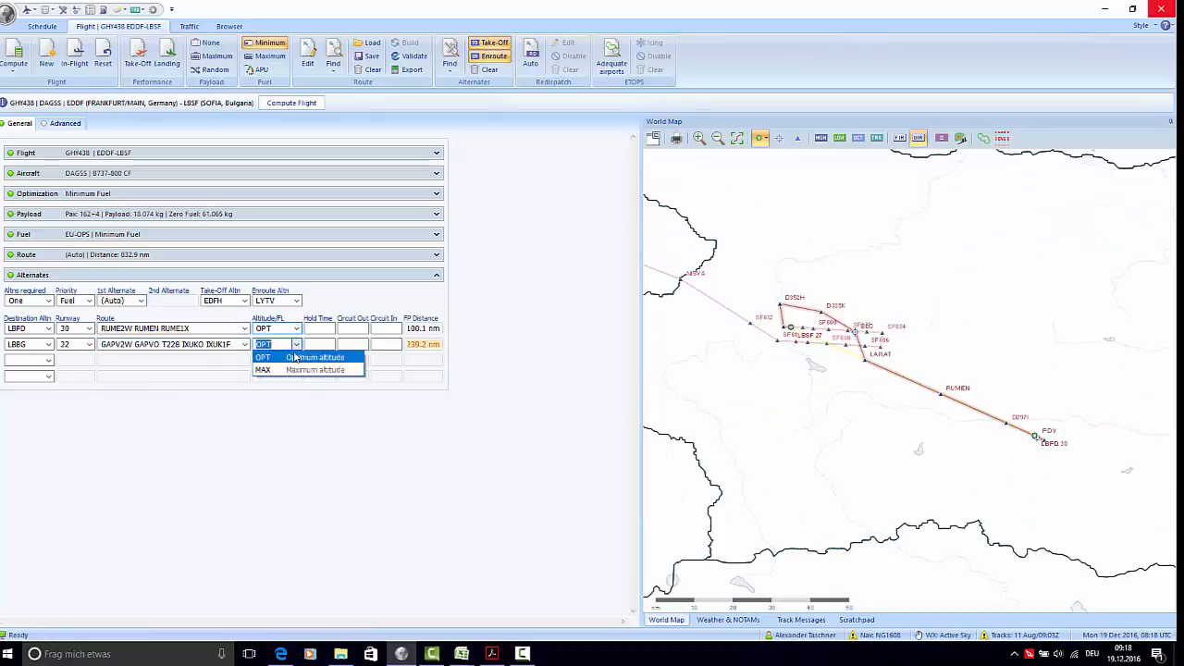
pyautogui.click(278, 357)
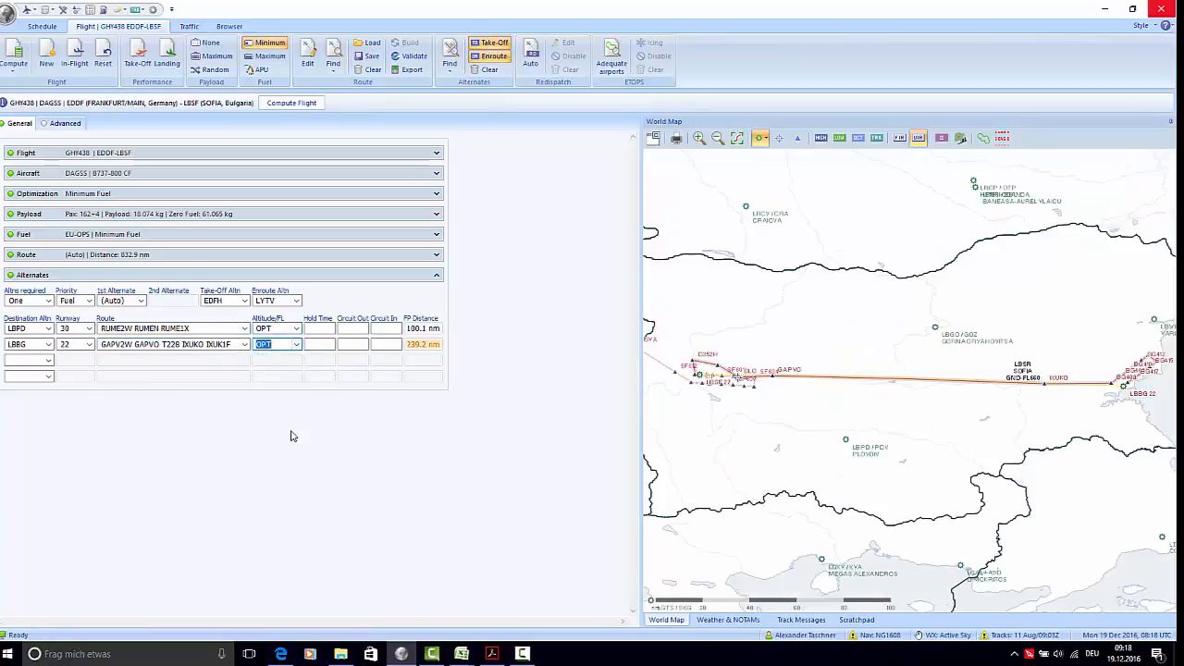
# - Set the hold time to 15 minutes for both LBPD and LBBG, and collapse the alternates section
pyautogui.click(318, 330)
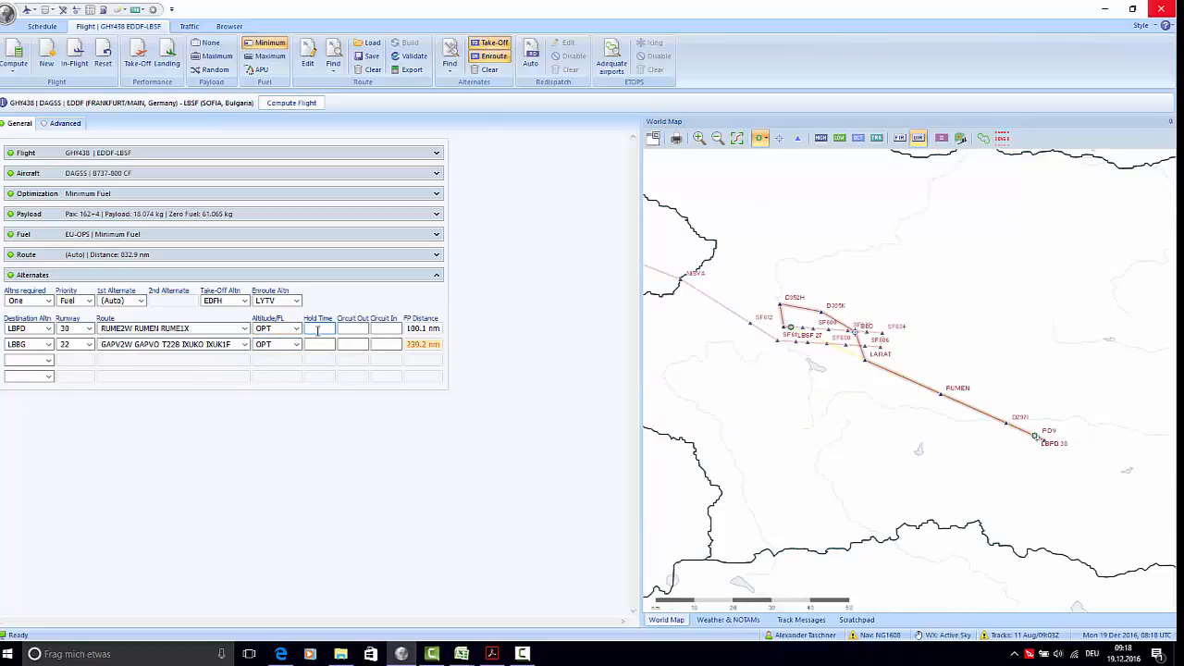
pyautogui.write('15')
pyautogui.press('Tab')
pyautogui.press('Tab')
pyautogui.press('Tab')
pyautogui.press('Tab')
pyautogui.press('Tab')
pyautogui.press('Tab')
pyautogui.write('15')
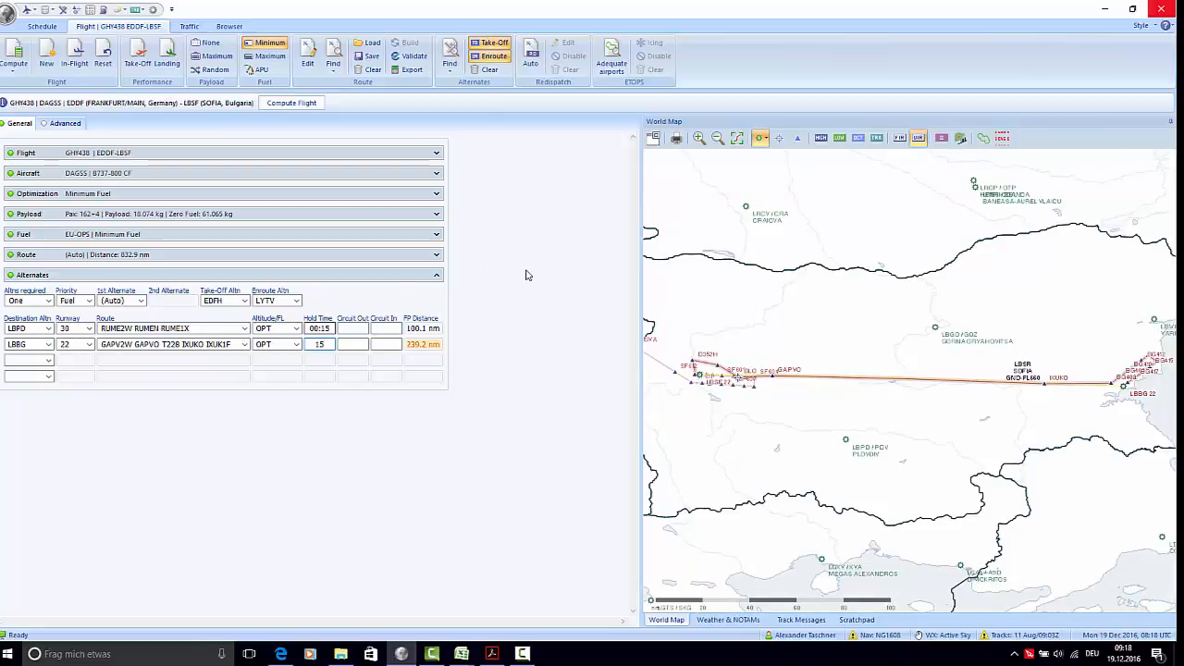
pyautogui.click(404, 275)
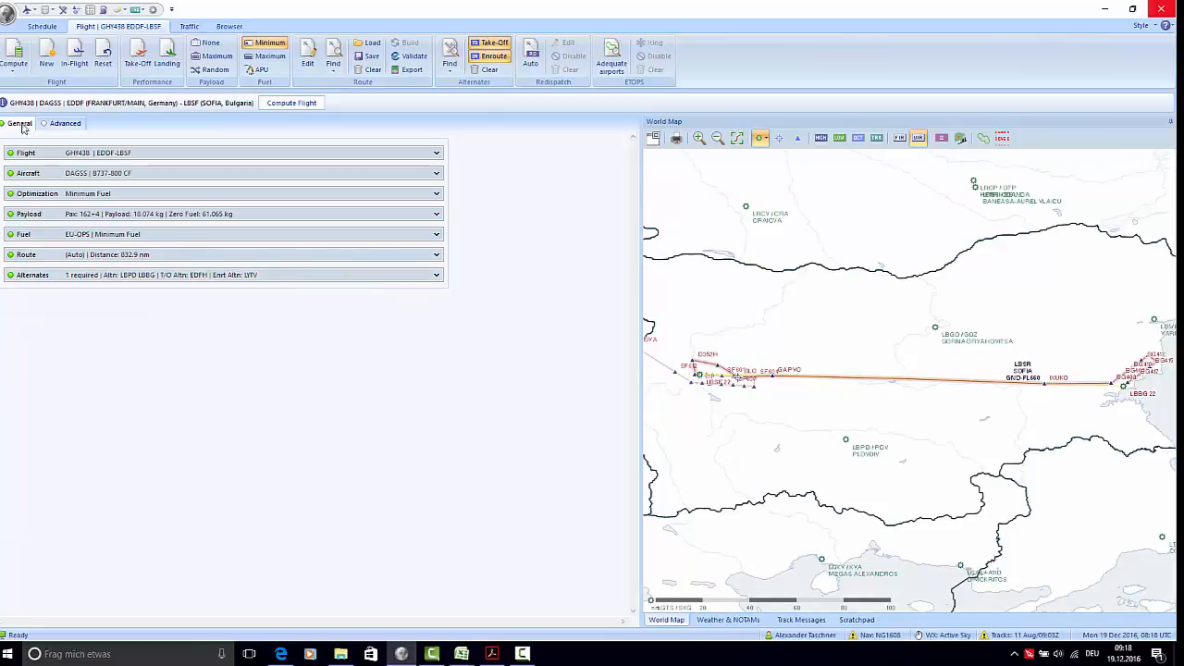
# - Review the redispatch and ETOPS sections of the advanced flight settings, along with the route near LBSF on the map
pyautogui.click(58, 127)
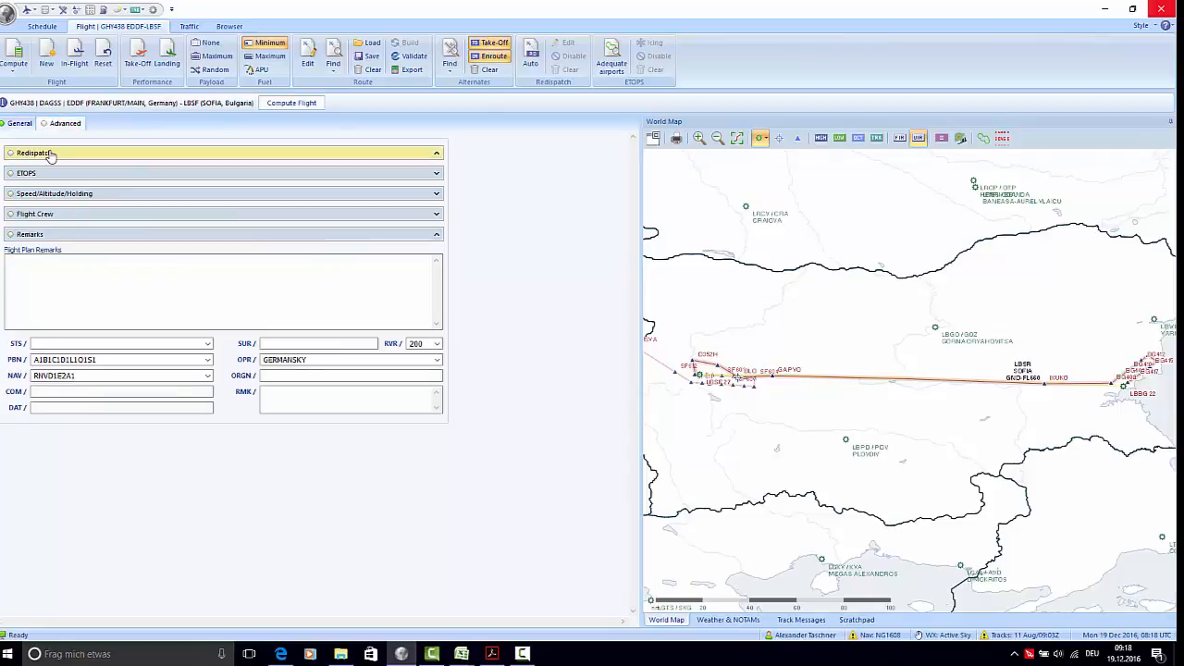
pyautogui.click(49, 154)
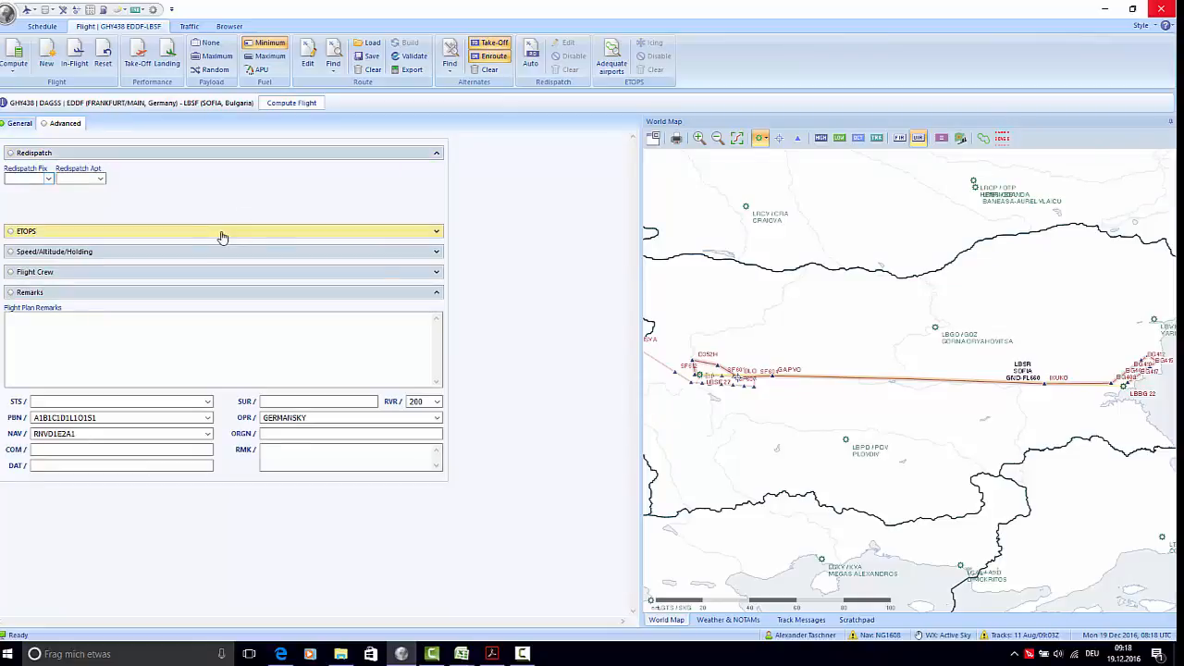
pyautogui.moveTo(794, 367); pyautogui.dragTo(855, 322)
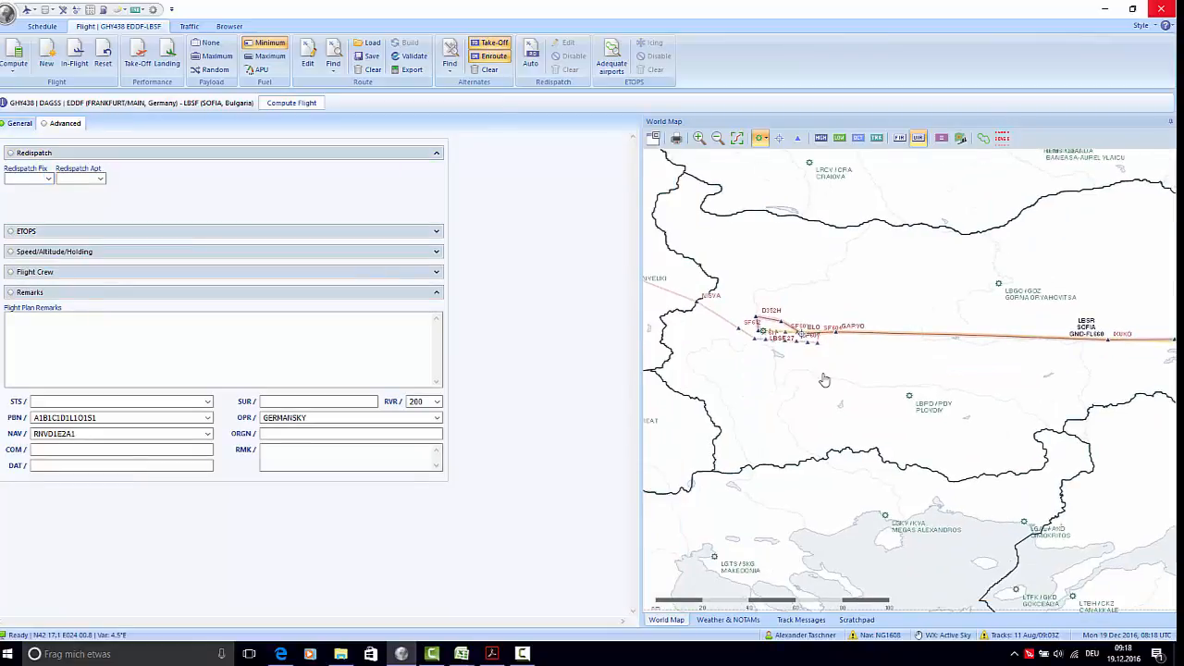
pyautogui.moveTo(834, 293); pyautogui.dragTo(999, 410)
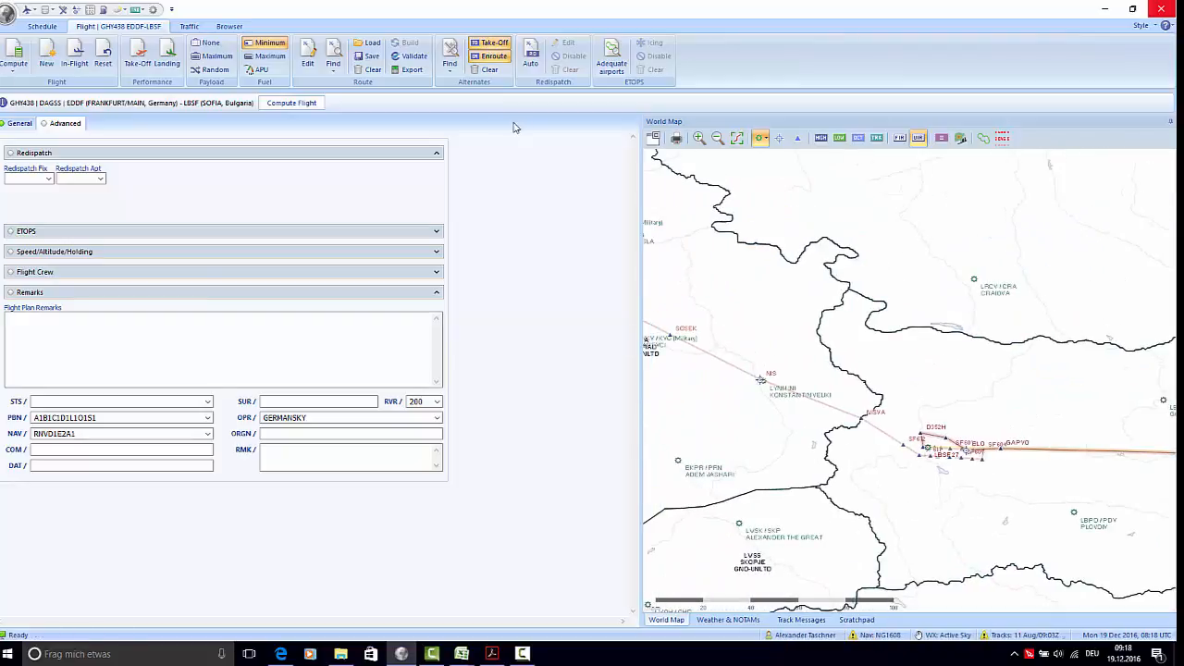
pyautogui.click(434, 158)
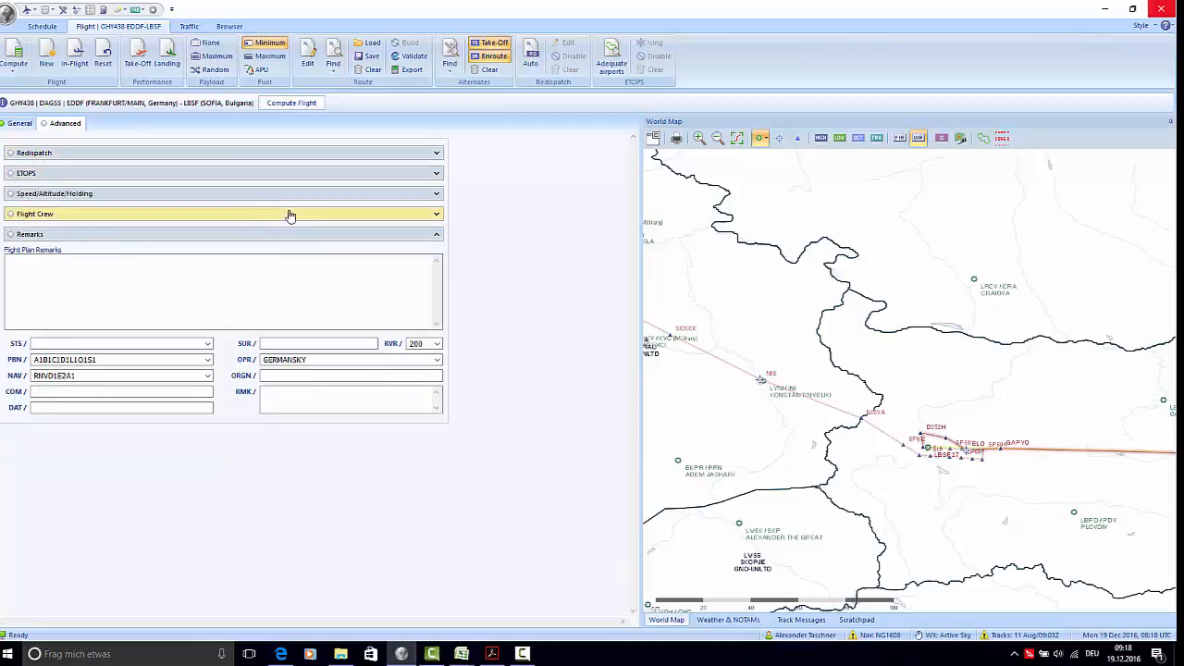
pyautogui.click(156, 175)
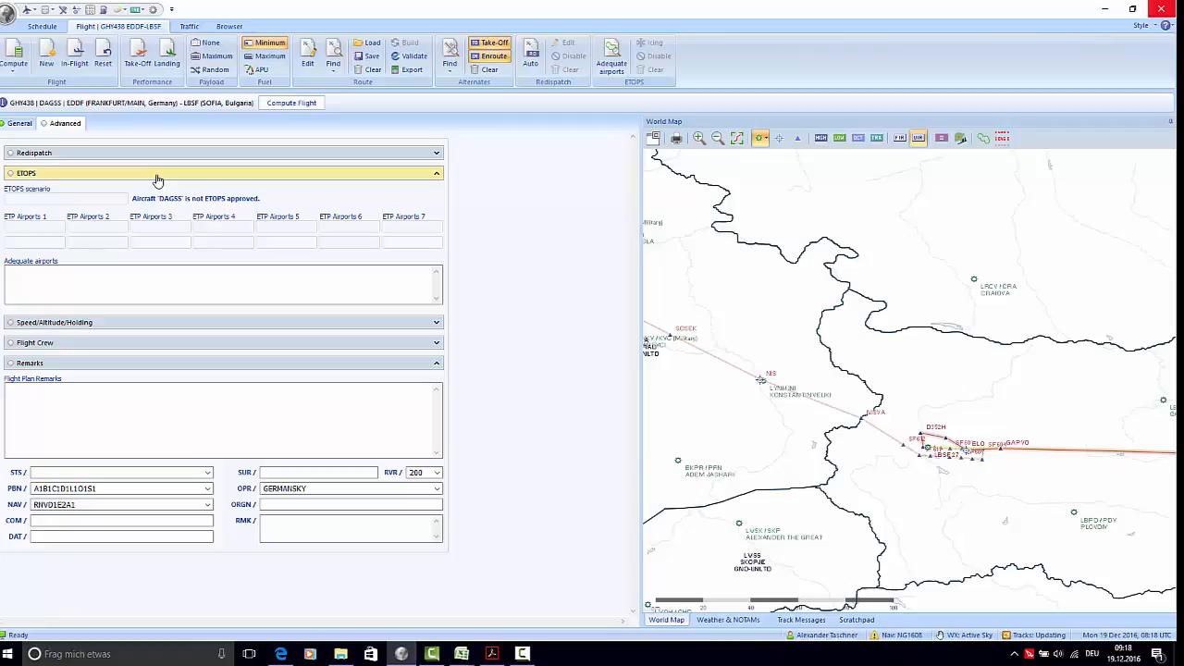
pyautogui.click(157, 175)
# - Open the speed, altitude and holding settings and examine the arrival waypoints around LBSF on the map
pyautogui.click(78, 195)
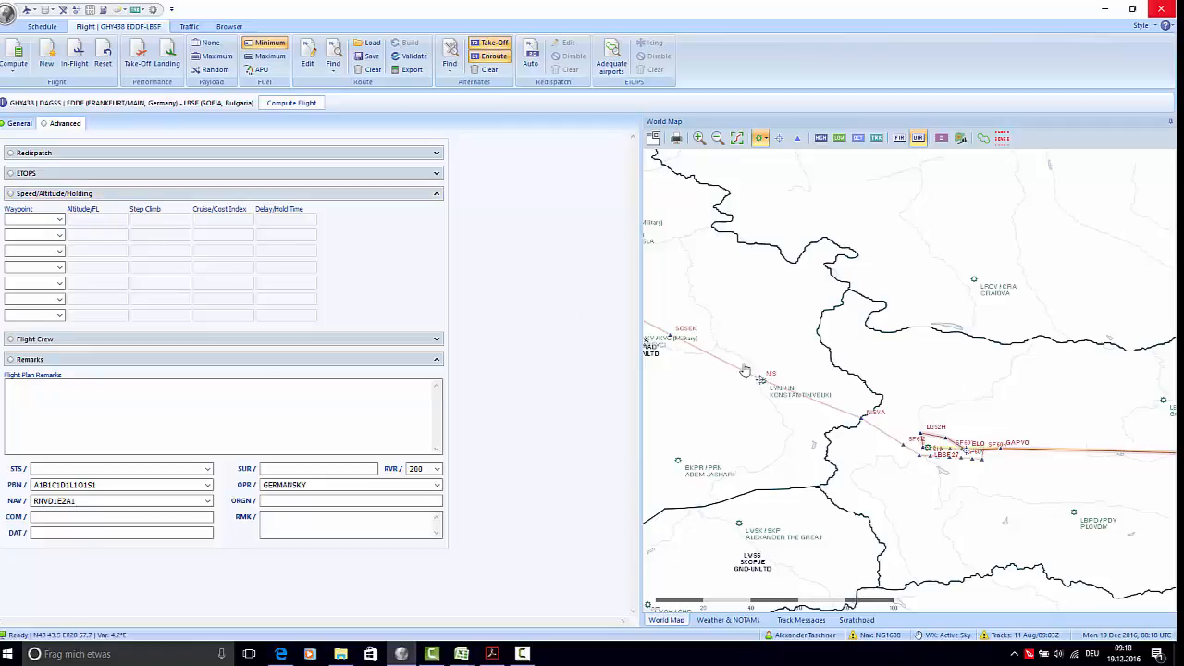
pyautogui.moveTo(916, 468); pyautogui.dragTo(851, 426)
pyautogui.scroll(3, 850, 426)
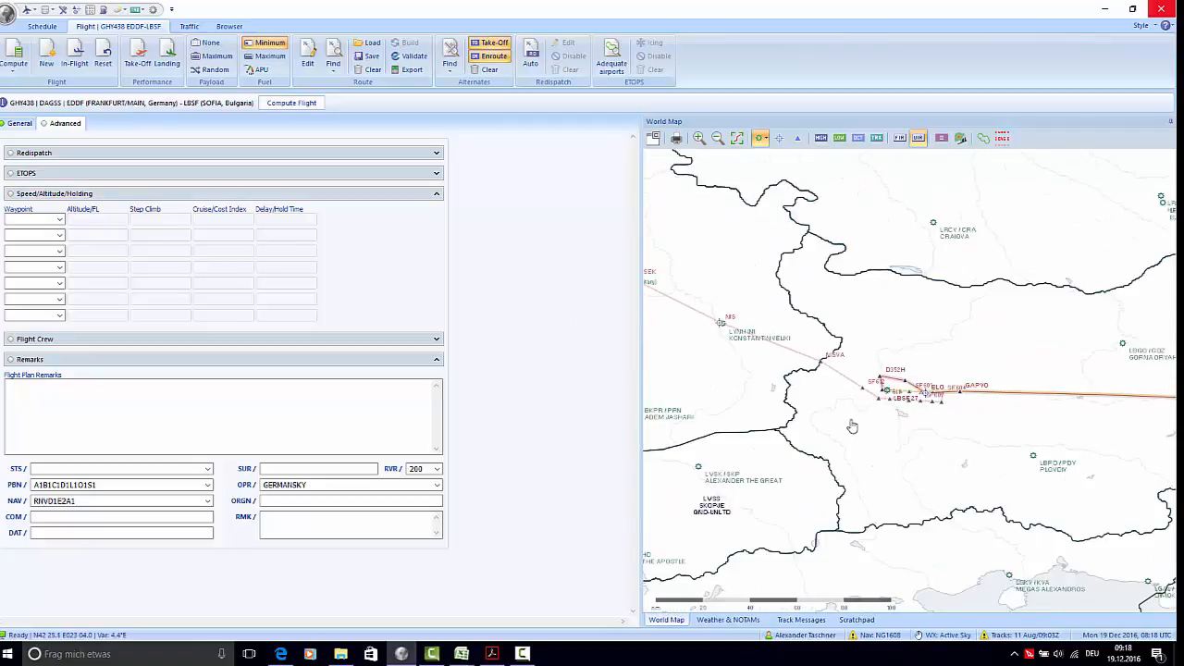
pyautogui.scroll(2, 952, 422)
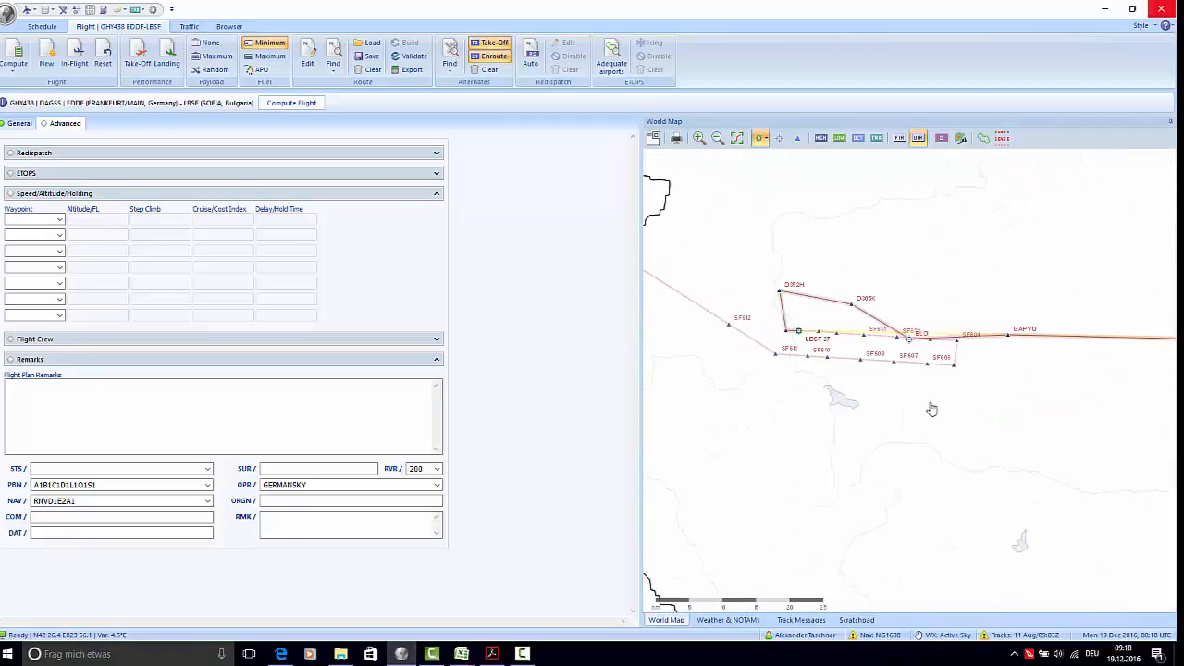
pyautogui.scroll(2, 931, 410)
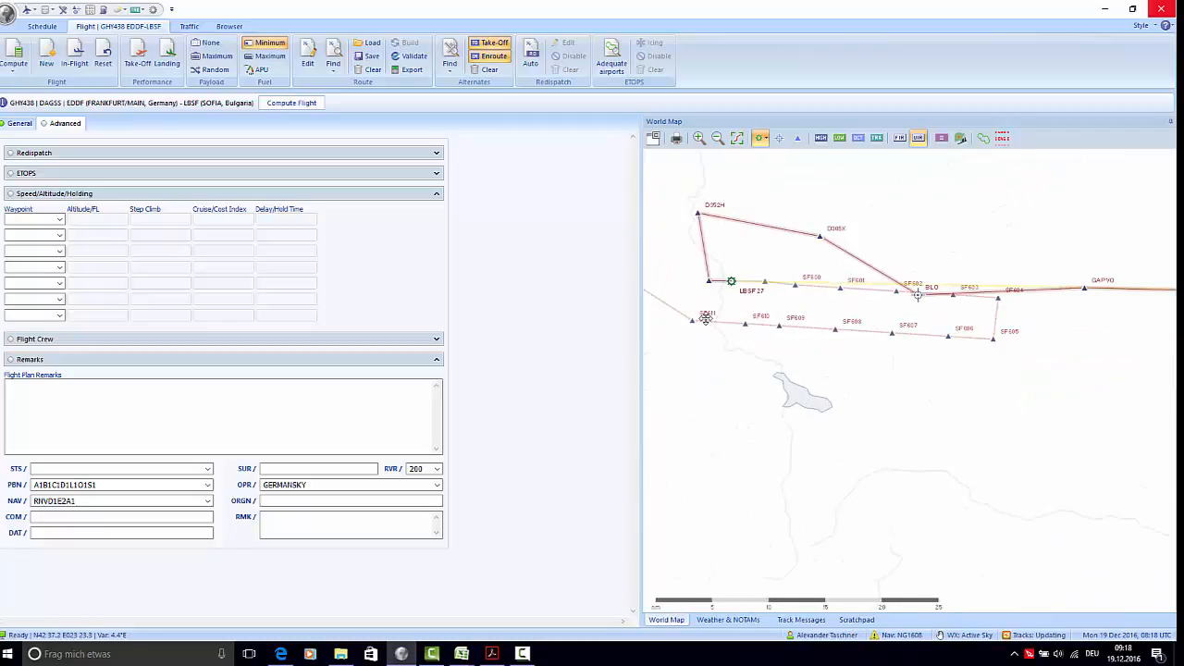
# - Review the main route's text and examine its arrival path from NISVA to LBSF on the map
pyautogui.click(19, 124)
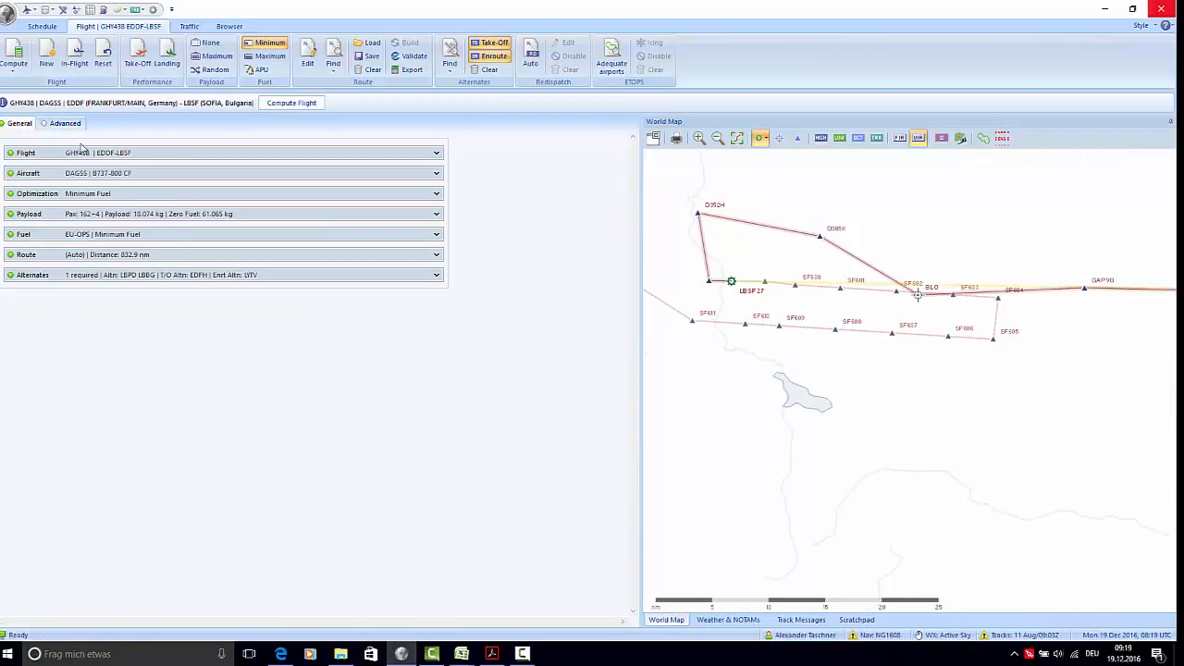
pyautogui.click(72, 255)
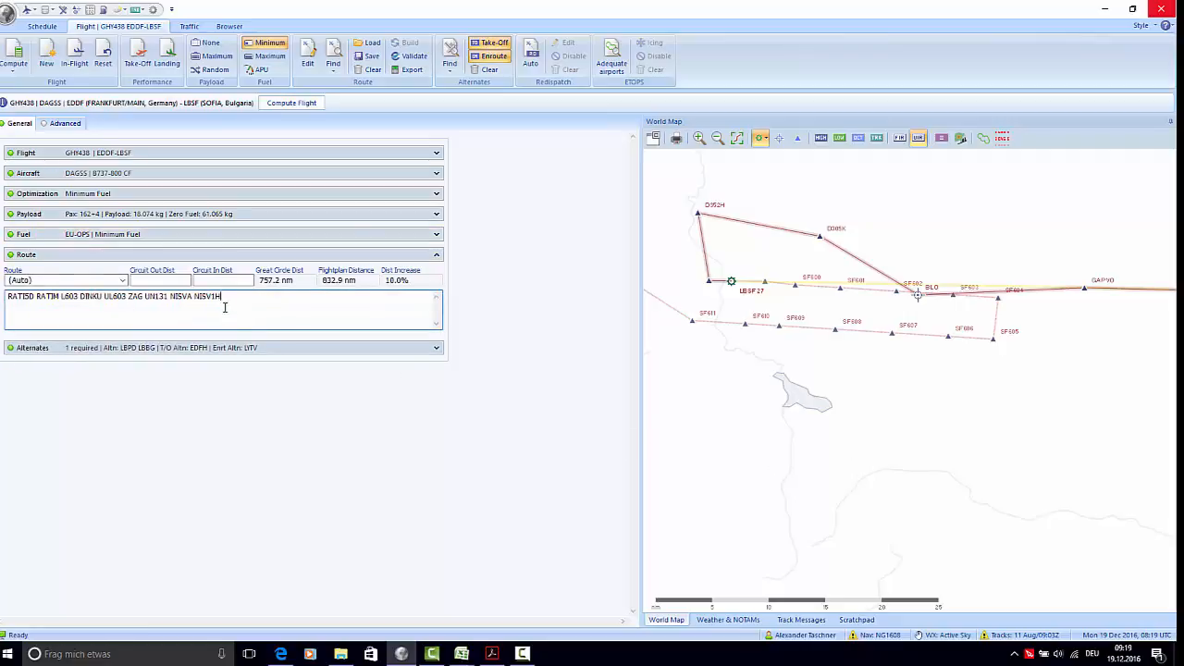
pyautogui.moveTo(225, 296); pyautogui.dragTo(9, 296)
pyautogui.click(60, 280)
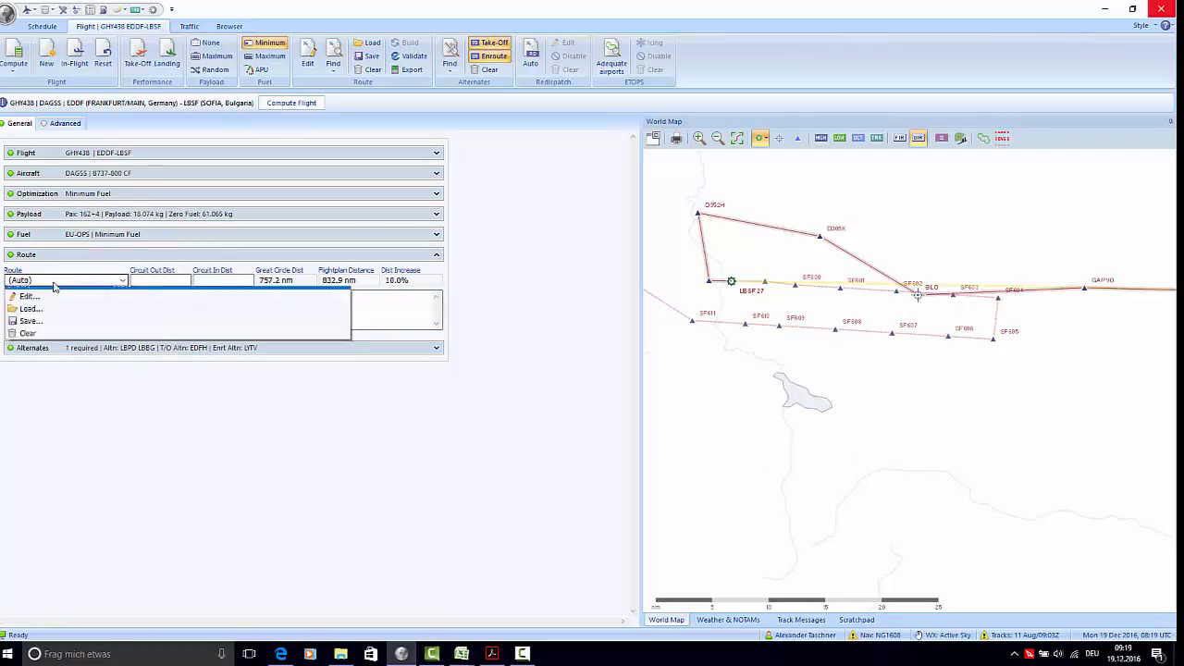
pyautogui.click(56, 294)
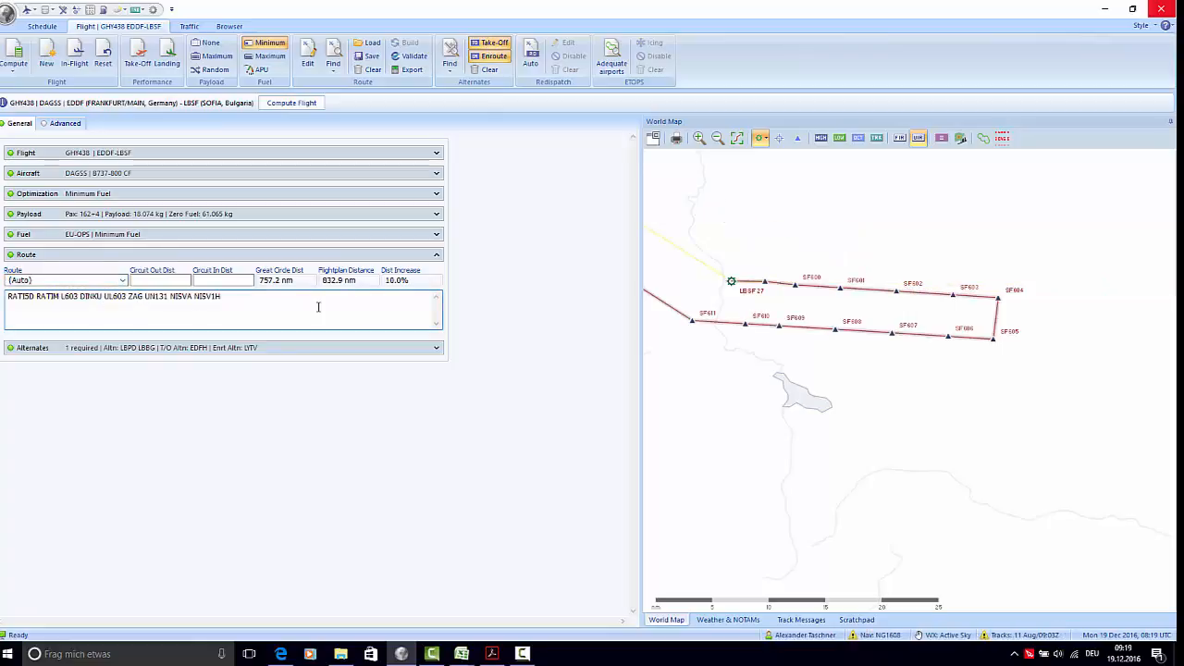
pyautogui.moveTo(775, 370); pyautogui.dragTo(978, 410)
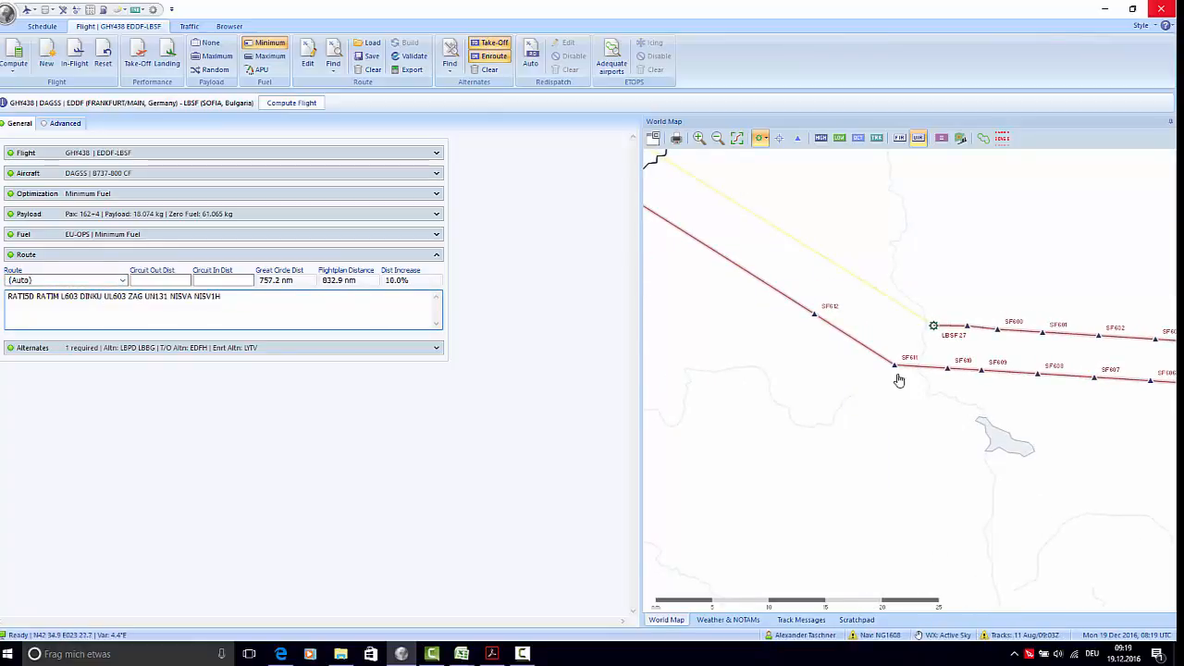
pyautogui.moveTo(902, 379); pyautogui.dragTo(942, 465)
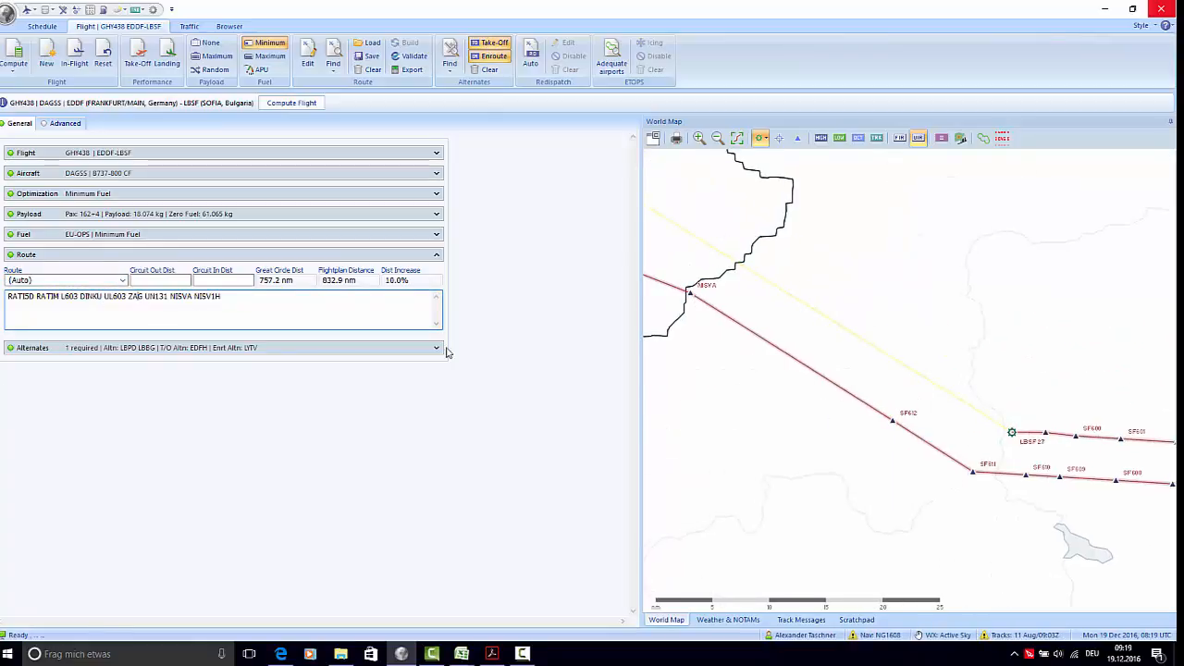
# - Choose NISVA as the first waypoint in the advanced speed, altitude and holding settings
pyautogui.click(57, 123)
pyautogui.click(59, 219)
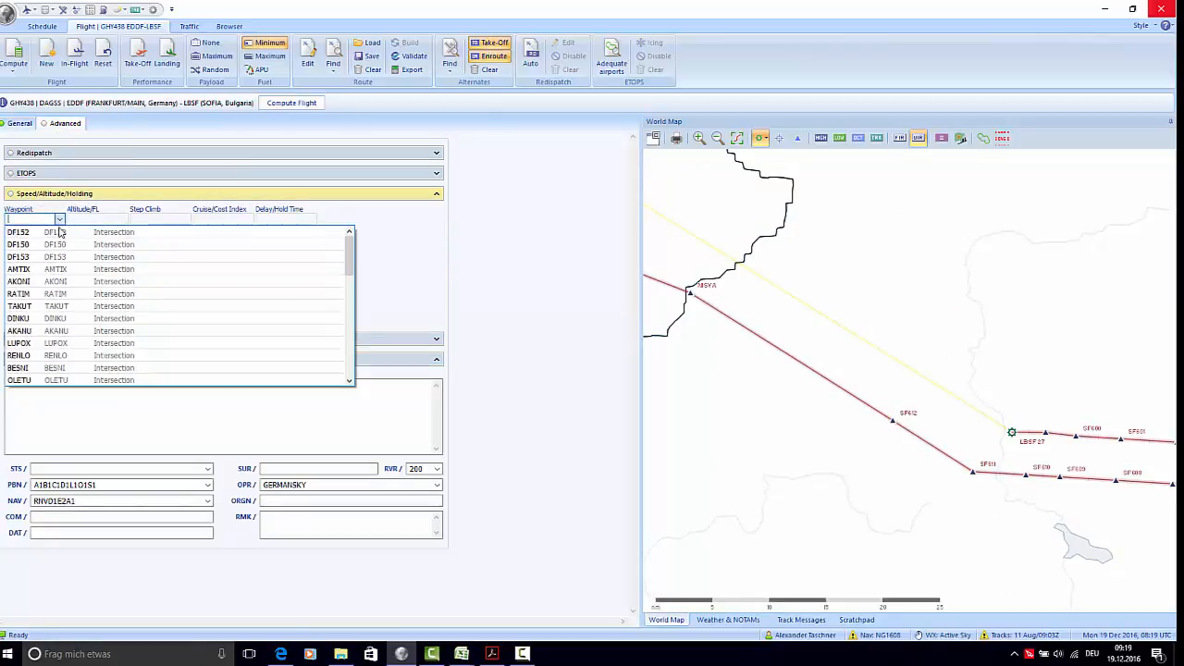
pyautogui.scroll(-10, 102, 370)
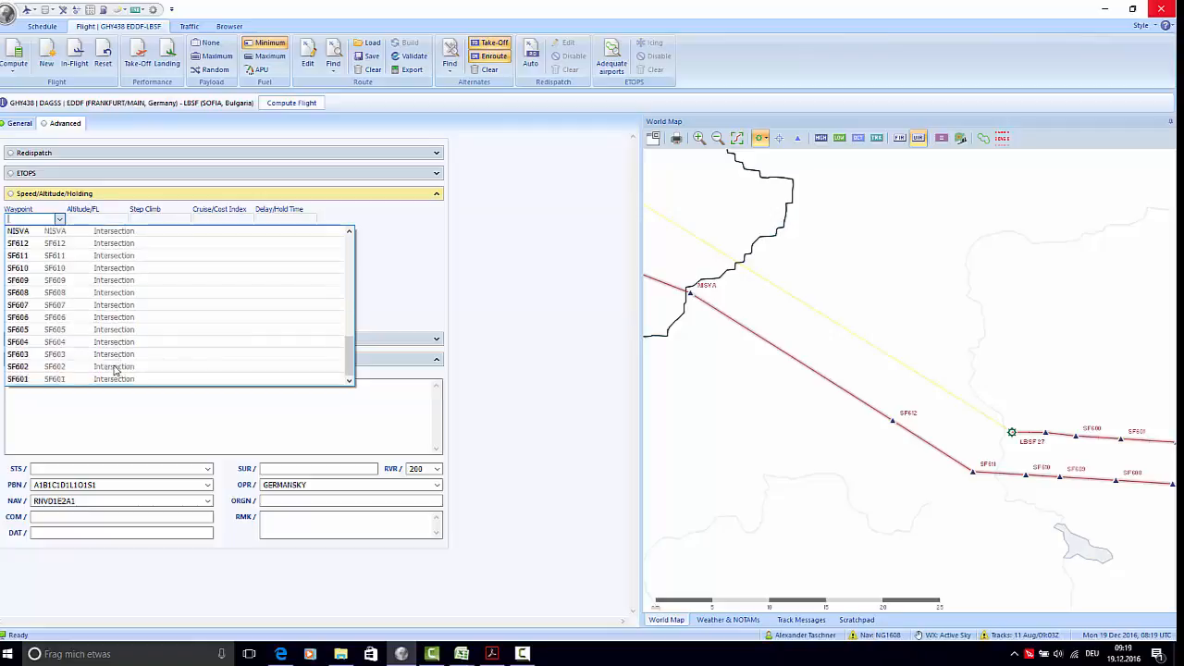
pyautogui.scroll(3, 97, 361)
pyautogui.scroll(-2, 93, 366)
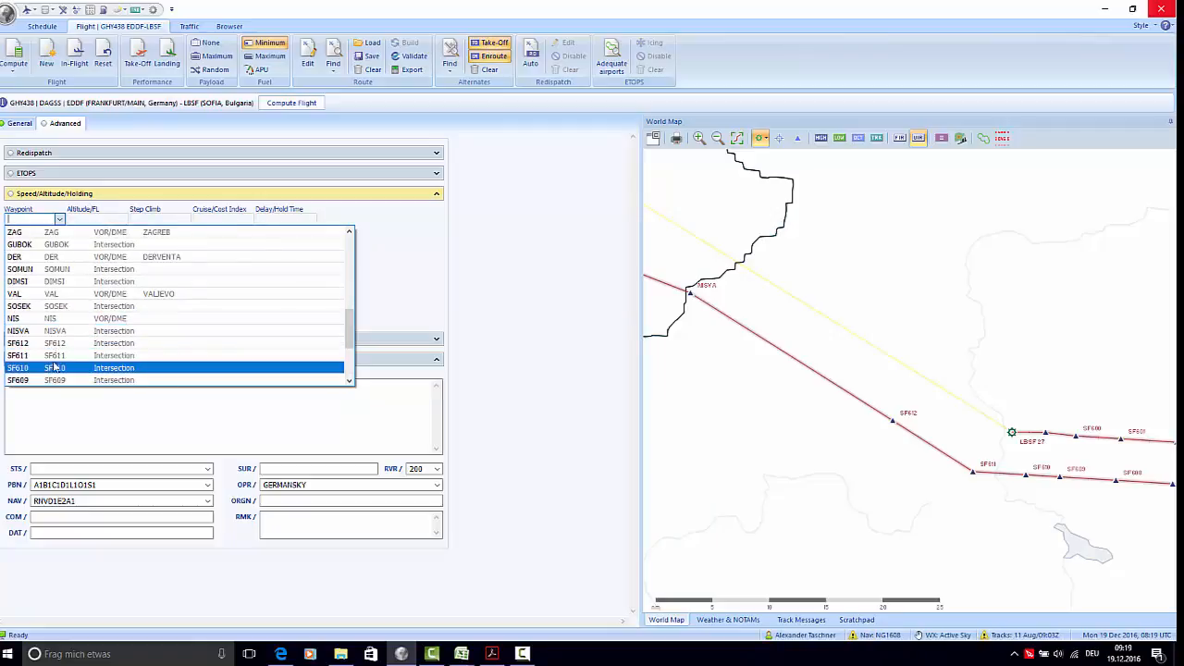
pyautogui.click(53, 330)
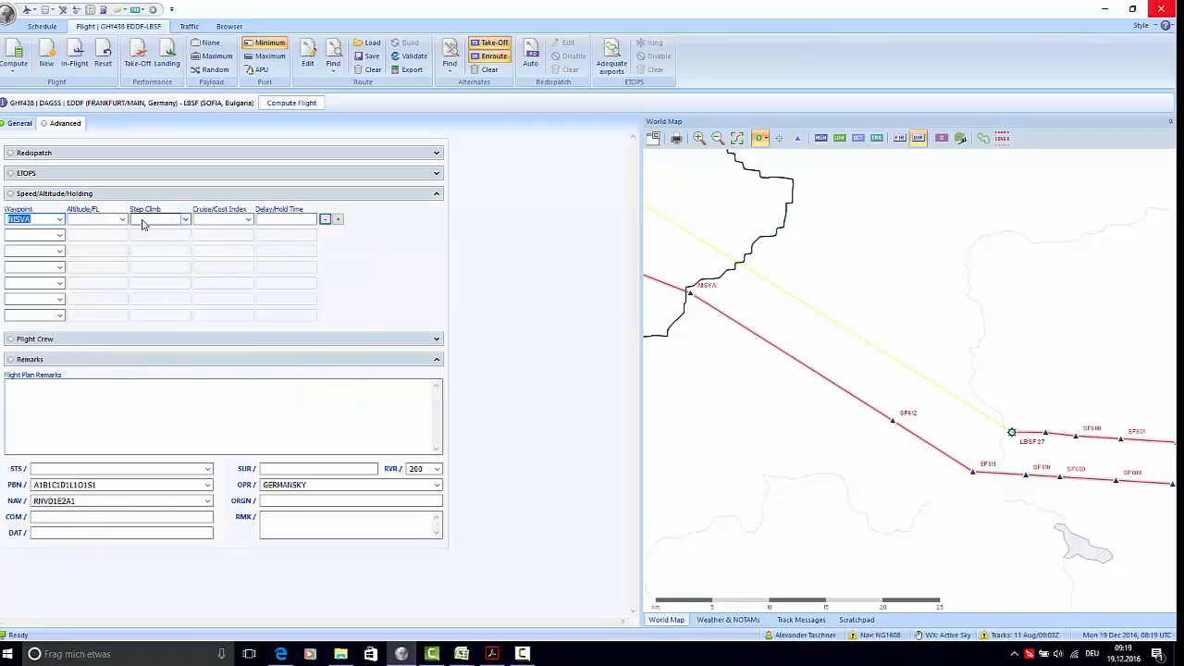
# - Set the cruise cost index at NISVA to 23, check its altitude options, and collapse the speed, altitude and holding section
pyautogui.click(248, 220)
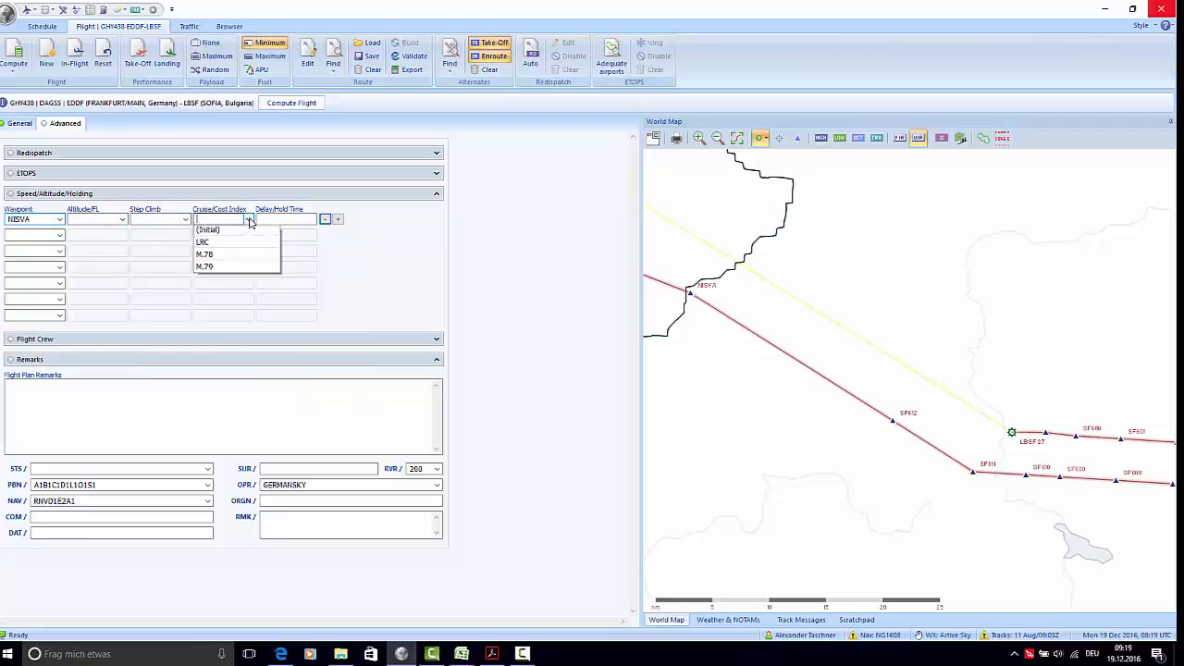
pyautogui.click(225, 219)
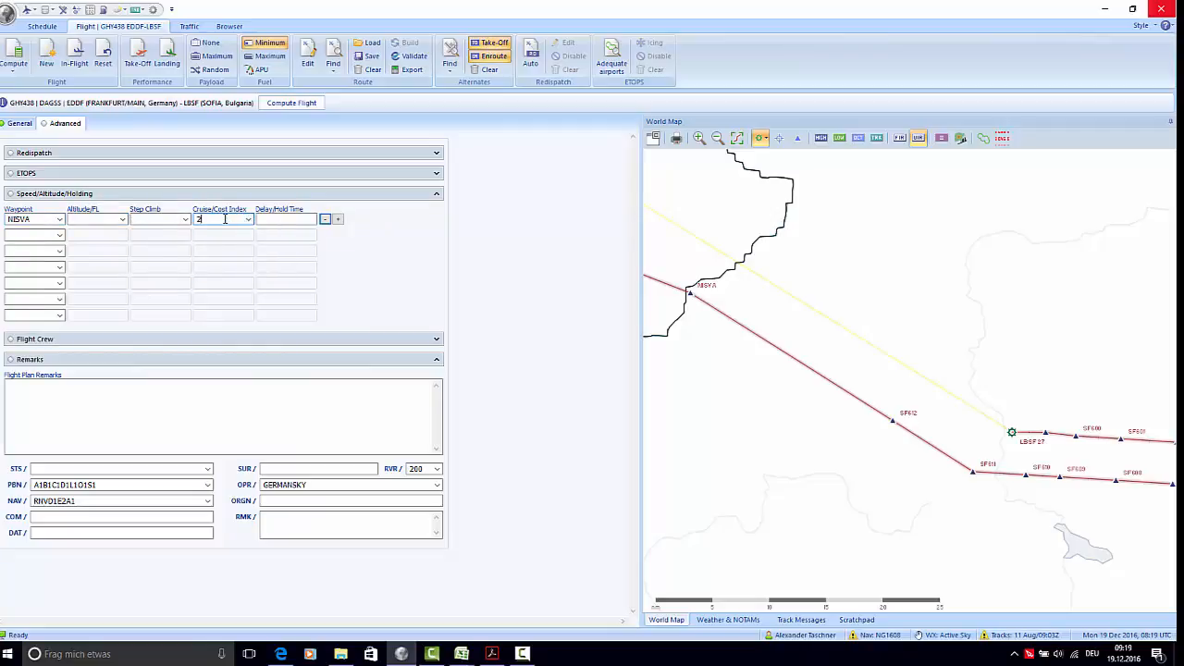
pyautogui.write('3')
pyautogui.click(120, 218)
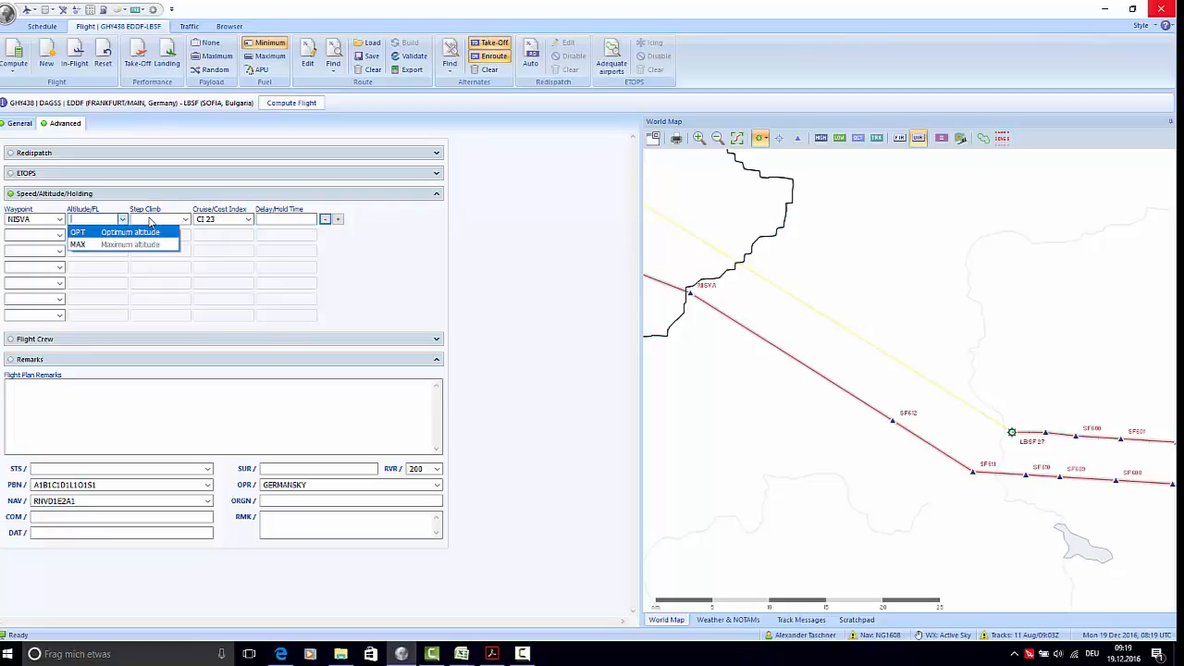
pyautogui.click(149, 221)
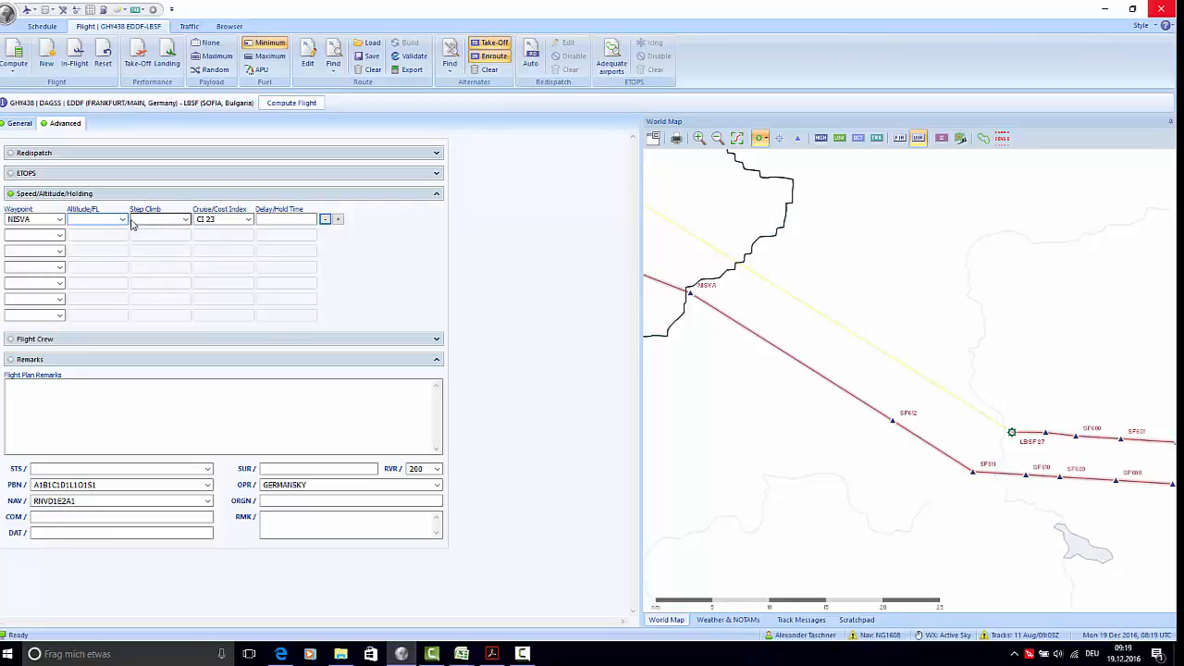
pyautogui.click(265, 219)
pyautogui.click(135, 194)
# - Review the flight crew fields and the flight plan remarks in the advanced settings
pyautogui.click(113, 214)
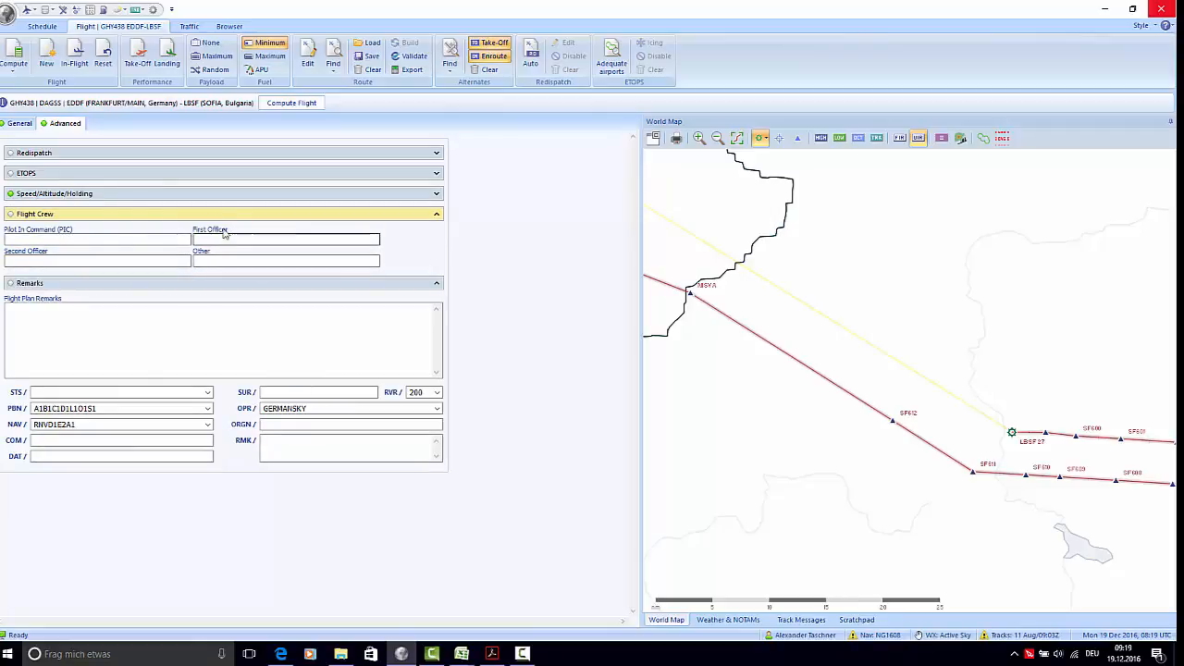
pyautogui.click(439, 217)
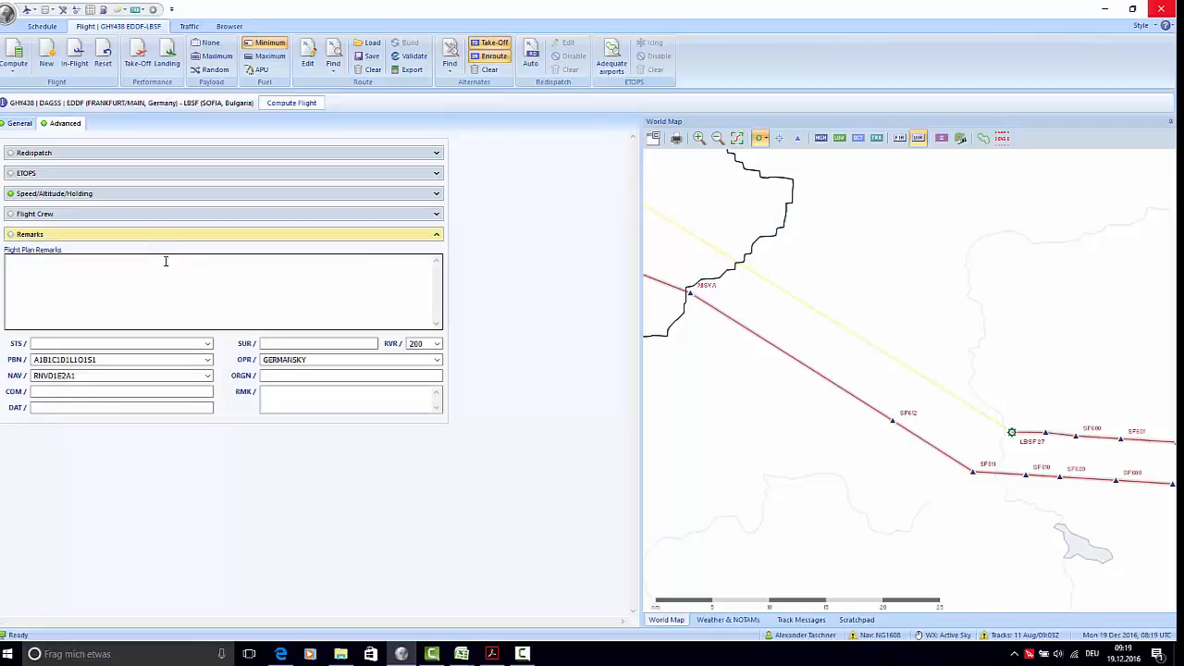
pyautogui.click(229, 285)
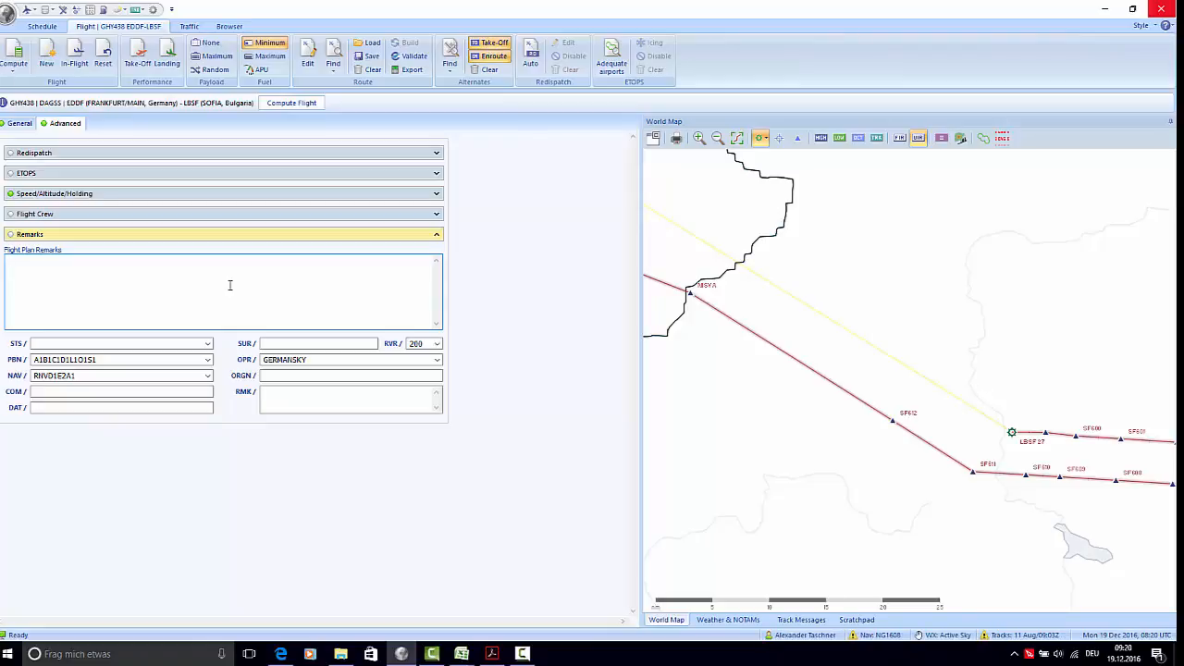
# - Turn on the world map's weather overlay and switch it from winds to turbulence (Turb) for the EDDF–LBSF route
pyautogui.click(962, 141)
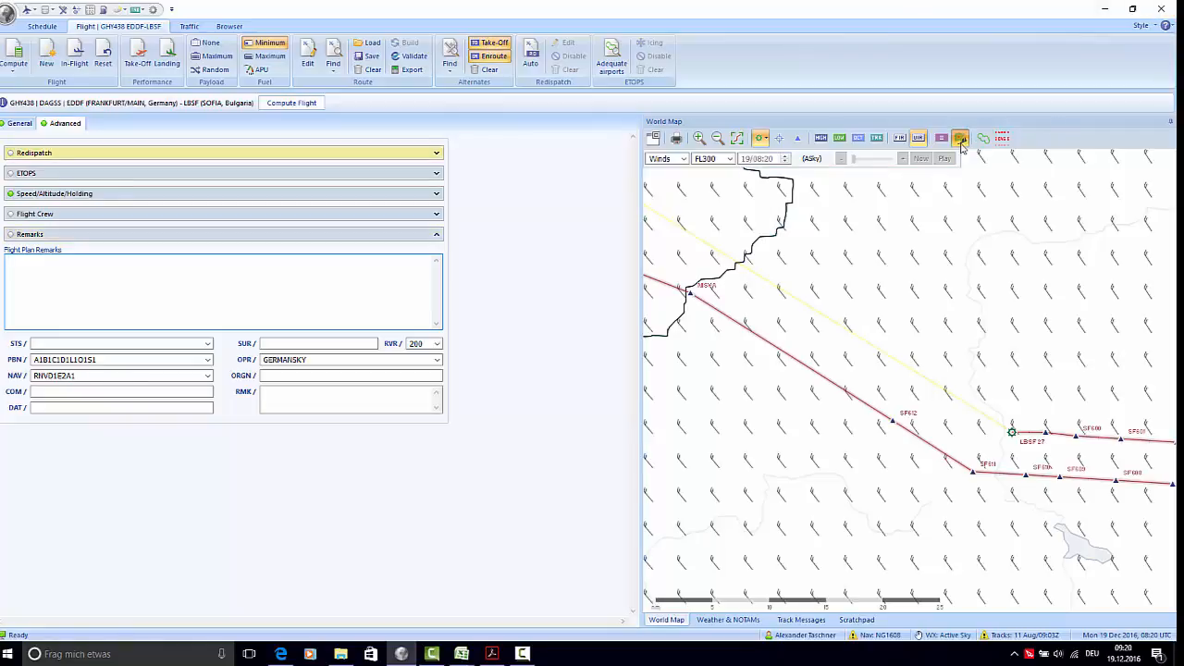
pyautogui.click(685, 162)
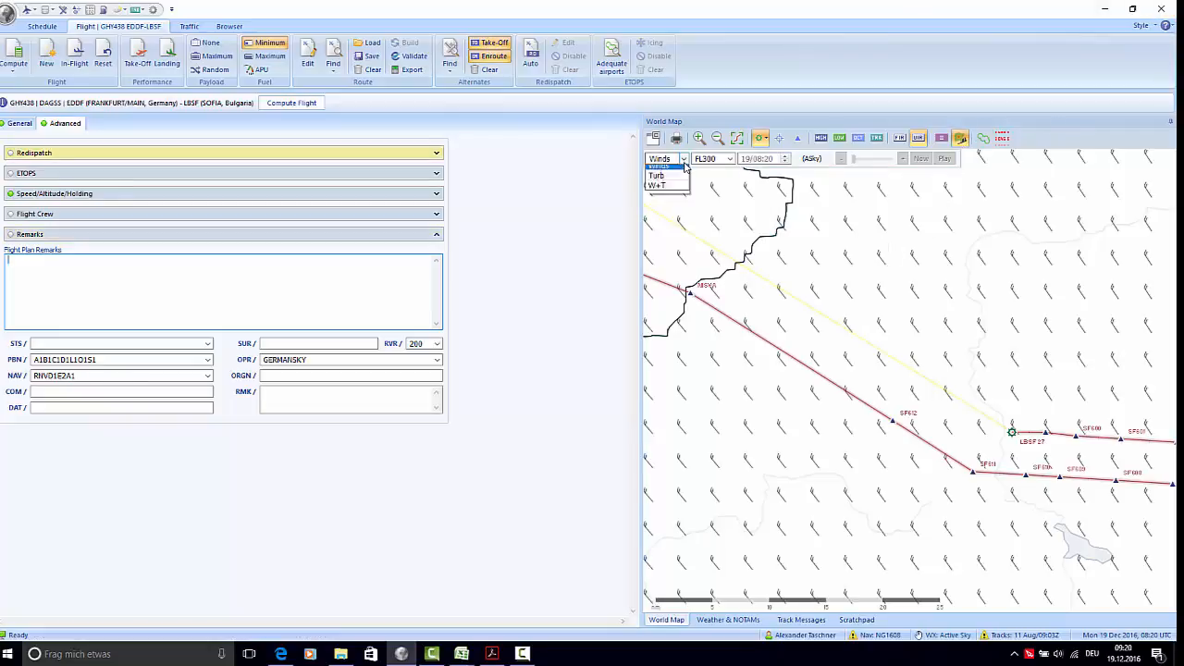
pyautogui.click(657, 175)
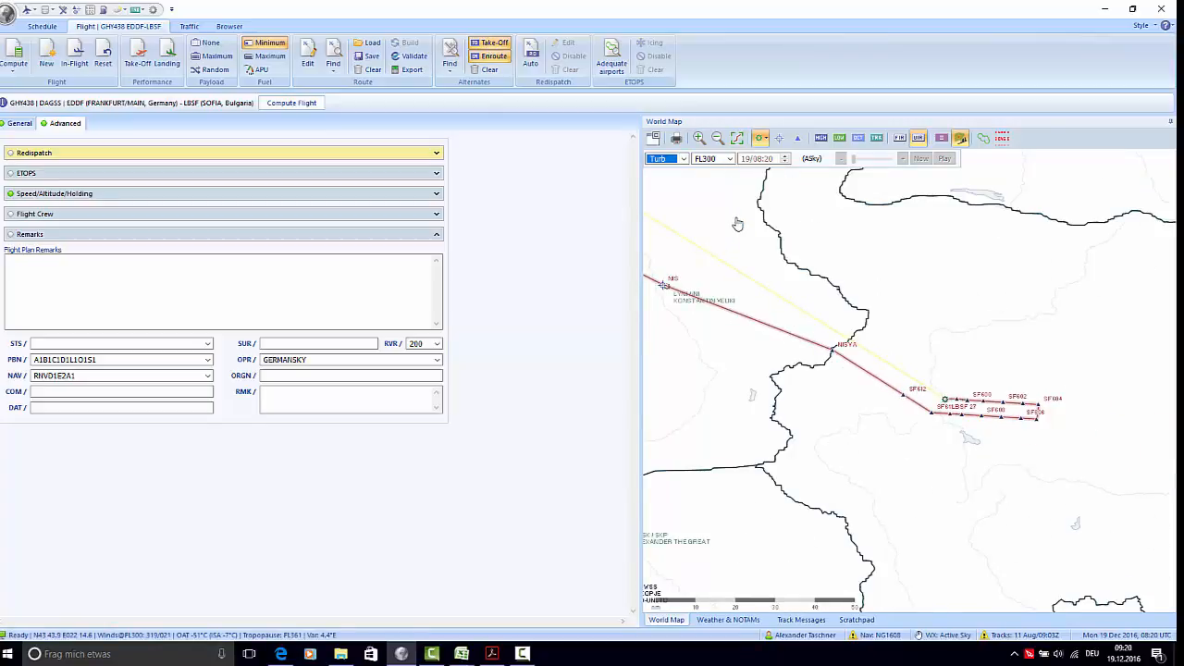
pyautogui.scroll(-5, 737, 224)
pyautogui.scroll(-2, 740, 223)
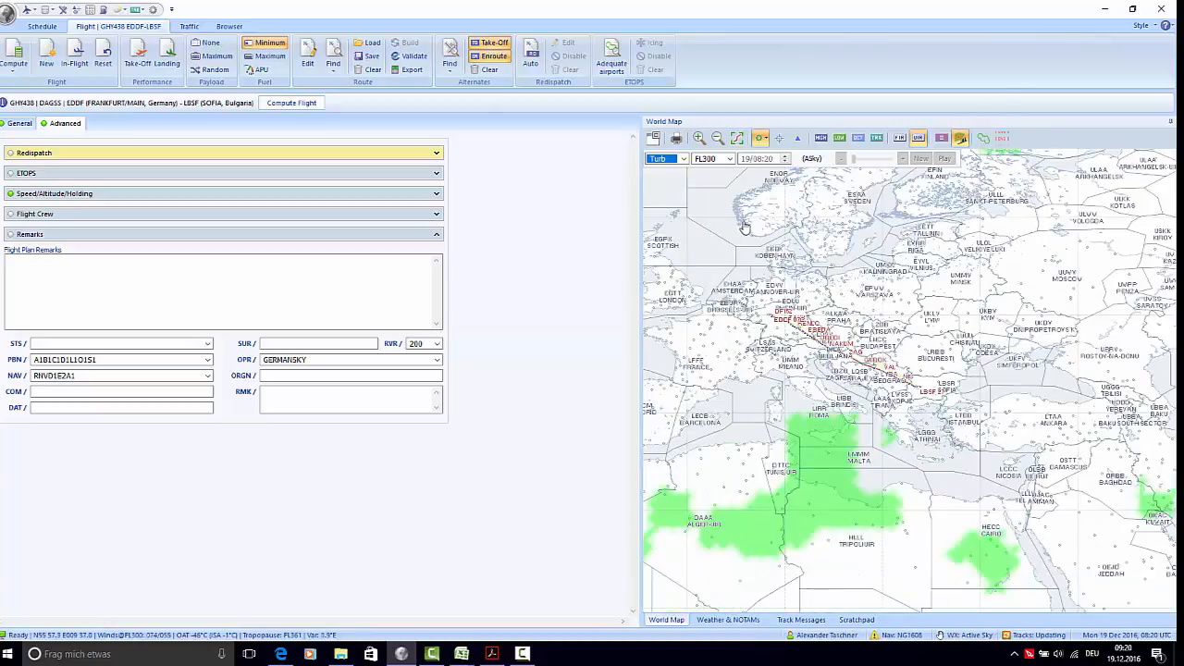
pyautogui.scroll(1, 853, 337)
pyautogui.scroll(1, 853, 337)
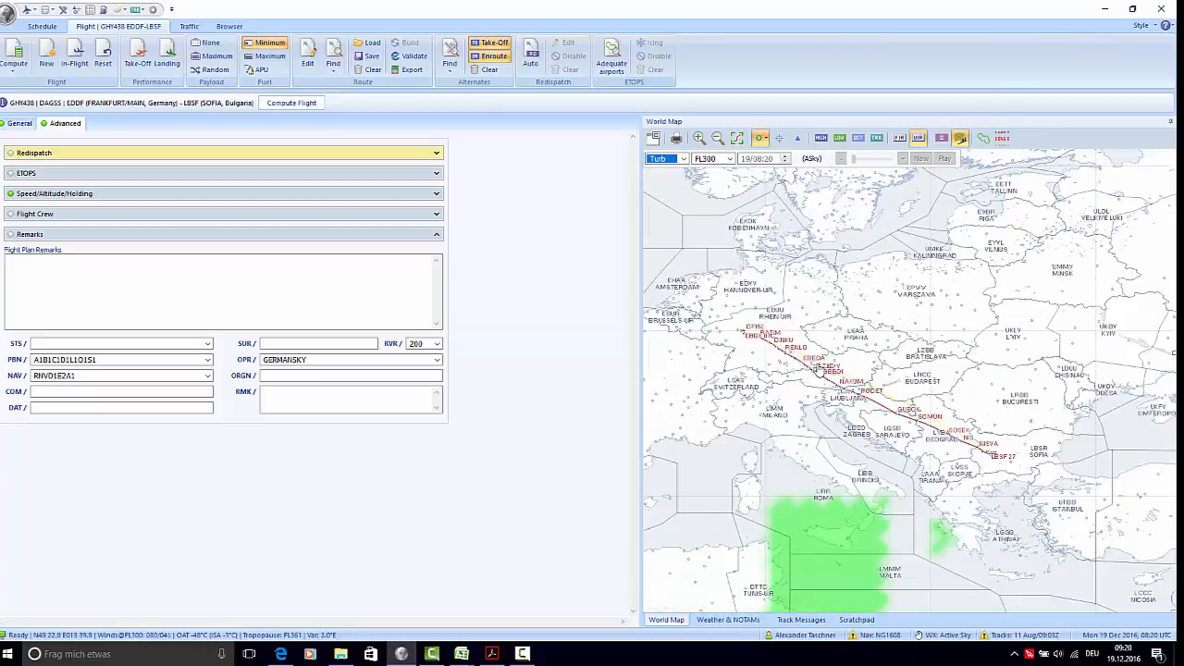
# - Collapse the remarks section, compute flight GHY438, and check the errors of the result
pyautogui.click(132, 235)
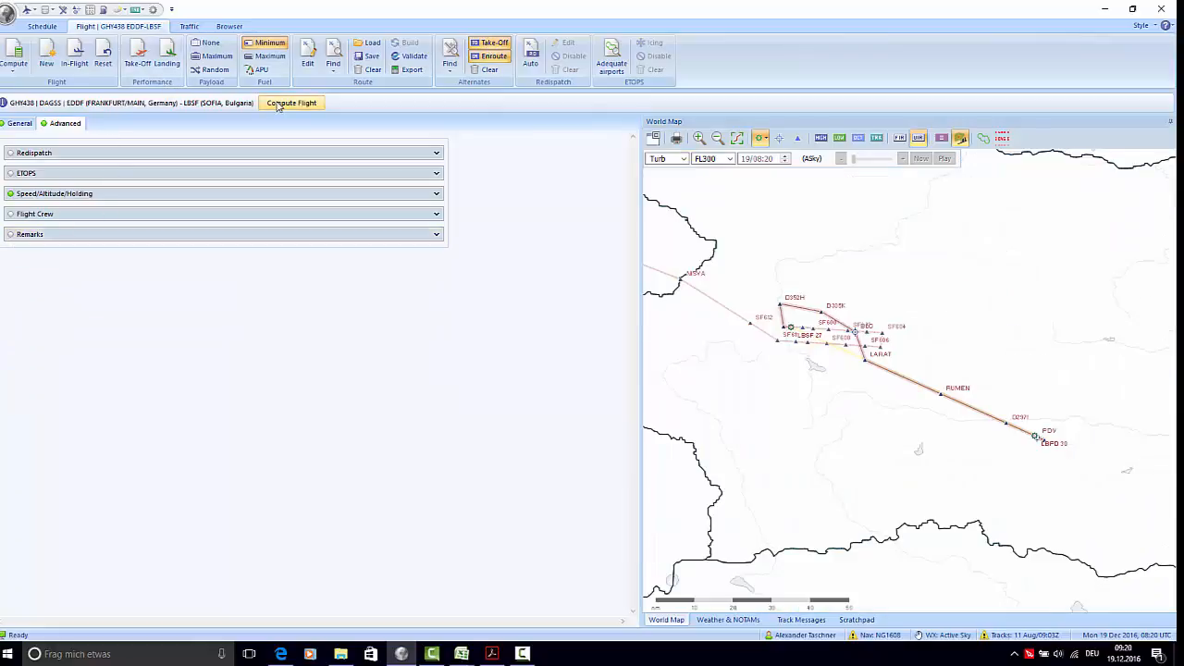
pyautogui.click(320, 103)
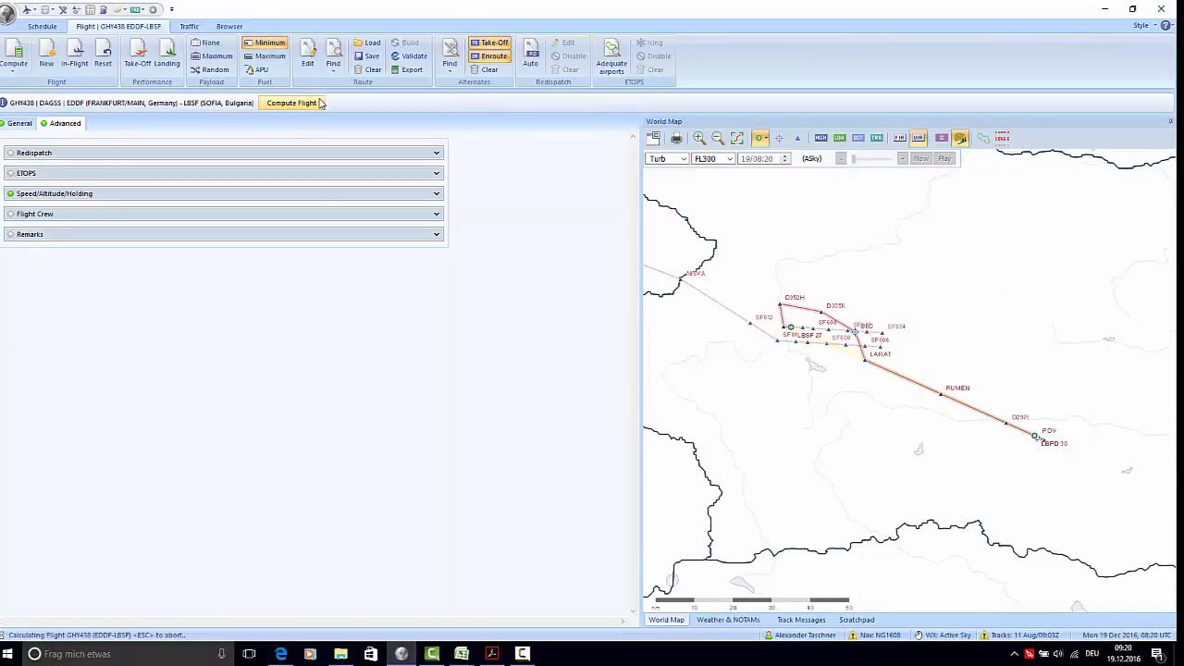
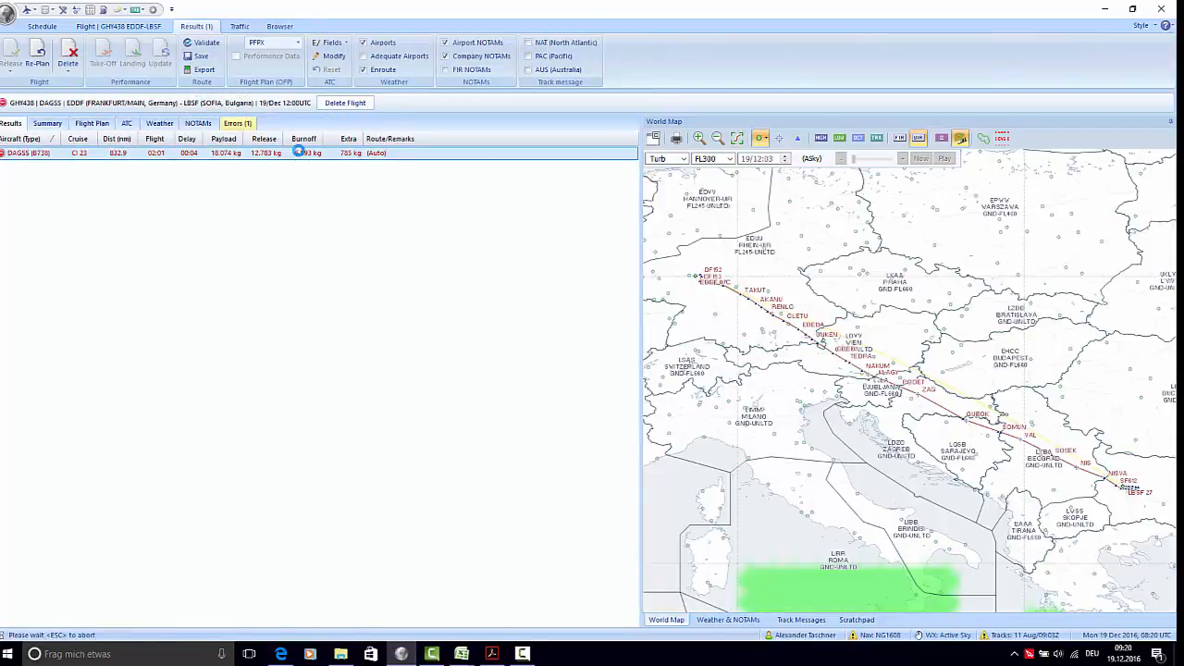
pyautogui.click(239, 128)
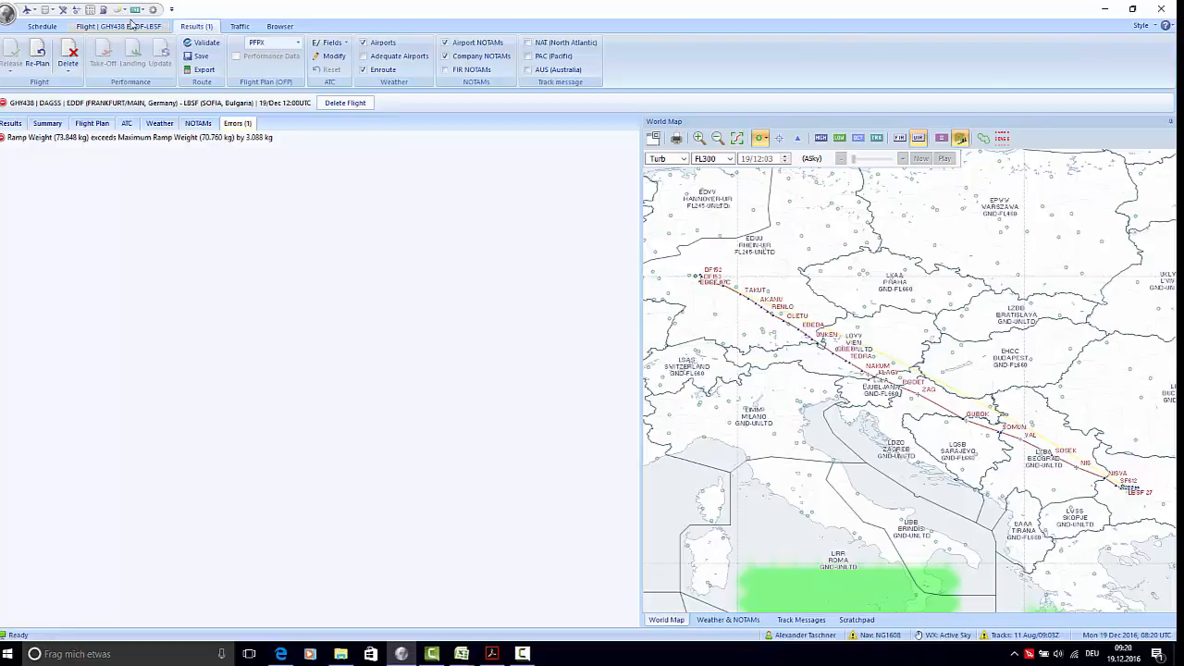
# - Generate a random payload for flight GHY438 and compute the flight again
pyautogui.click(132, 25)
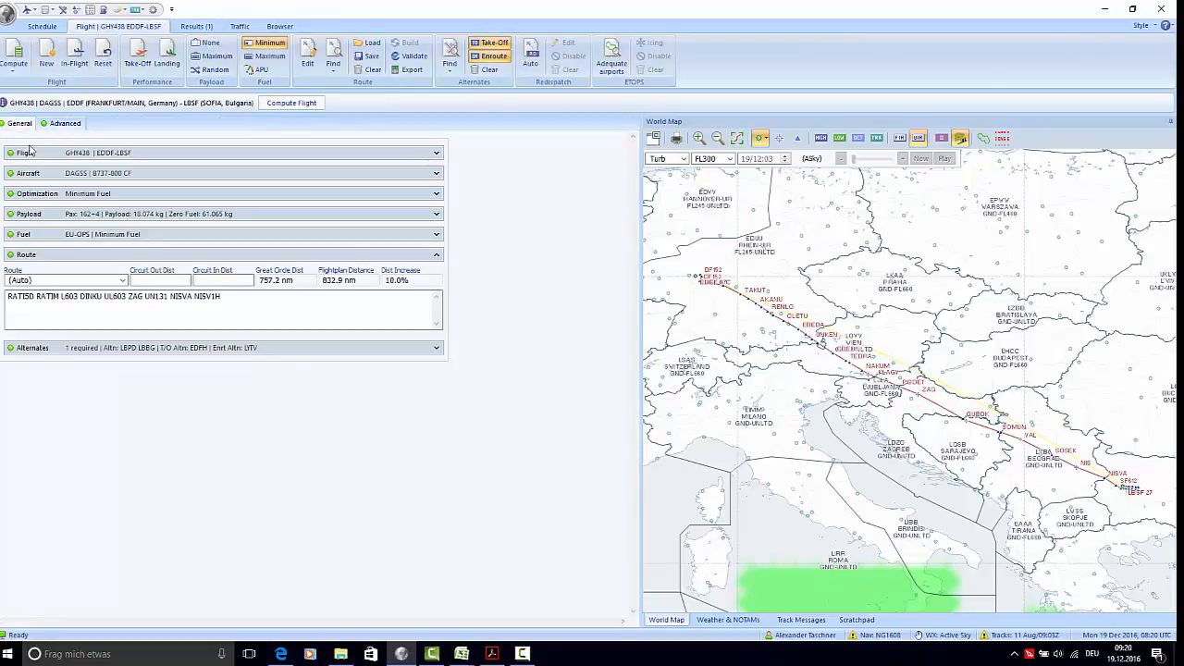
pyautogui.click(55, 213)
pyautogui.click(216, 72)
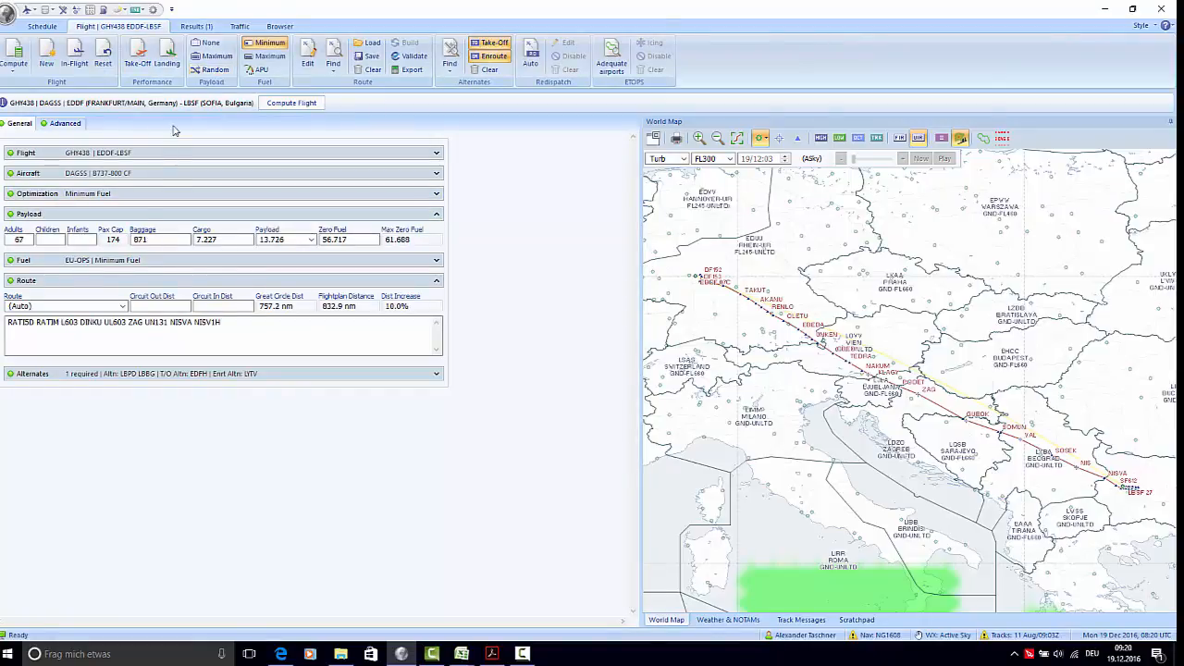
pyautogui.click(146, 212)
pyautogui.click(289, 102)
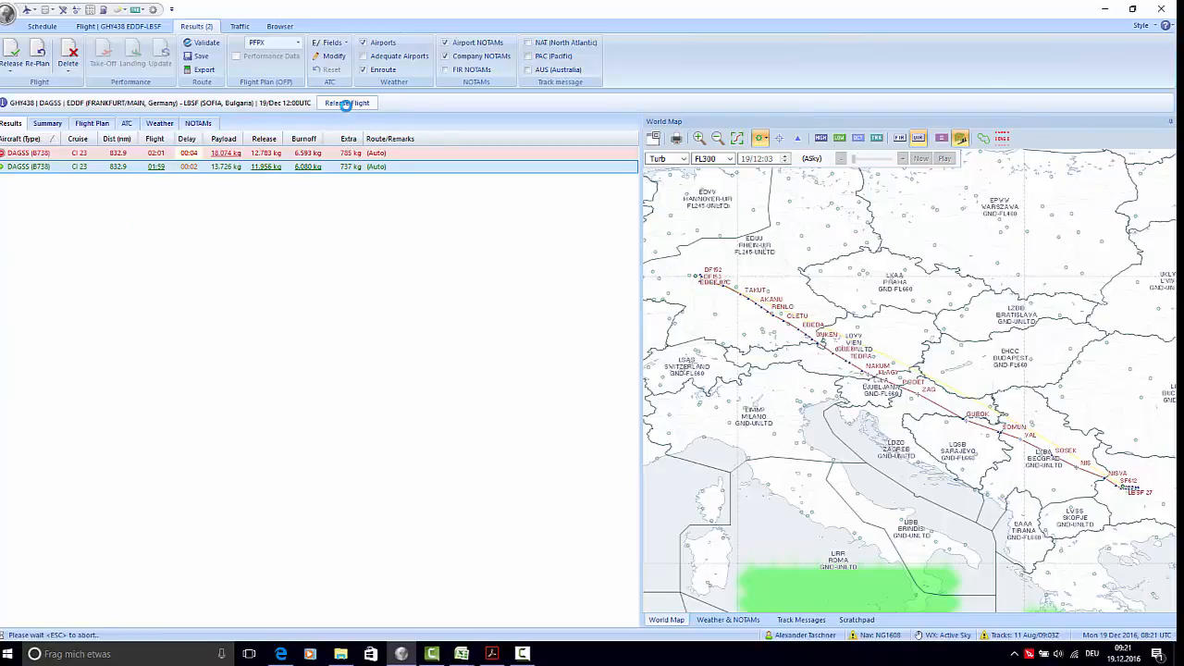
# - Release flight GHY438 and set its route export to include PMDG Simulations NGX (FSX) and exclude Airbus Extended
pyautogui.click(346, 104)
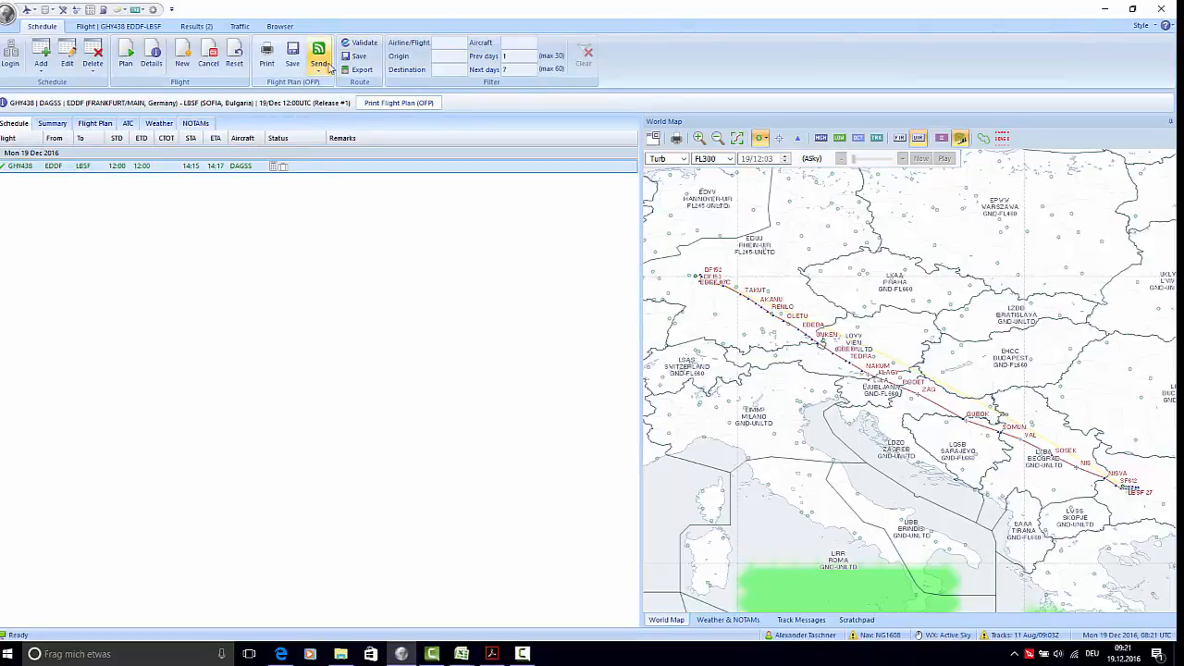
pyautogui.click(351, 71)
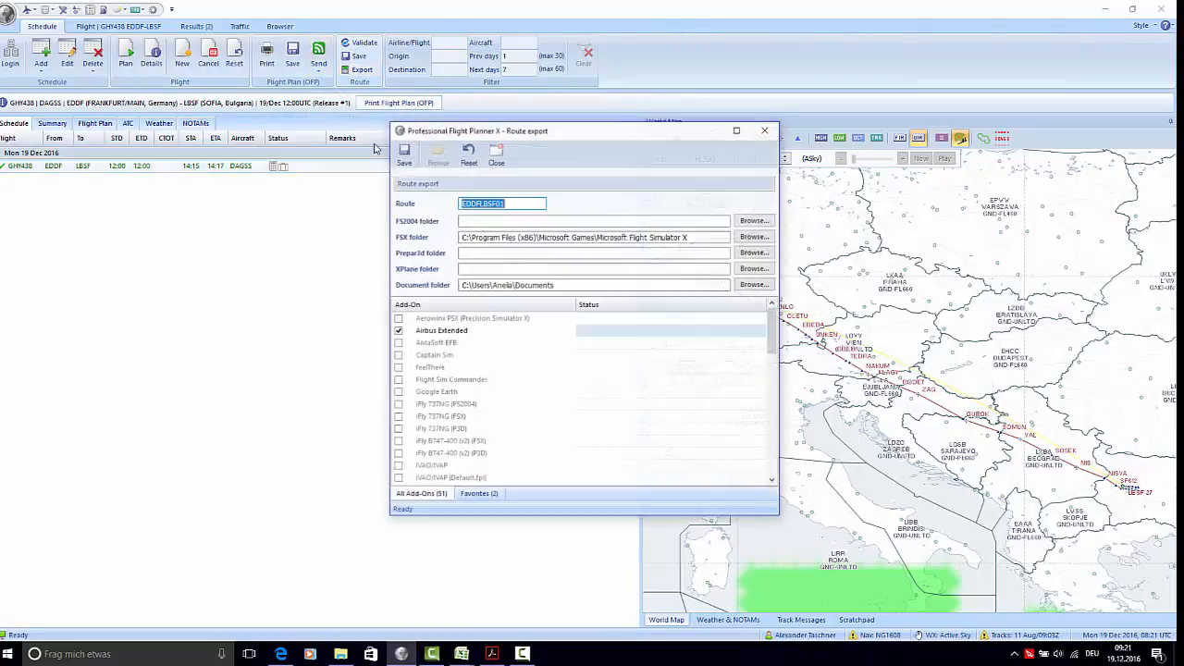
pyautogui.click(398, 332)
pyautogui.scroll(-4, 401, 343)
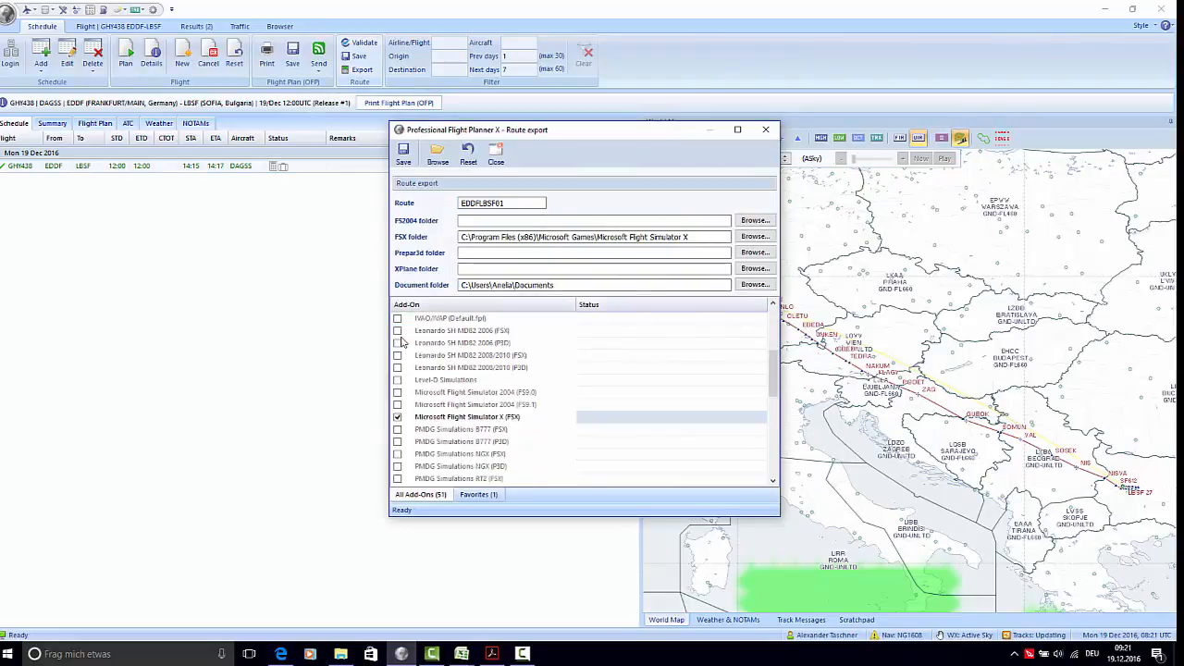
pyautogui.scroll(3, 403, 352)
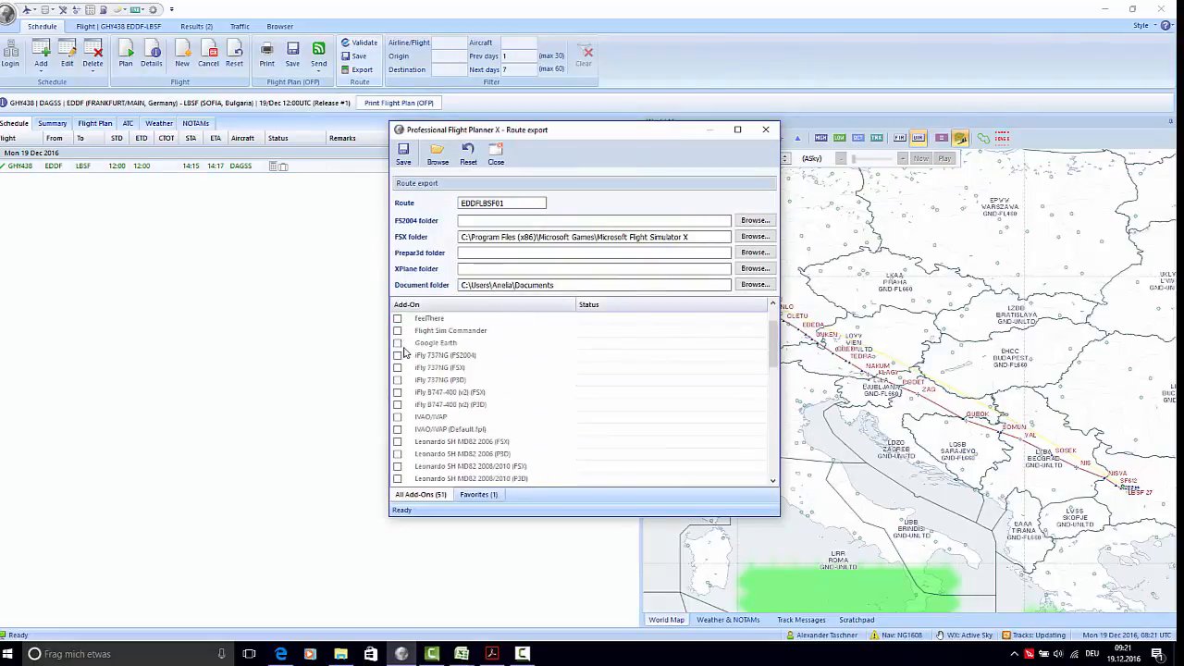
pyautogui.scroll(-8, 402, 366)
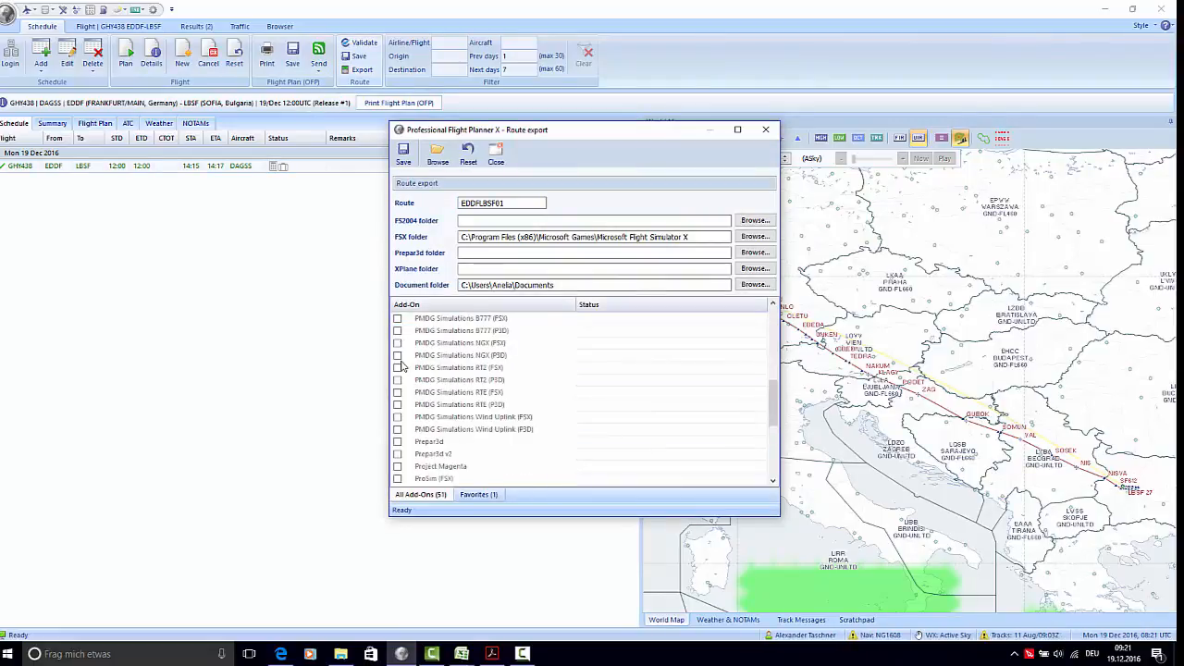
pyautogui.click(398, 344)
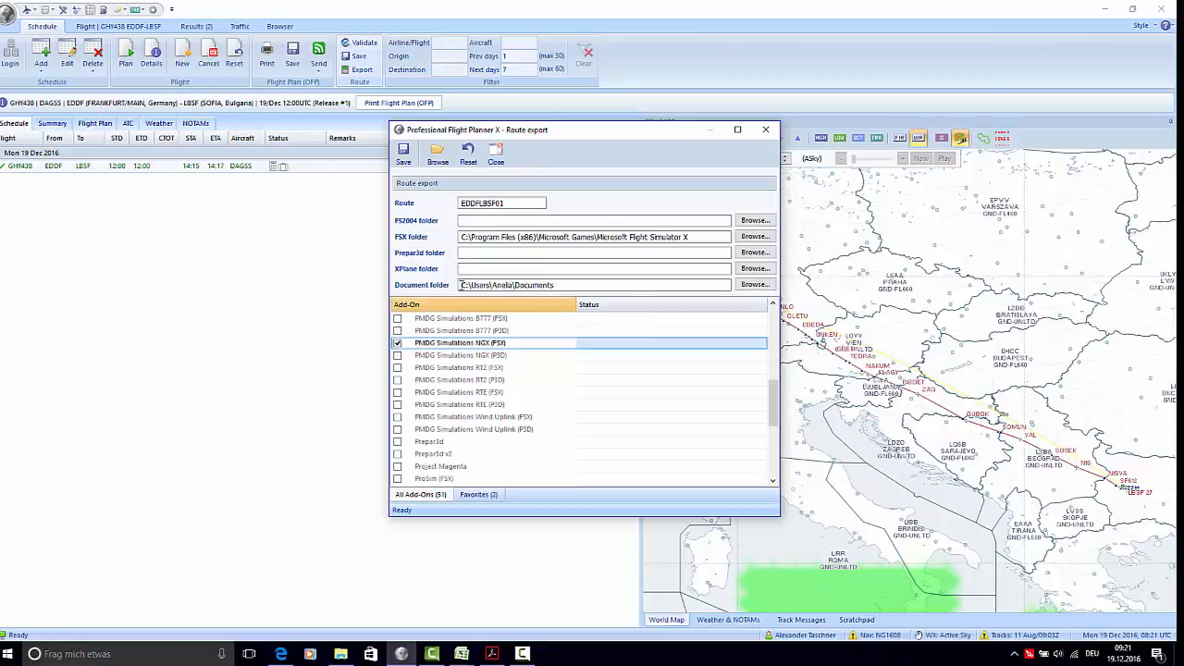
pyautogui.scroll(1, 453, 474)
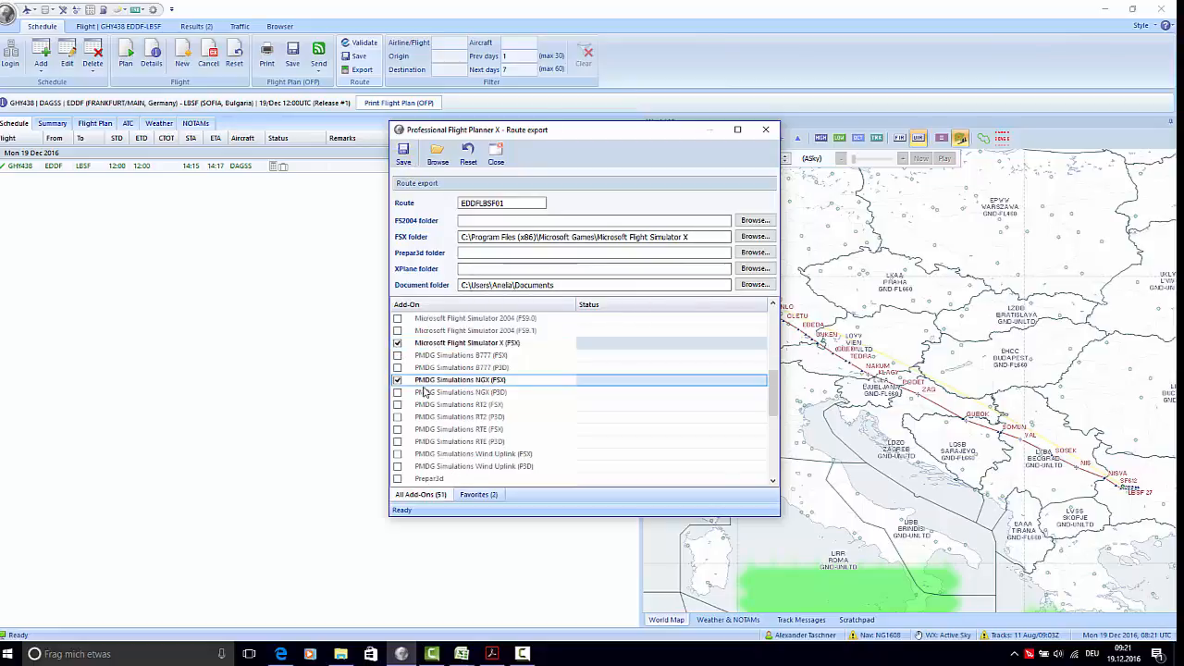
# - Save route EDDFLBSF01 for the selected add-ons and close the route export
pyautogui.click(403, 154)
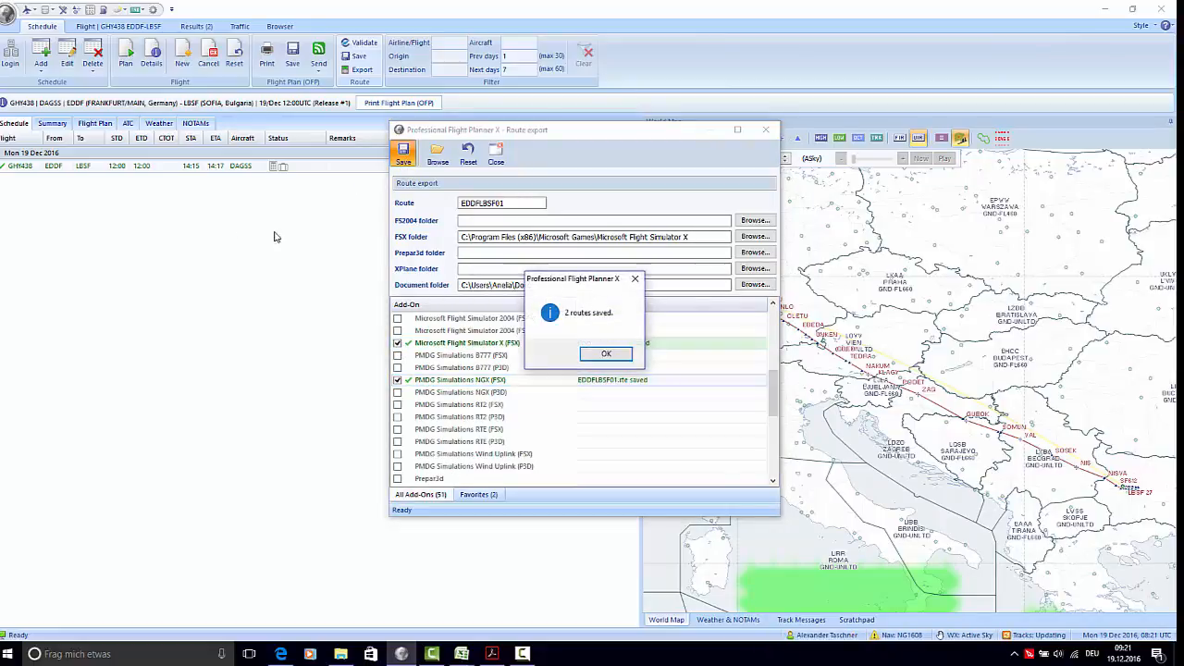
pyautogui.click(605, 355)
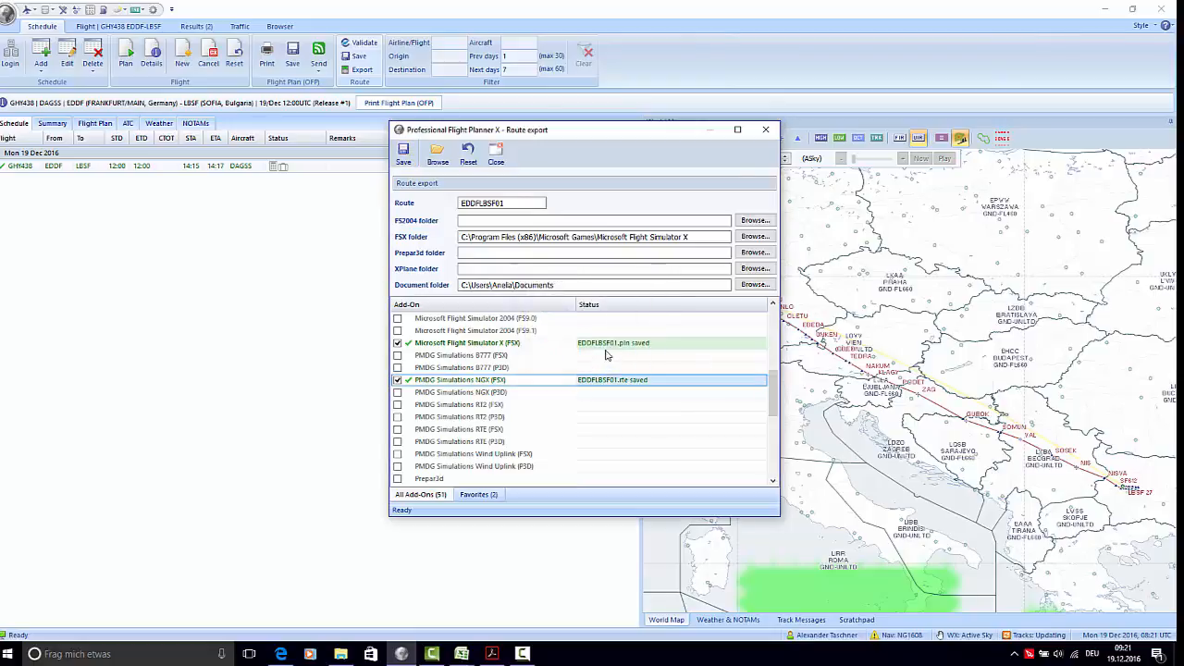
pyautogui.click(766, 129)
# - Send the flight plan to the VATSIM prefile form for review, and close the form without filing
pyautogui.click(318, 57)
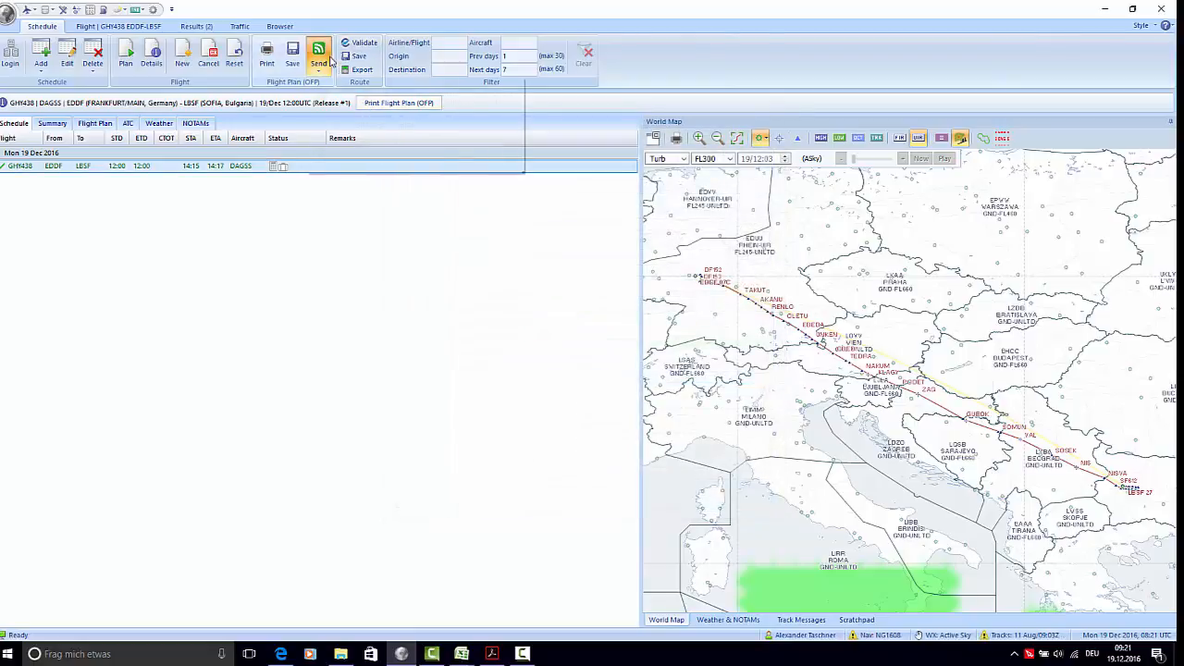
pyautogui.click(358, 139)
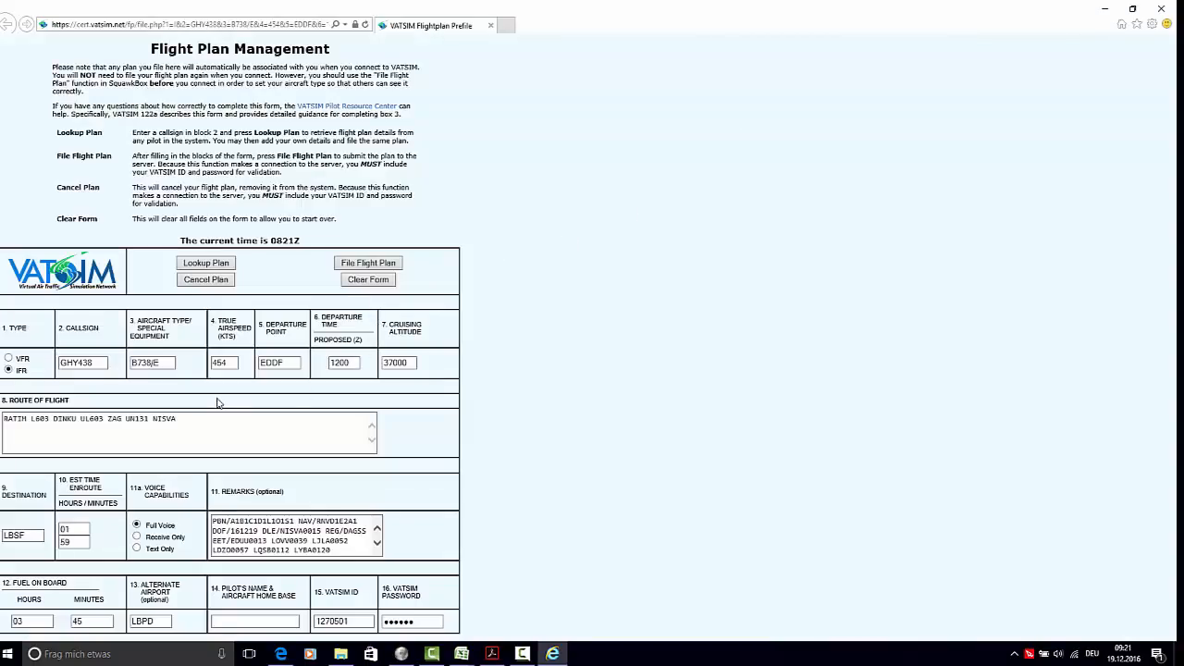
pyautogui.click(1161, 8)
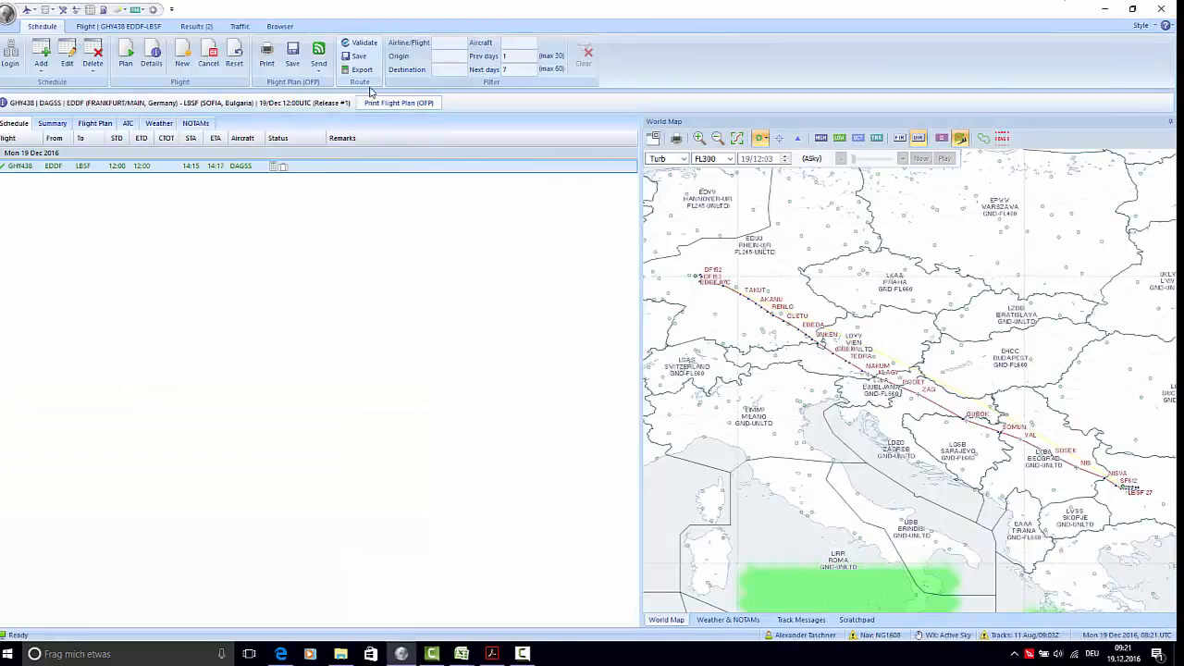
# - Show the flight plan (OFP) print options, choose the Samsung ML-2160 Series Class Driver printer, and close them without printing
pyautogui.click(375, 102)
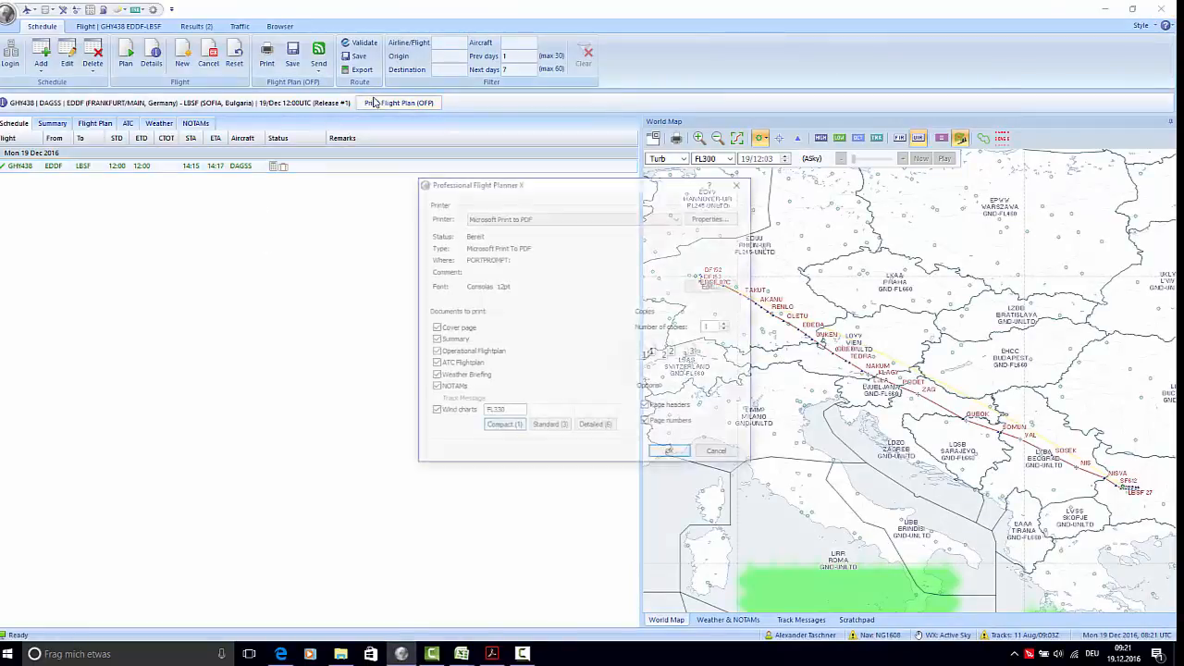
pyautogui.click(525, 220)
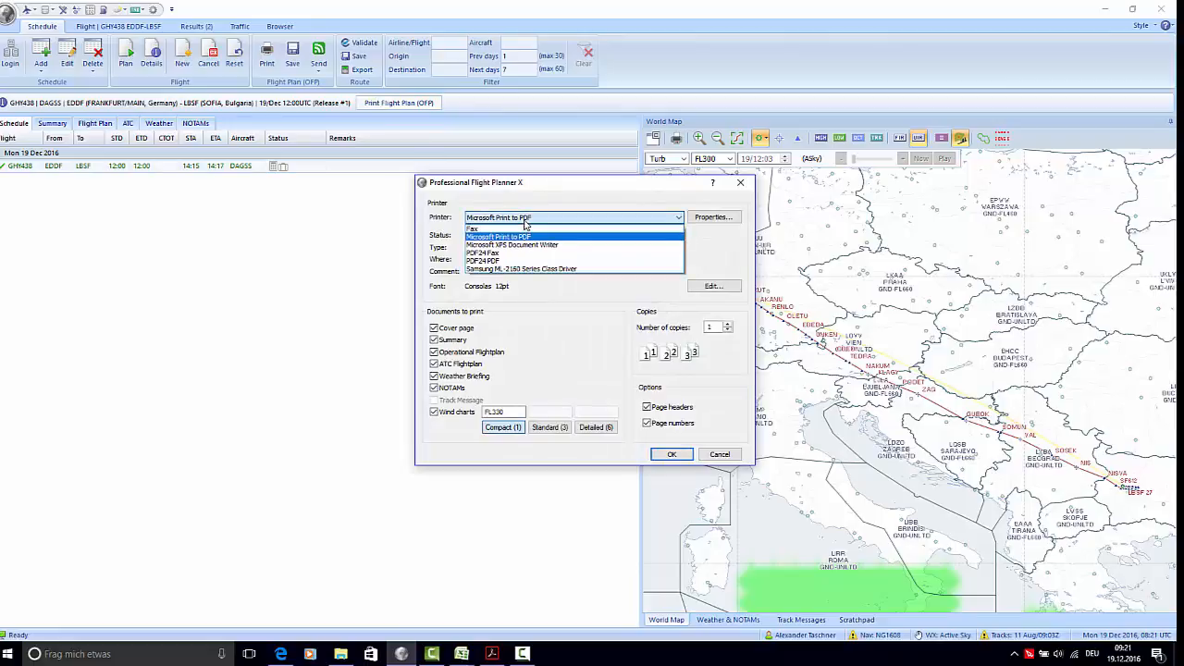
pyautogui.click(515, 274)
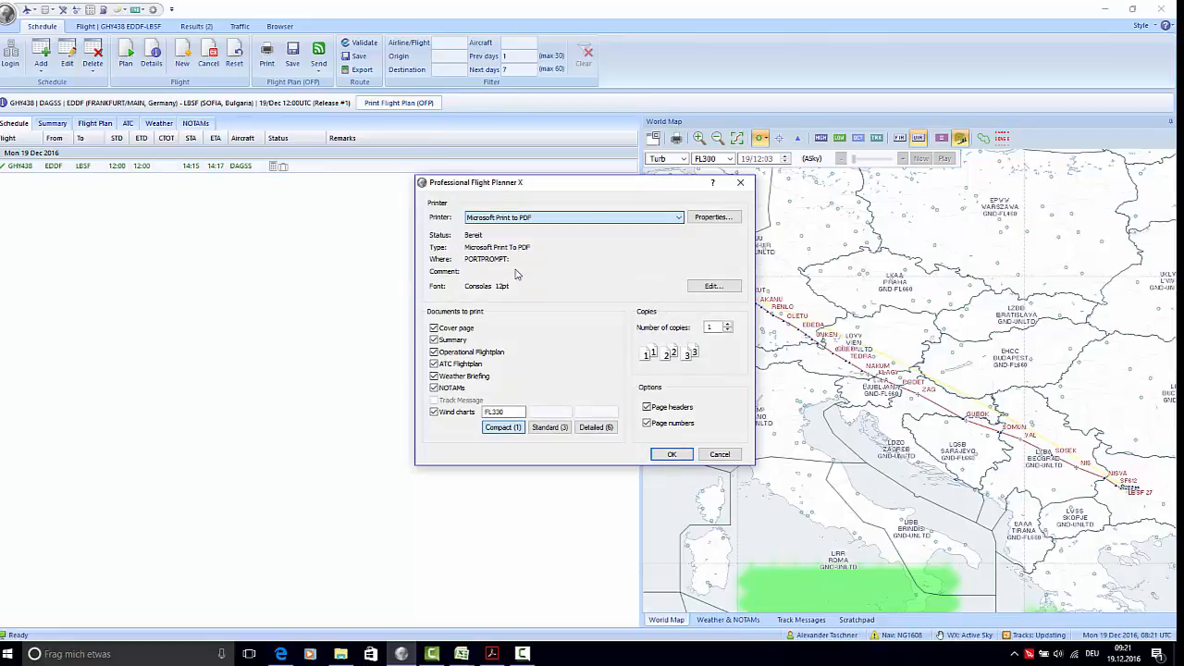
pyautogui.press('Down')
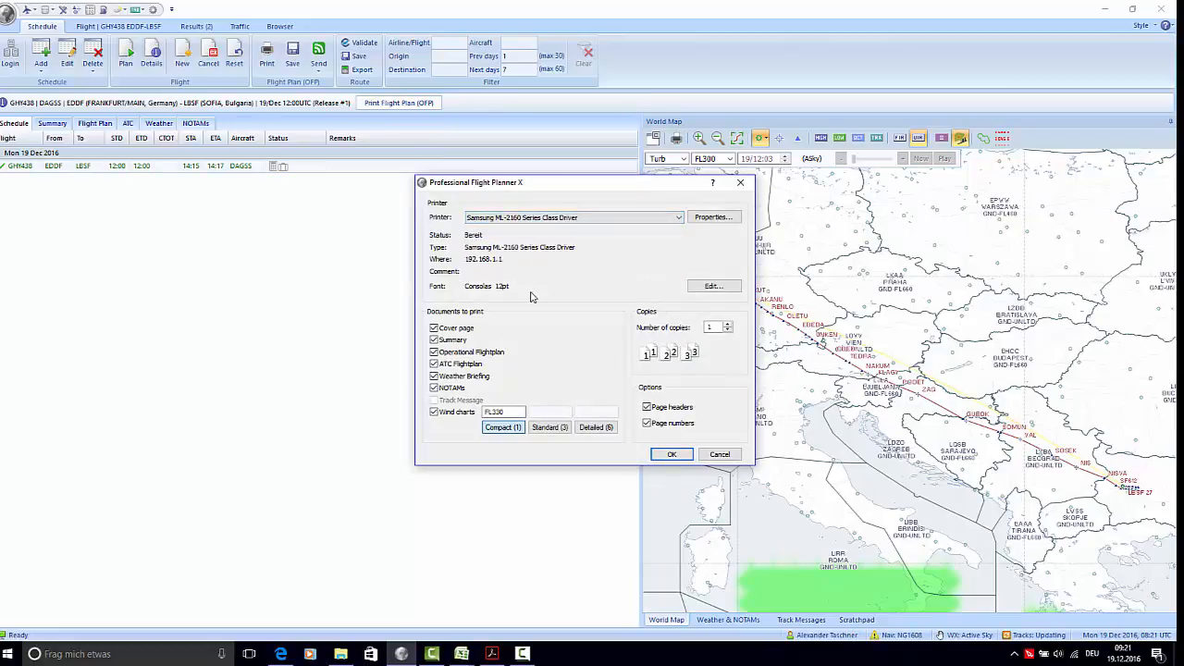
pyautogui.click(741, 183)
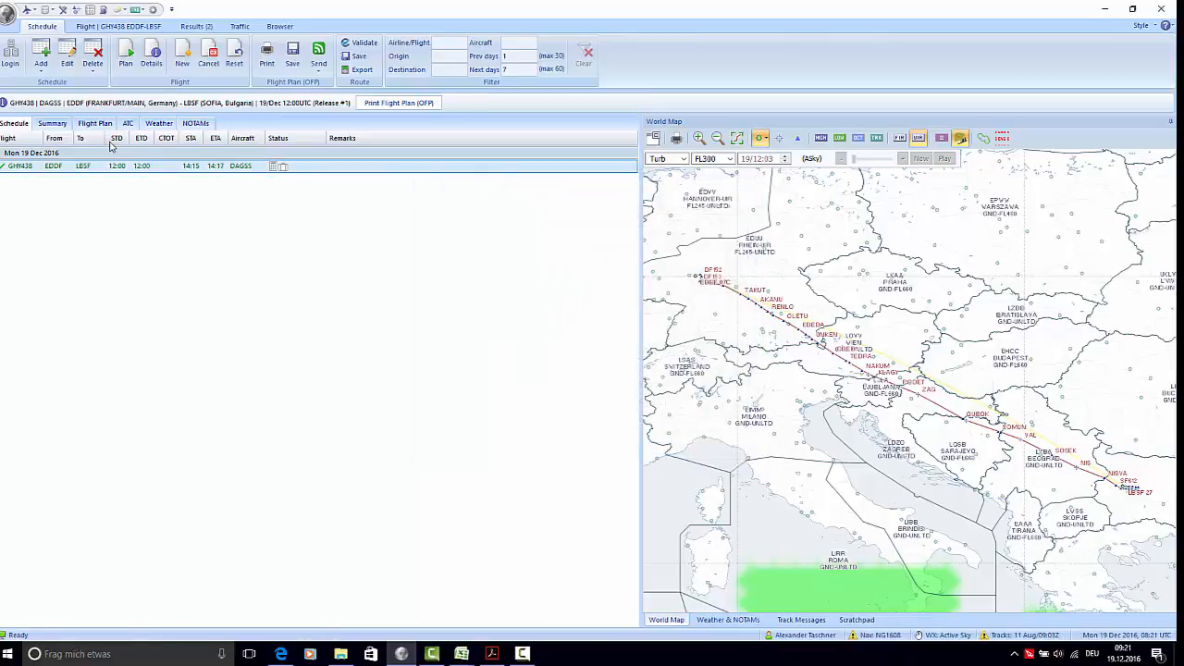